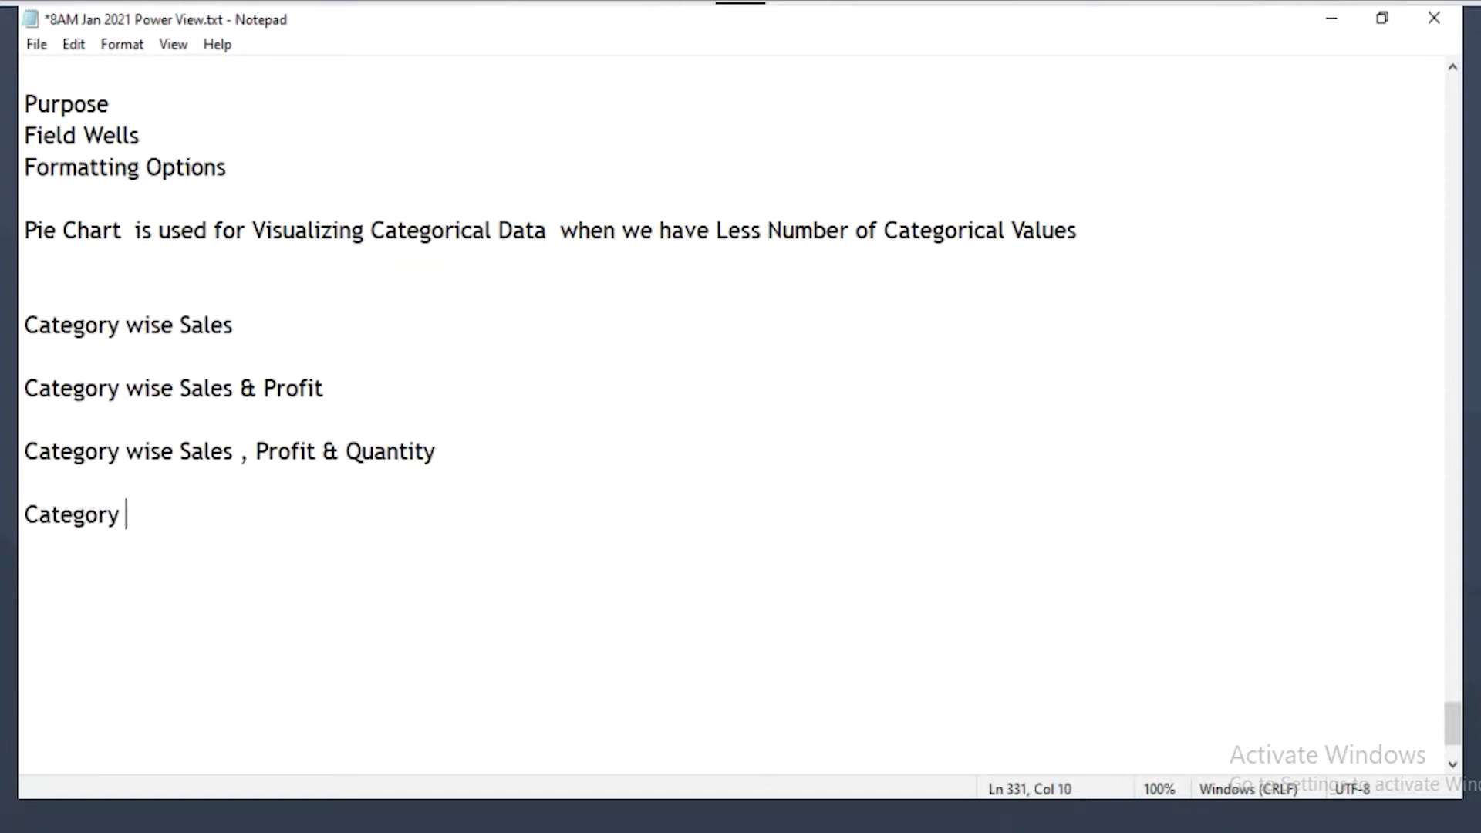
Step: Complete the last line of the notes to read "Category , Region wise Sales"
{"action": "type", "text": ", region wis"}
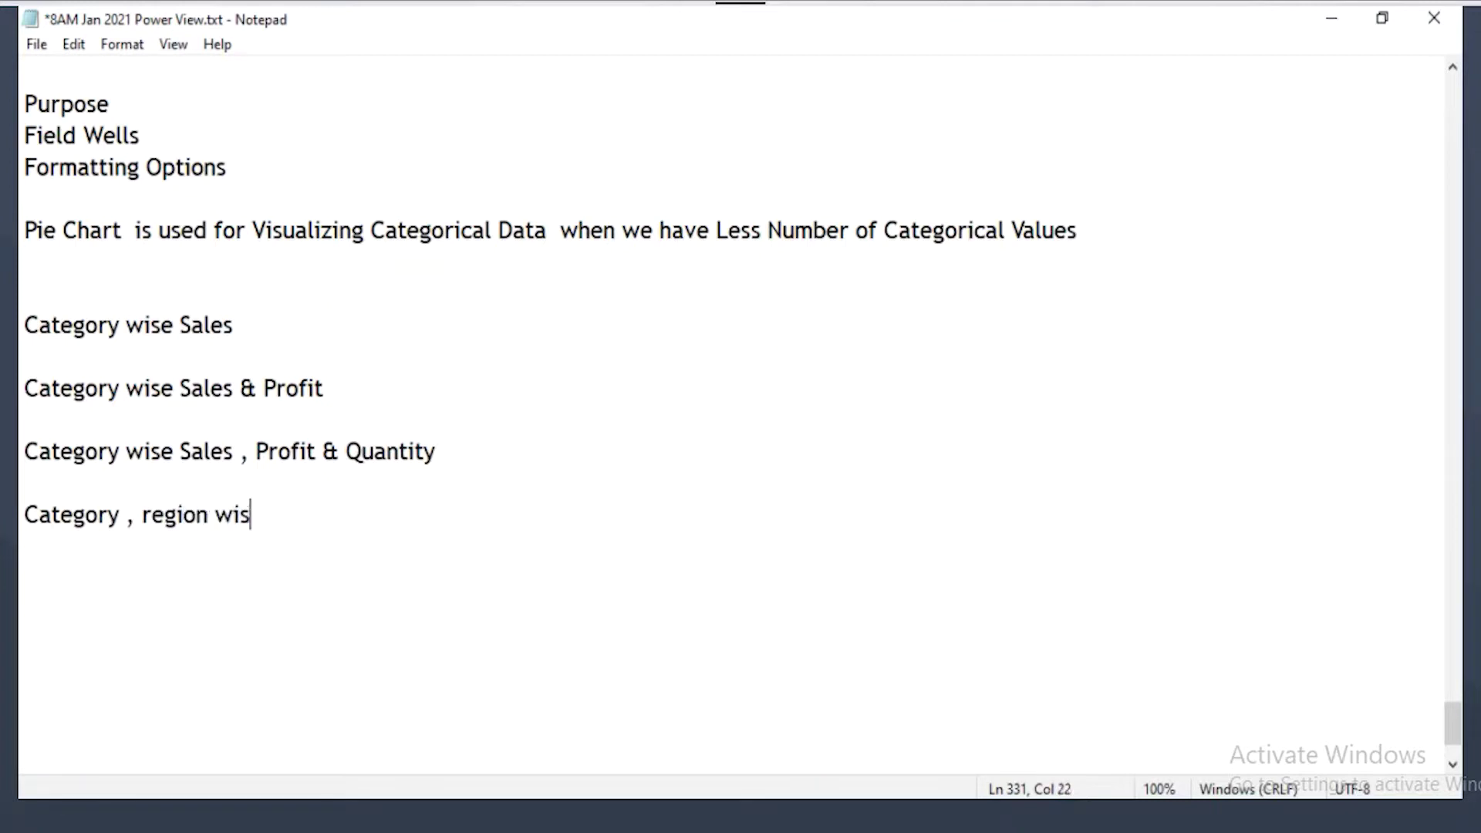
{"action": "type", "text": "e Sales"}
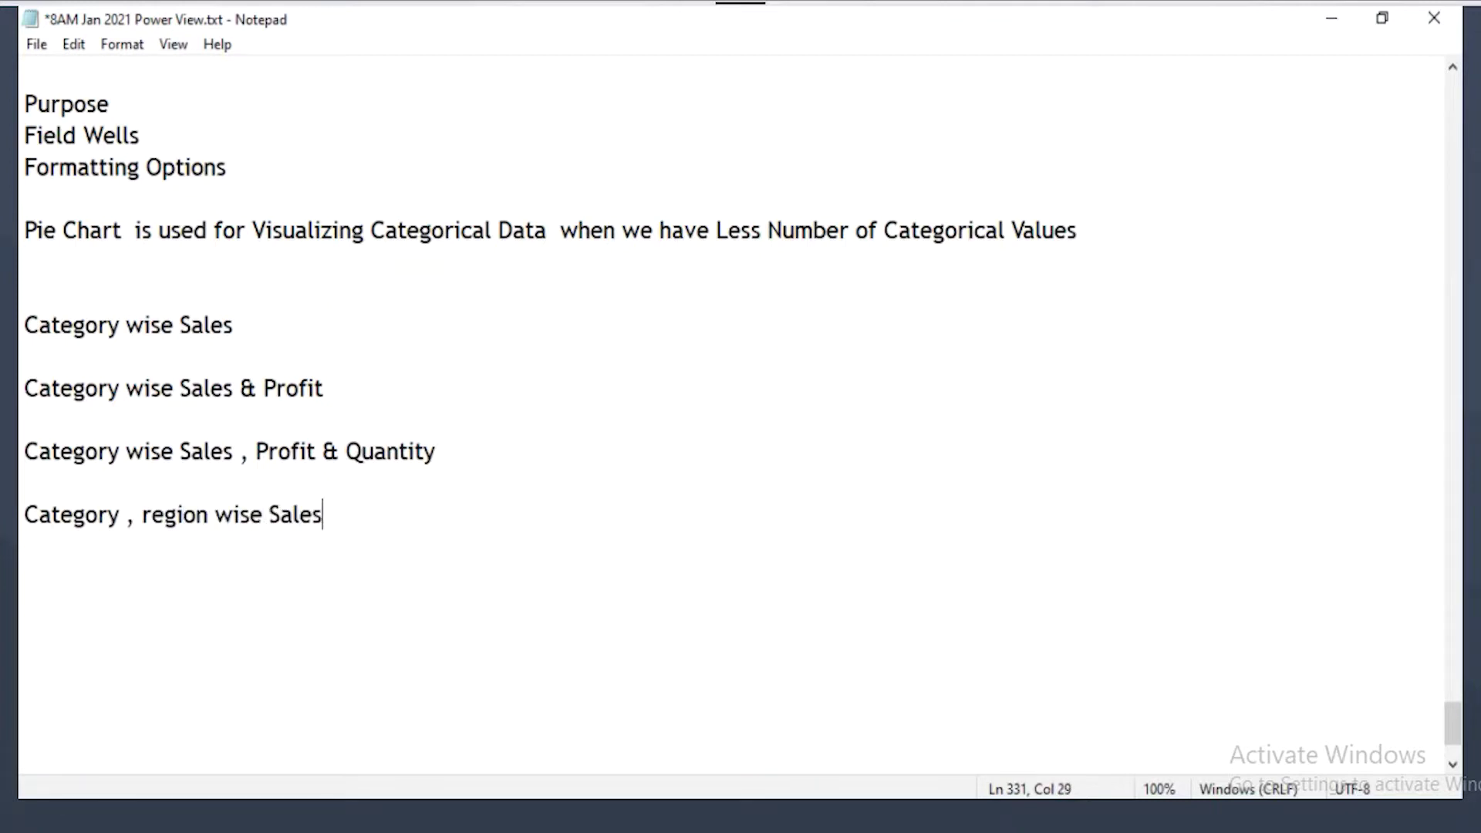
{"action": "left_click", "coordinate": [154, 514]}
{"action": "key", "text": "BackSpace"}
{"action": "type", "text": "R"}
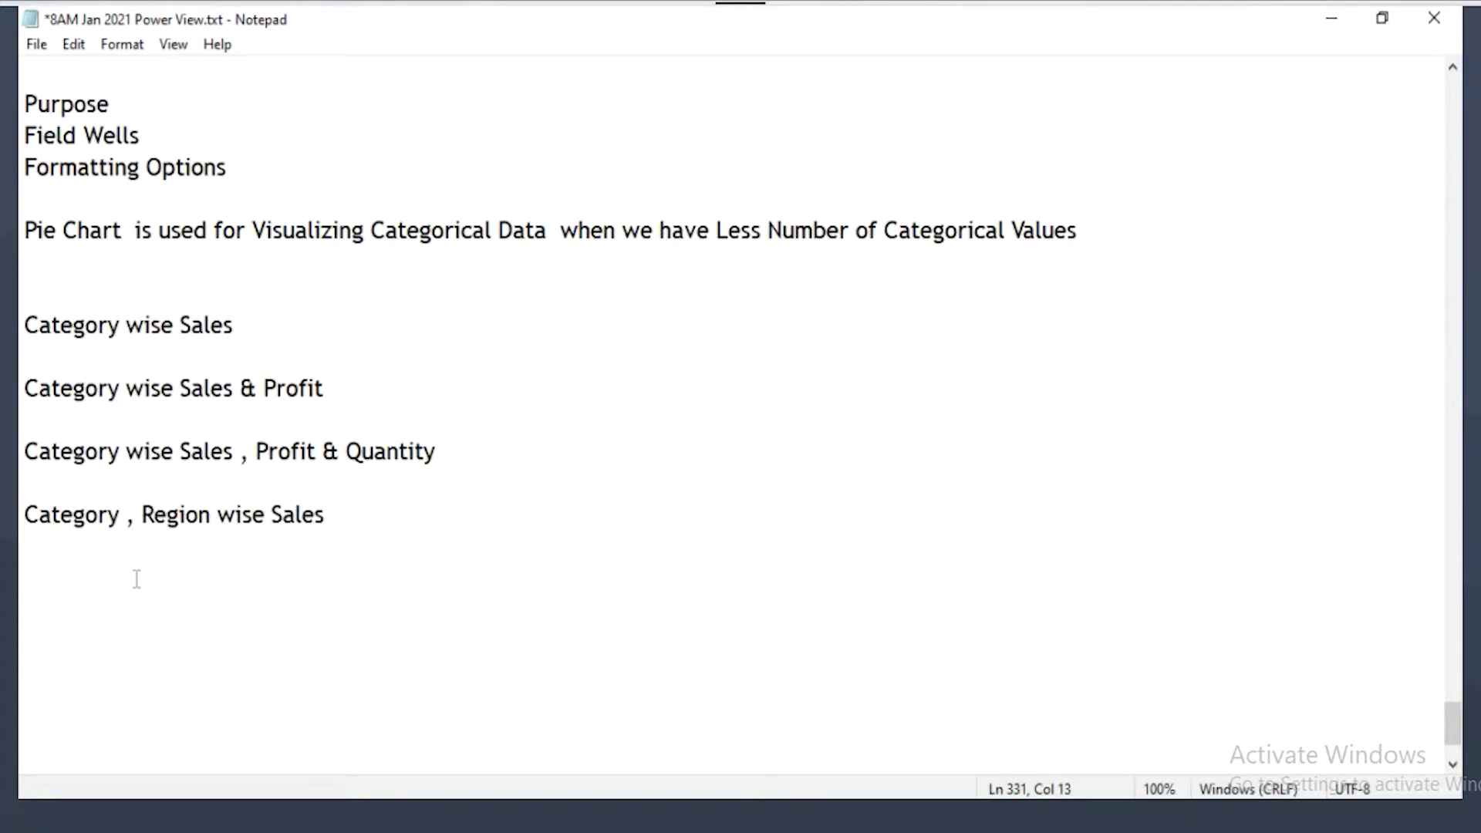
{"action": "mouse_move", "coordinate": [36, 534]}
{"action": "left_mouse_down"}
{"action": "mouse_move", "coordinate": [197, 519]}
{"action": "mouse_move", "coordinate": [332, 531]}
{"action": "mouse_move", "coordinate": [264, 519]}
{"action": "left_mouse_up"}
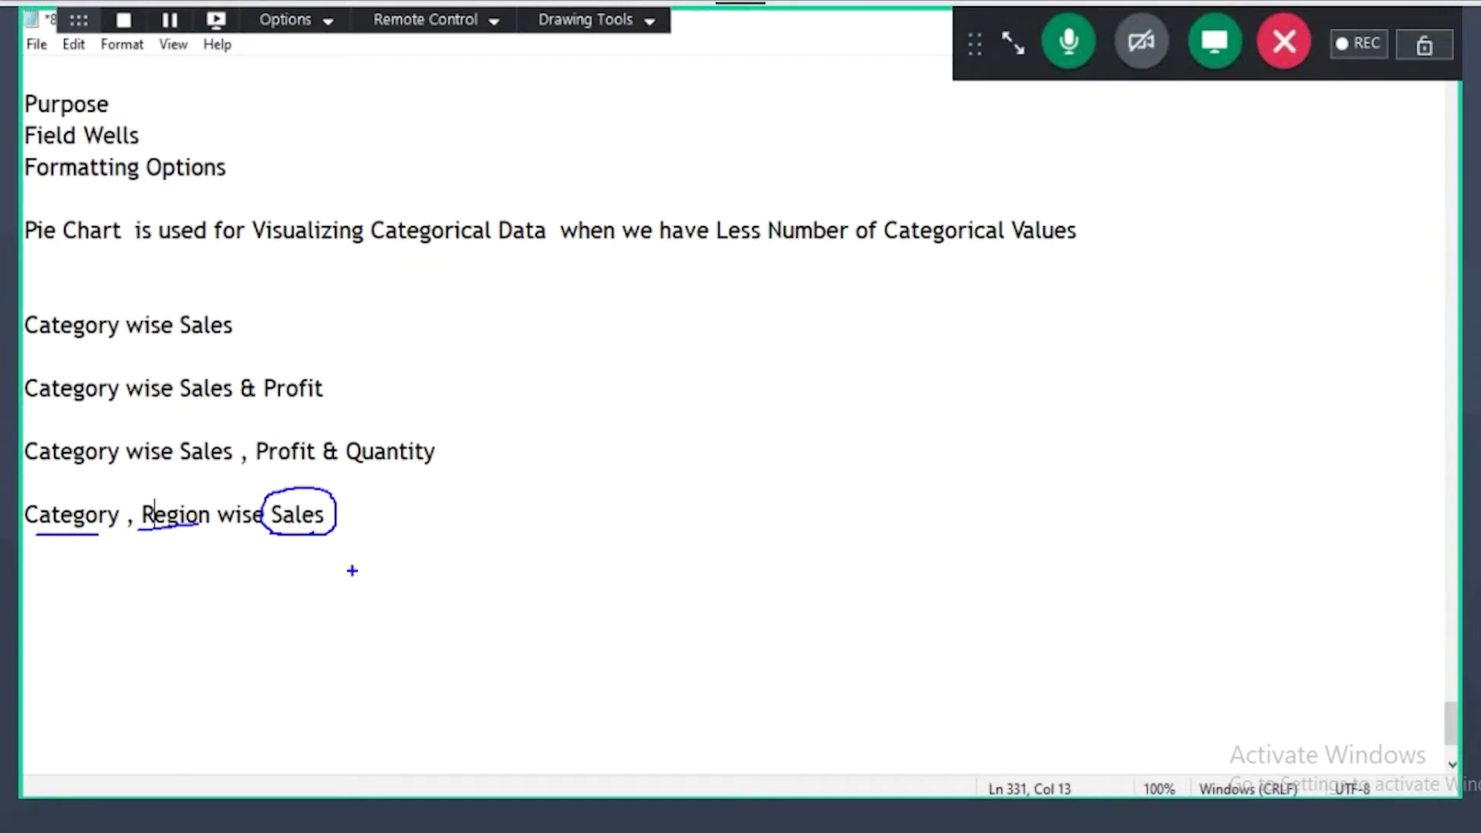
{"action": "key", "text": "Escape"}
Step: Switch to Power BI Desktop, add a new report page and change its page view
{"action": "key", "text": "alt+Tab"}
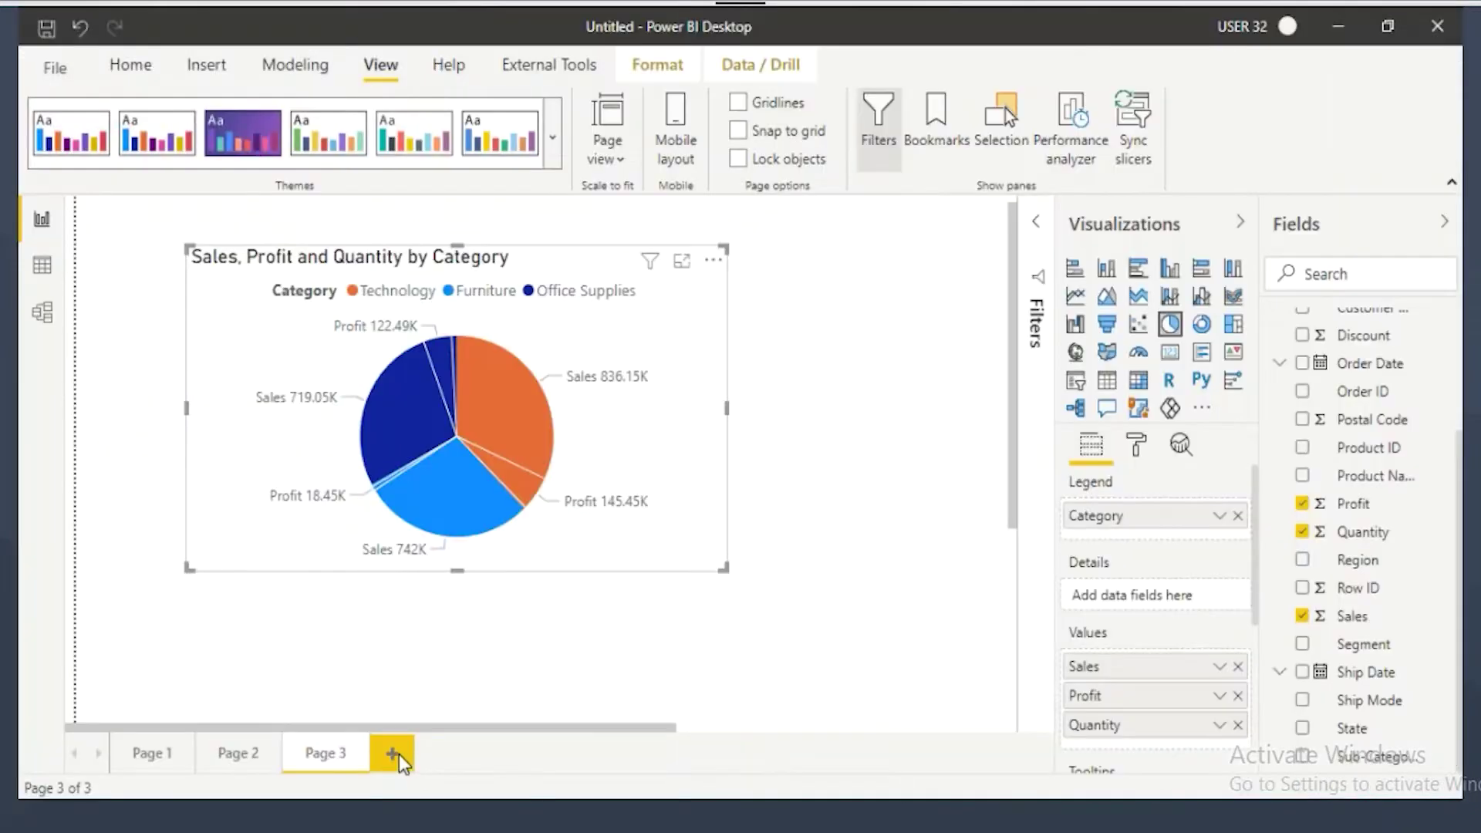
{"action": "left_click", "coordinate": [400, 755]}
{"action": "left_click", "coordinate": [604, 150]}
{"action": "left_click", "coordinate": [643, 267]}
Step: Insert an empty pie chart on the new page, moving it into the canvas and enlarging it
{"action": "left_click", "coordinate": [1170, 324]}
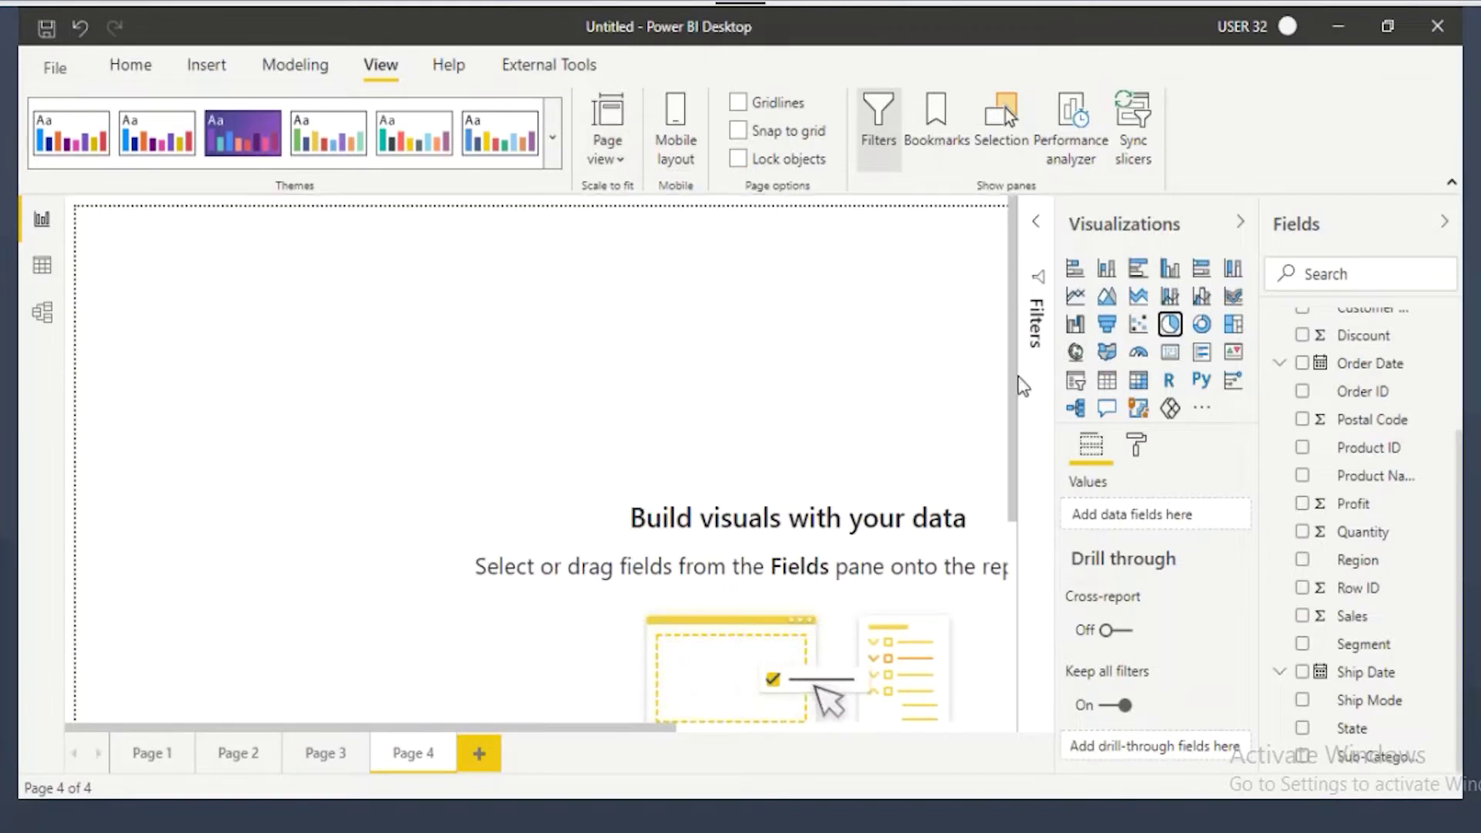
{"action": "left_click_drag", "start_coordinate": [380, 430], "coordinate": [442, 494]}
{"action": "left_click_drag", "start_coordinate": [472, 590], "coordinate": [602, 633]}
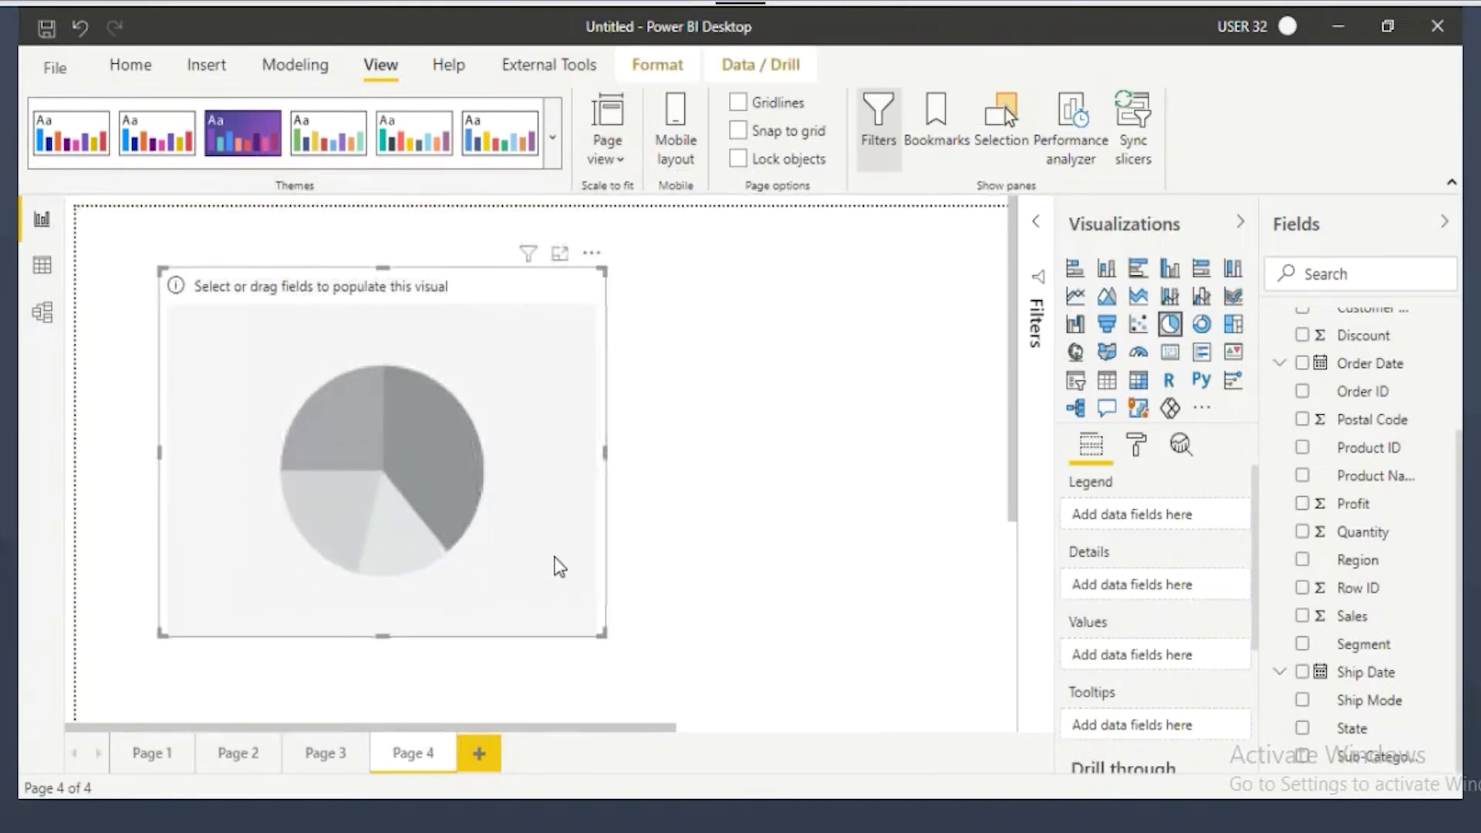
Step: Assign Category to the pie chart's Legend and Sales to its Values
{"action": "scroll", "coordinate": [1358, 393], "scroll_direction": "up", "scroll_amount": 4}
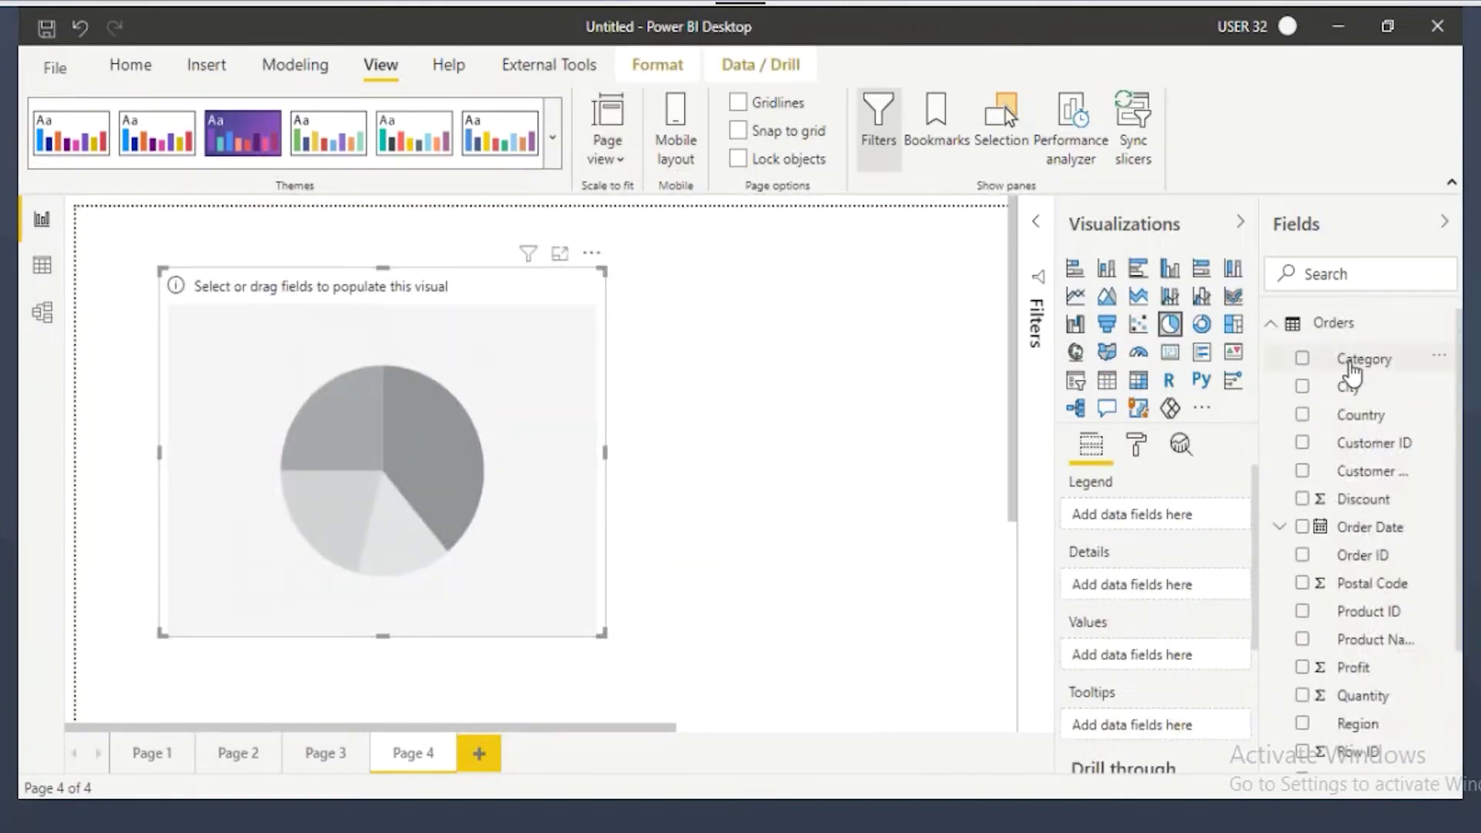
{"action": "left_click_drag", "start_coordinate": [1377, 368], "coordinate": [1144, 528]}
{"action": "scroll", "coordinate": [1354, 605], "scroll_direction": "down", "scroll_amount": 3}
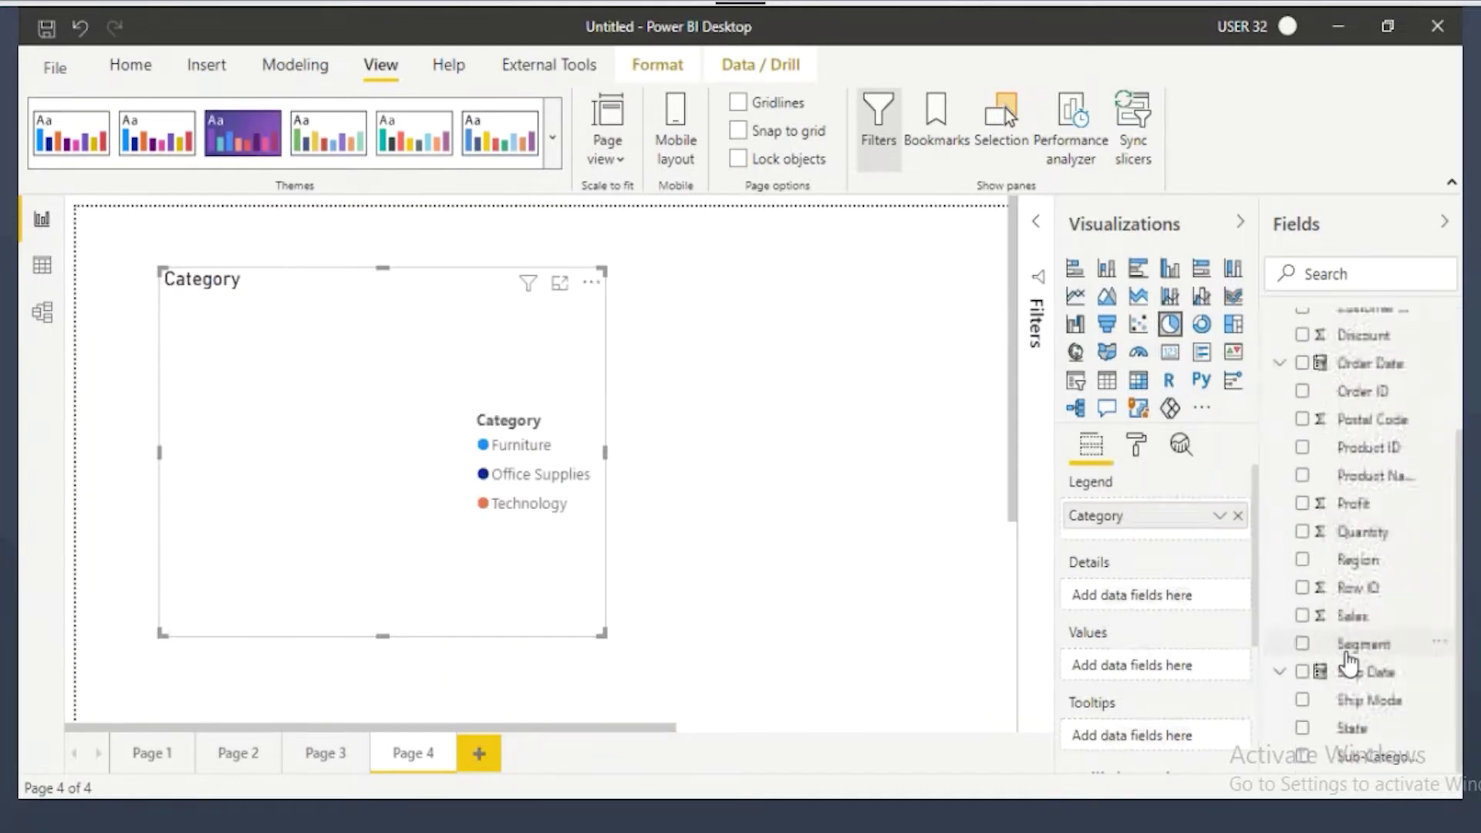
{"action": "left_click_drag", "start_coordinate": [1360, 609], "coordinate": [1147, 675]}
Step: Try Region as a second Legend field below Category in the pie chart, and remove it again
{"action": "left_click_drag", "start_coordinate": [1362, 562], "coordinate": [1171, 542]}
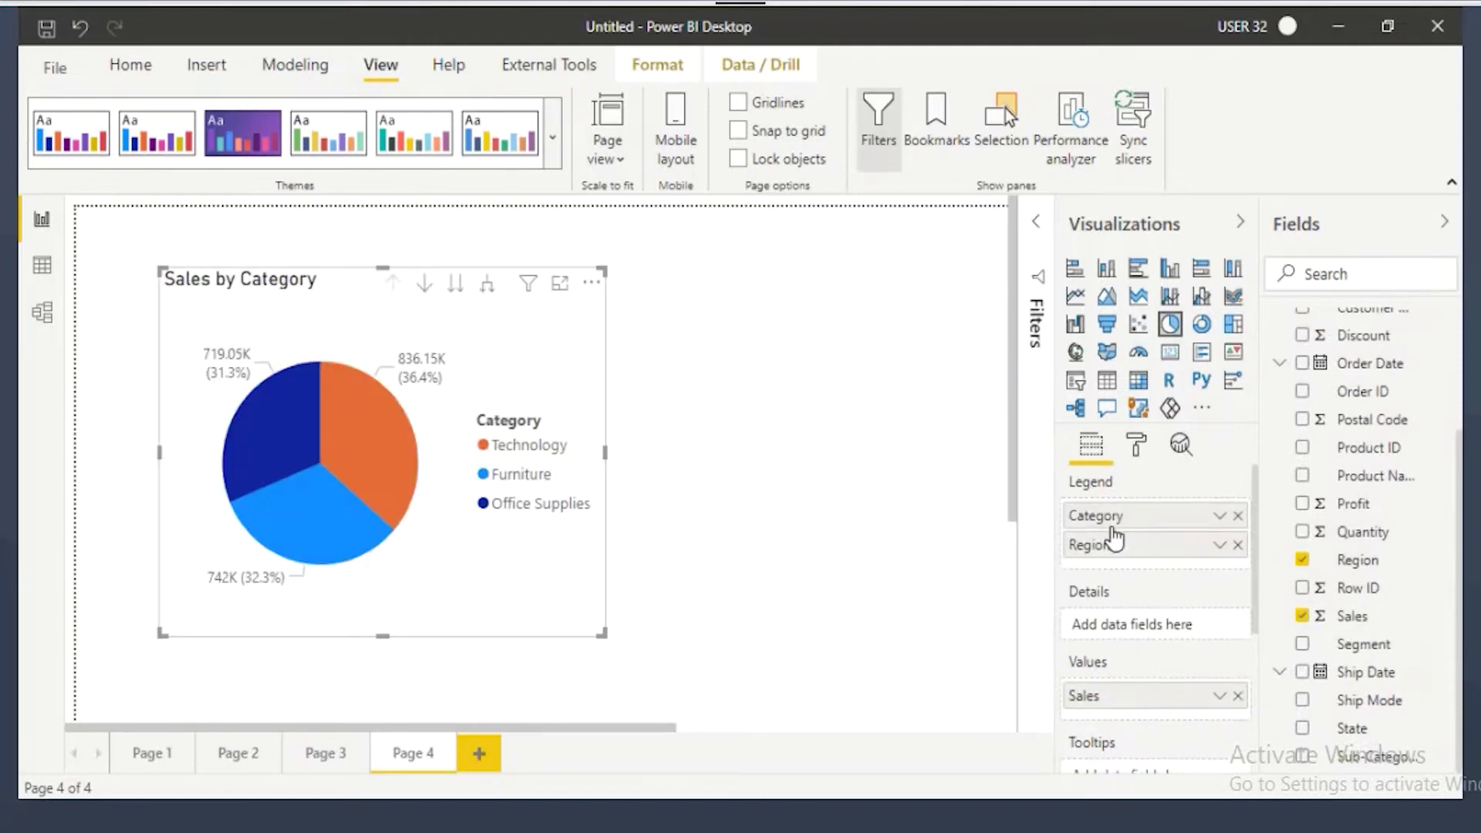
{"action": "mouse_move", "coordinate": [357, 264]}
{"action": "left_mouse_down"}
{"action": "mouse_move", "coordinate": [458, 315]}
{"action": "mouse_move", "coordinate": [505, 315]}
{"action": "left_mouse_up"}
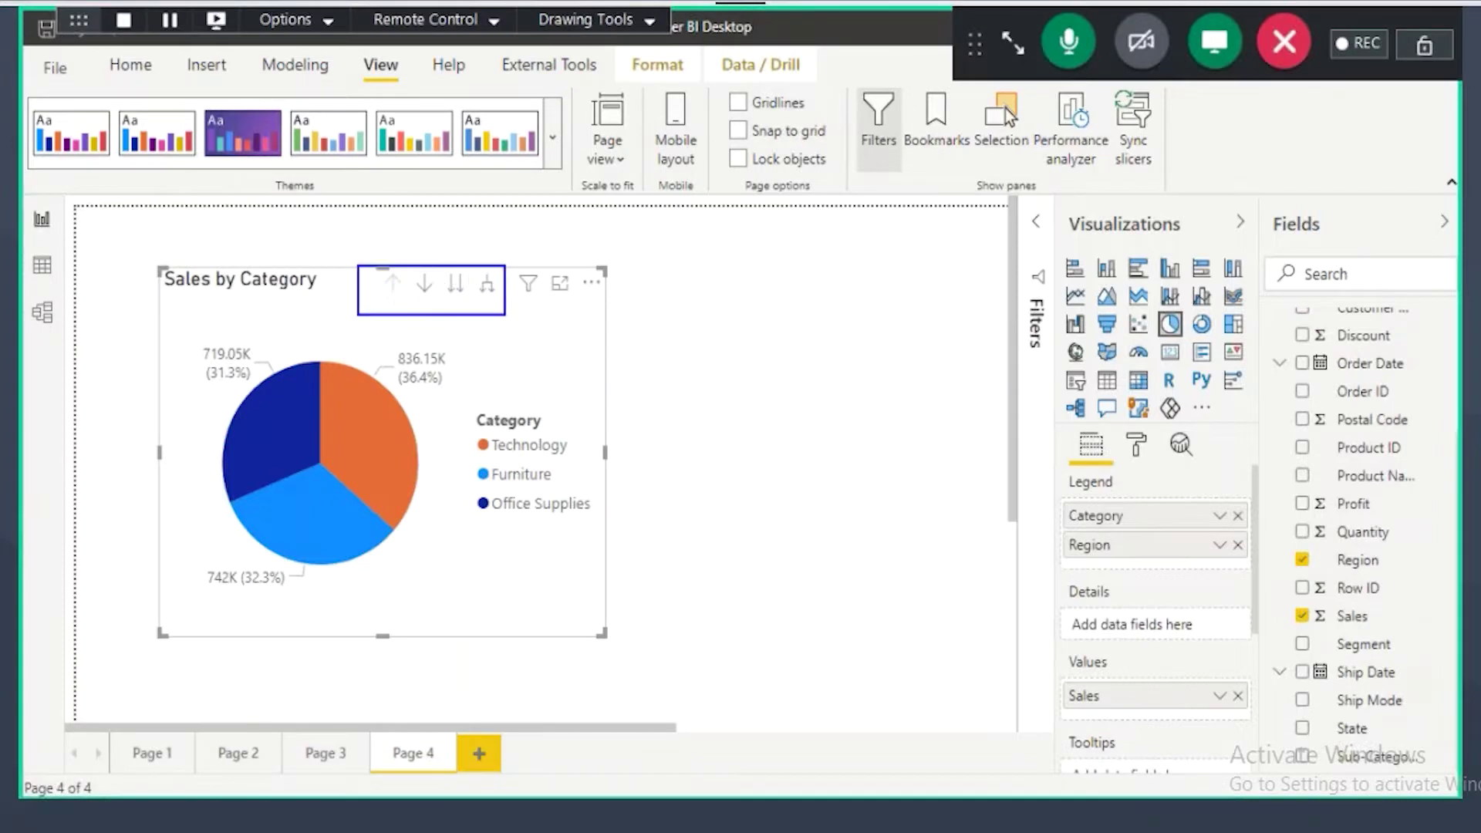
{"action": "mouse_move", "coordinate": [1058, 500]}
{"action": "left_mouse_down"}
{"action": "mouse_move", "coordinate": [1136, 498]}
{"action": "mouse_move", "coordinate": [1129, 463]}
{"action": "mouse_move", "coordinate": [1044, 459]}
{"action": "mouse_move", "coordinate": [1035, 491]}
{"action": "mouse_move", "coordinate": [1101, 496]}
{"action": "left_mouse_up"}
{"action": "left_click_drag", "start_coordinate": [430, 212], "coordinate": [429, 270]}
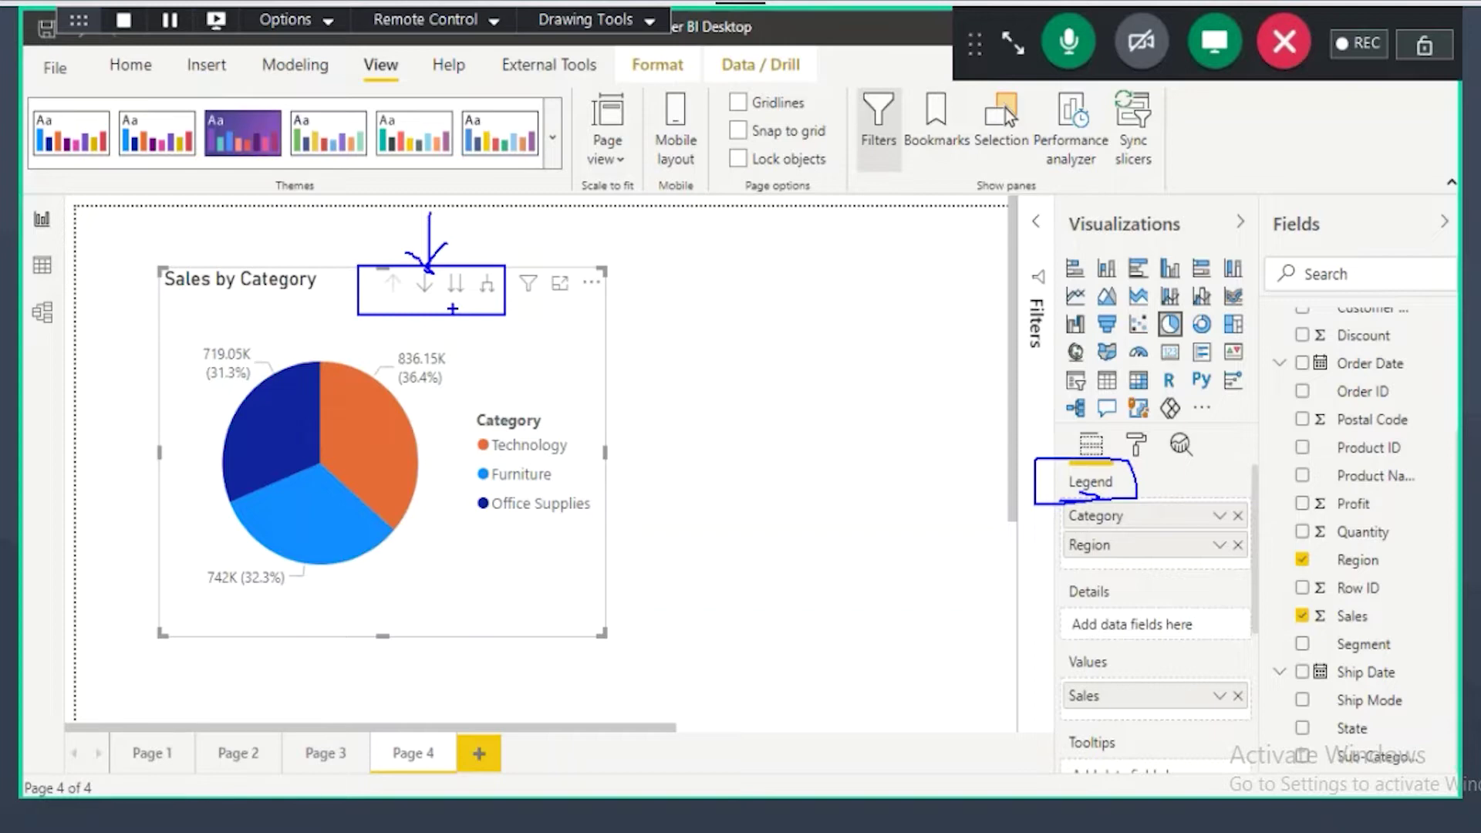
{"action": "left_click", "coordinate": [1238, 545]}
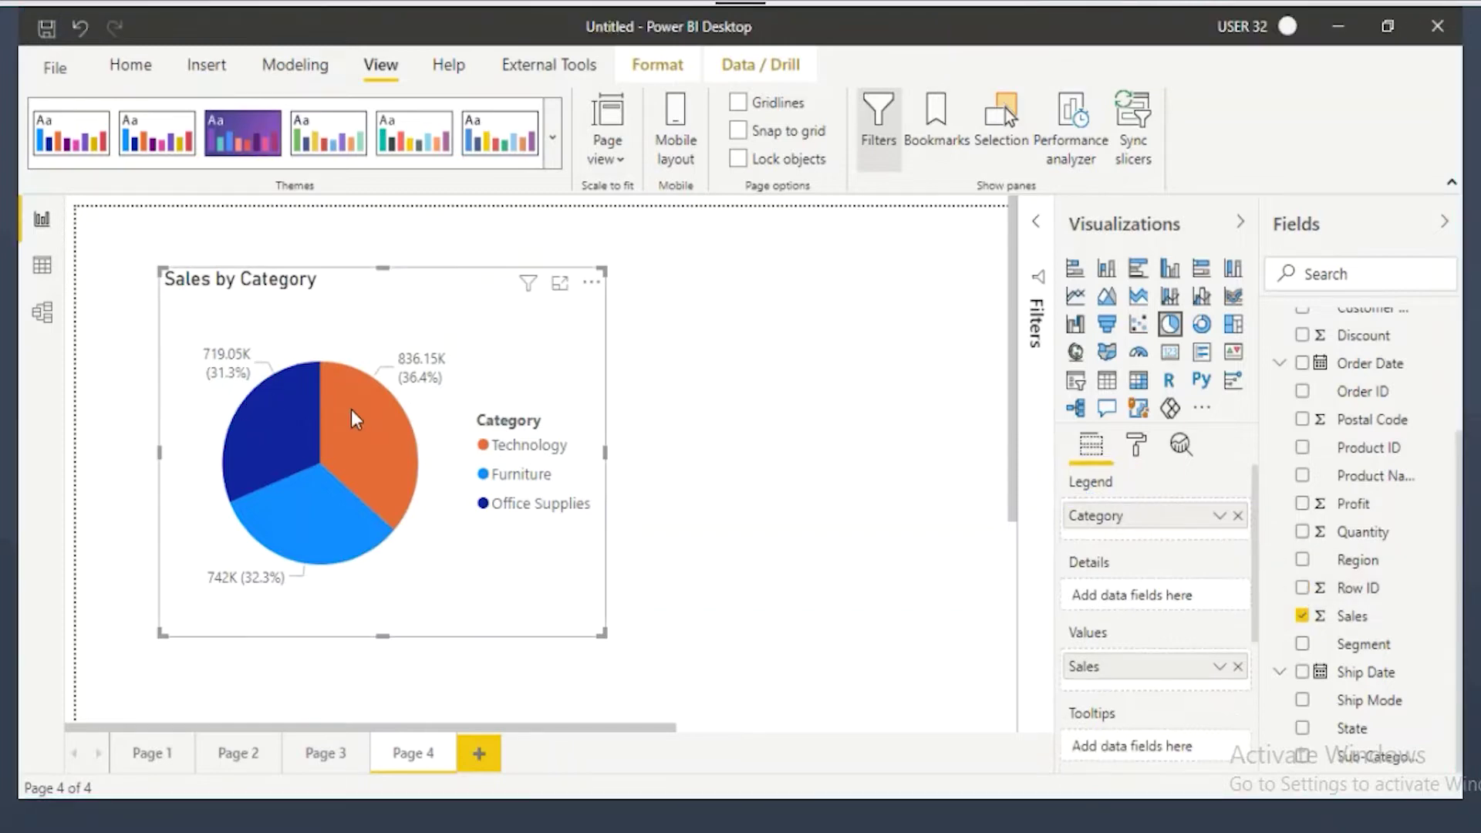
{"action": "left_click_drag", "start_coordinate": [494, 461], "coordinate": [576, 458]}
{"action": "left_click_drag", "start_coordinate": [404, 372], "coordinate": [468, 364]}
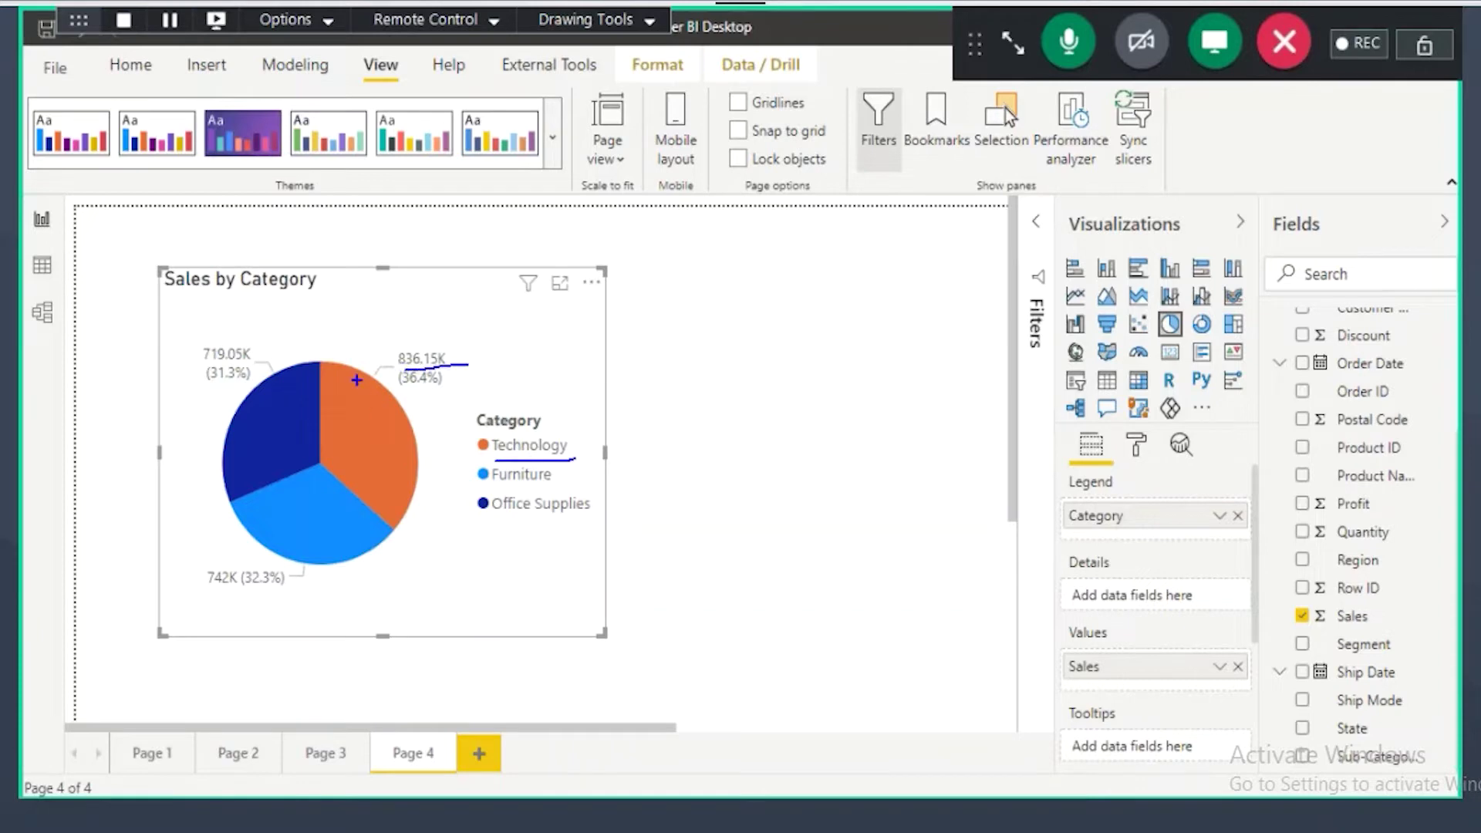
{"action": "left_click_drag", "start_coordinate": [319, 461], "coordinate": [362, 361]}
{"action": "left_click_drag", "start_coordinate": [363, 424], "coordinate": [321, 459]}
{"action": "mouse_move", "coordinate": [396, 403]}
{"action": "left_mouse_down"}
{"action": "mouse_move", "coordinate": [324, 458]}
{"action": "mouse_move", "coordinate": [423, 482]}
{"action": "left_mouse_up"}
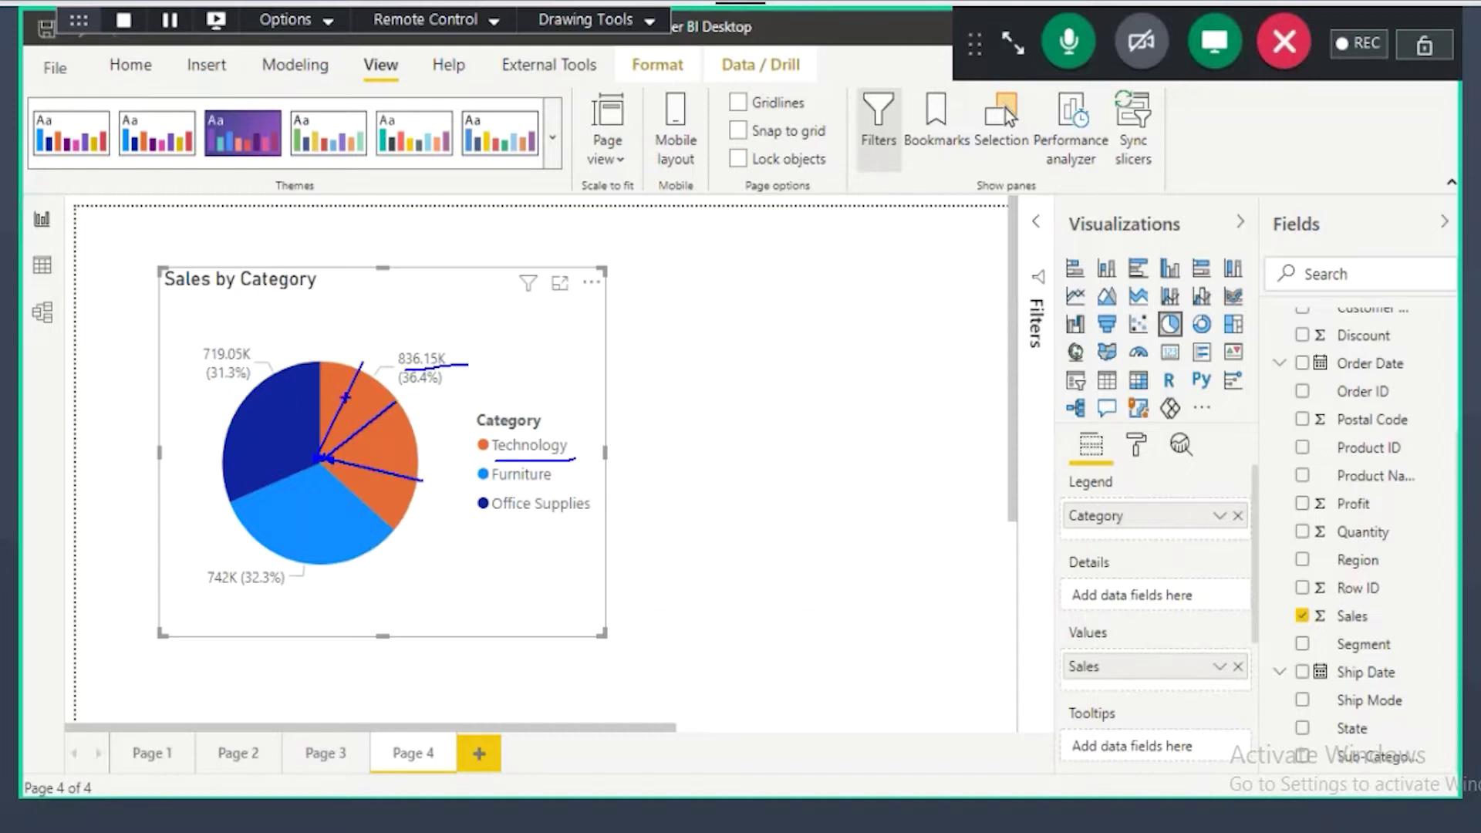
{"action": "left_click_drag", "start_coordinate": [324, 363], "coordinate": [386, 388]}
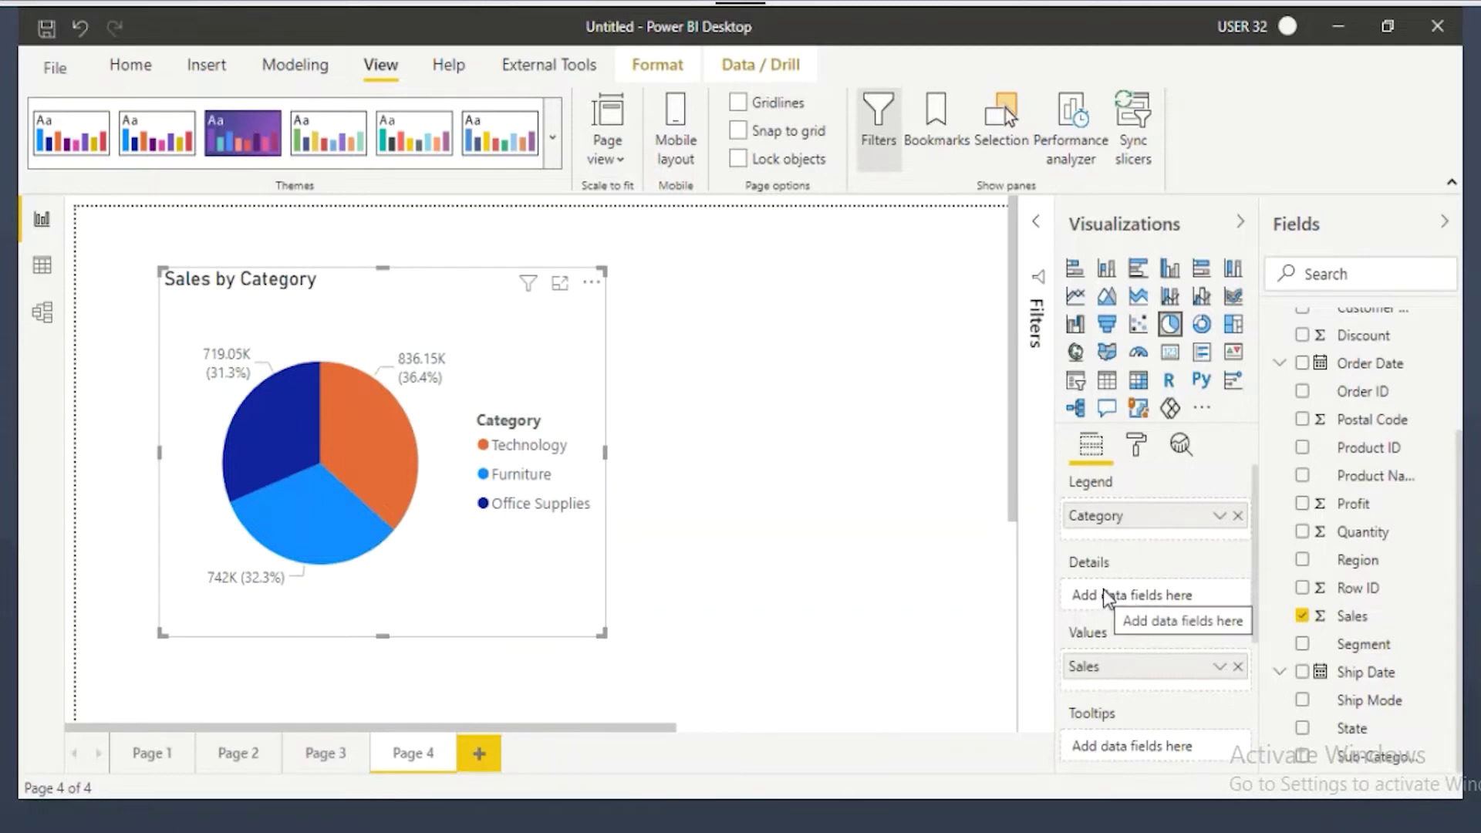
Step: Add Region to the pie chart's Details to split each category slice, and reposition and enlarge the chart
{"action": "left_click_drag", "start_coordinate": [1358, 561], "coordinate": [1160, 617]}
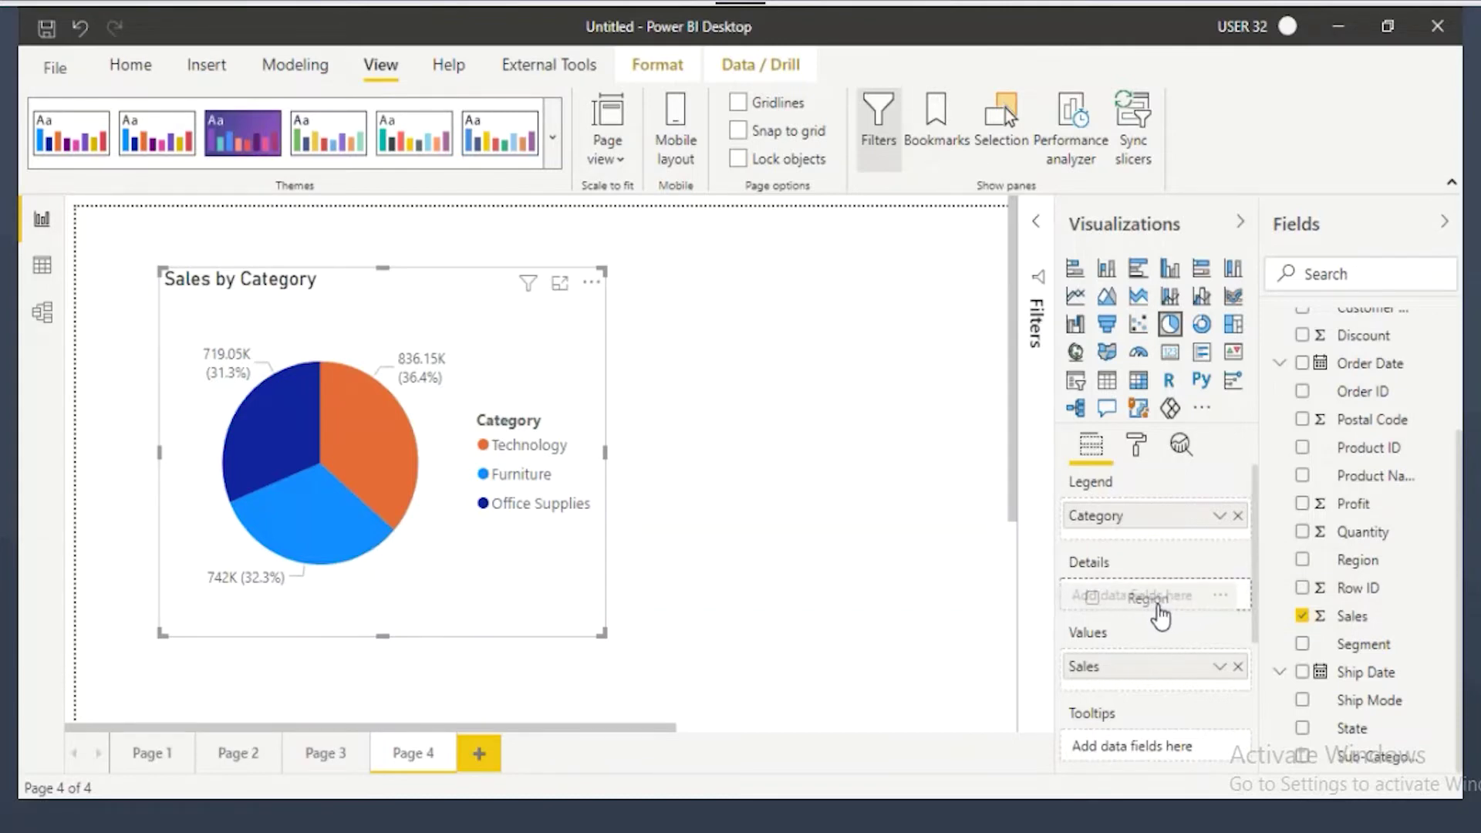
{"action": "left_click_drag", "start_coordinate": [1160, 617], "coordinate": [1164, 605]}
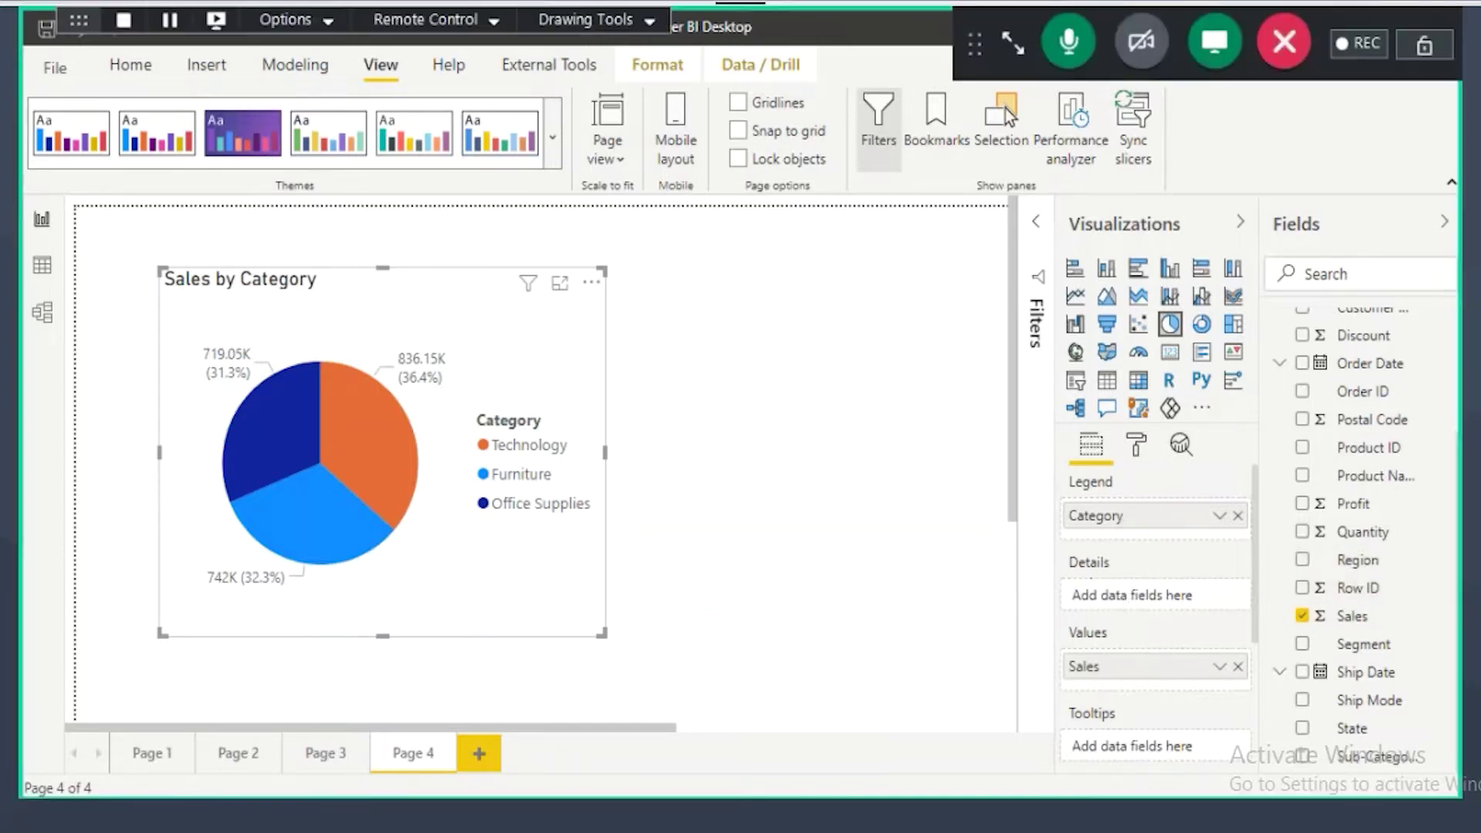
{"action": "left_click_drag", "start_coordinate": [1347, 562], "coordinate": [1128, 608]}
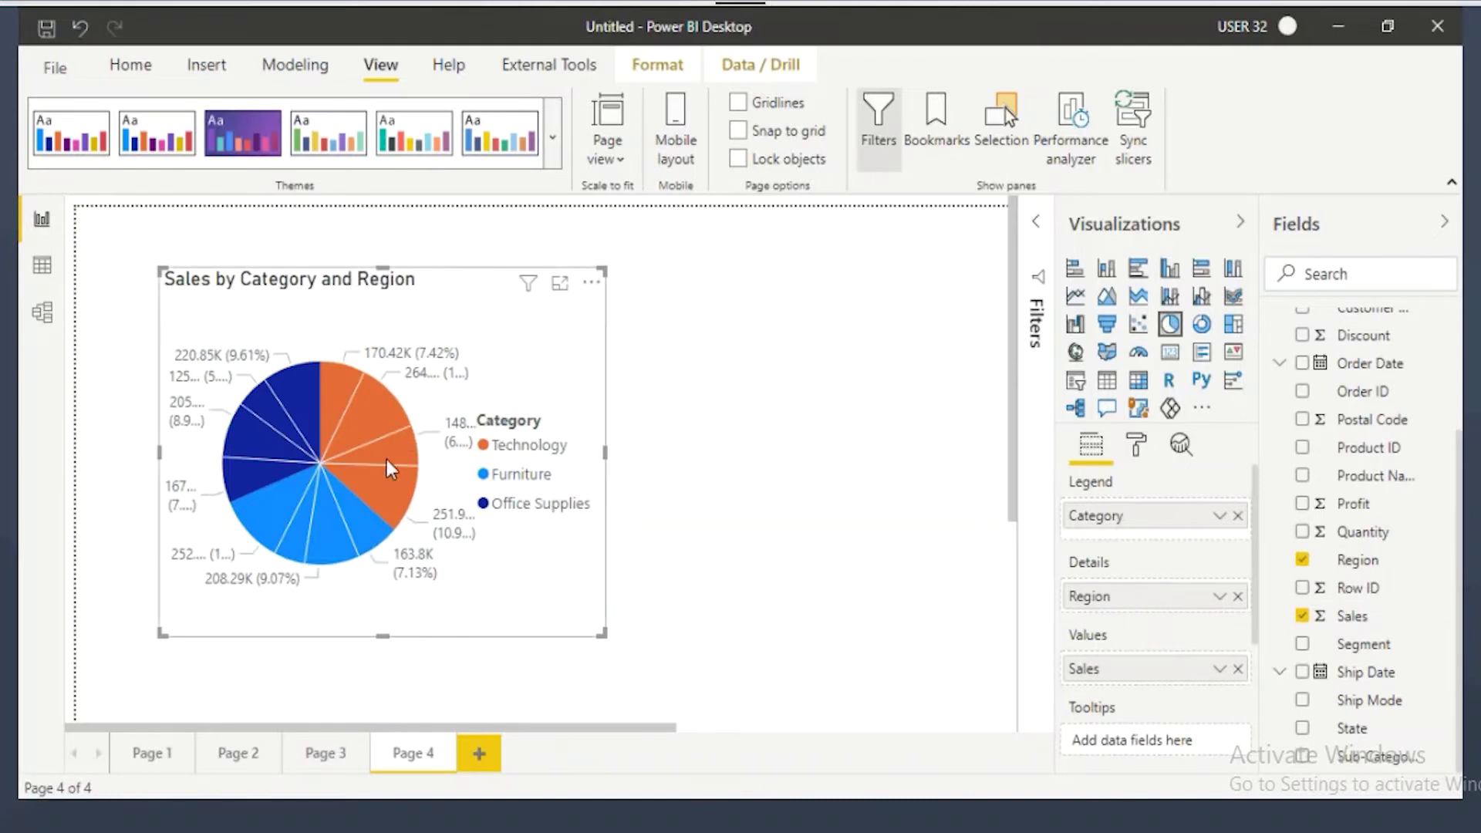
{"action": "left_click_drag", "start_coordinate": [494, 390], "coordinate": [519, 364]}
{"action": "left_click_drag", "start_coordinate": [629, 608], "coordinate": [710, 654]}
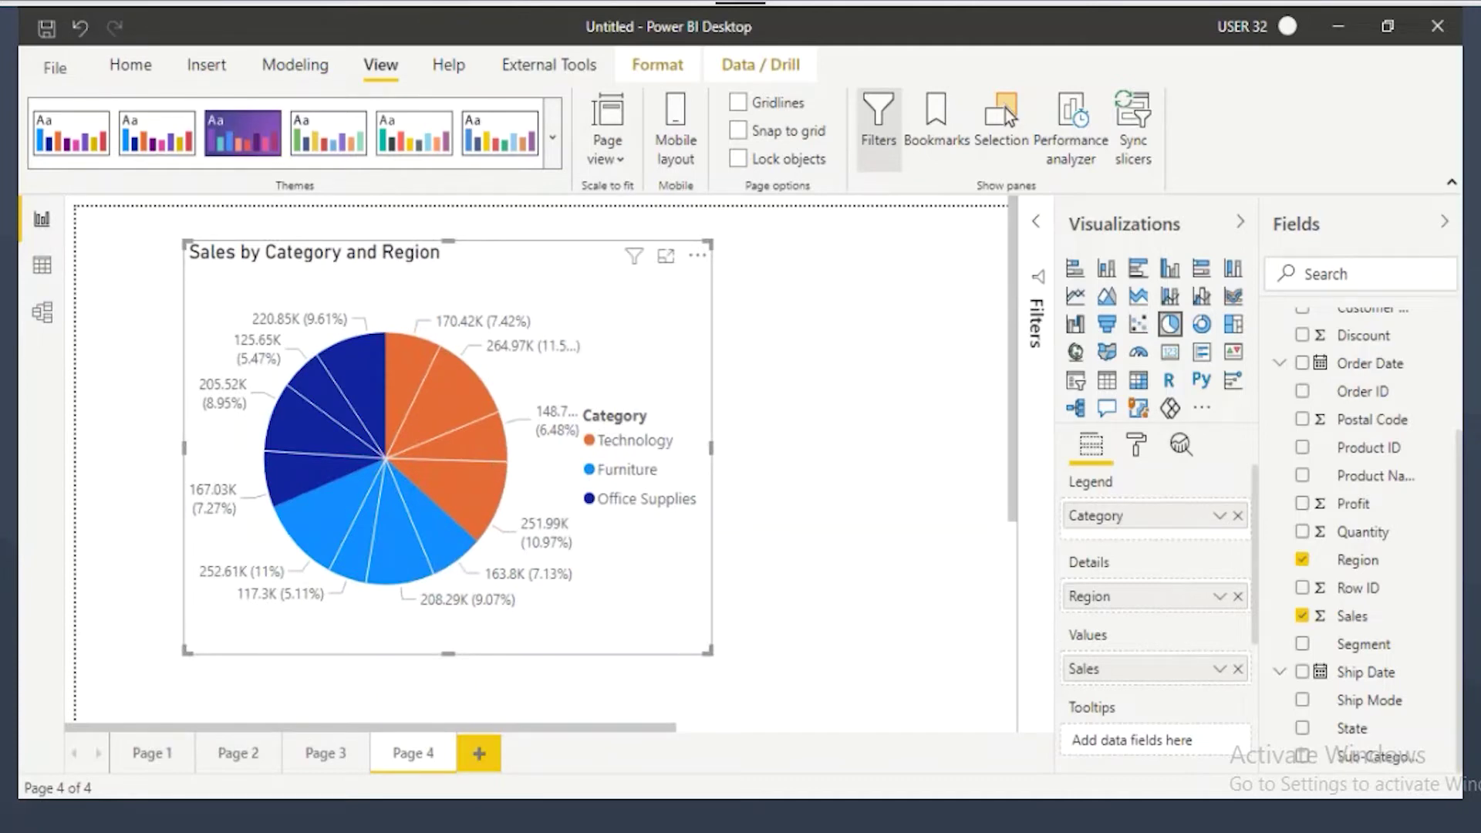
{"action": "left_click_drag", "start_coordinate": [425, 330], "coordinate": [586, 358]}
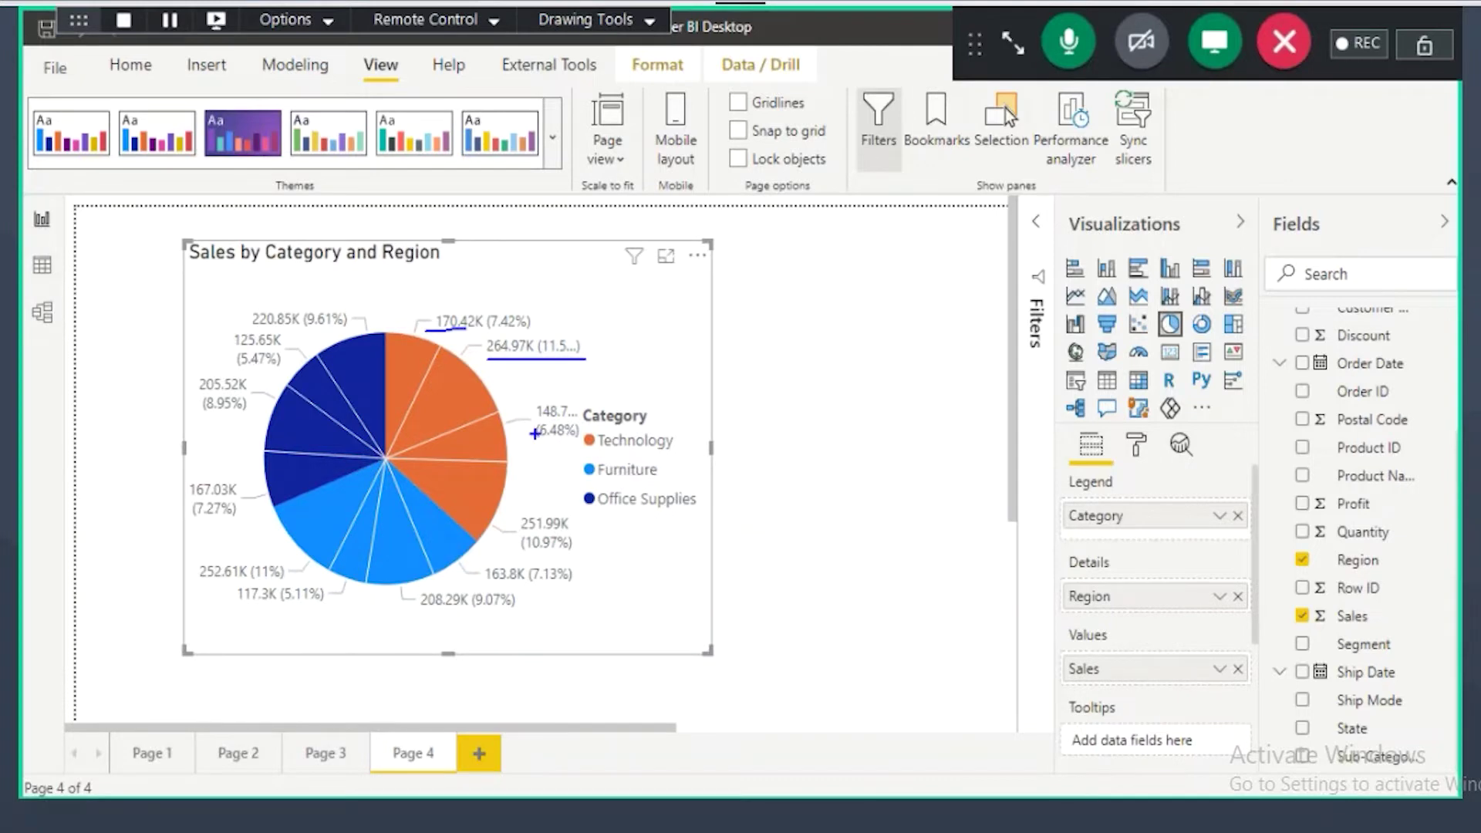
{"action": "left_click_drag", "start_coordinate": [421, 220], "coordinate": [423, 281]}
{"action": "mouse_move", "coordinate": [1017, 515]}
{"action": "left_mouse_down"}
{"action": "mouse_move", "coordinate": [1060, 508]}
{"action": "mouse_move", "coordinate": [1045, 498]}
{"action": "mouse_move", "coordinate": [1039, 543]}
{"action": "left_mouse_up"}
{"action": "mouse_move", "coordinate": [1001, 604]}
{"action": "left_mouse_down"}
{"action": "mouse_move", "coordinate": [1061, 591]}
{"action": "mouse_move", "coordinate": [1060, 619]}
{"action": "left_mouse_up"}
{"action": "mouse_move", "coordinate": [1006, 683]}
{"action": "left_mouse_down"}
{"action": "mouse_move", "coordinate": [1046, 662]}
{"action": "mouse_move", "coordinate": [1007, 706]}
{"action": "left_mouse_up"}
{"action": "mouse_move", "coordinate": [692, 288]}
{"action": "left_mouse_down"}
{"action": "mouse_move", "coordinate": [667, 266]}
{"action": "mouse_move", "coordinate": [410, 226]}
{"action": "mouse_move", "coordinate": [326, 287]}
{"action": "mouse_move", "coordinate": [267, 516]}
{"action": "mouse_move", "coordinate": [437, 659]}
{"action": "mouse_move", "coordinate": [667, 484]}
{"action": "mouse_move", "coordinate": [553, 240]}
{"action": "left_mouse_up"}
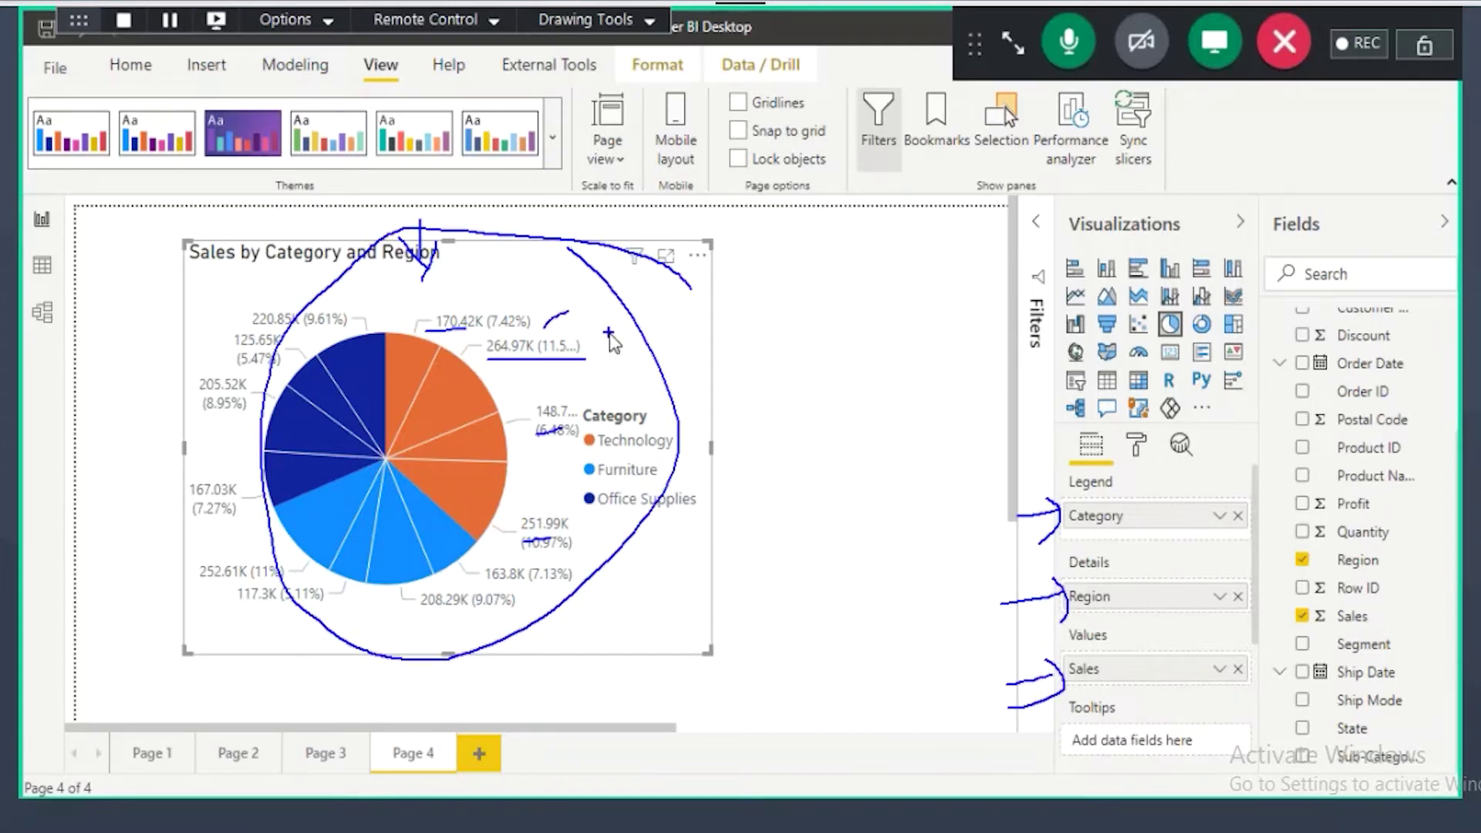
{"action": "key", "text": "Escape"}
Step: Set the pie chart's legend position to Top Center
{"action": "left_click", "coordinate": [1136, 445]}
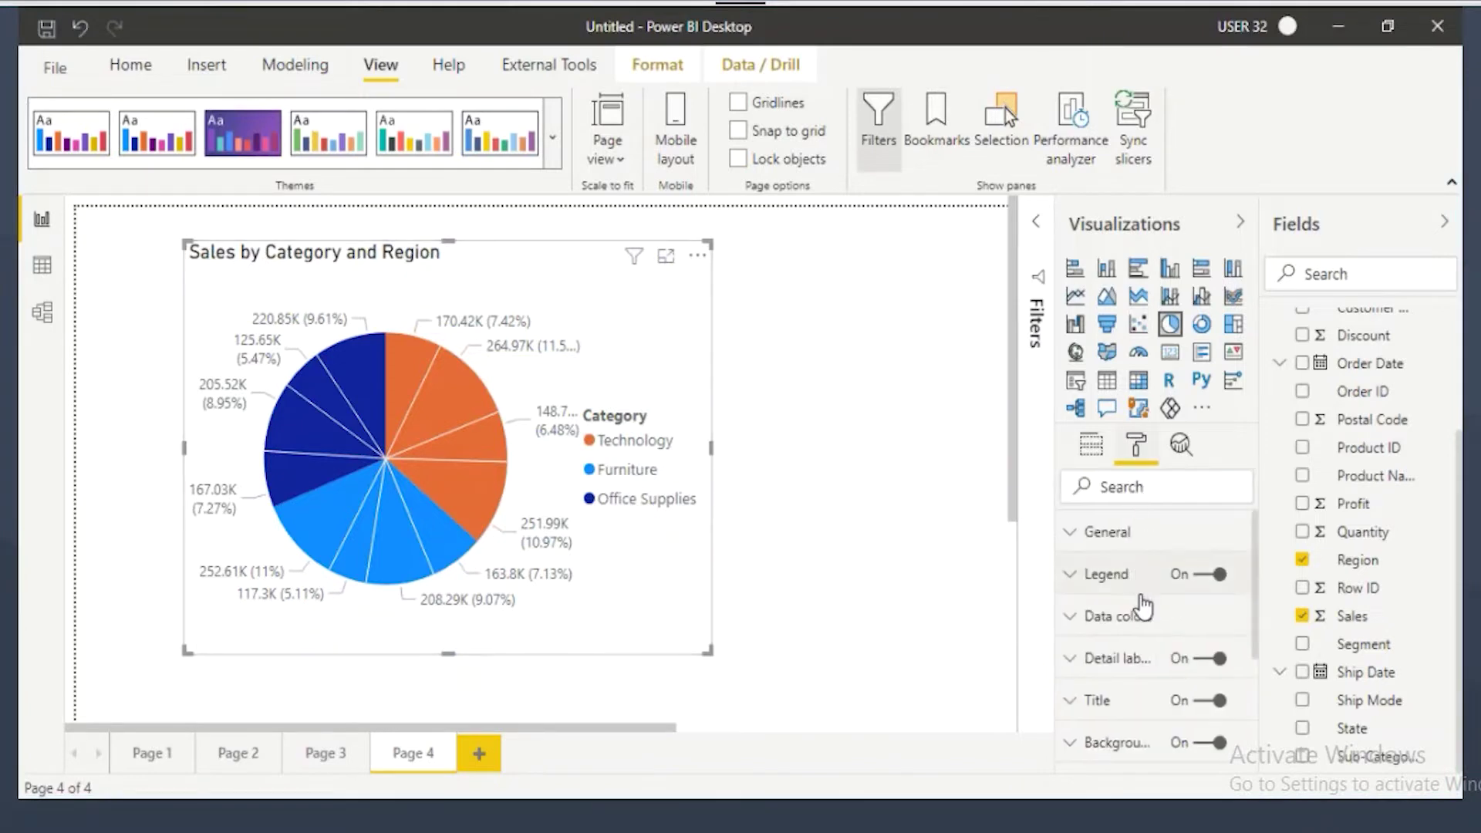
{"action": "left_click", "coordinate": [1111, 575]}
{"action": "left_click", "coordinate": [1142, 642]}
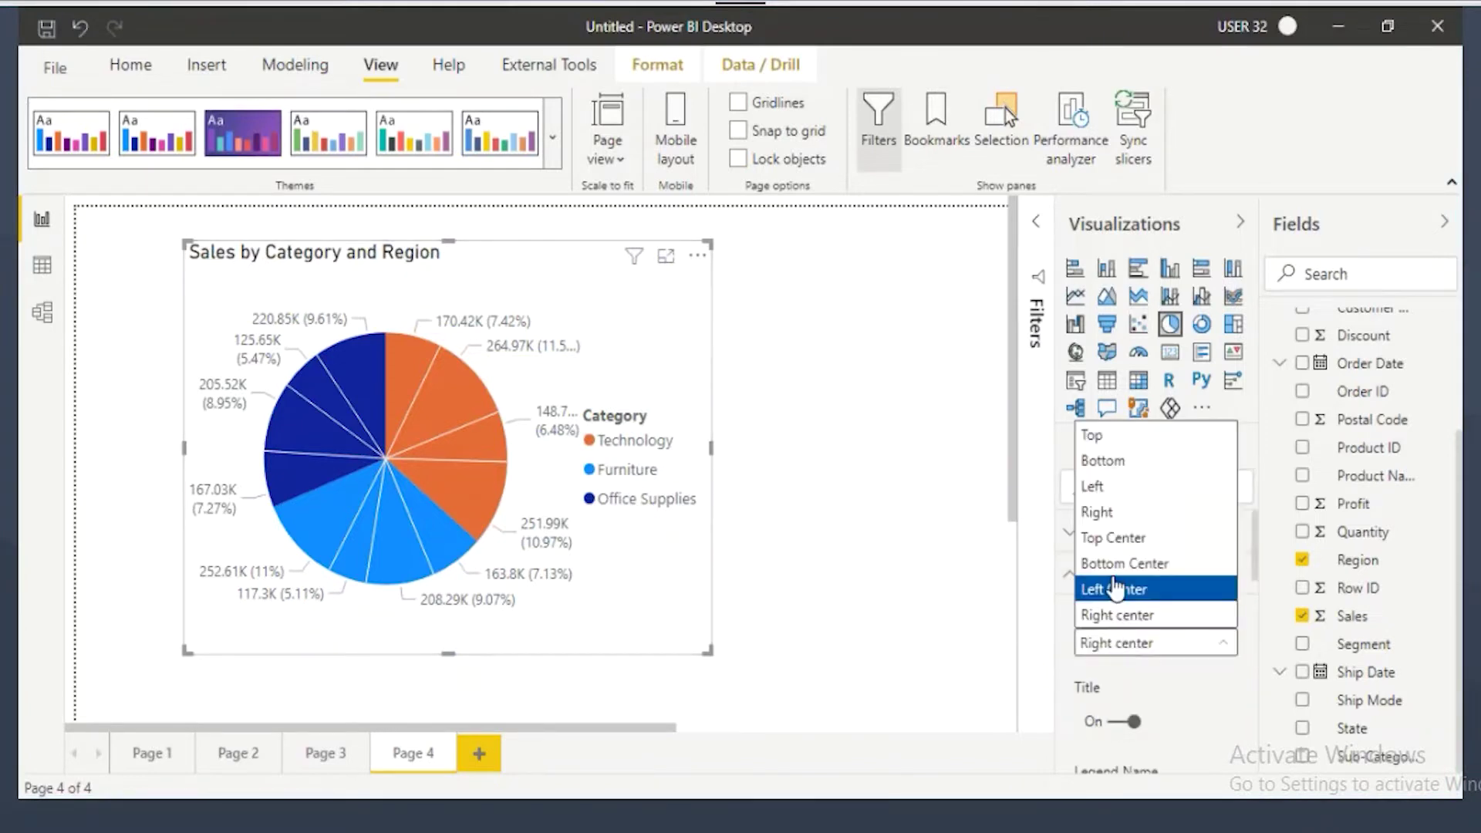
{"action": "left_click", "coordinate": [1115, 538]}
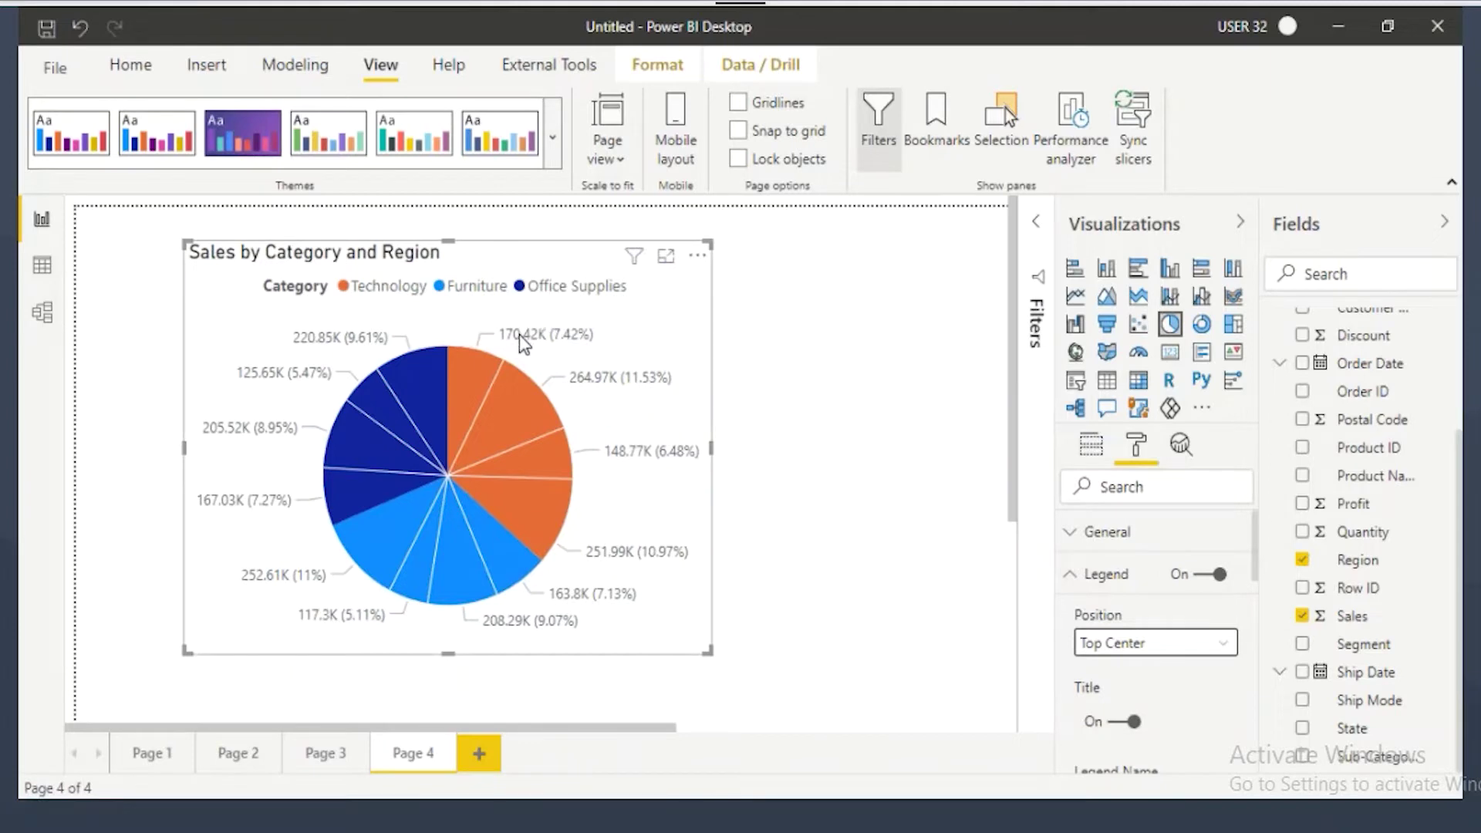
{"action": "left_click", "coordinate": [1142, 579]}
Step: Set the pie chart's detail labels to the "Category, data value" style and colour them black
{"action": "left_click", "coordinate": [1134, 621]}
{"action": "left_click", "coordinate": [1131, 618]}
{"action": "left_click", "coordinate": [1121, 658]}
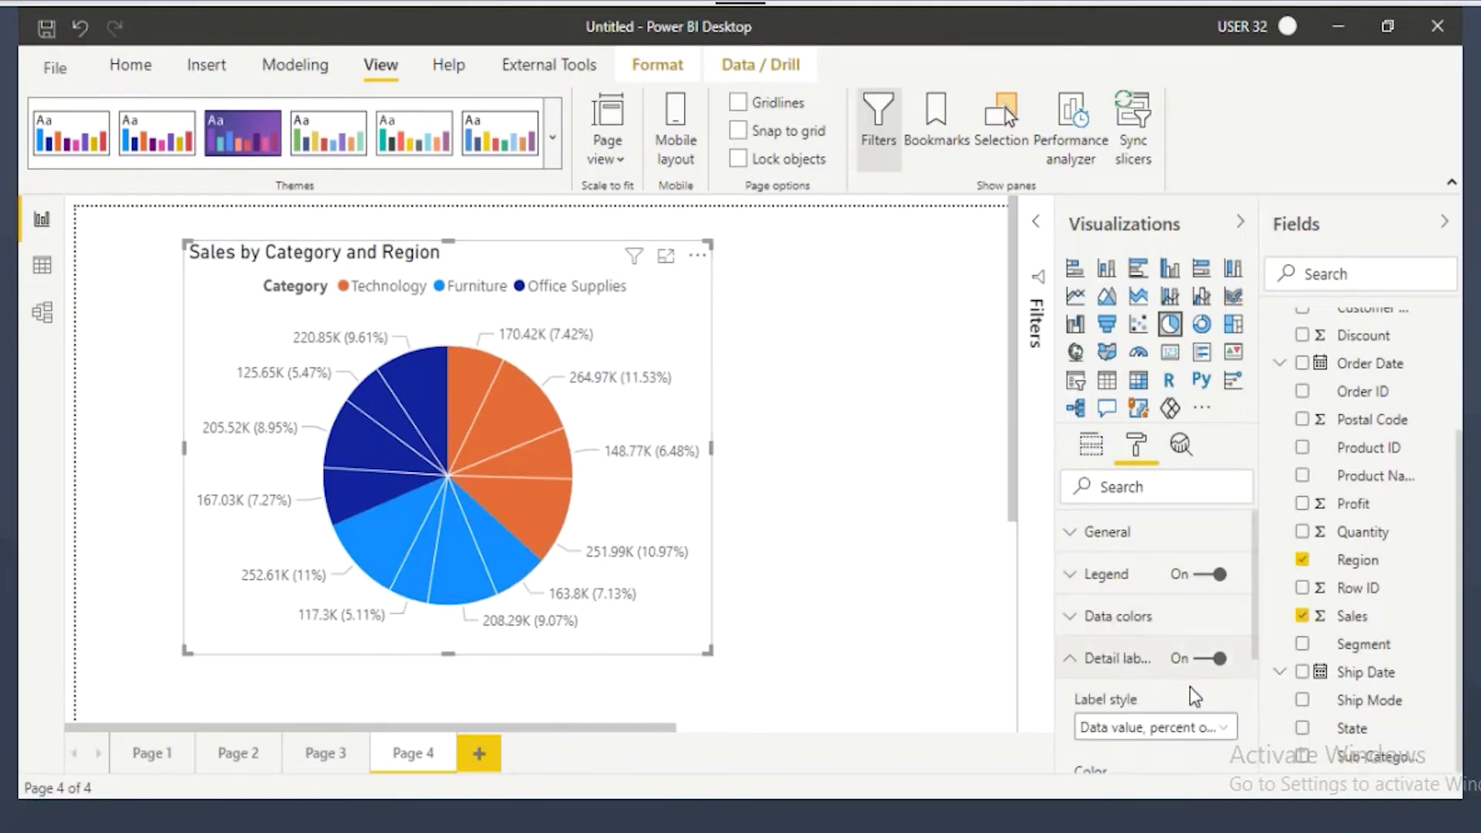
{"action": "scroll", "coordinate": [1188, 694], "scroll_direction": "down", "scroll_amount": 2}
{"action": "left_click", "coordinate": [1140, 614]}
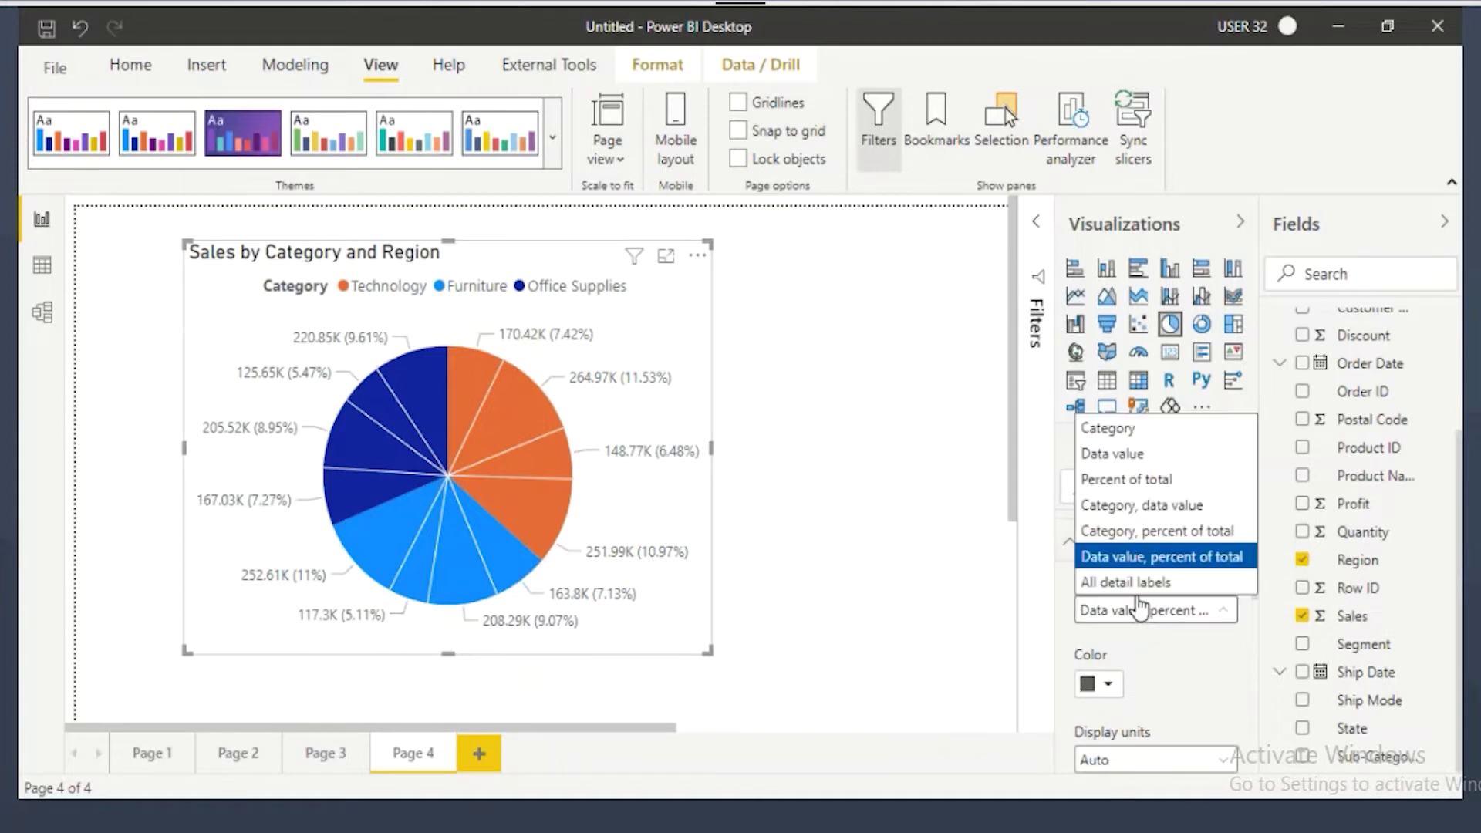
{"action": "left_click", "coordinate": [1141, 500]}
{"action": "left_click", "coordinate": [1108, 687]}
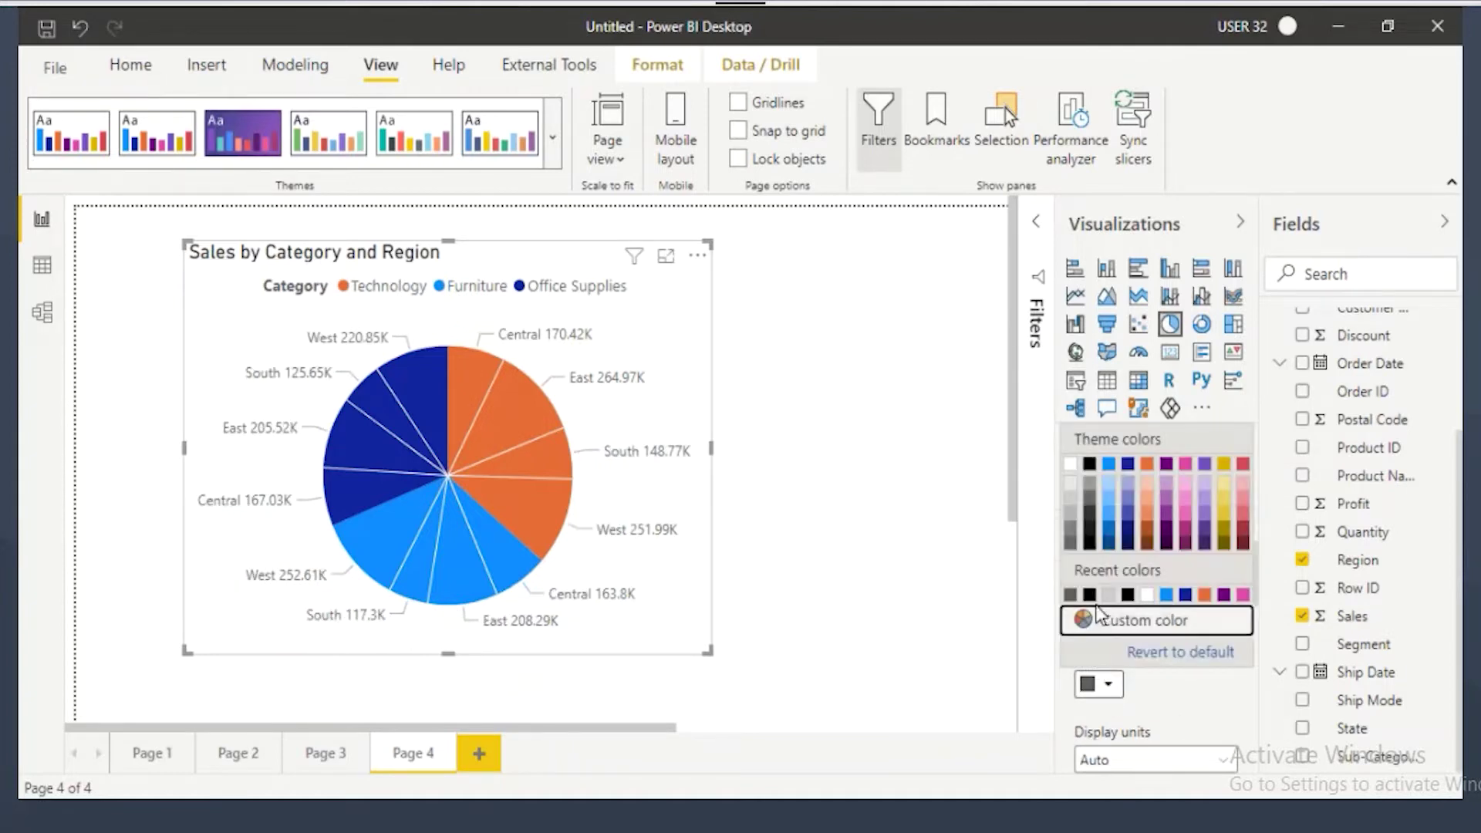
{"action": "left_click", "coordinate": [1090, 542]}
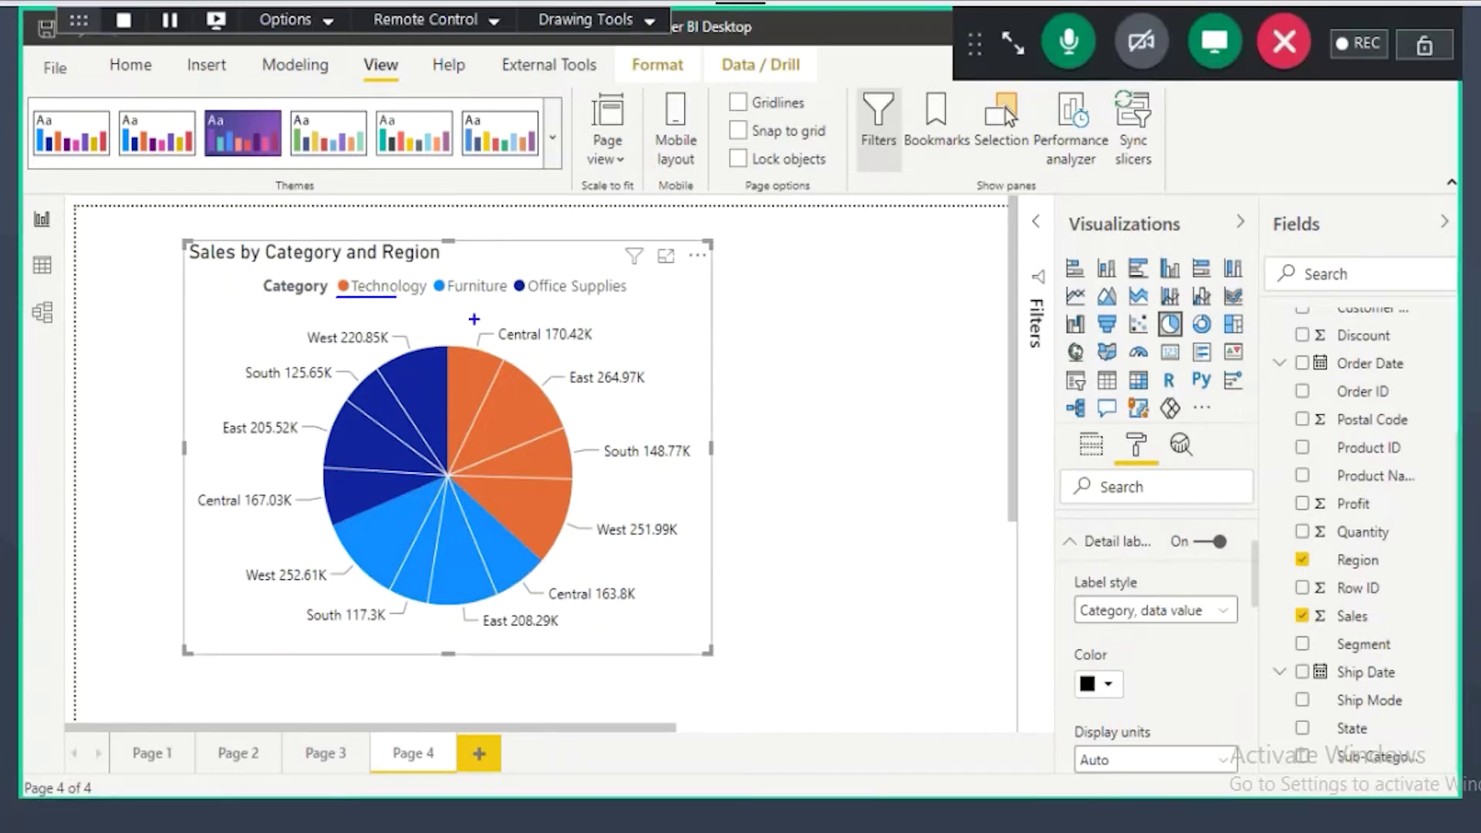
{"action": "left_click_drag", "start_coordinate": [578, 354], "coordinate": [603, 352]}
{"action": "left_click_drag", "start_coordinate": [348, 304], "coordinate": [430, 301]}
{"action": "left_click_drag", "start_coordinate": [563, 399], "coordinate": [609, 399]}
{"action": "left_click_drag", "start_coordinate": [639, 397], "coordinate": [687, 394]}
{"action": "left_click_drag", "start_coordinate": [366, 304], "coordinate": [453, 302]}
{"action": "left_click_drag", "start_coordinate": [588, 479], "coordinate": [675, 476]}
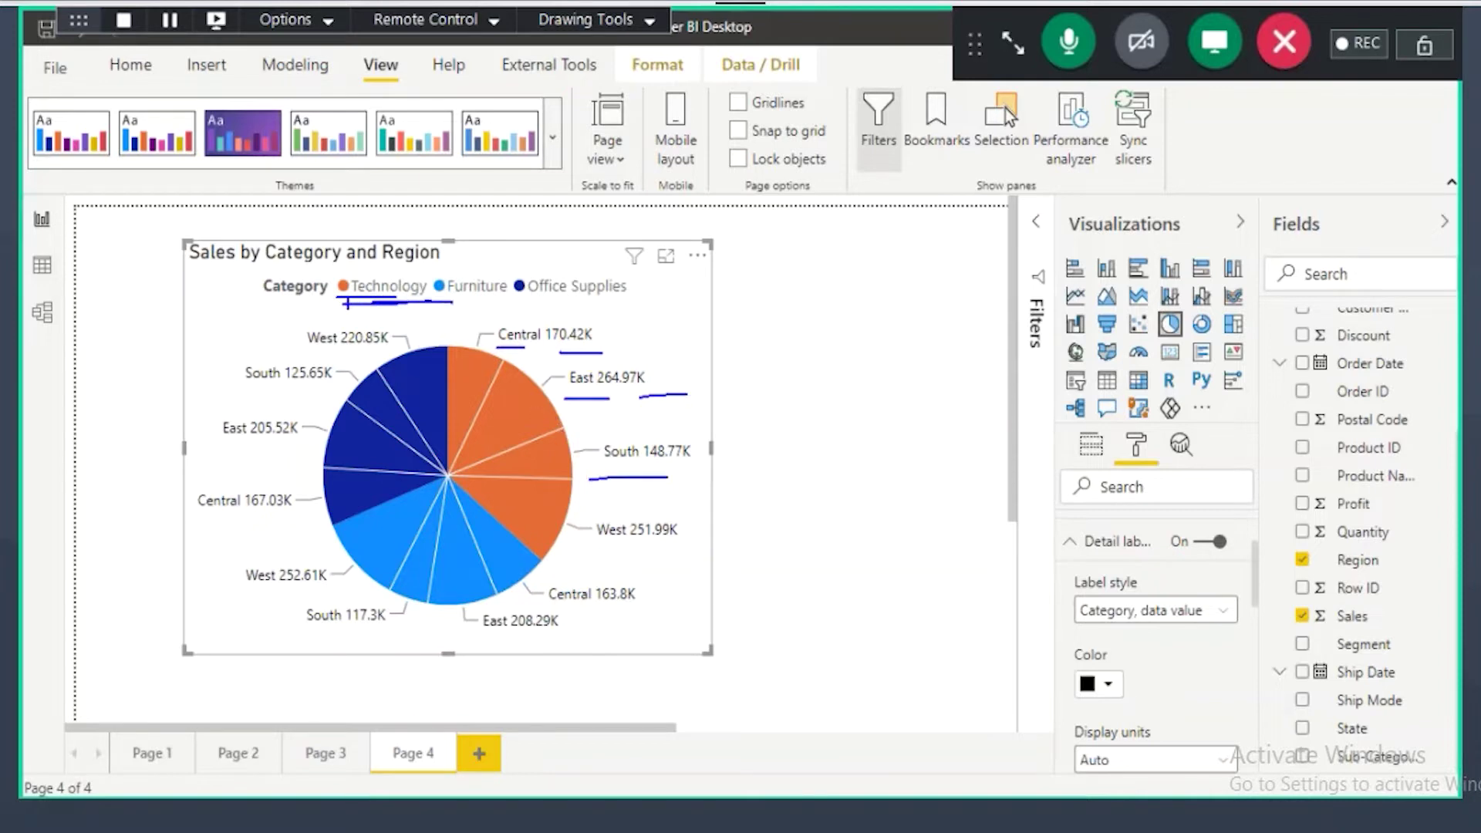
{"action": "left_click_drag", "start_coordinate": [603, 553], "coordinate": [712, 549]}
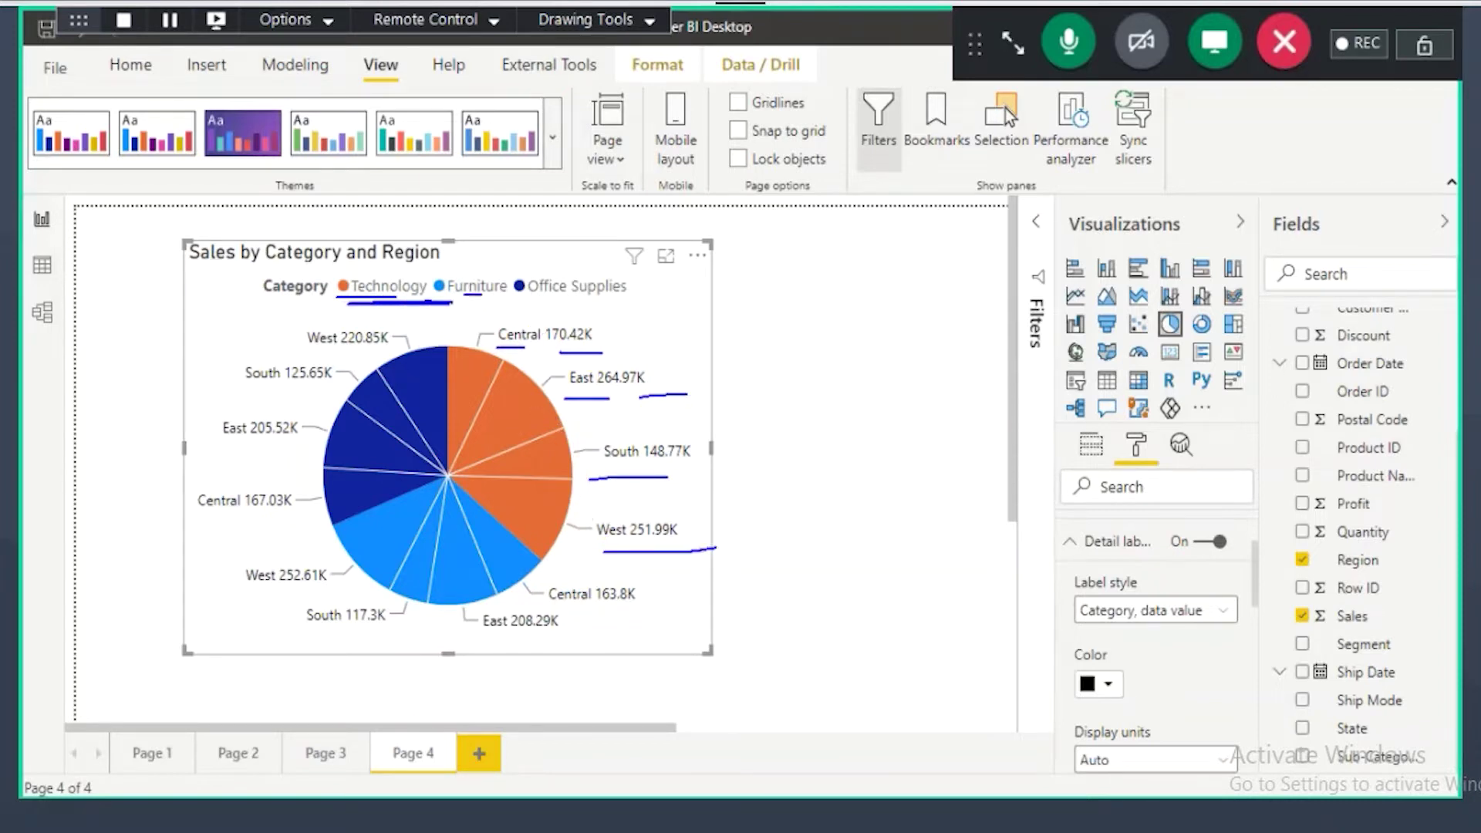
{"action": "left_click_drag", "start_coordinate": [547, 607], "coordinate": [644, 607]}
{"action": "left_click_drag", "start_coordinate": [455, 304], "coordinate": [501, 303]}
{"action": "left_click_drag", "start_coordinate": [489, 640], "coordinate": [564, 639]}
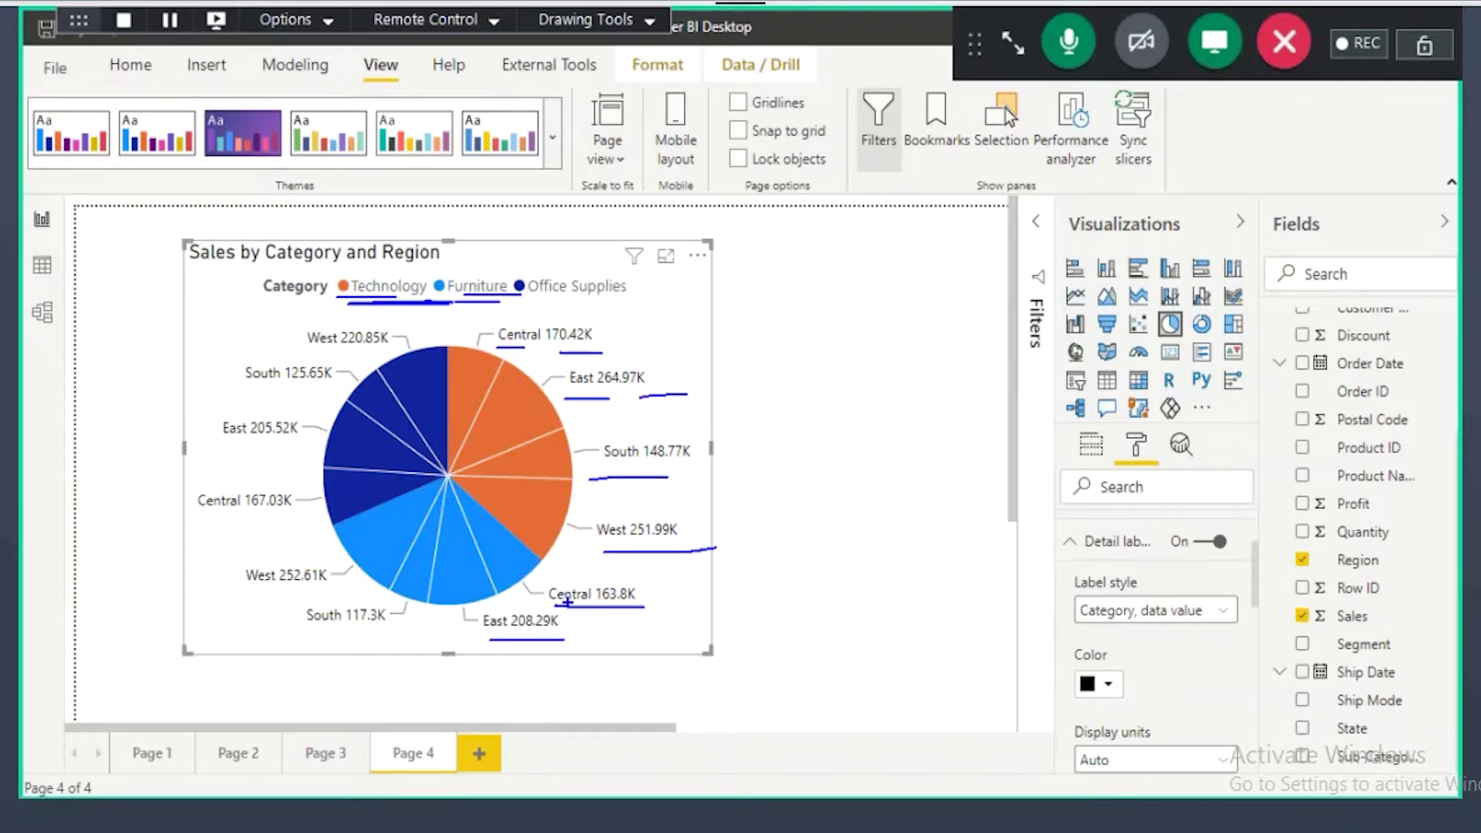
{"action": "mouse_move", "coordinate": [365, 279]}
{"action": "left_mouse_down"}
{"action": "mouse_move", "coordinate": [332, 287]}
{"action": "mouse_move", "coordinate": [385, 276]}
{"action": "left_mouse_up"}
{"action": "mouse_move", "coordinate": [494, 351]}
{"action": "left_mouse_down"}
{"action": "mouse_move", "coordinate": [552, 311]}
{"action": "mouse_move", "coordinate": [544, 353]}
{"action": "mouse_move", "coordinate": [559, 307]}
{"action": "left_mouse_up"}
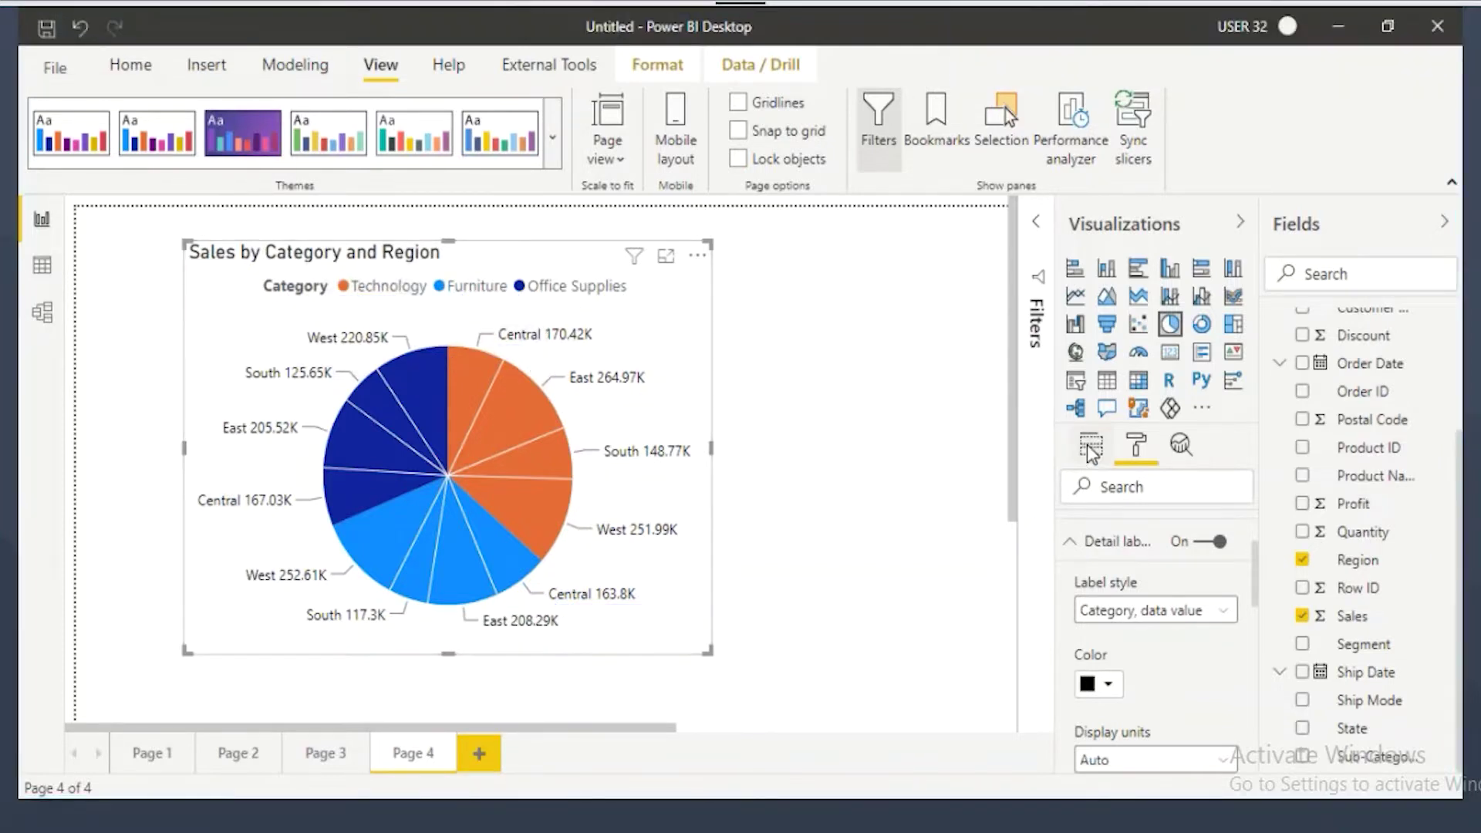
Step: In Notepad, add the line "Category , Region wise Sales & Profit" below the existing pie chart scenarios
{"action": "left_click", "coordinate": [1090, 446]}
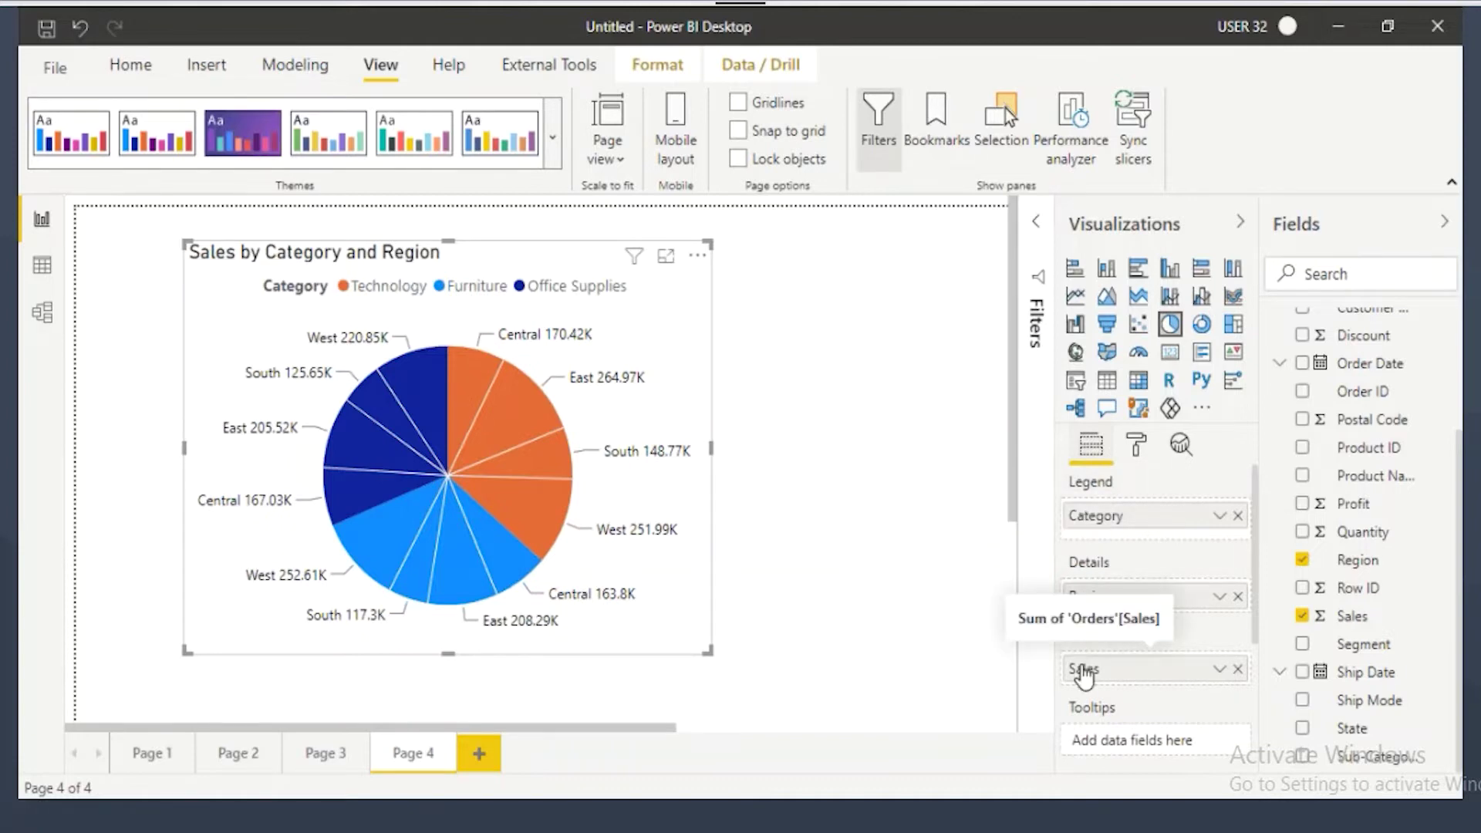
{"action": "key", "text": "alt+Tab"}
{"action": "left_click_drag", "start_coordinate": [24, 518], "coordinate": [340, 509]}
{"action": "key", "text": "ctrl+c"}
{"action": "left_click", "coordinate": [374, 513]}
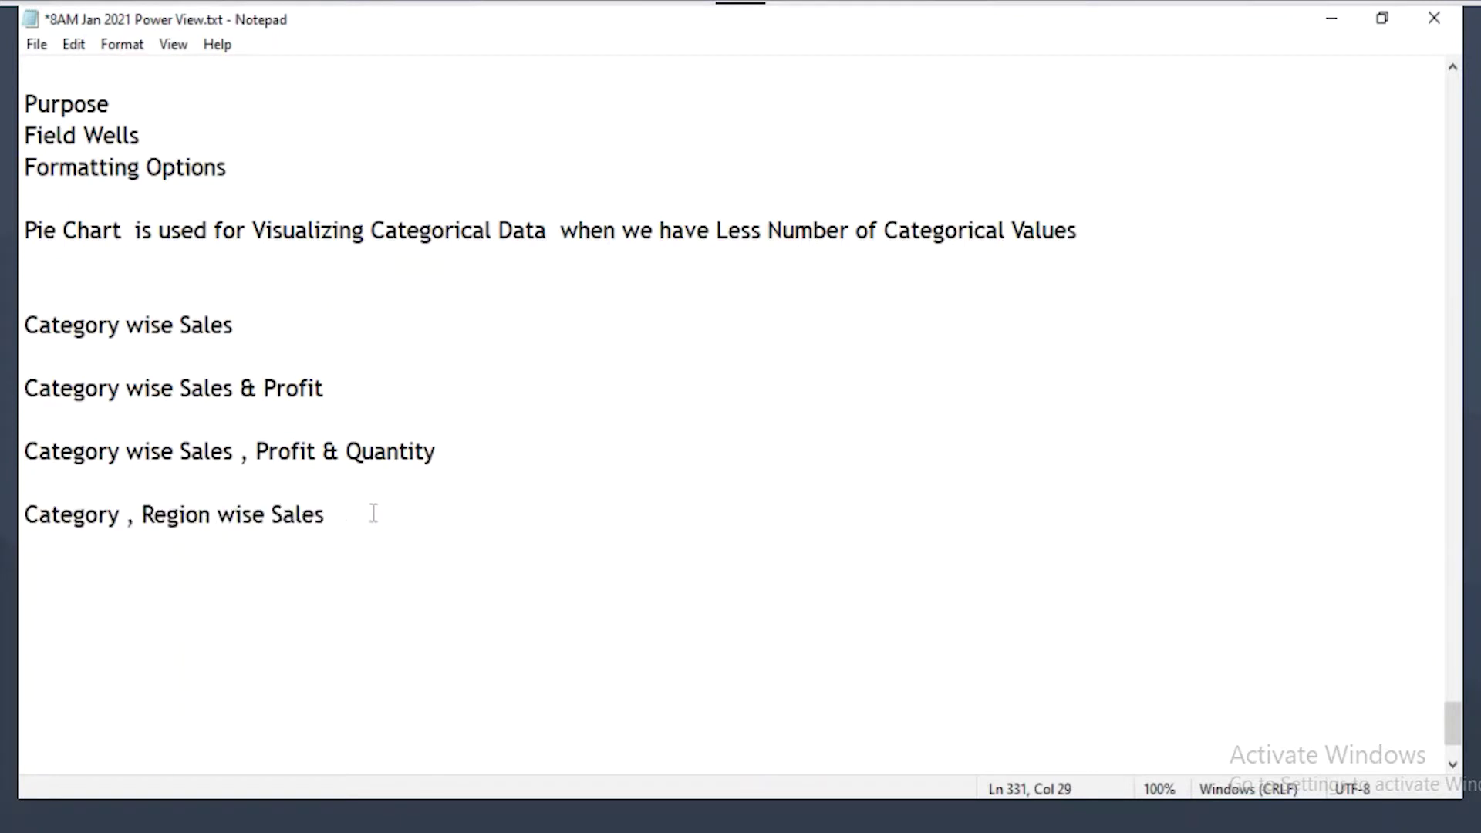
{"action": "key", "text": "Return"}
{"action": "key", "text": "Return"}
{"action": "key", "text": "ctrl+v"}
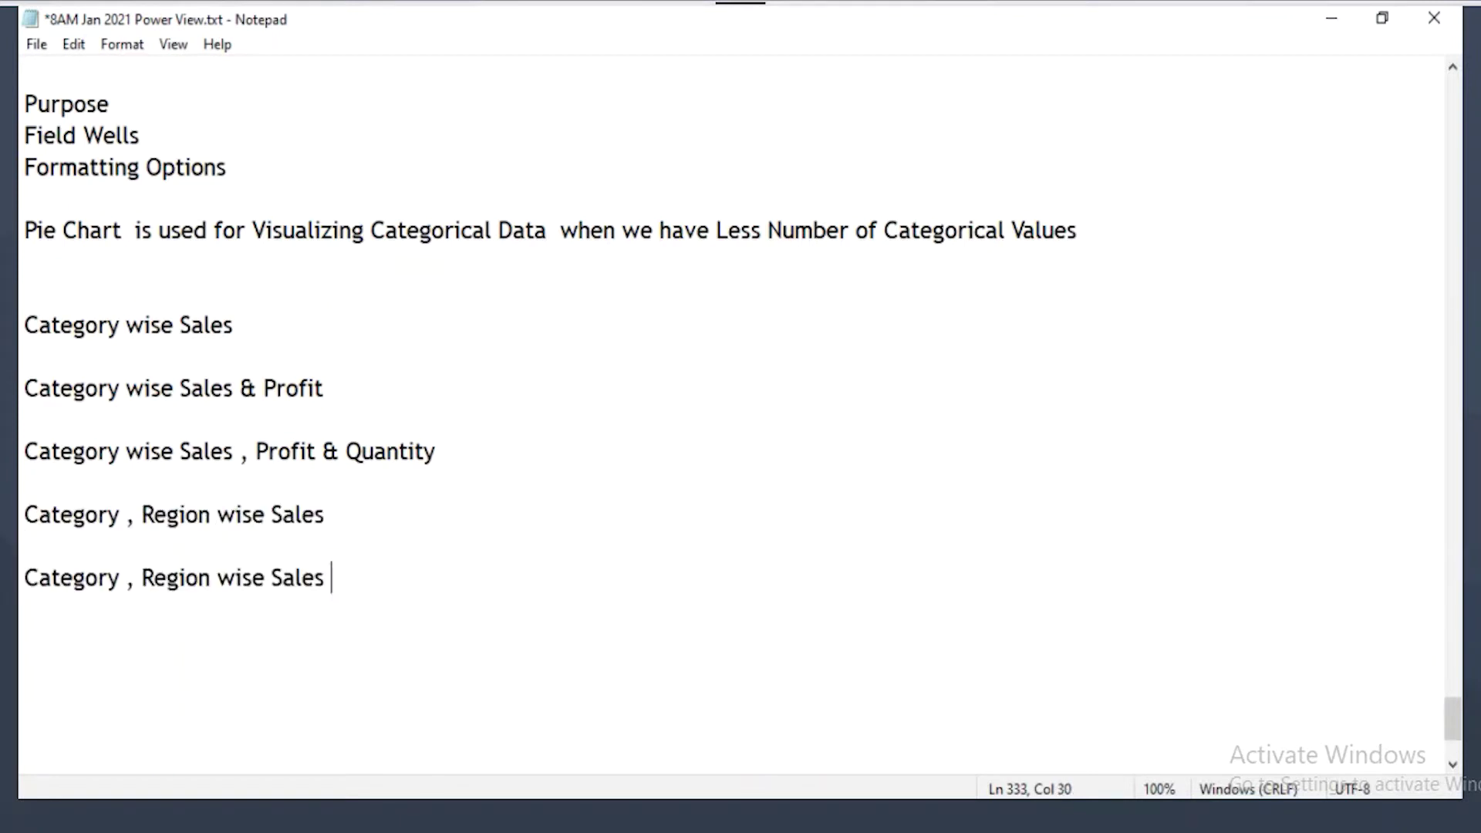
{"action": "type", "text": "& Profit"}
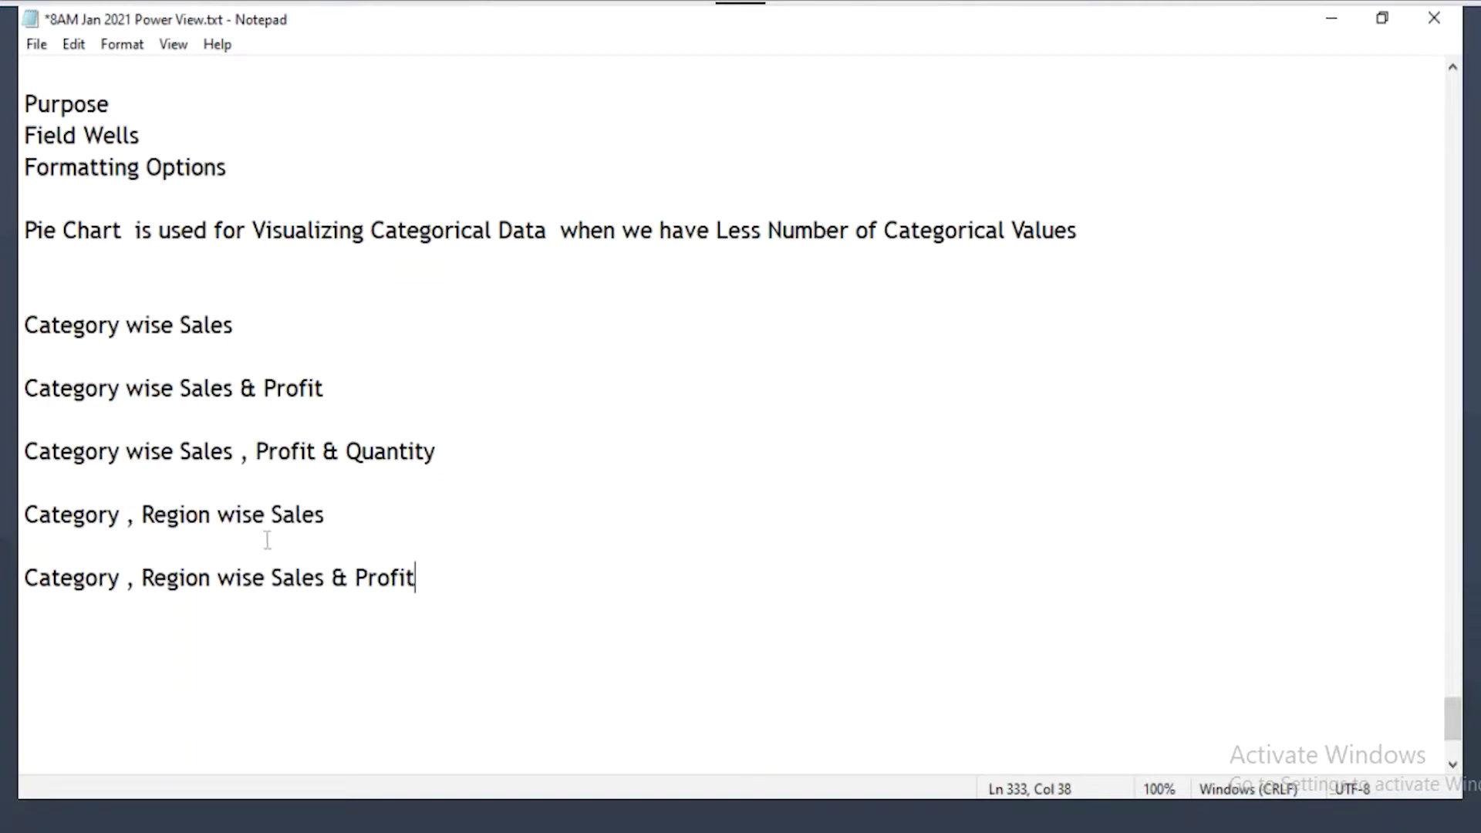
{"action": "scroll", "coordinate": [271, 529], "scroll_direction": "down", "scroll_amount": 2}
{"action": "mouse_move", "coordinate": [22, 365]}
{"action": "left_mouse_down"}
{"action": "mouse_move", "coordinate": [213, 407]}
{"action": "mouse_move", "coordinate": [434, 408]}
{"action": "left_mouse_up"}
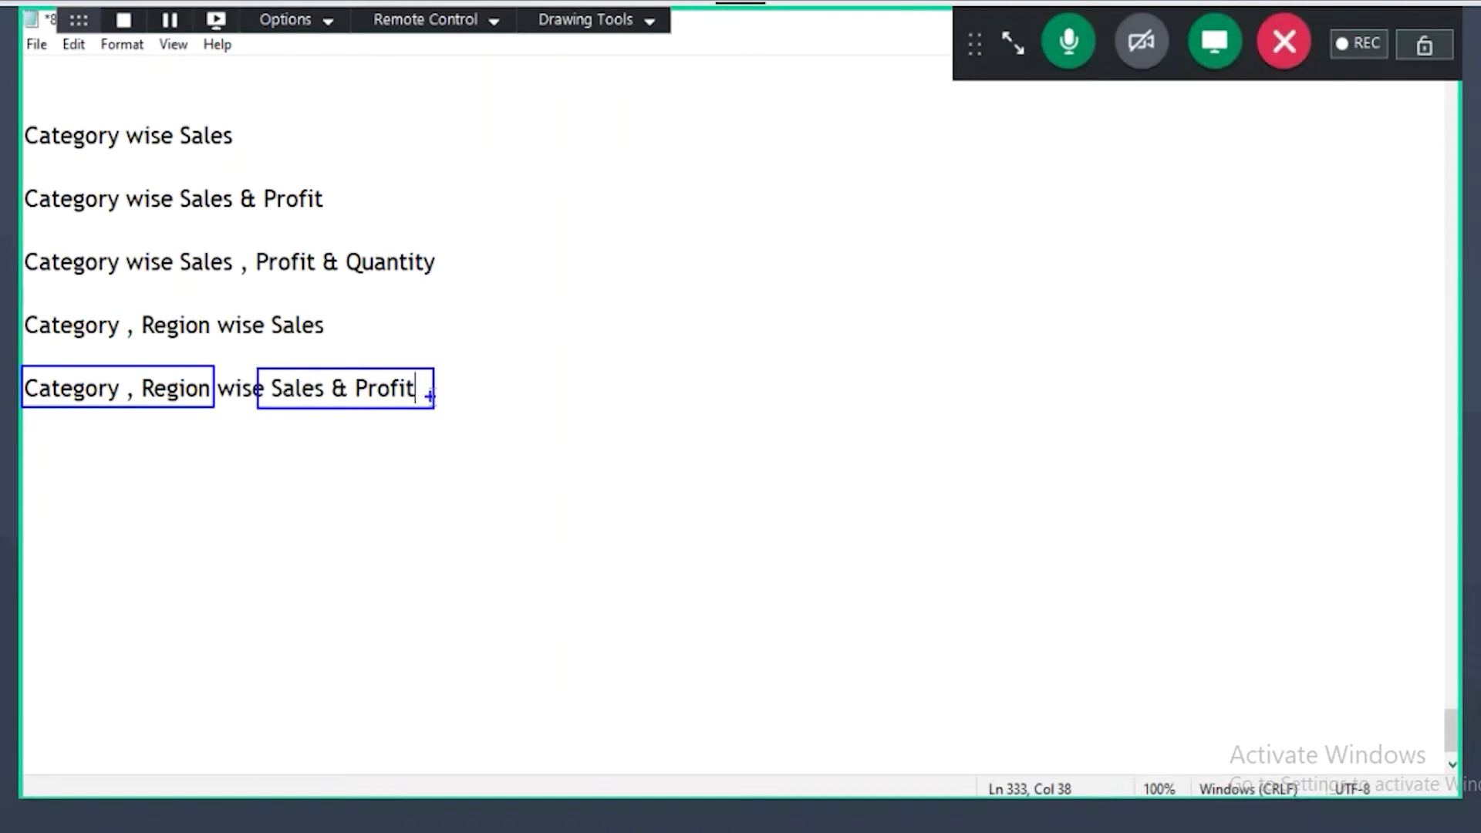
Step: Switch to Power BI, add a new report page at actual size, and insert an empty pie chart, moved inward and enlarged
{"action": "key", "text": "alt+Tab"}
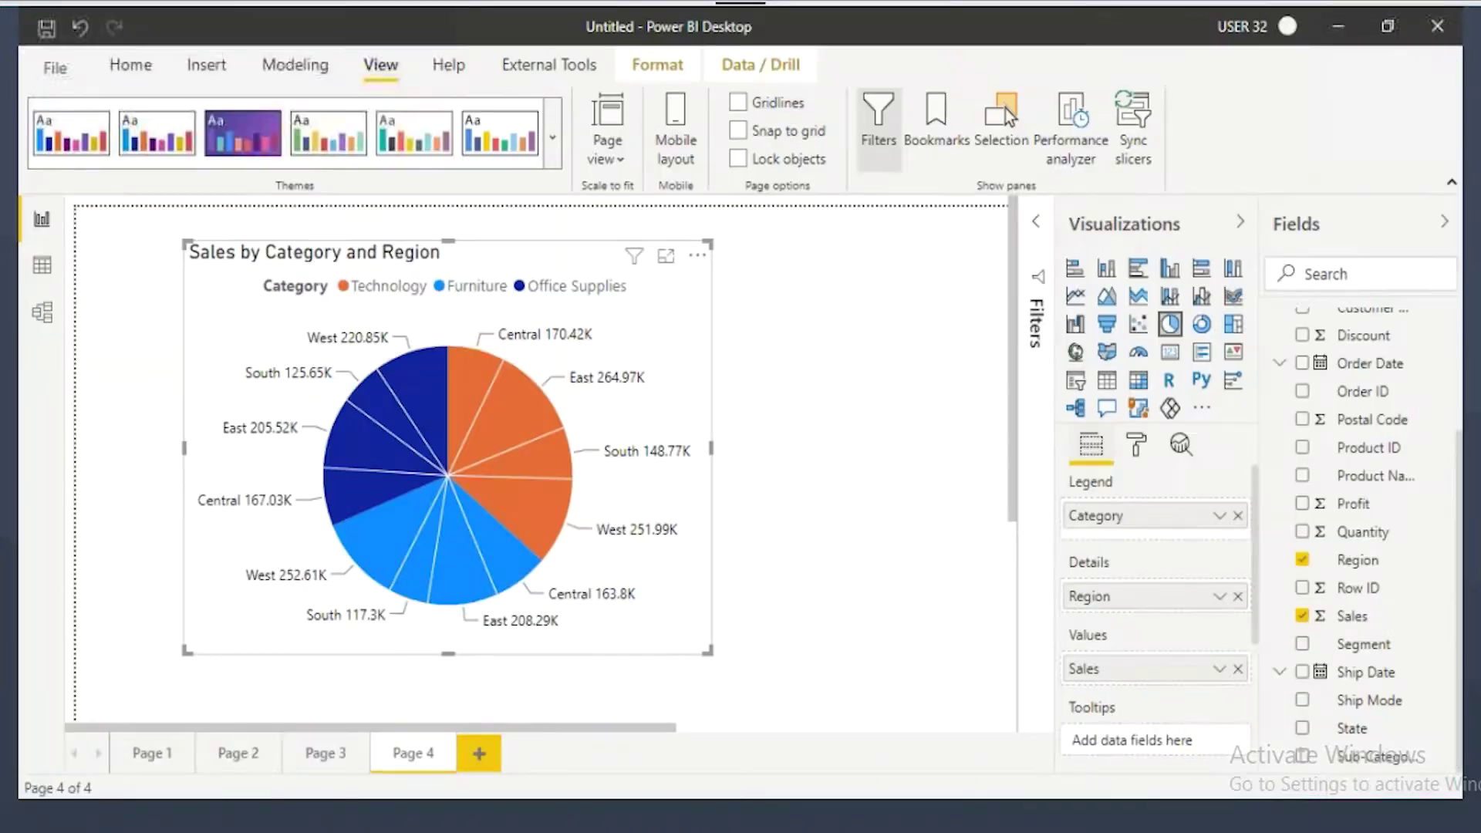
{"action": "left_click", "coordinate": [479, 754]}
{"action": "left_click", "coordinate": [613, 156]}
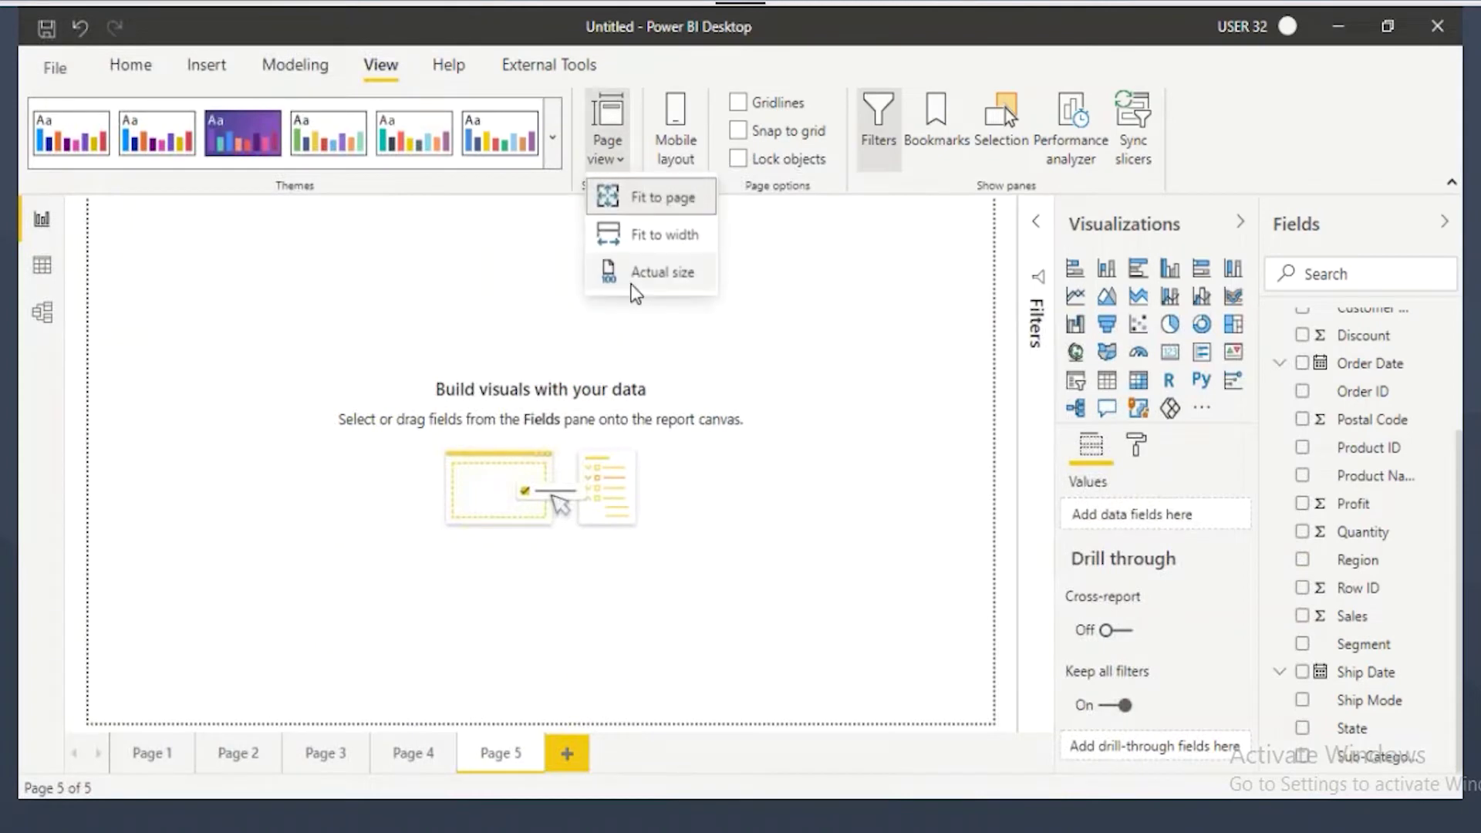
{"action": "left_click", "coordinate": [628, 276]}
{"action": "left_click", "coordinate": [1171, 324]}
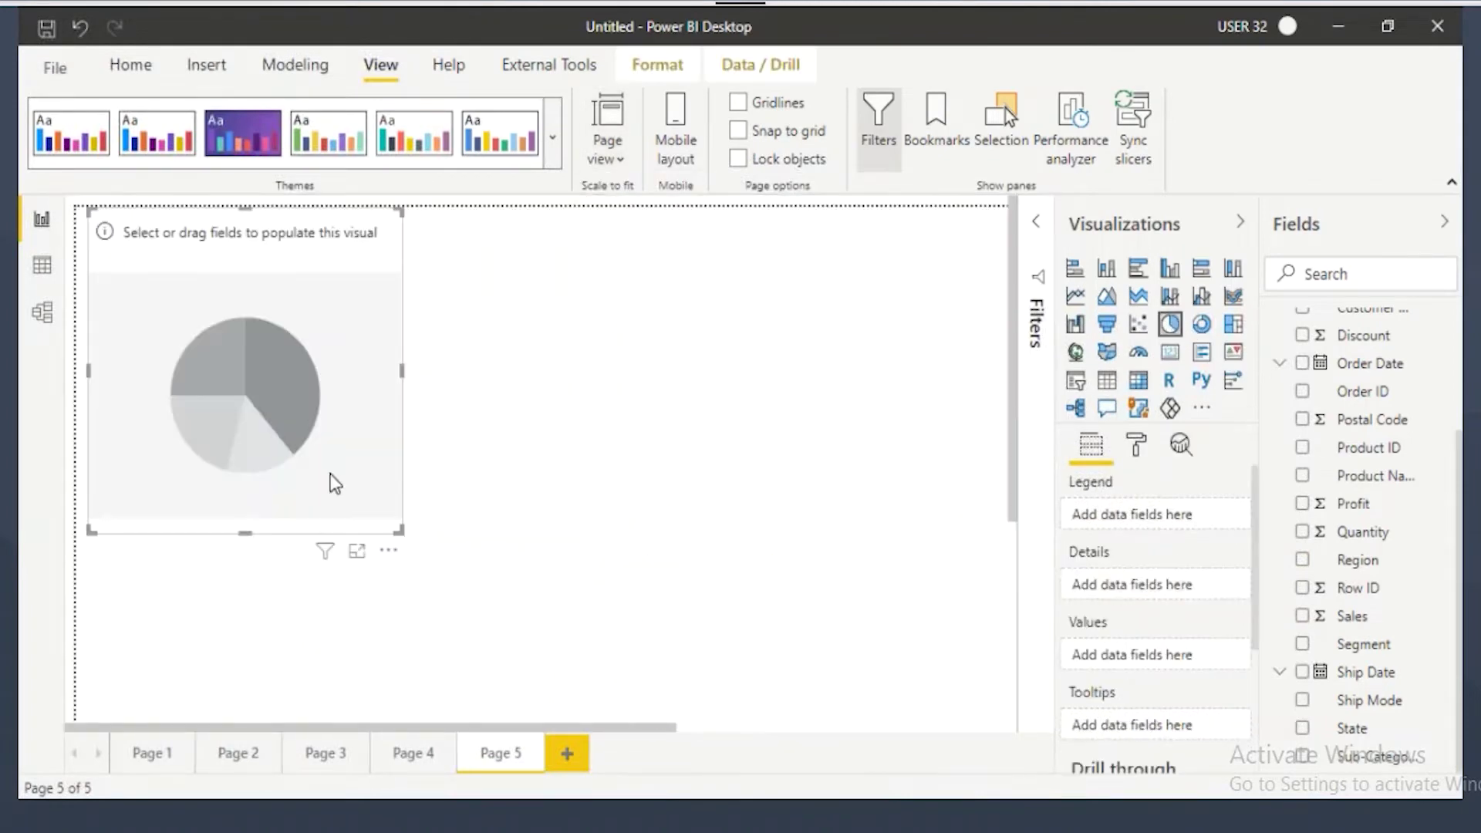
{"action": "left_click_drag", "start_coordinate": [330, 483], "coordinate": [380, 512]}
{"action": "left_click_drag", "start_coordinate": [442, 567], "coordinate": [569, 631]}
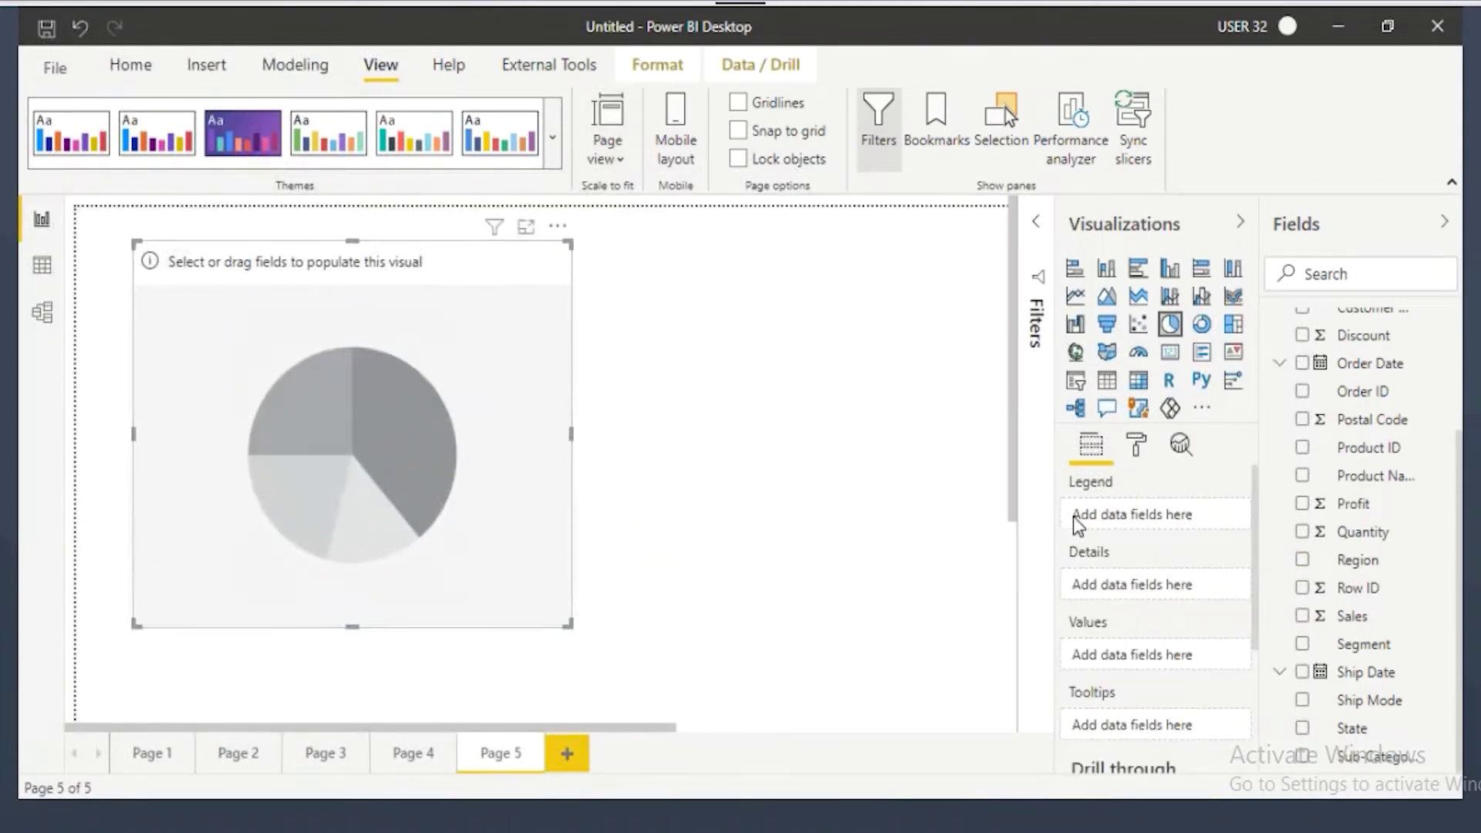
Step: Assign Category to the new pie chart's Legend, Region to its Details and Sales to its Values
{"action": "scroll", "coordinate": [1412, 509], "scroll_direction": "up", "scroll_amount": 3}
{"action": "left_click_drag", "start_coordinate": [1364, 359], "coordinate": [1200, 527]}
{"action": "scroll", "coordinate": [1354, 615], "scroll_direction": "down", "scroll_amount": 3}
{"action": "left_click_drag", "start_coordinate": [1358, 560], "coordinate": [1159, 602]}
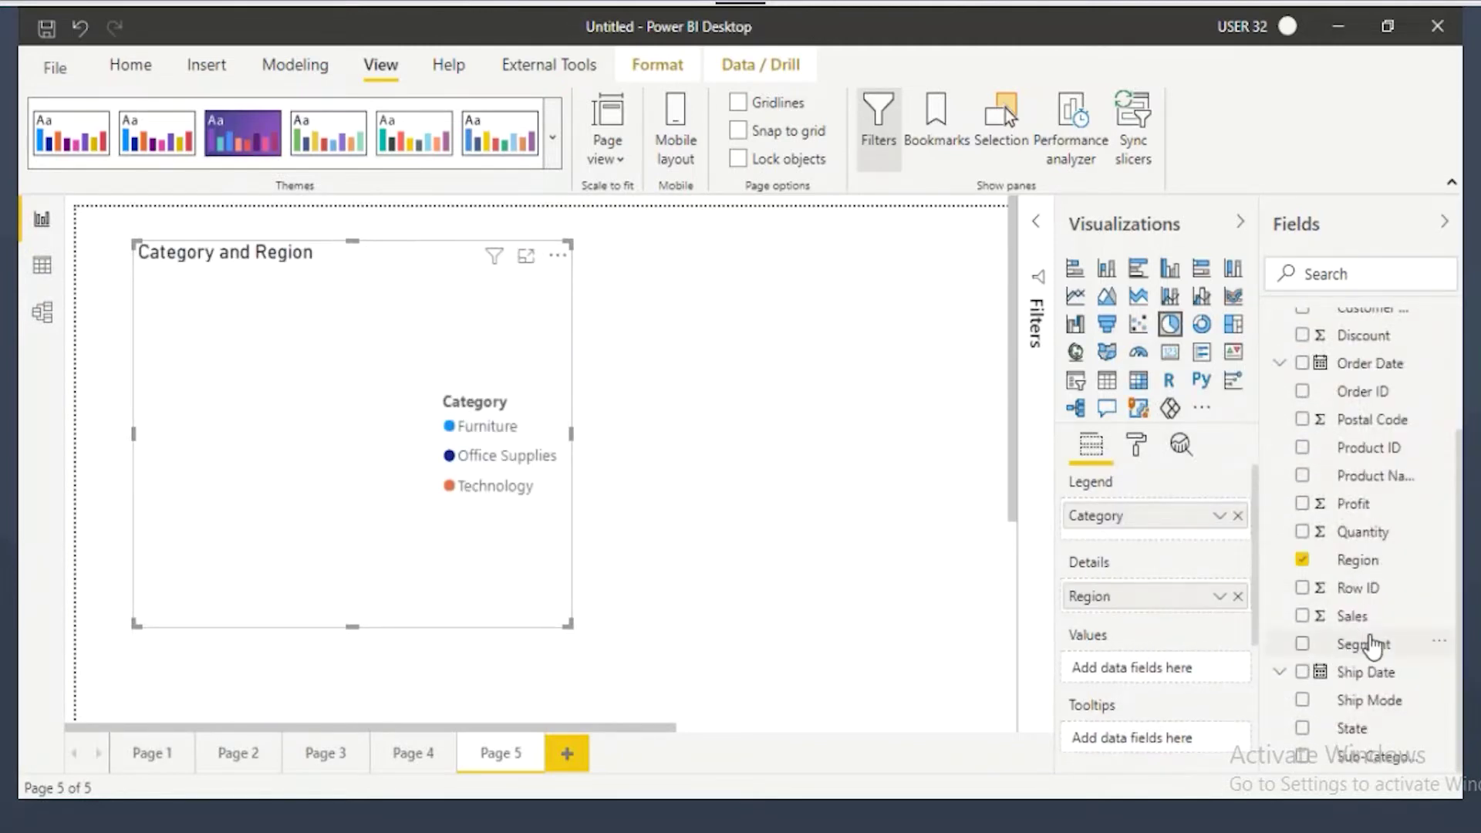
{"action": "left_click_drag", "start_coordinate": [1356, 617], "coordinate": [1161, 673]}
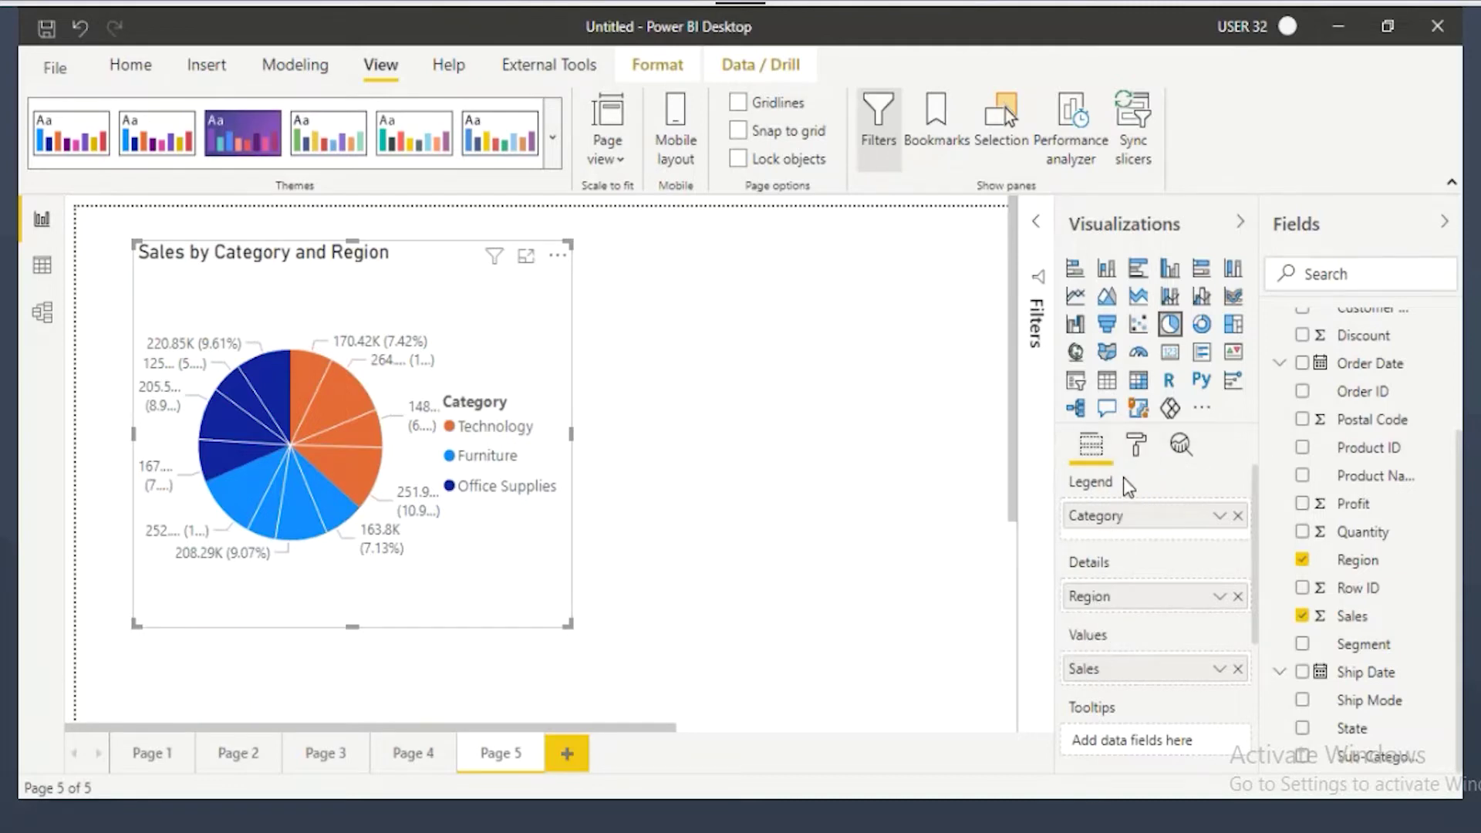
Step: Turn off the pie chart's legend, set its detail label style to "Category, data value", and return to the field wells
{"action": "left_click", "coordinate": [1140, 445]}
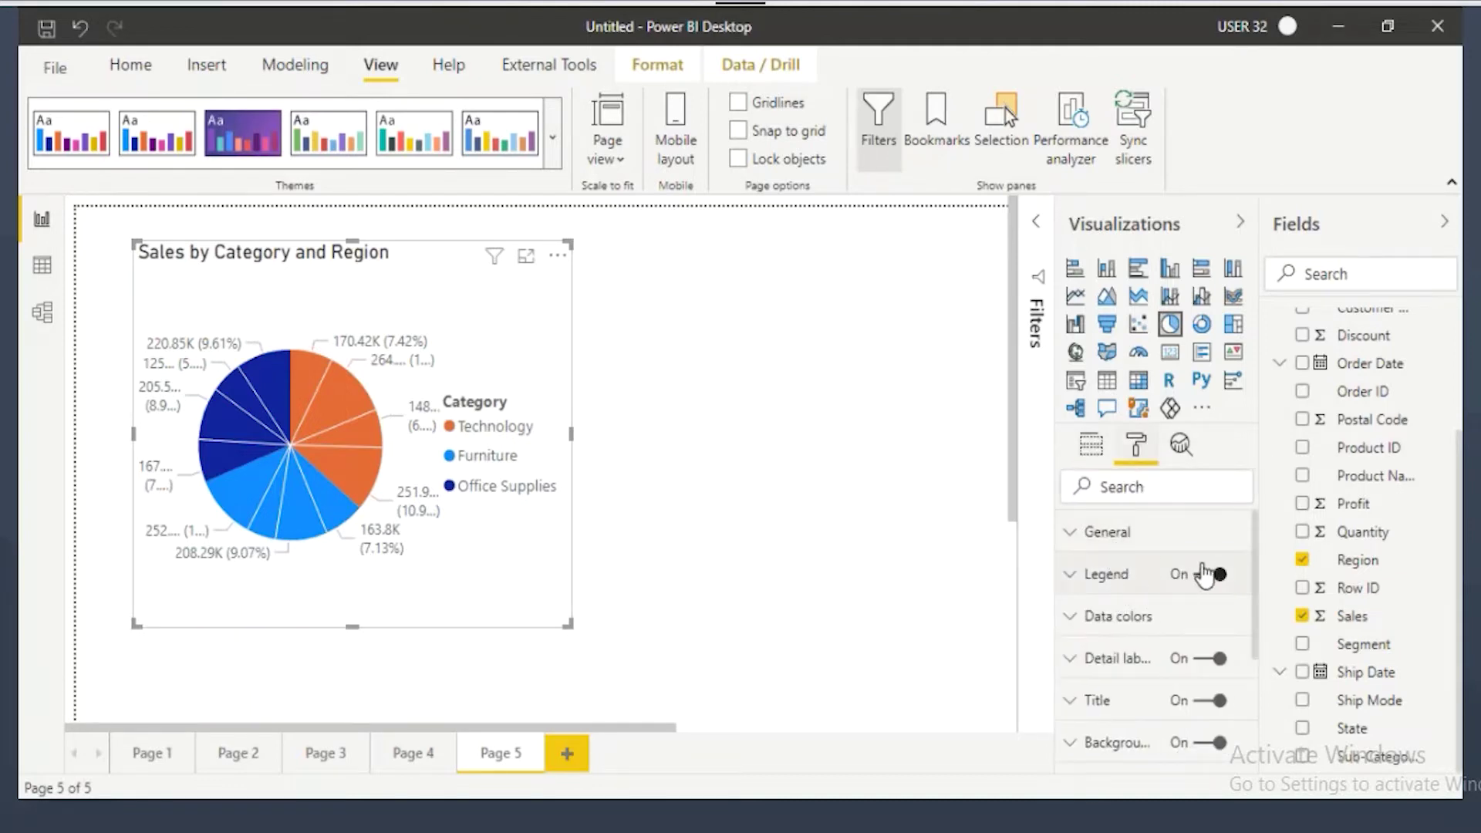
{"action": "left_click", "coordinate": [1212, 574]}
{"action": "left_click", "coordinate": [1126, 660]}
{"action": "left_click", "coordinate": [1115, 722]}
{"action": "left_click", "coordinate": [1118, 621]}
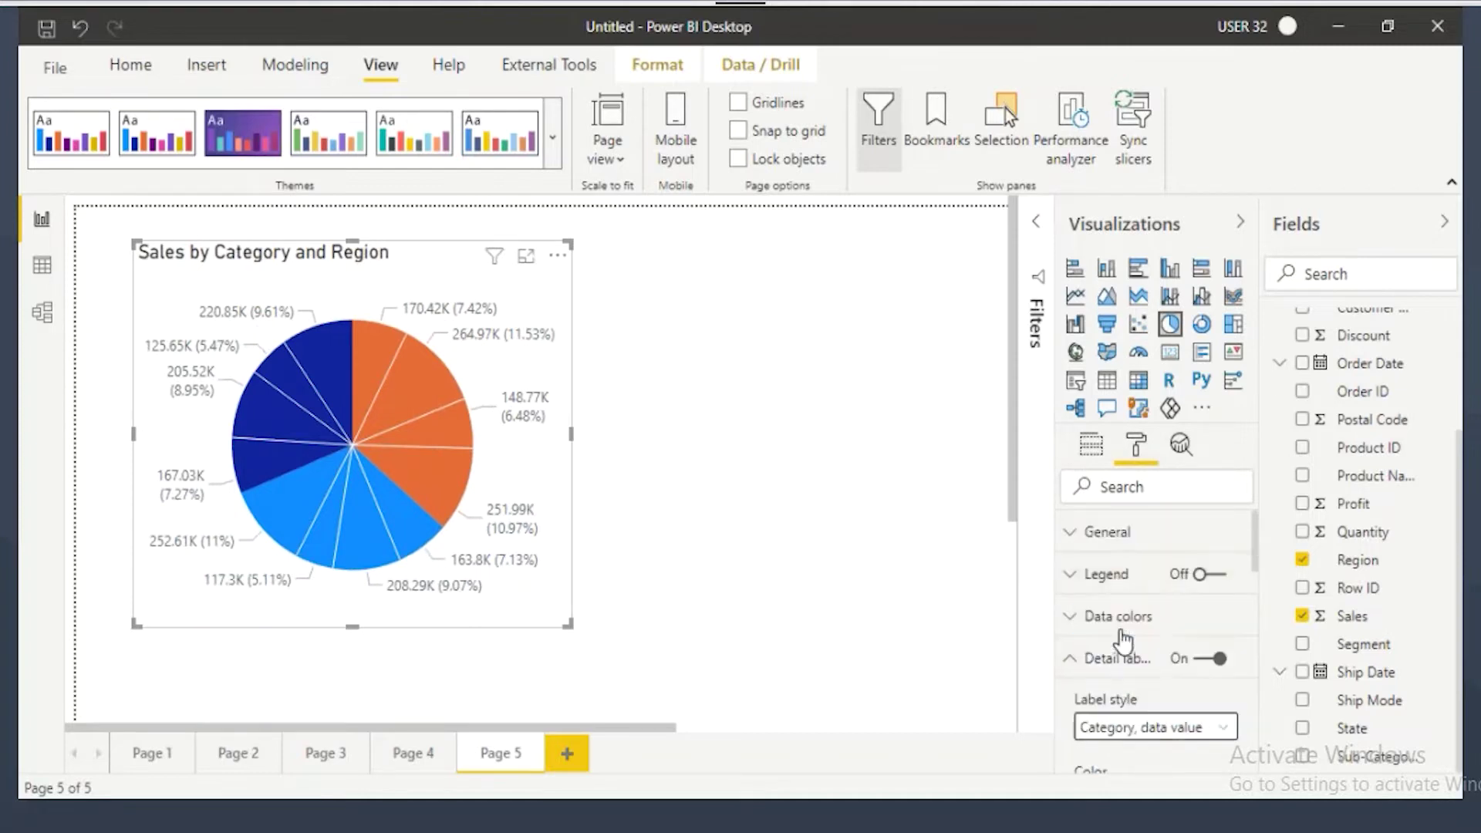
{"action": "left_click", "coordinate": [1092, 447]}
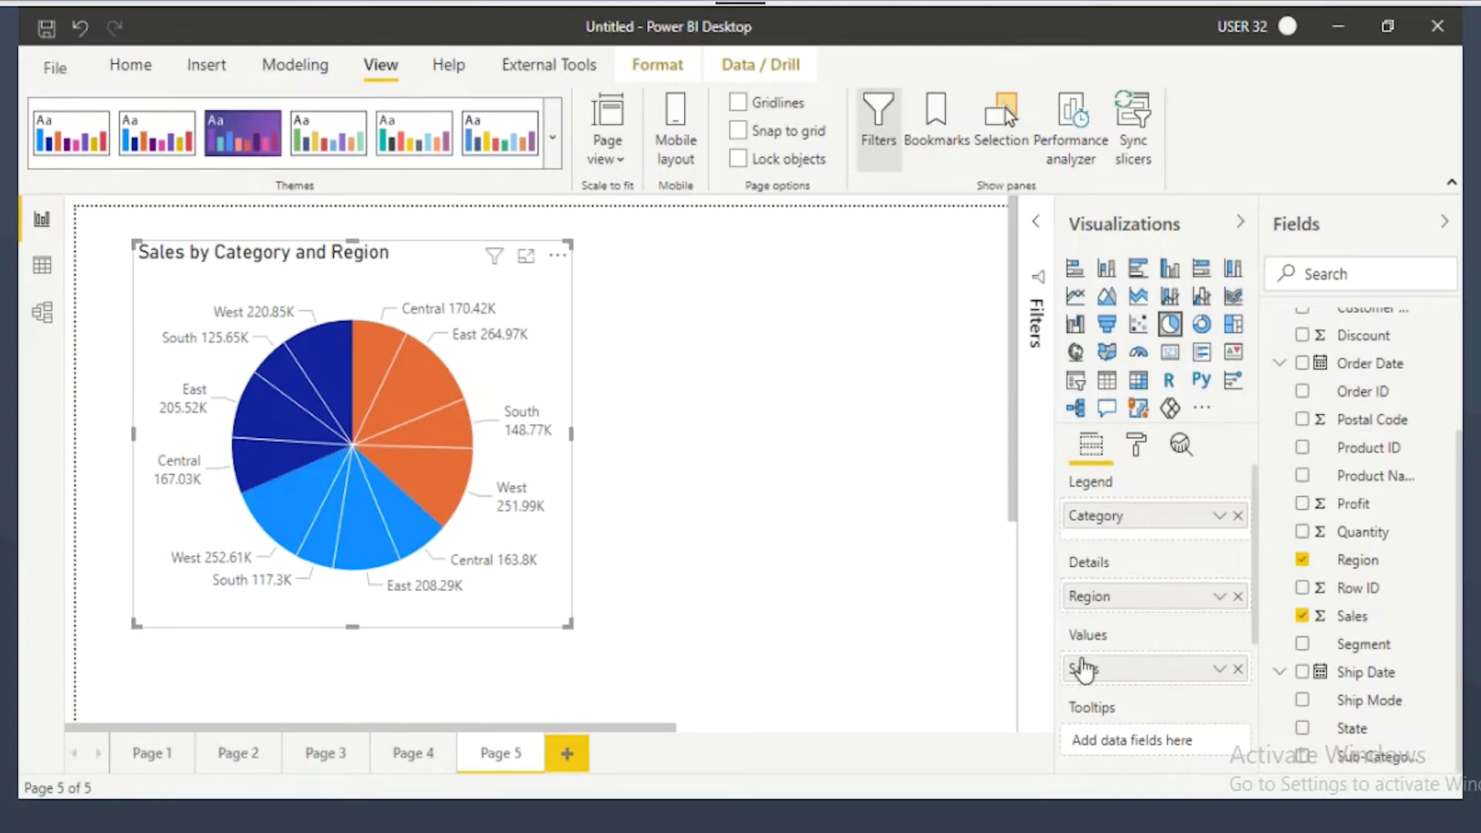
Step: Try adding Profit to the pie chart's Values alongside Region in Details, and put Sales back as the value
{"action": "mouse_move", "coordinate": [1369, 507]}
{"action": "left_mouse_down"}
{"action": "mouse_move", "coordinate": [1332, 507]}
{"action": "mouse_move", "coordinate": [1210, 574]}
{"action": "mouse_move", "coordinate": [1113, 658]}
{"action": "mouse_move", "coordinate": [1111, 636]}
{"action": "mouse_move", "coordinate": [1149, 665]}
{"action": "left_mouse_up"}
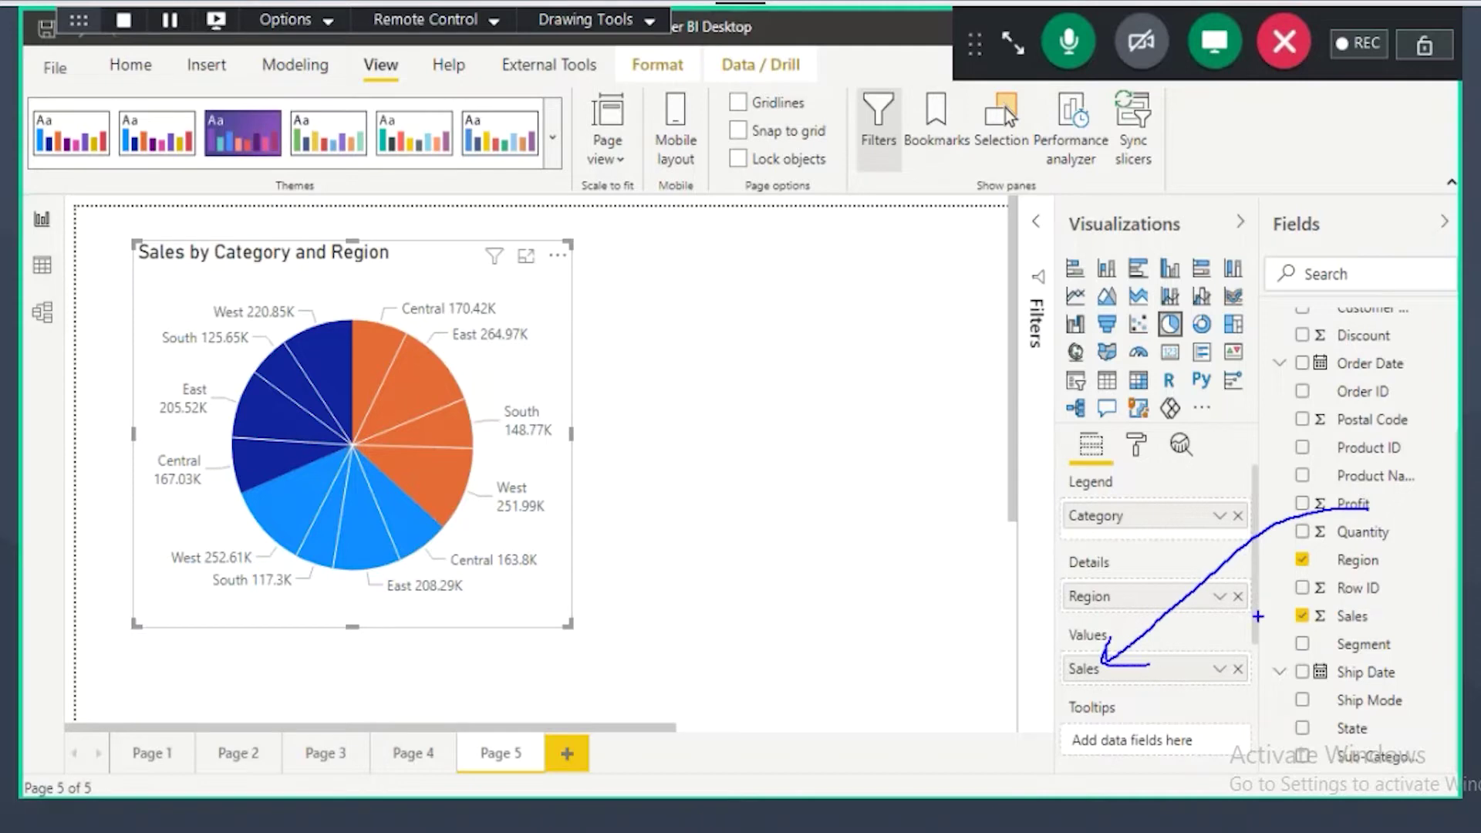
{"action": "mouse_move", "coordinate": [1355, 505]}
{"action": "left_mouse_down"}
{"action": "mouse_move", "coordinate": [1134, 625]}
{"action": "mouse_move", "coordinate": [1131, 683]}
{"action": "left_mouse_up"}
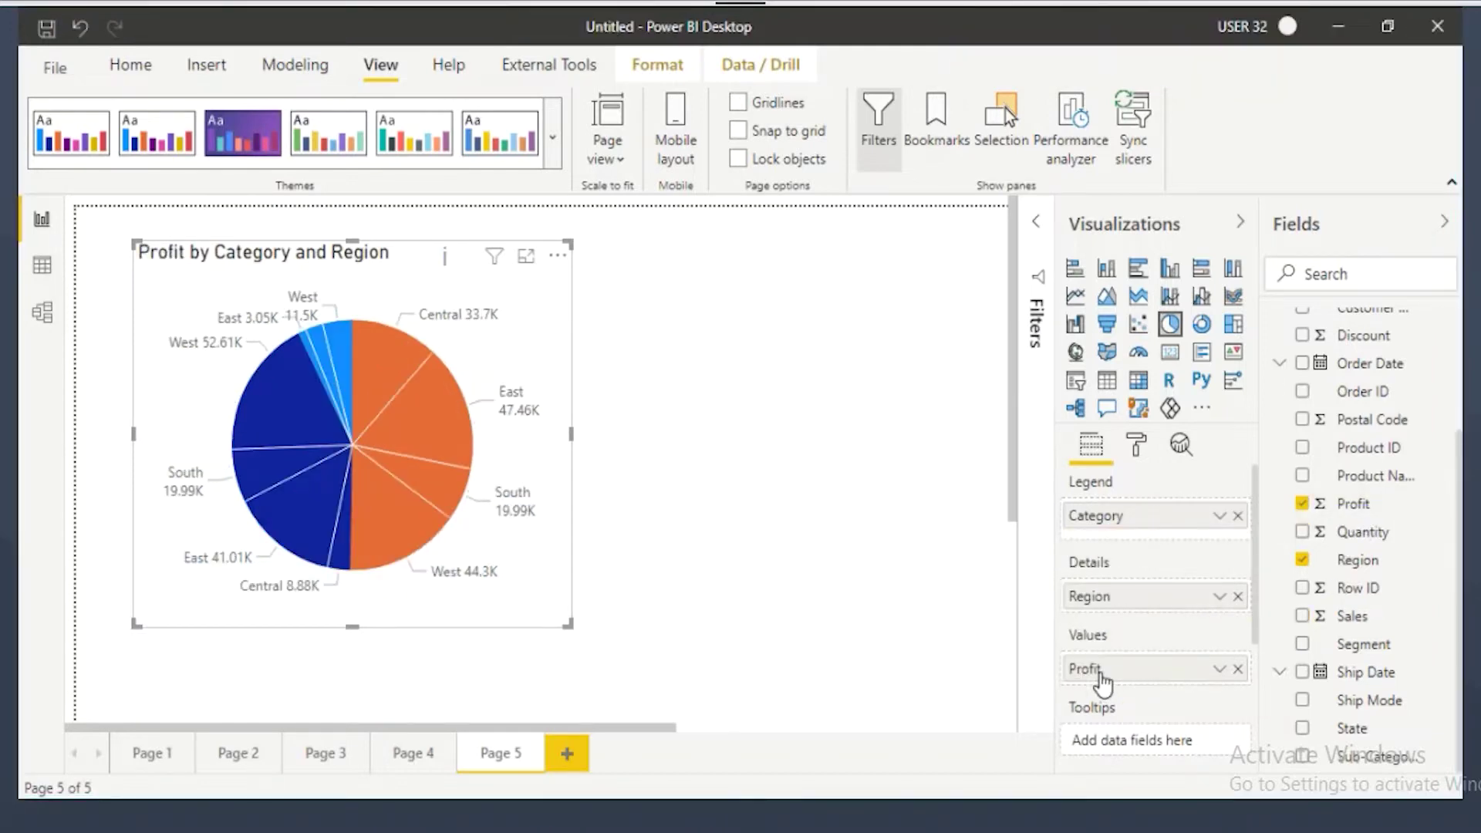
{"action": "left_click_drag", "start_coordinate": [1352, 615], "coordinate": [1112, 681]}
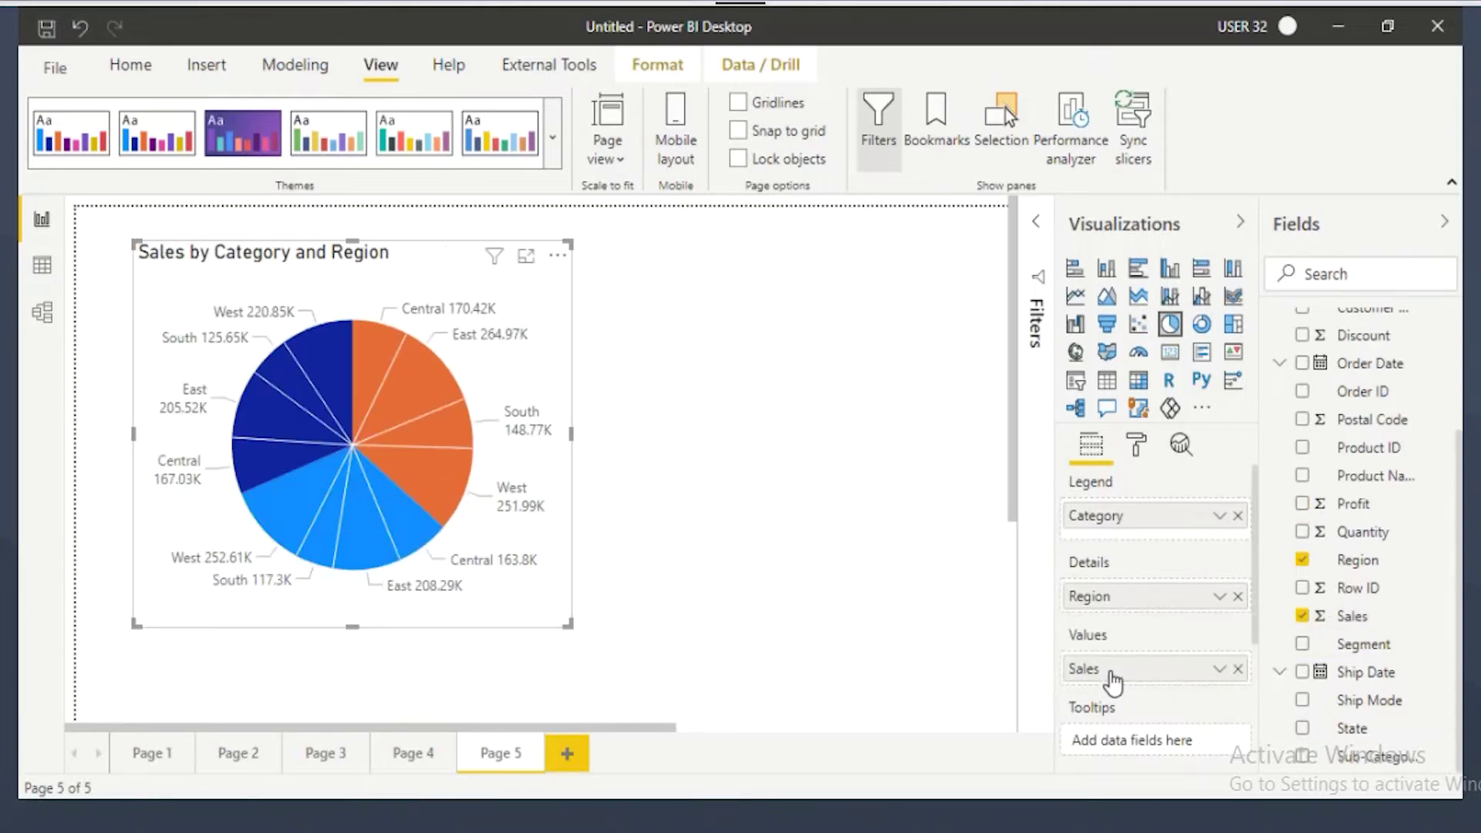
Step: Remove Region from Details to try Profit beside Sales in Values, remove Profit, and add Region to Details again
{"action": "left_click", "coordinate": [1238, 596]}
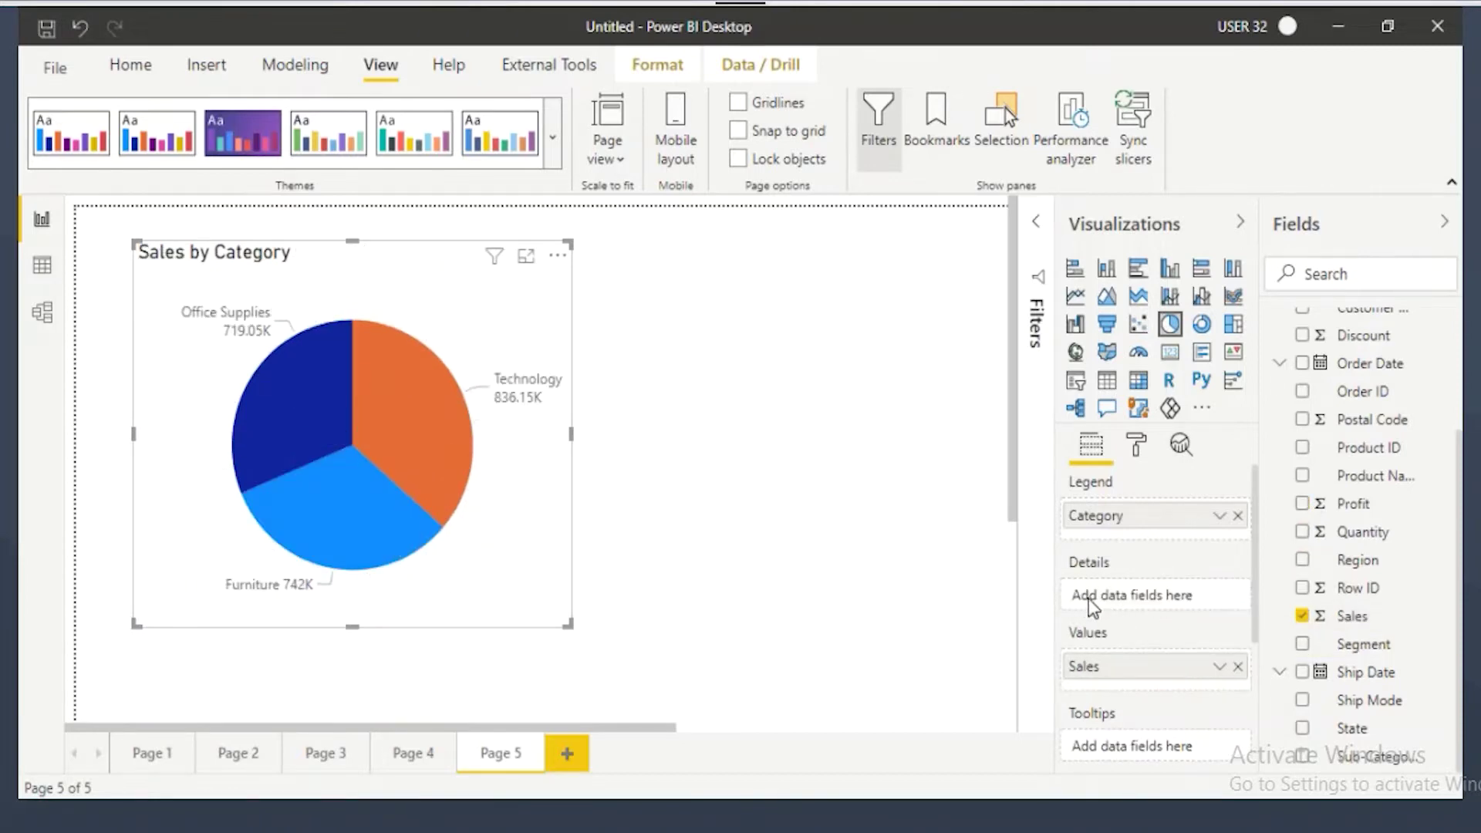
{"action": "left_click_drag", "start_coordinate": [1051, 548], "coordinate": [1220, 616]}
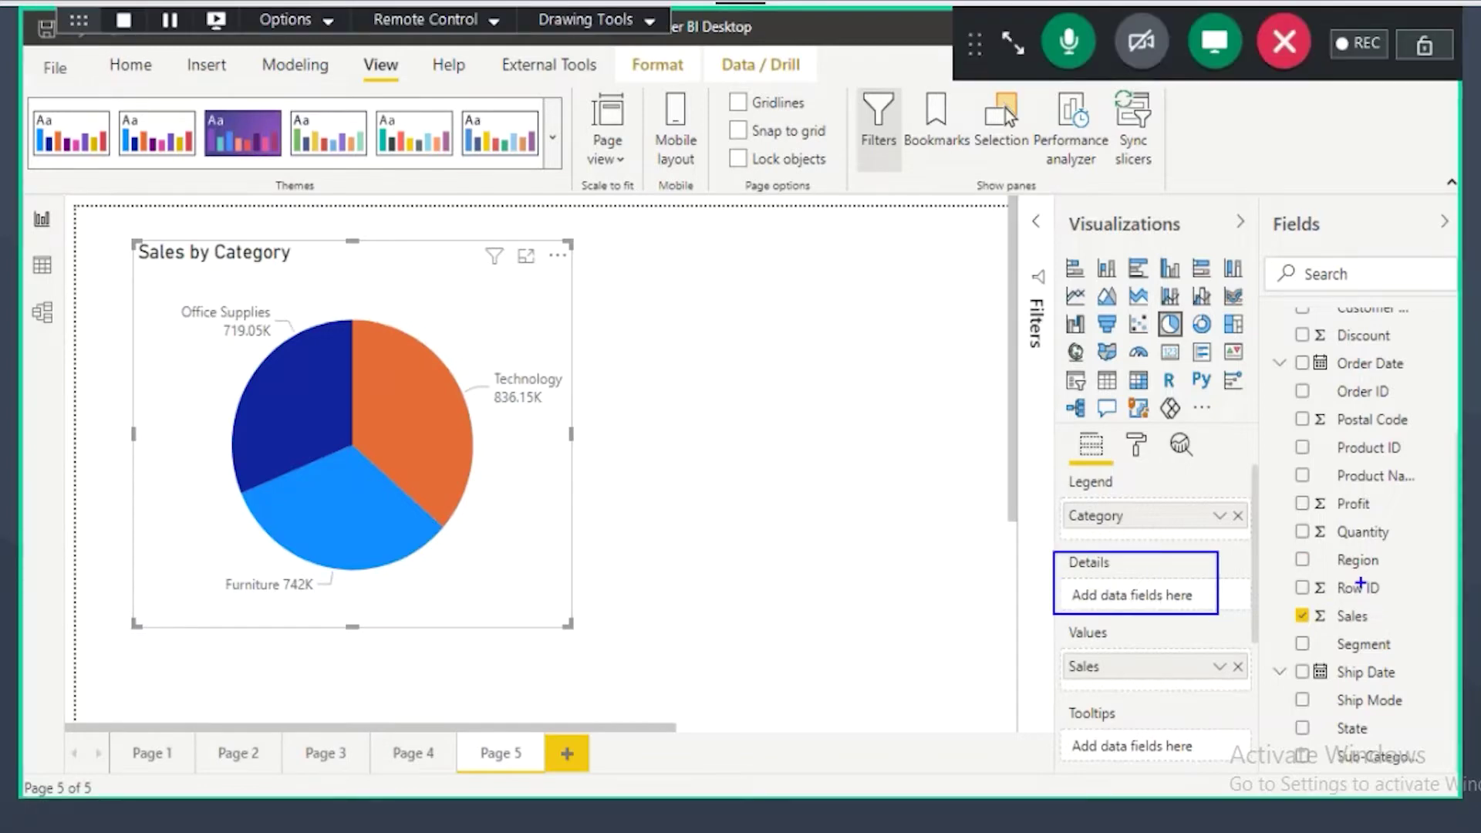
{"action": "left_click_drag", "start_coordinate": [1354, 503], "coordinate": [1085, 664]}
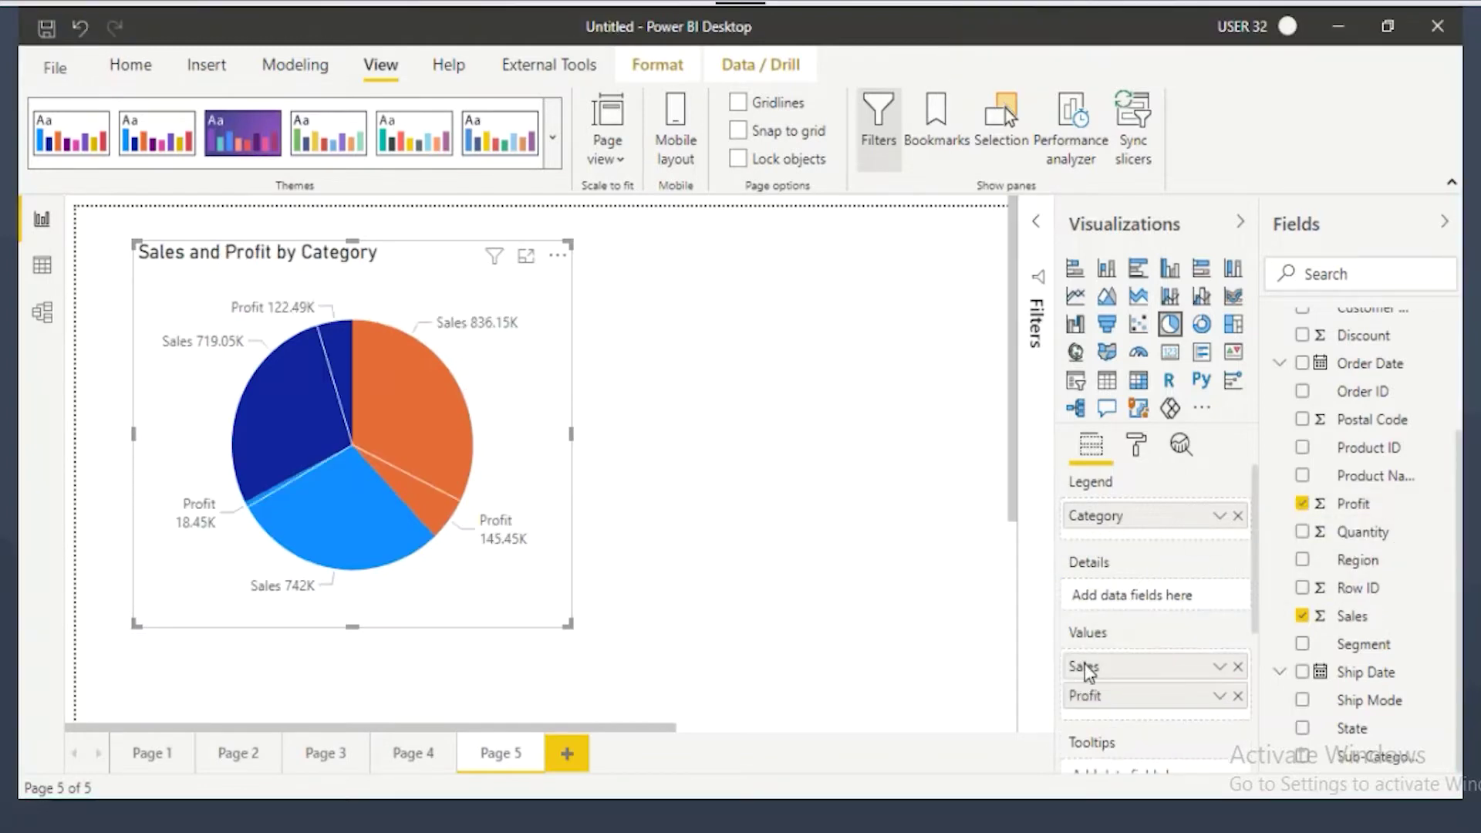
{"action": "left_click", "coordinate": [1238, 696]}
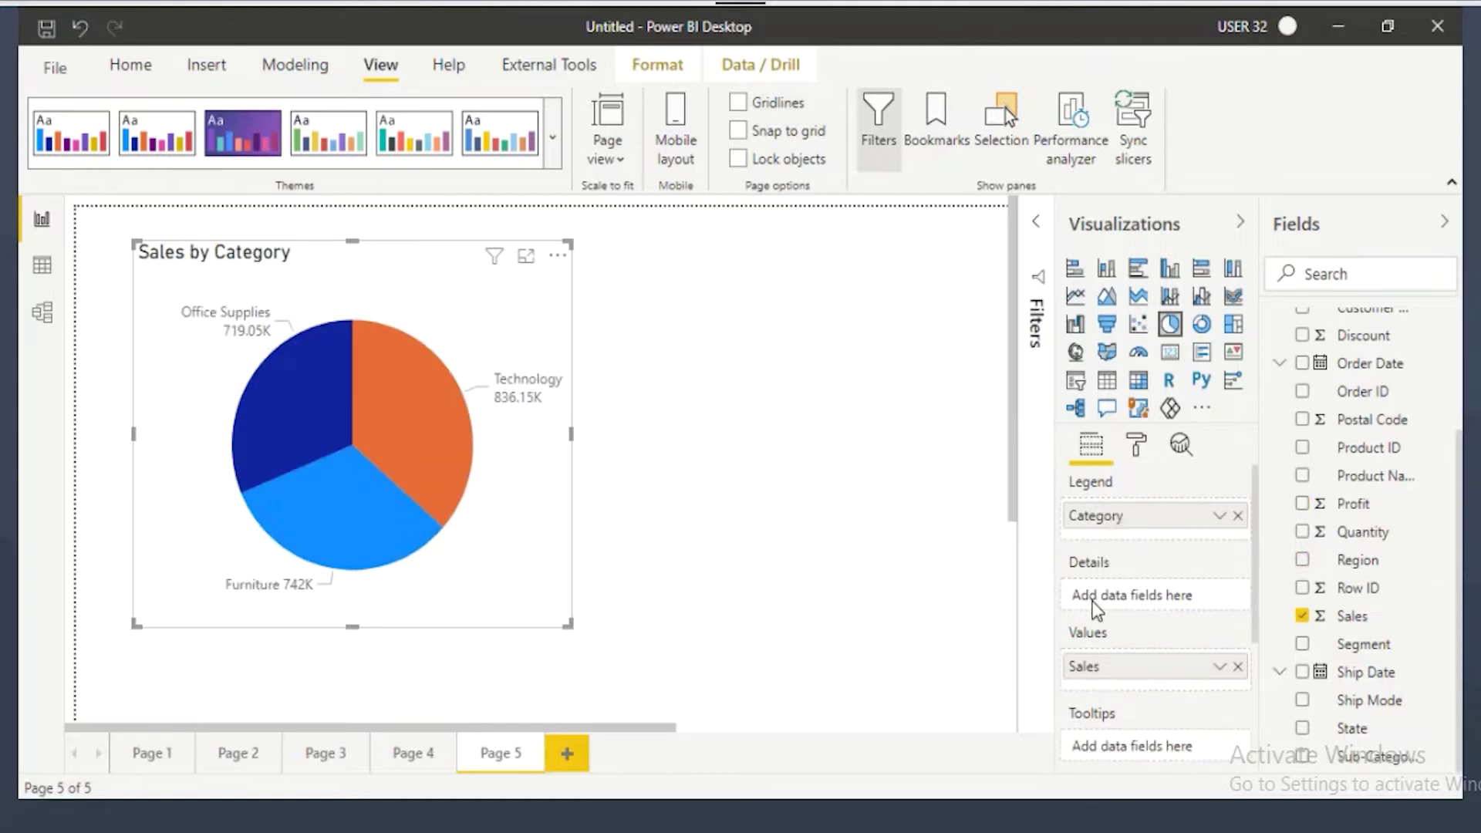
{"action": "left_click_drag", "start_coordinate": [1346, 562], "coordinate": [1118, 581]}
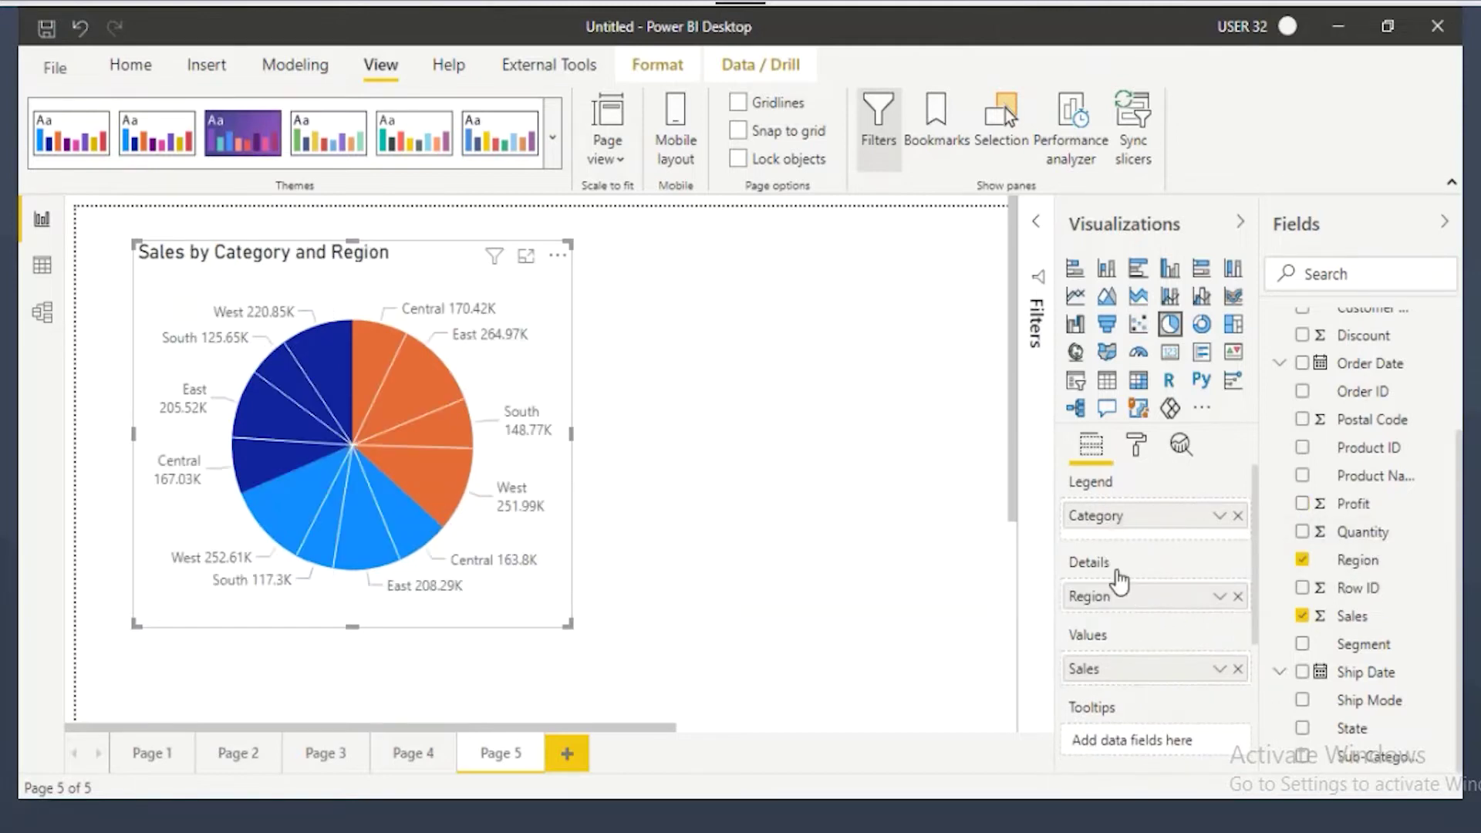
{"action": "mouse_move", "coordinate": [1339, 503]}
{"action": "left_mouse_down"}
{"action": "mouse_move", "coordinate": [1145, 671]}
{"action": "mouse_move", "coordinate": [1351, 513]}
{"action": "left_mouse_up"}
{"action": "mouse_move", "coordinate": [1119, 548]}
{"action": "left_mouse_down"}
{"action": "mouse_move", "coordinate": [1056, 546]}
{"action": "mouse_move", "coordinate": [1038, 597]}
{"action": "mouse_move", "coordinate": [1144, 590]}
{"action": "mouse_move", "coordinate": [1149, 561]}
{"action": "mouse_move", "coordinate": [1088, 552]}
{"action": "left_mouse_up"}
{"action": "mouse_move", "coordinate": [1063, 641]}
{"action": "left_mouse_down"}
{"action": "mouse_move", "coordinate": [1127, 634]}
{"action": "mouse_move", "coordinate": [1111, 660]}
{"action": "left_mouse_up"}
{"action": "mouse_move", "coordinate": [1178, 625]}
{"action": "left_mouse_down"}
{"action": "mouse_move", "coordinate": [1126, 670]}
{"action": "mouse_move", "coordinate": [1132, 643]}
{"action": "mouse_move", "coordinate": [1144, 682]}
{"action": "mouse_move", "coordinate": [1178, 686]}
{"action": "left_mouse_up"}
{"action": "left_click_drag", "start_coordinate": [1068, 683], "coordinate": [1107, 682]}
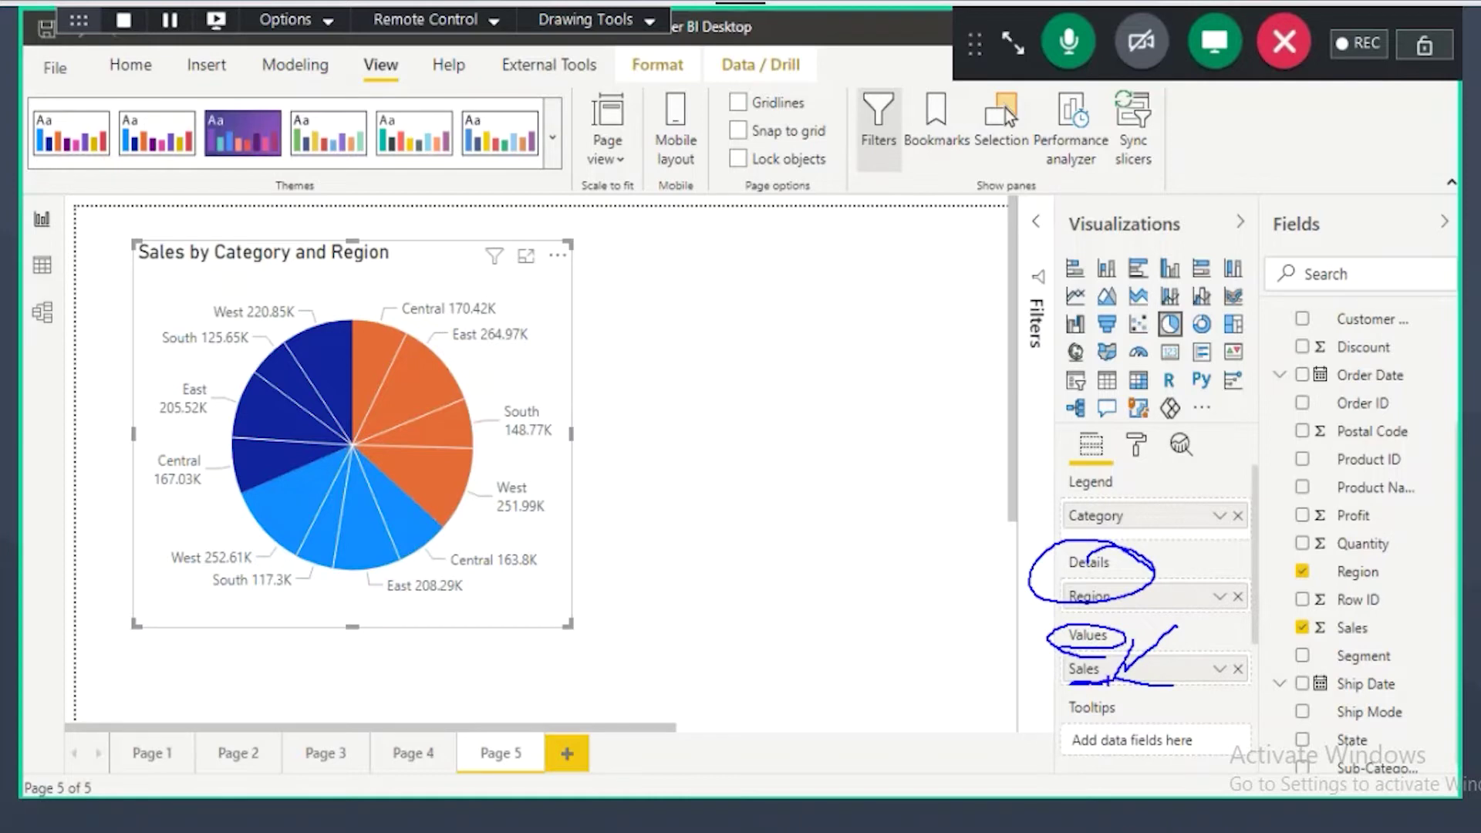
{"action": "mouse_move", "coordinate": [1111, 567]}
{"action": "left_mouse_down"}
{"action": "mouse_move", "coordinate": [1044, 603]}
{"action": "mouse_move", "coordinate": [1127, 607]}
{"action": "mouse_move", "coordinate": [1144, 550]}
{"action": "left_mouse_up"}
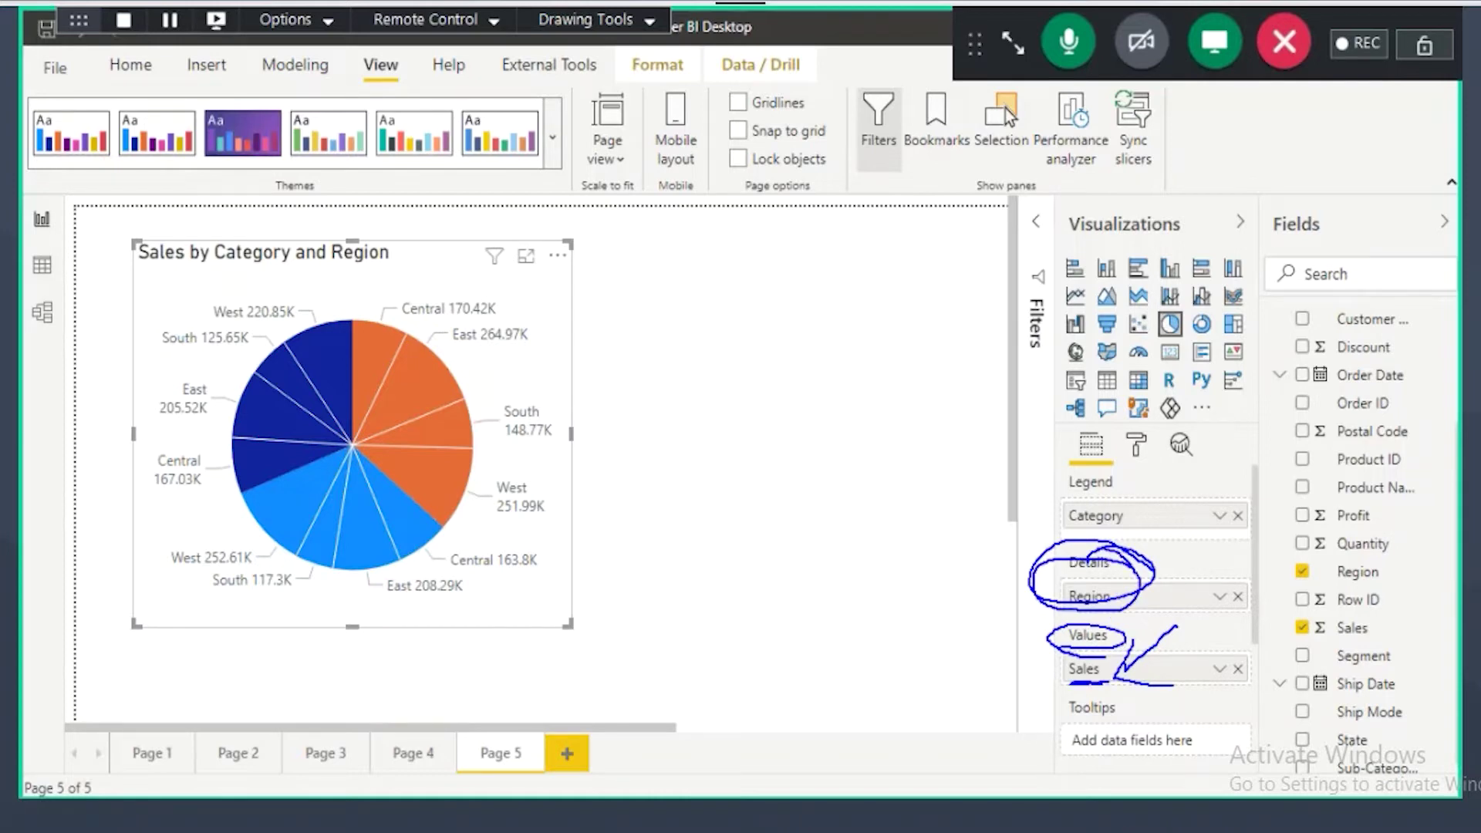
{"action": "mouse_move", "coordinate": [971, 591]}
{"action": "left_mouse_down"}
{"action": "mouse_move", "coordinate": [1059, 594]}
{"action": "mouse_move", "coordinate": [1030, 573]}
{"action": "mouse_move", "coordinate": [1027, 630]}
{"action": "left_mouse_up"}
{"action": "left_click_drag", "start_coordinate": [1058, 685], "coordinate": [1125, 683]}
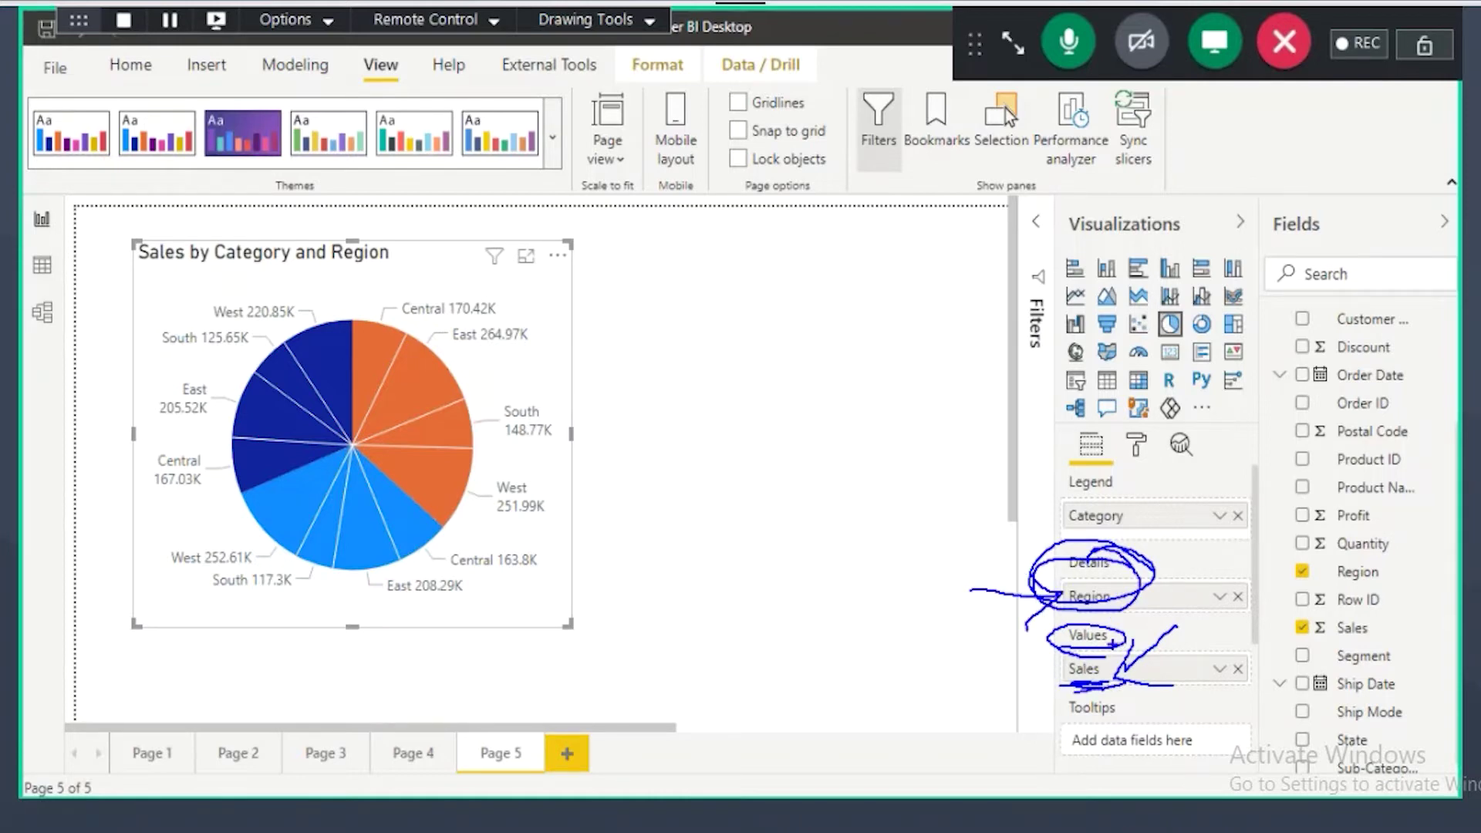
Step: Try the Sales and Profit by Category combination without Region once more, and restore the Region and Sales setup
{"action": "left_click", "coordinate": [1239, 596]}
{"action": "left_click_drag", "start_coordinate": [1374, 528], "coordinate": [1141, 683]}
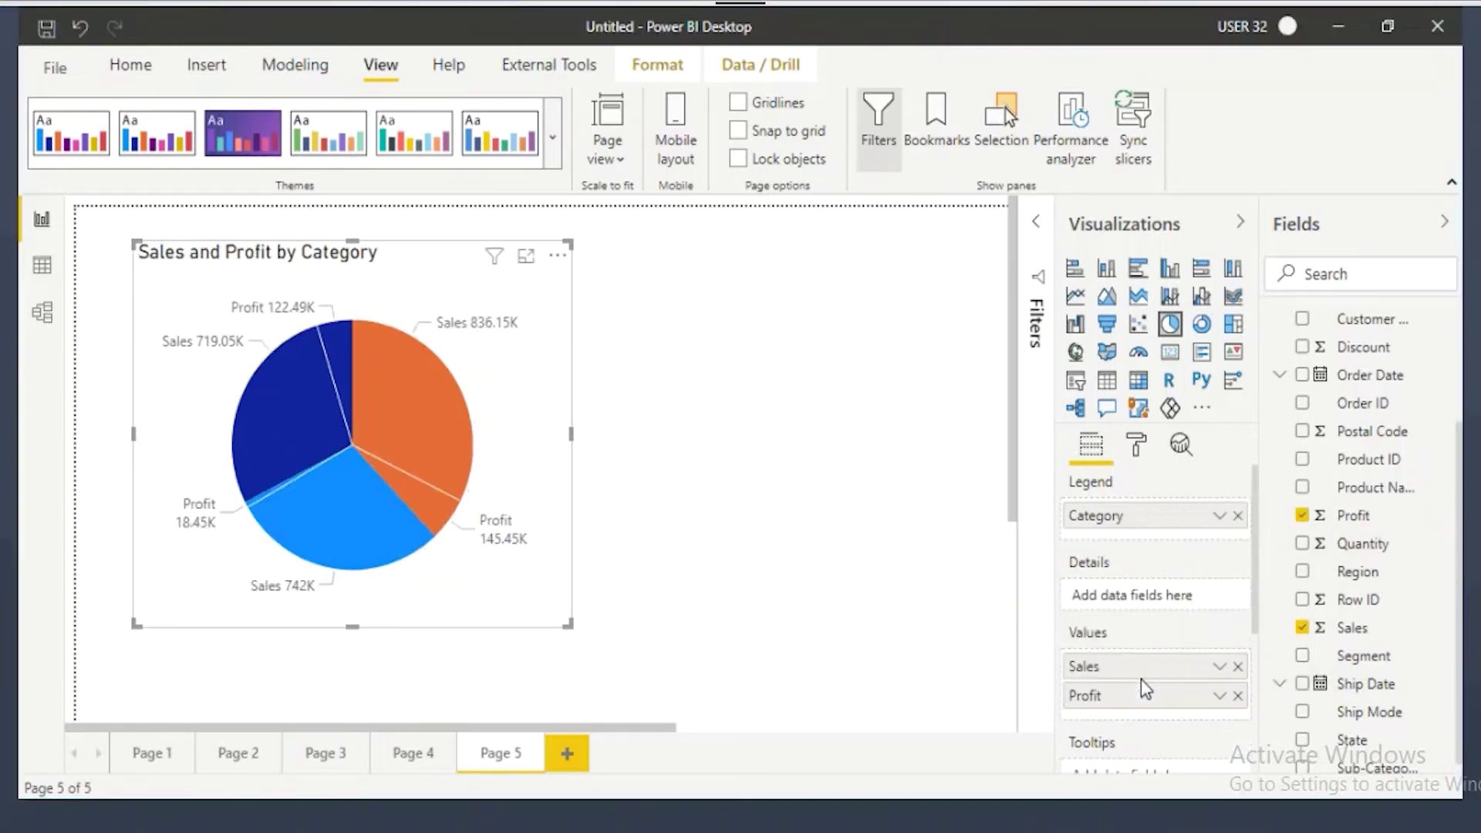
{"action": "left_click", "coordinate": [1238, 695]}
{"action": "left_click_drag", "start_coordinate": [1361, 574], "coordinate": [1170, 617]}
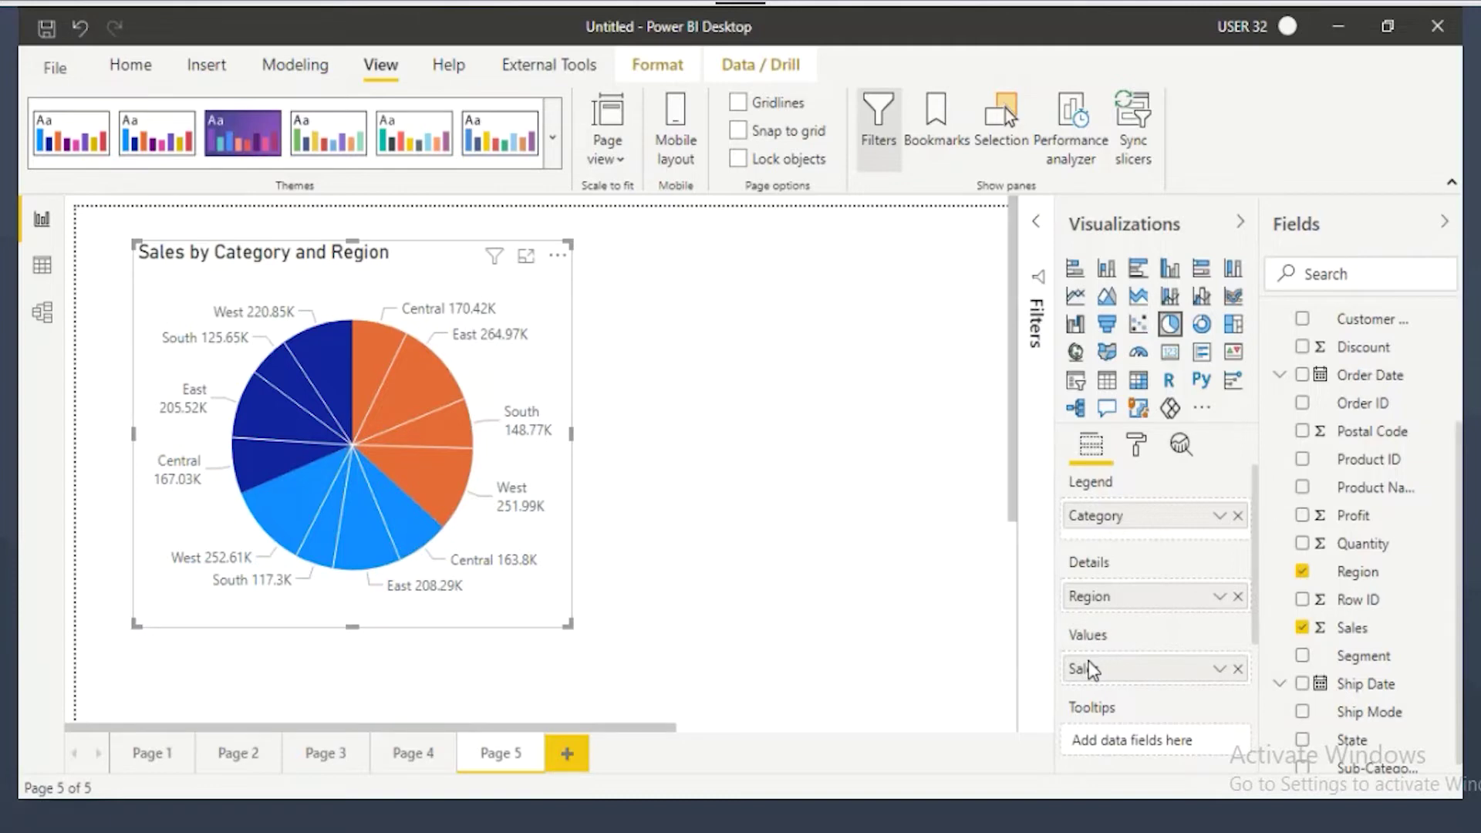
Step: Check the "& Profit" part of the last scenario in Notepad against the pie chart's Tooltips well in Power BI
{"action": "key", "text": "alt+Tab"}
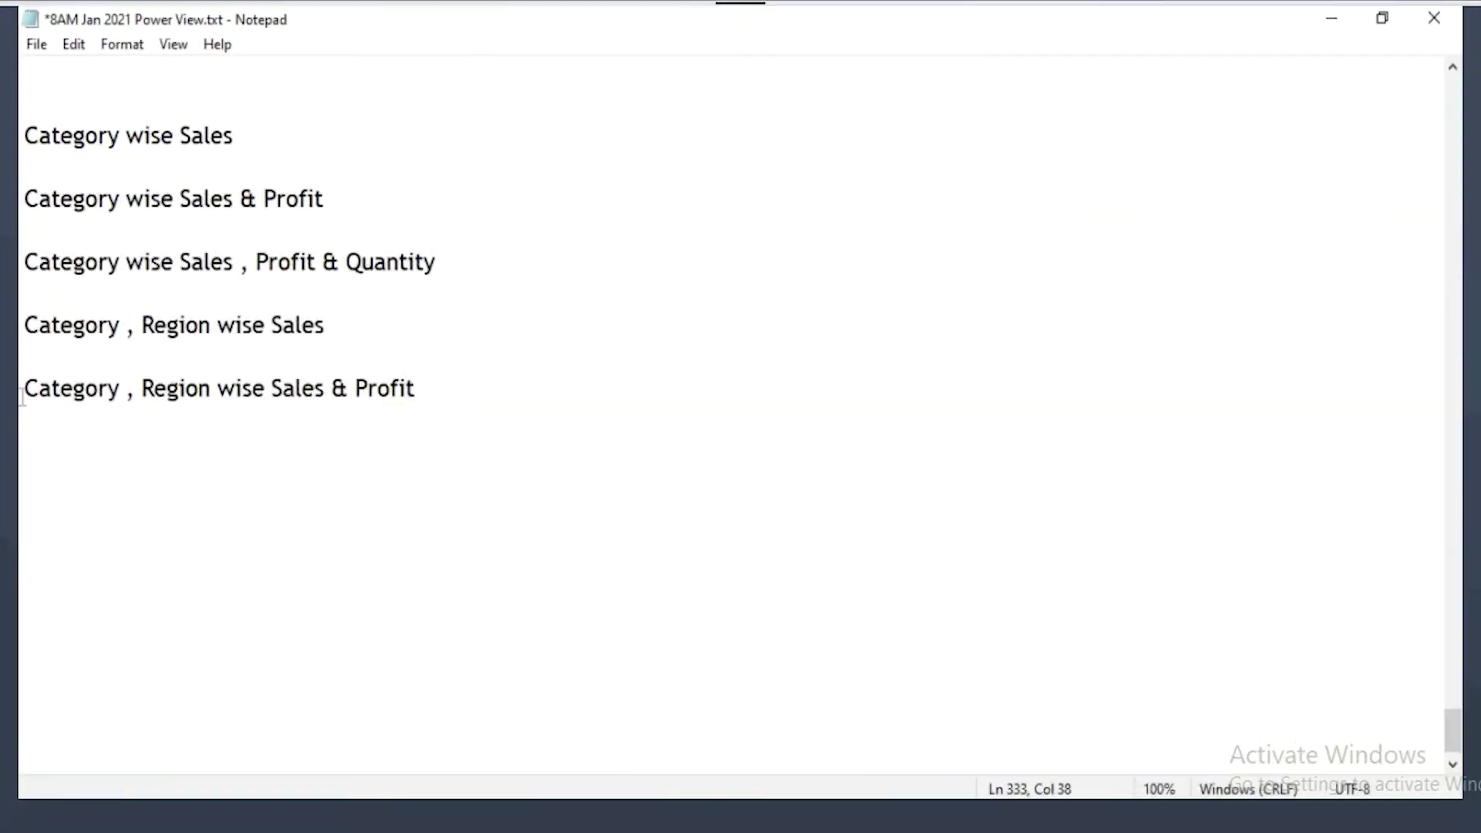
{"action": "left_click_drag", "start_coordinate": [37, 384], "coordinate": [431, 387]}
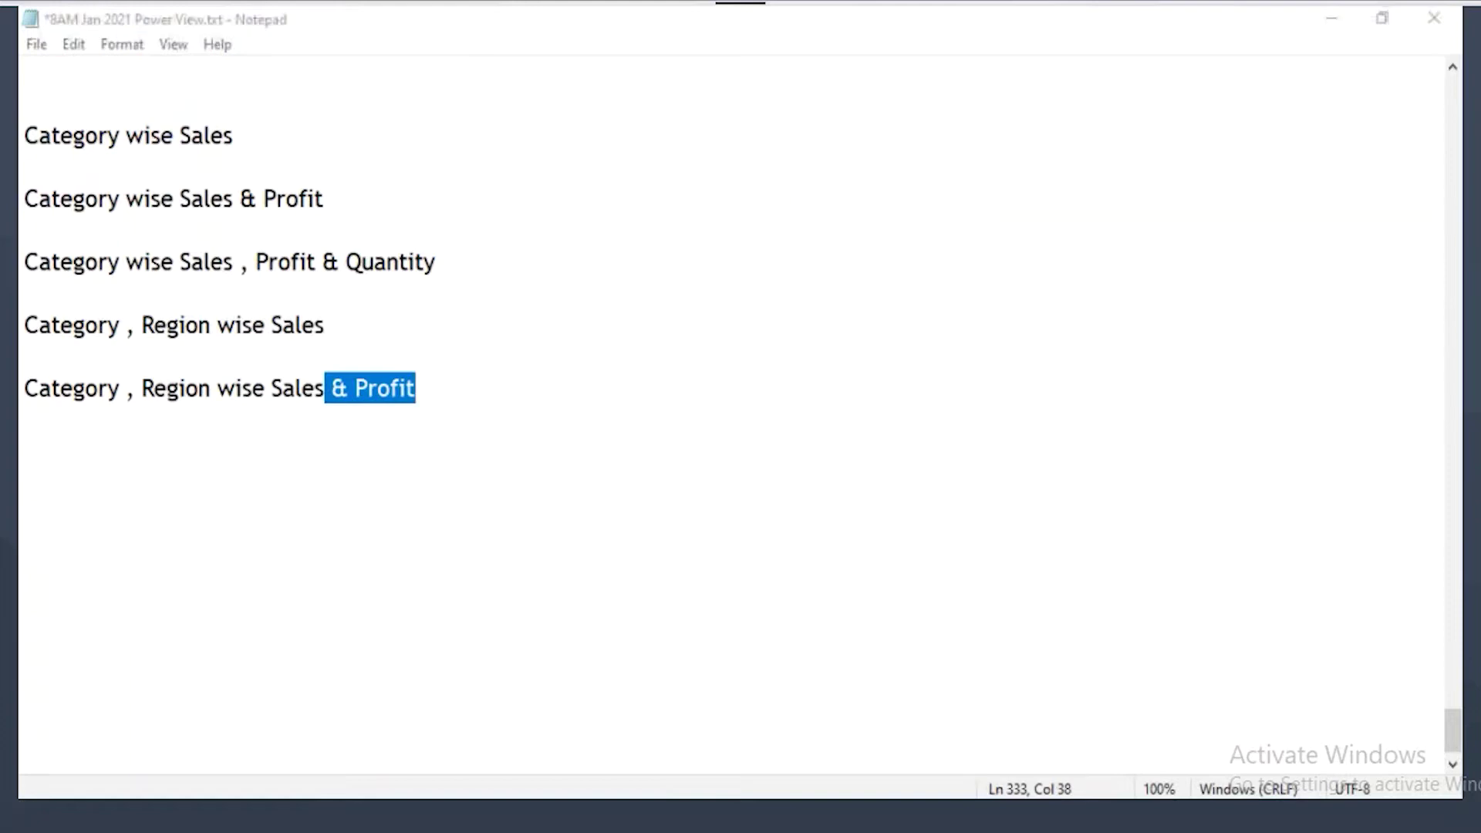
{"action": "key", "text": "alt+Tab"}
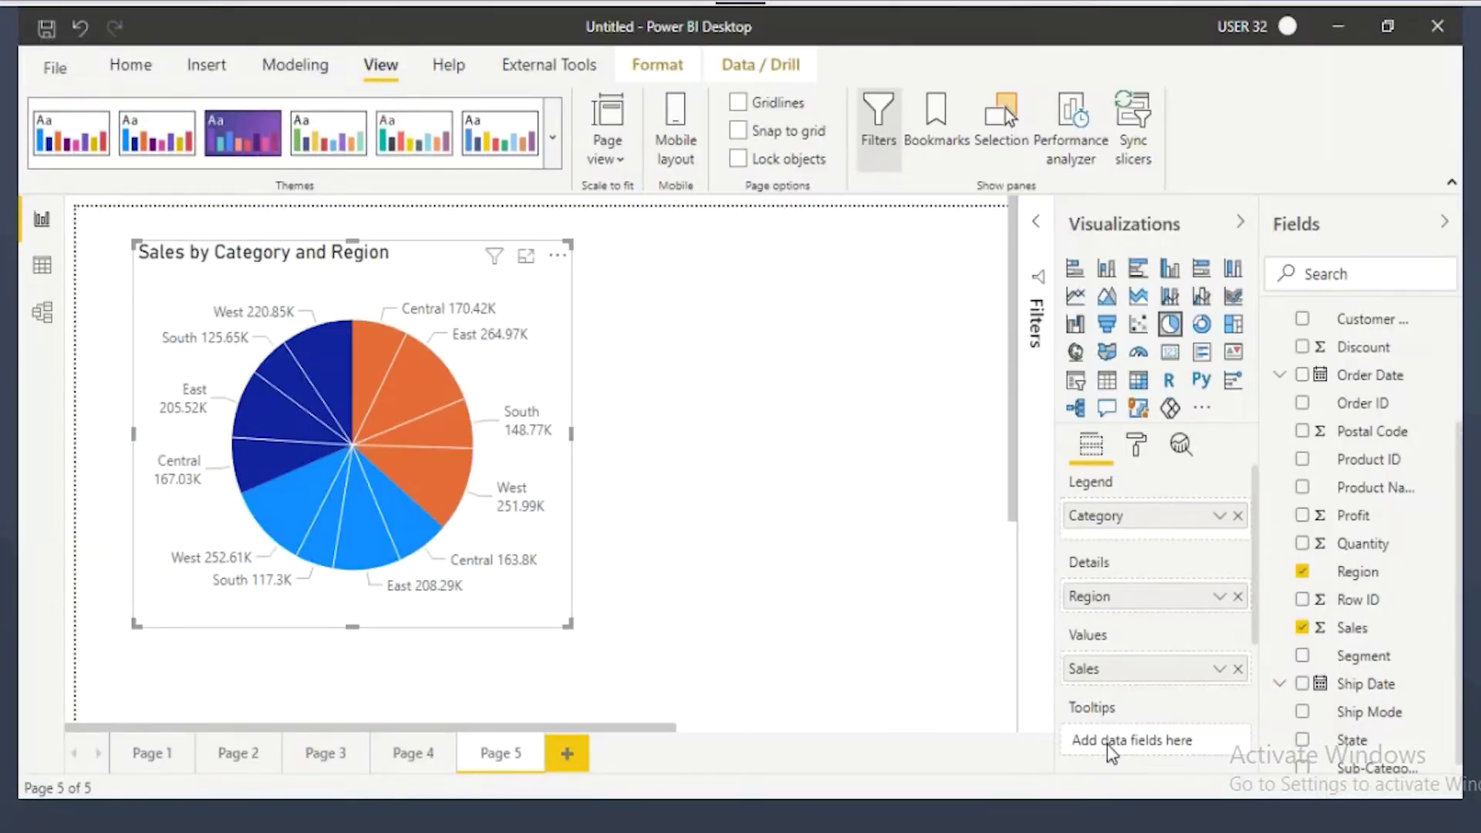
{"action": "left_click_drag", "start_coordinate": [1065, 699], "coordinate": [1247, 761]}
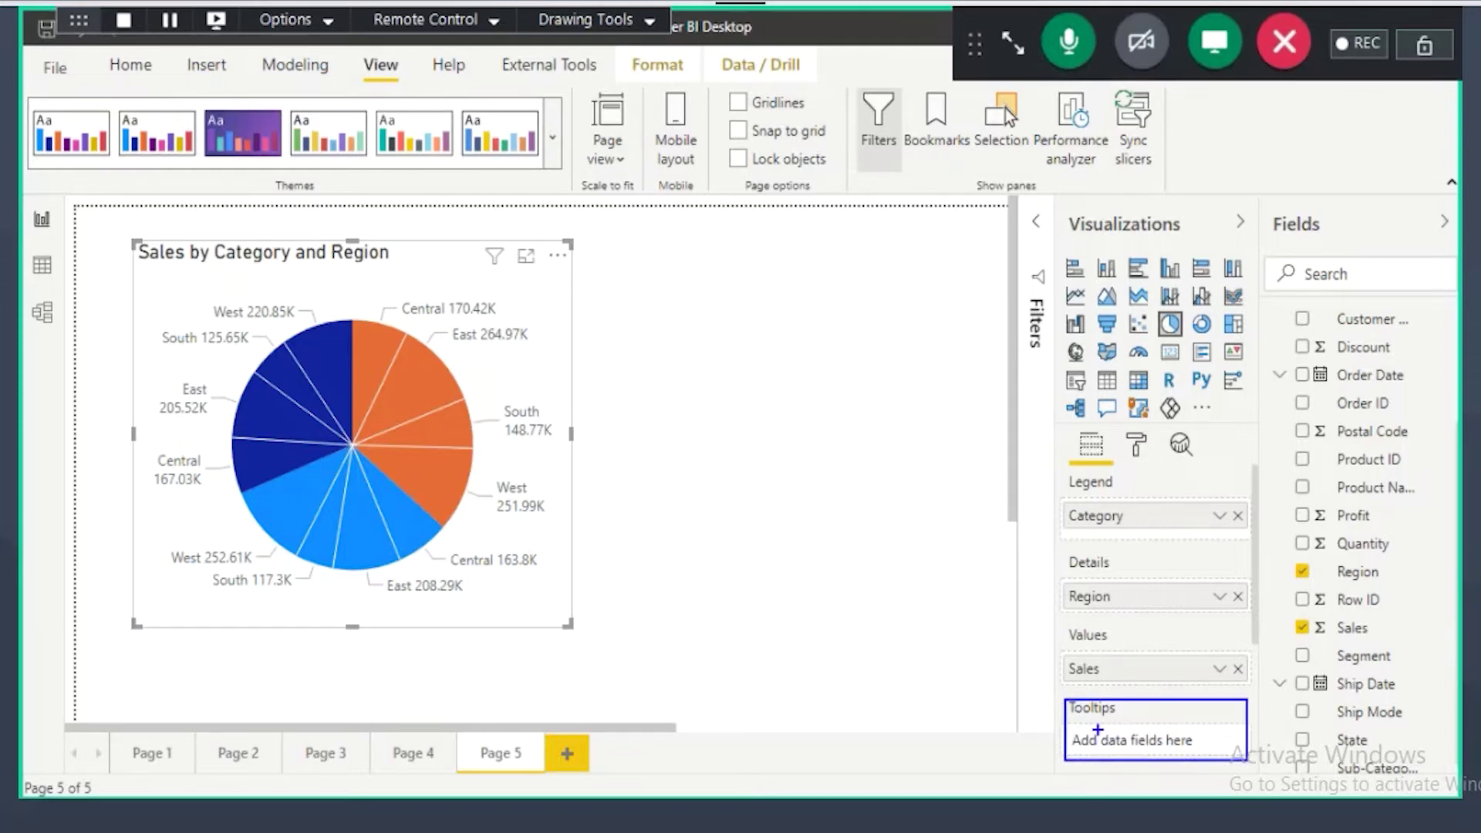
{"action": "left_click_drag", "start_coordinate": [1099, 733], "coordinate": [1151, 731]}
{"action": "key", "text": "Escape"}
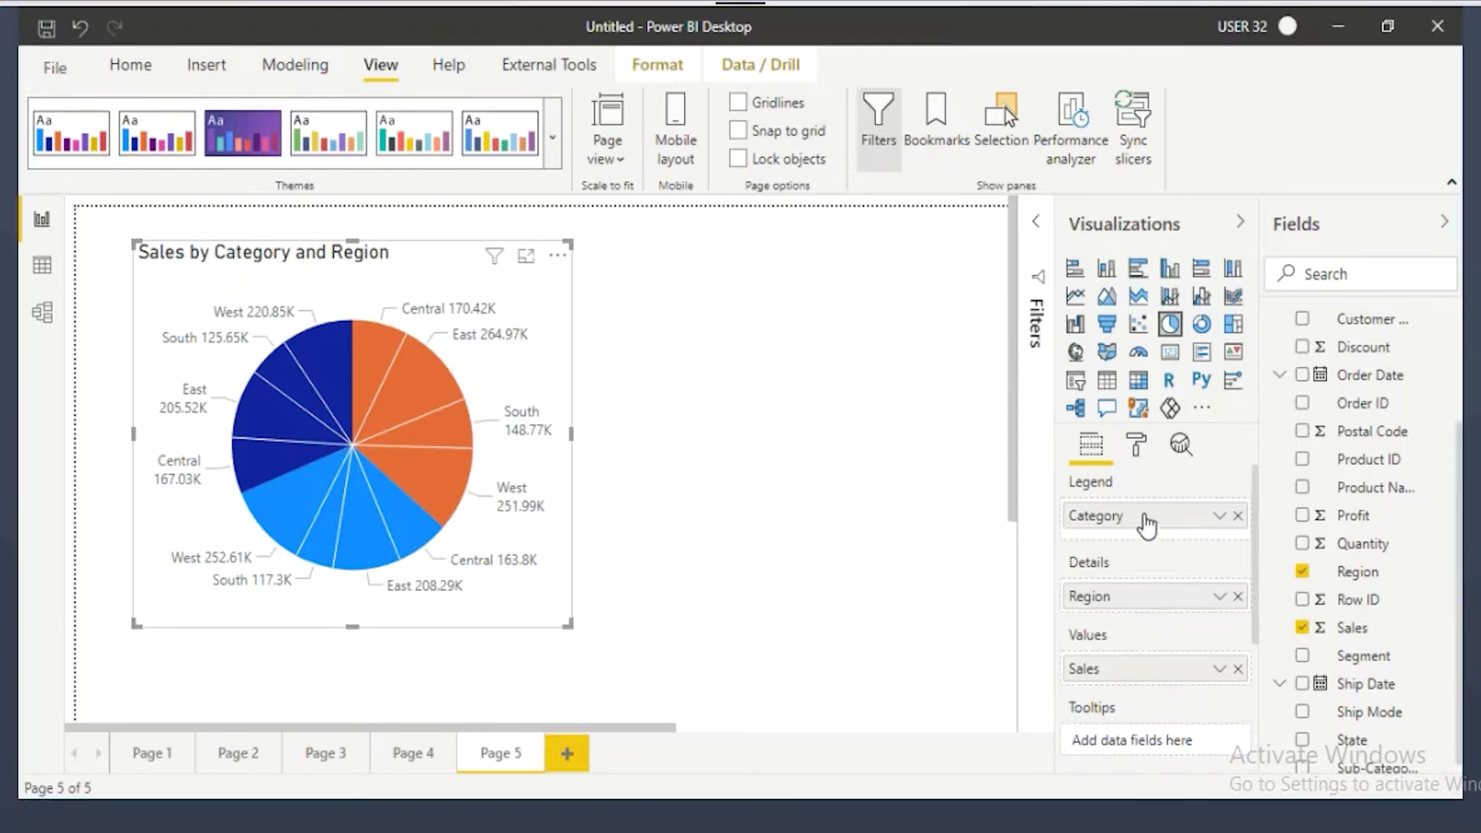
Step: Try the pie chart without Category in its Legend, and add Category back to the Legend
{"action": "left_click", "coordinate": [1238, 515]}
{"action": "left_click_drag", "start_coordinate": [1083, 510], "coordinate": [1130, 498]}
{"action": "mouse_move", "coordinate": [234, 316]}
{"action": "left_mouse_down"}
{"action": "mouse_move", "coordinate": [292, 257]}
{"action": "mouse_move", "coordinate": [286, 297]}
{"action": "left_mouse_up"}
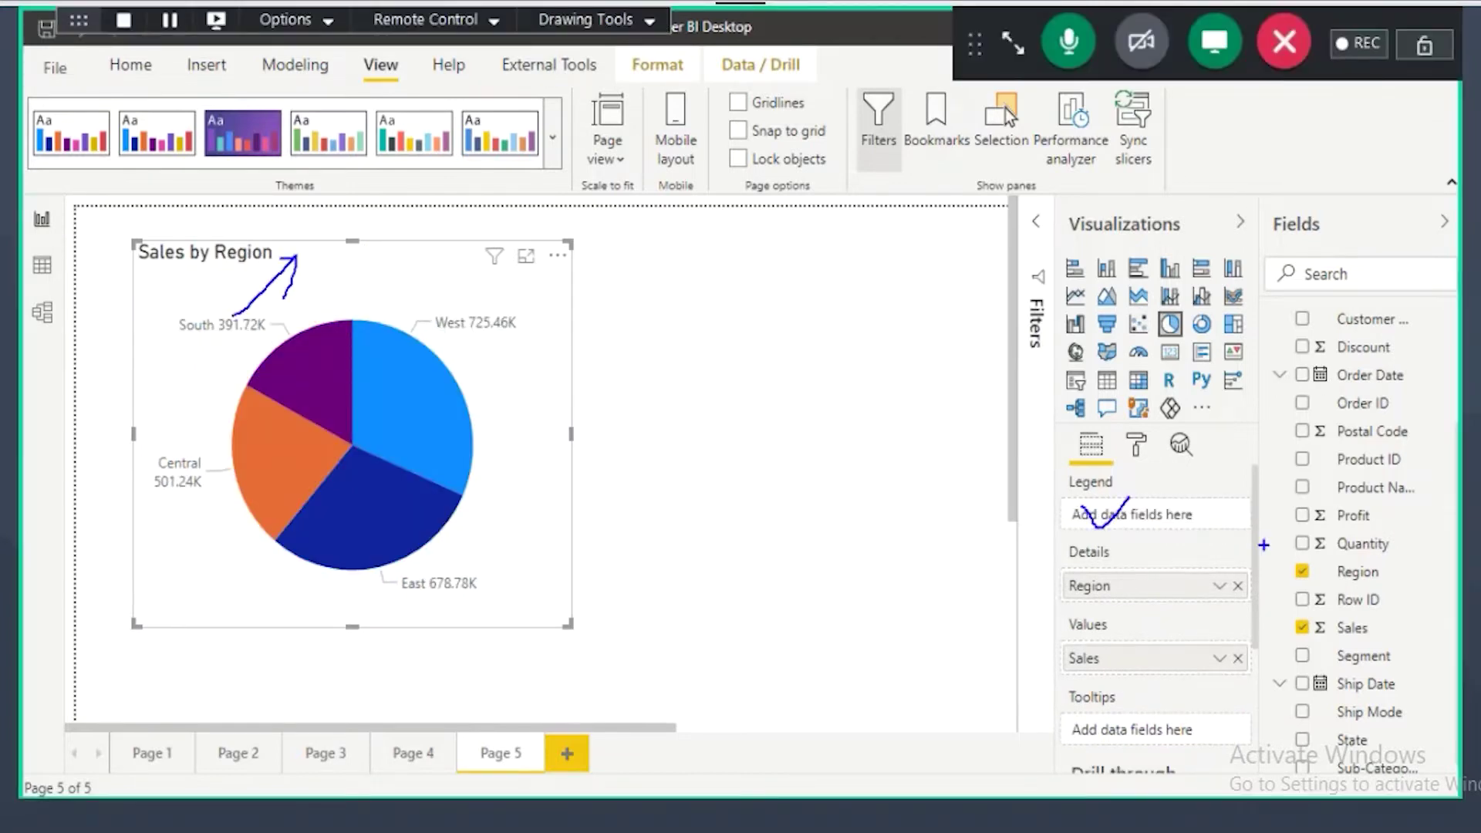
{"action": "key", "text": "Escape"}
{"action": "scroll", "coordinate": [1346, 525], "scroll_direction": "up", "scroll_amount": 3}
{"action": "mouse_move", "coordinate": [1358, 359]}
{"action": "left_mouse_down"}
{"action": "mouse_move", "coordinate": [1230, 467]}
{"action": "mouse_move", "coordinate": [1132, 514]}
{"action": "left_mouse_up"}
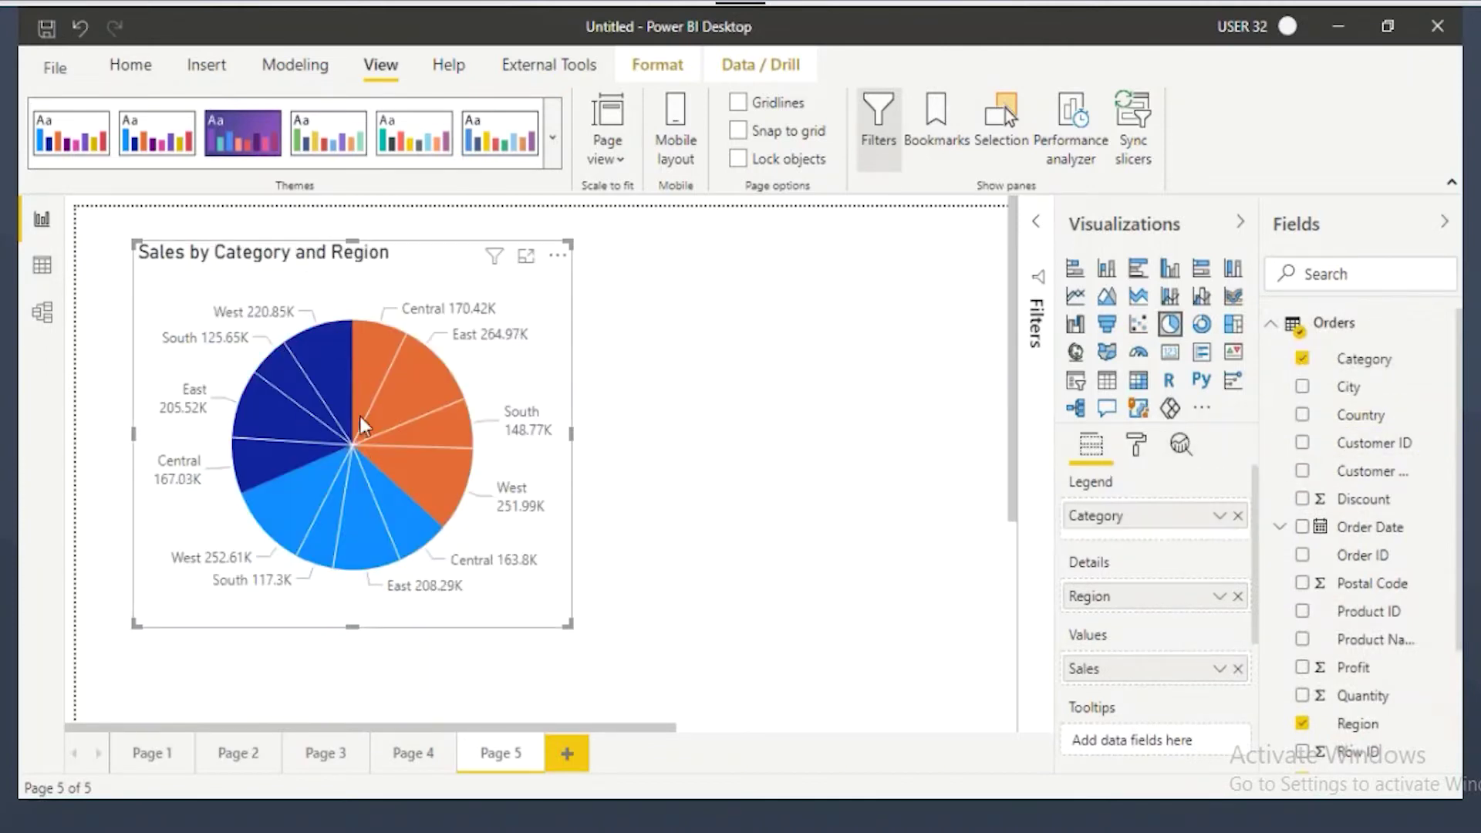
Step: Remove Region from the pie chart's Details
{"action": "left_click", "coordinate": [1237, 596]}
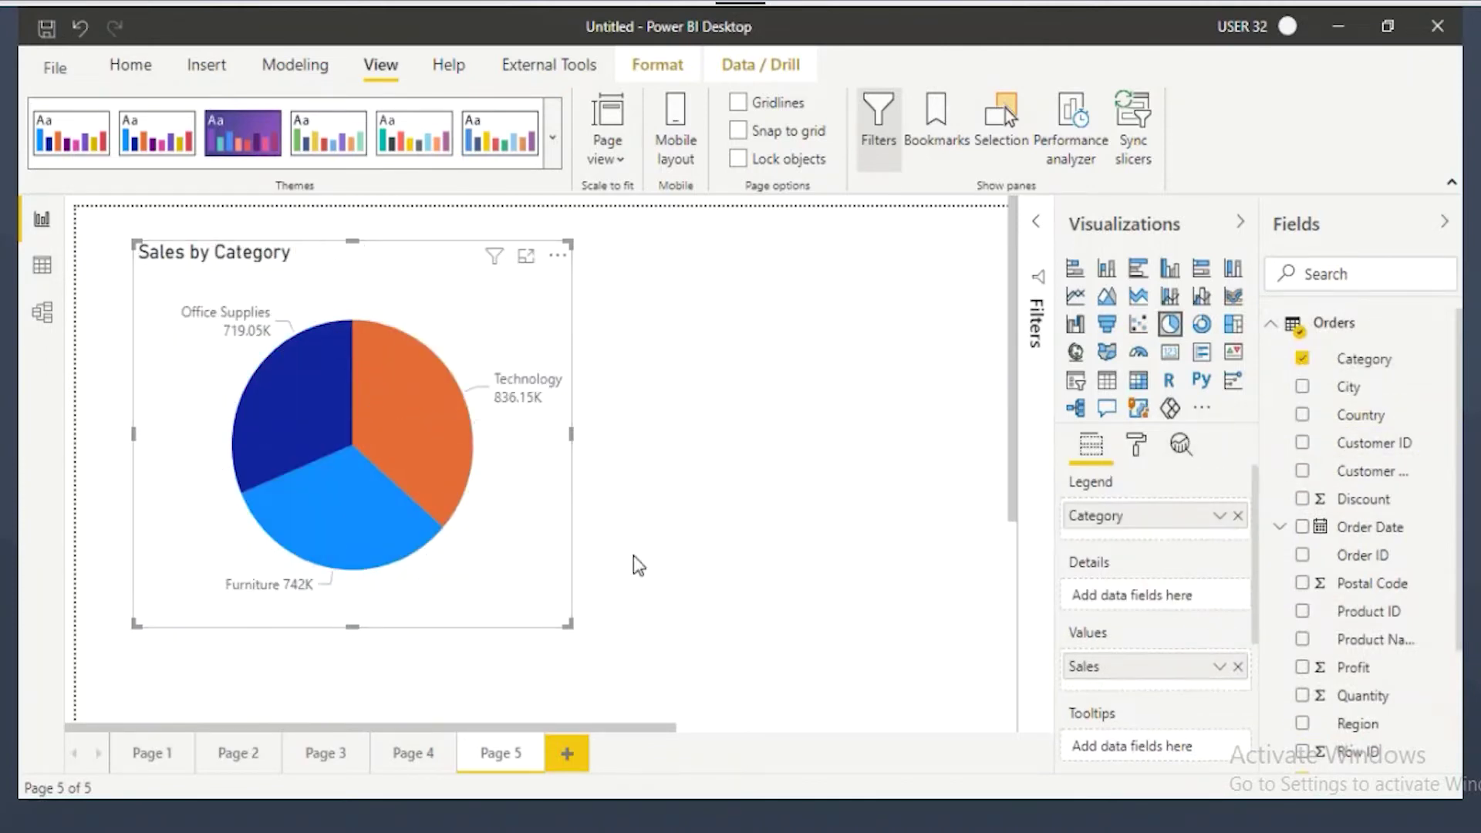
Step: Add Region back to the pie chart's Details
{"action": "mouse_move", "coordinate": [418, 494]}
{"action": "mouse_move", "coordinate": [1027, 588]}
{"action": "left_mouse_down"}
{"action": "mouse_move", "coordinate": [1132, 591]}
{"action": "mouse_move", "coordinate": [1129, 554]}
{"action": "mouse_move", "coordinate": [1090, 588]}
{"action": "left_mouse_up"}
{"action": "left_click_drag", "start_coordinate": [353, 409], "coordinate": [437, 314]}
{"action": "left_click_drag", "start_coordinate": [1358, 724], "coordinate": [1134, 596]}
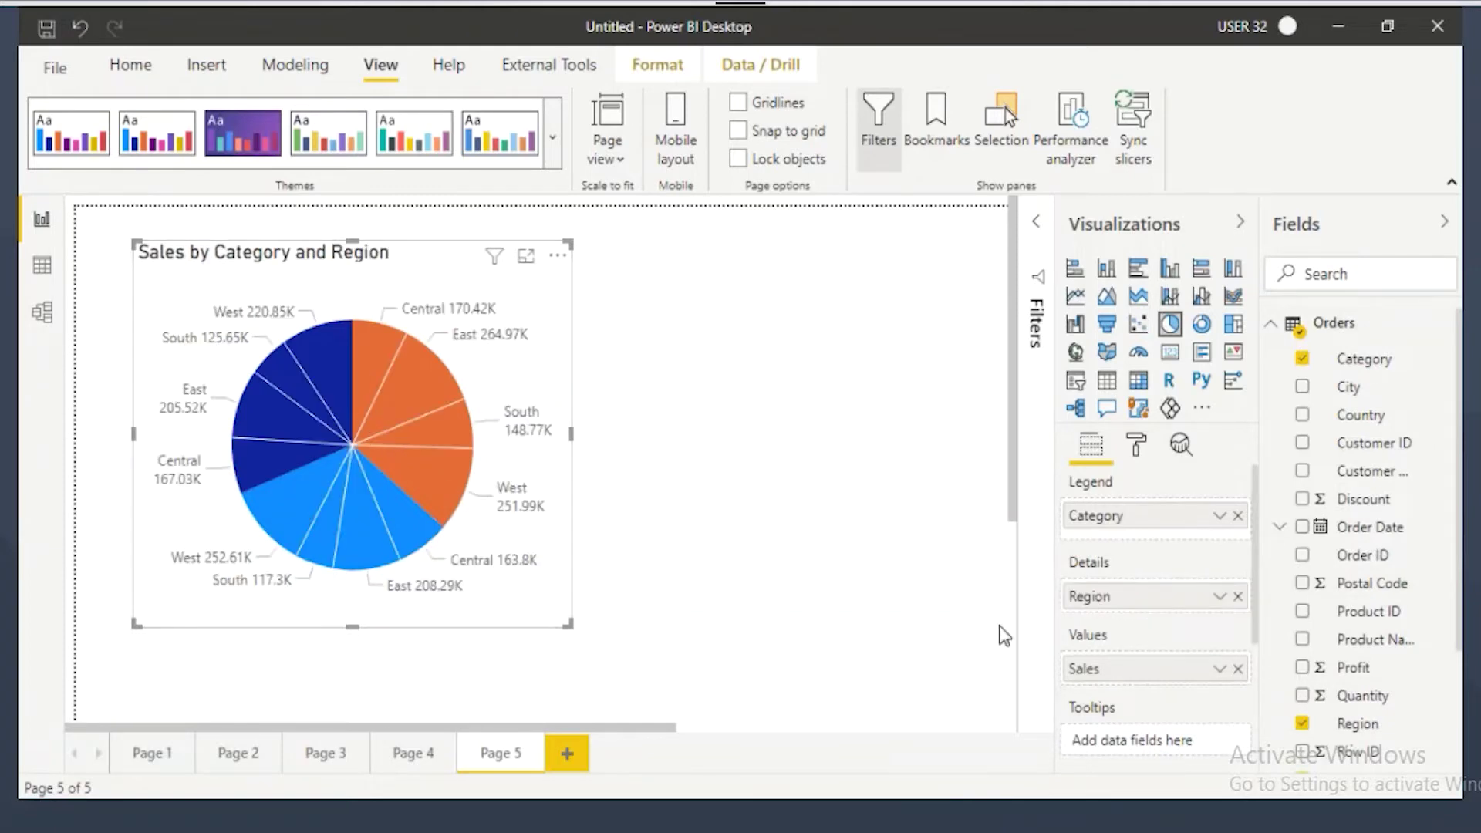
Step: Try the pie chart without Sales in Values, and add Sales back to Values
{"action": "left_click", "coordinate": [1237, 668]}
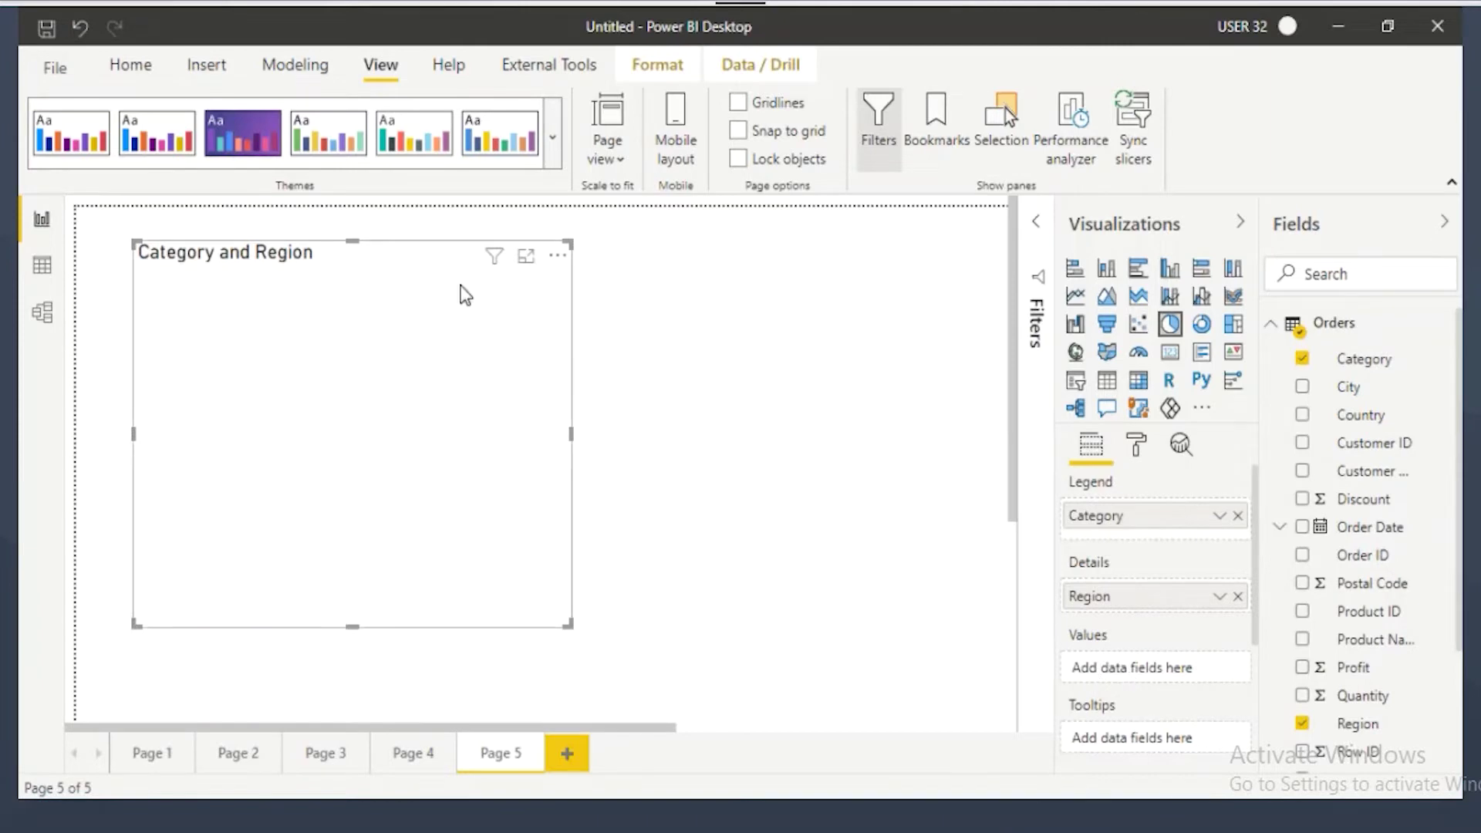
{"action": "scroll", "coordinate": [1404, 686], "scroll_direction": "down", "scroll_amount": 1}
{"action": "scroll", "coordinate": [1404, 687], "scroll_direction": "down", "scroll_amount": 3}
{"action": "left_click_drag", "start_coordinate": [1311, 664], "coordinate": [1131, 684]}
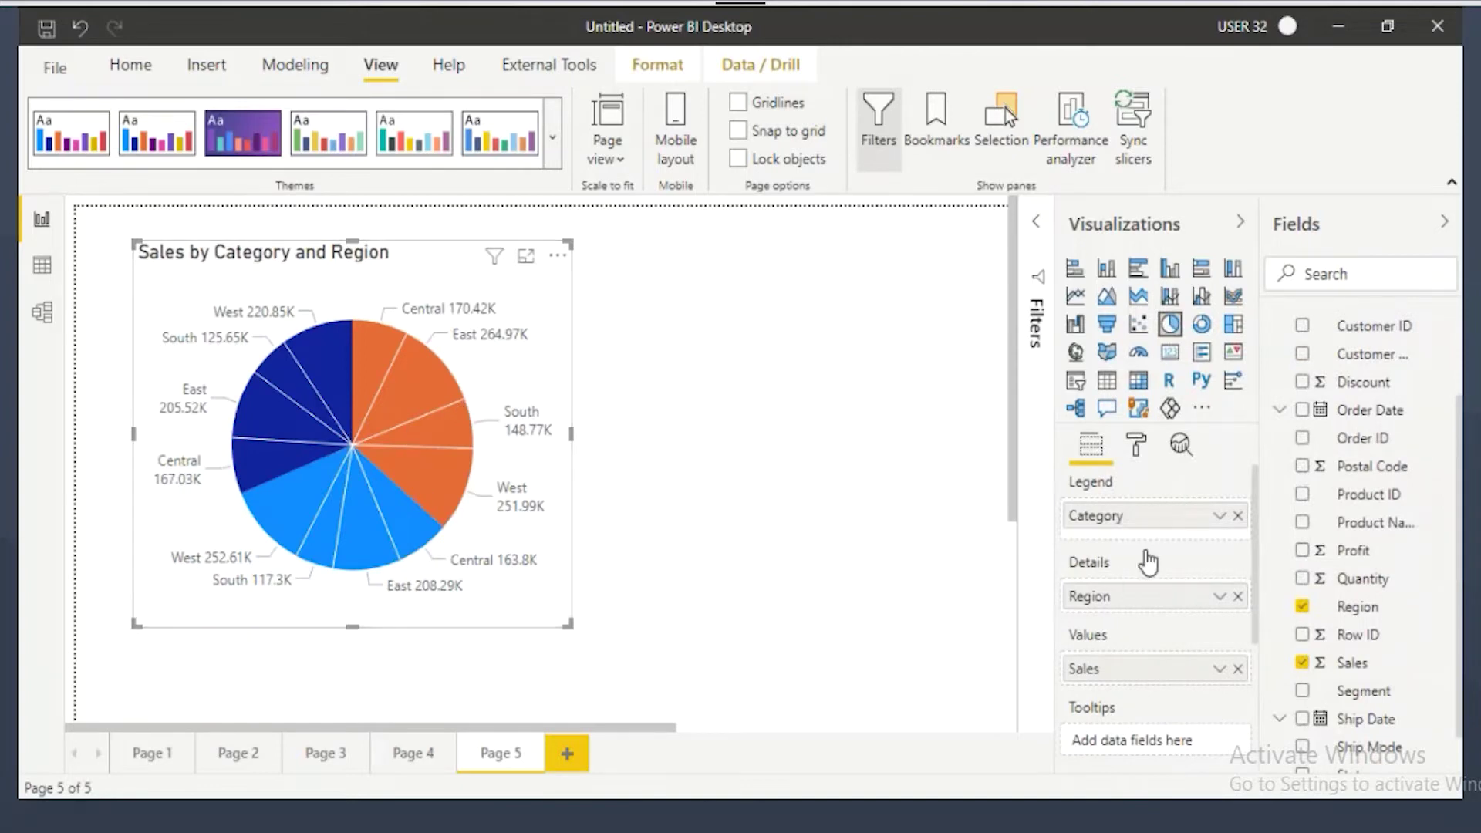
Step: Compare the Category, Region and Sales field assignments with the Technology slices of the pie chart
{"action": "mouse_move", "coordinate": [1170, 505]}
{"action": "left_mouse_down"}
{"action": "mouse_move", "coordinate": [1096, 463]}
{"action": "mouse_move", "coordinate": [1016, 513]}
{"action": "mouse_move", "coordinate": [1024, 617]}
{"action": "mouse_move", "coordinate": [1053, 660]}
{"action": "mouse_move", "coordinate": [1139, 677]}
{"action": "mouse_move", "coordinate": [1150, 487]}
{"action": "left_mouse_up"}
{"action": "left_click_drag", "start_coordinate": [419, 395], "coordinate": [532, 288]}
{"action": "mouse_move", "coordinate": [498, 294]}
{"action": "left_mouse_down"}
{"action": "mouse_move", "coordinate": [532, 288]}
{"action": "mouse_move", "coordinate": [520, 343]}
{"action": "left_mouse_up"}
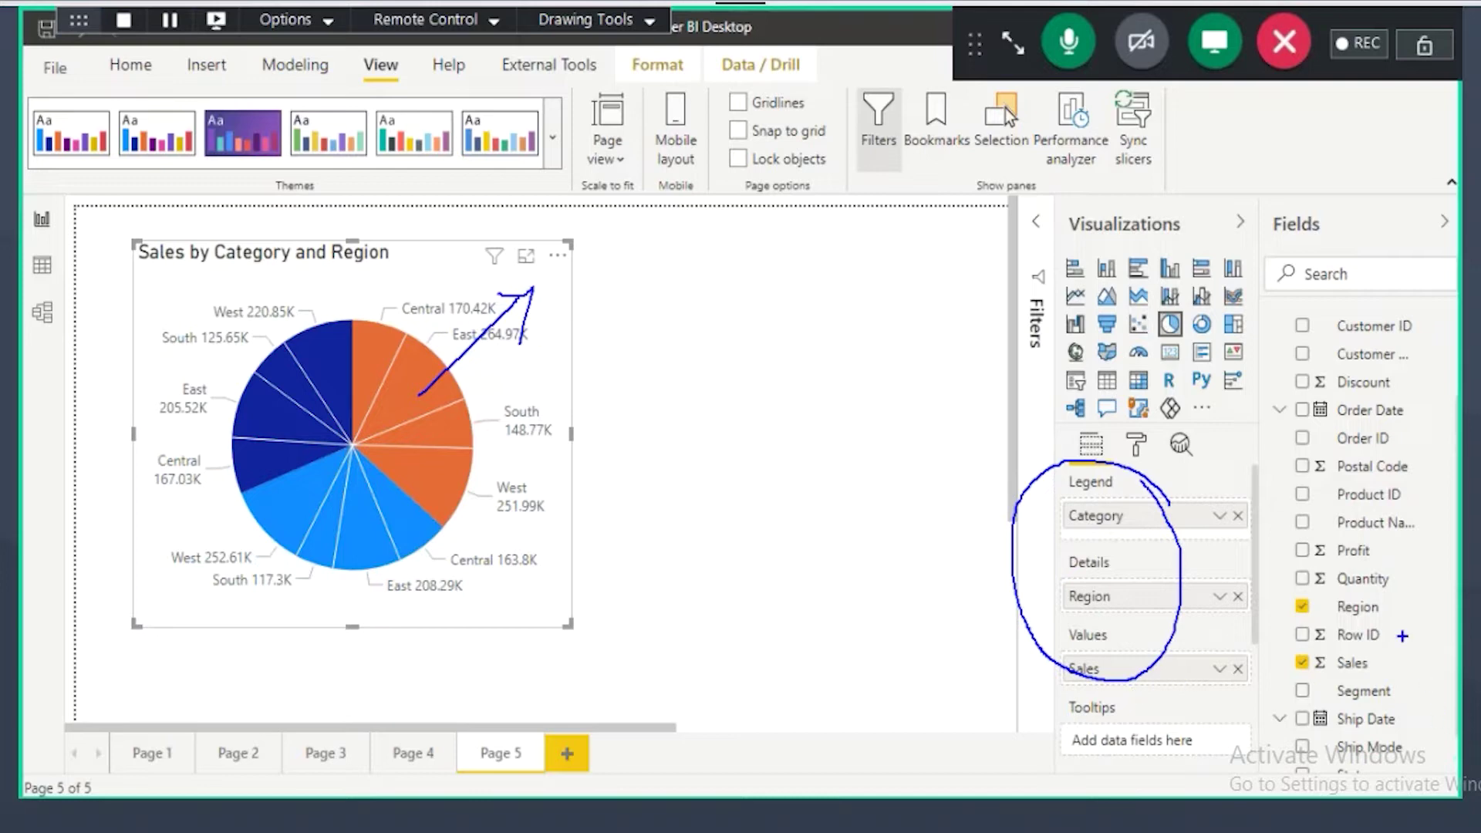
Step: Try Profit in the pie chart's Tooltips, and remove it again
{"action": "mouse_move", "coordinate": [1381, 549]}
{"action": "left_mouse_down"}
{"action": "mouse_move", "coordinate": [1301, 560]}
{"action": "mouse_move", "coordinate": [1388, 549]}
{"action": "mouse_move", "coordinate": [1170, 672]}
{"action": "mouse_move", "coordinate": [1134, 720]}
{"action": "mouse_move", "coordinate": [1223, 694]}
{"action": "left_mouse_up"}
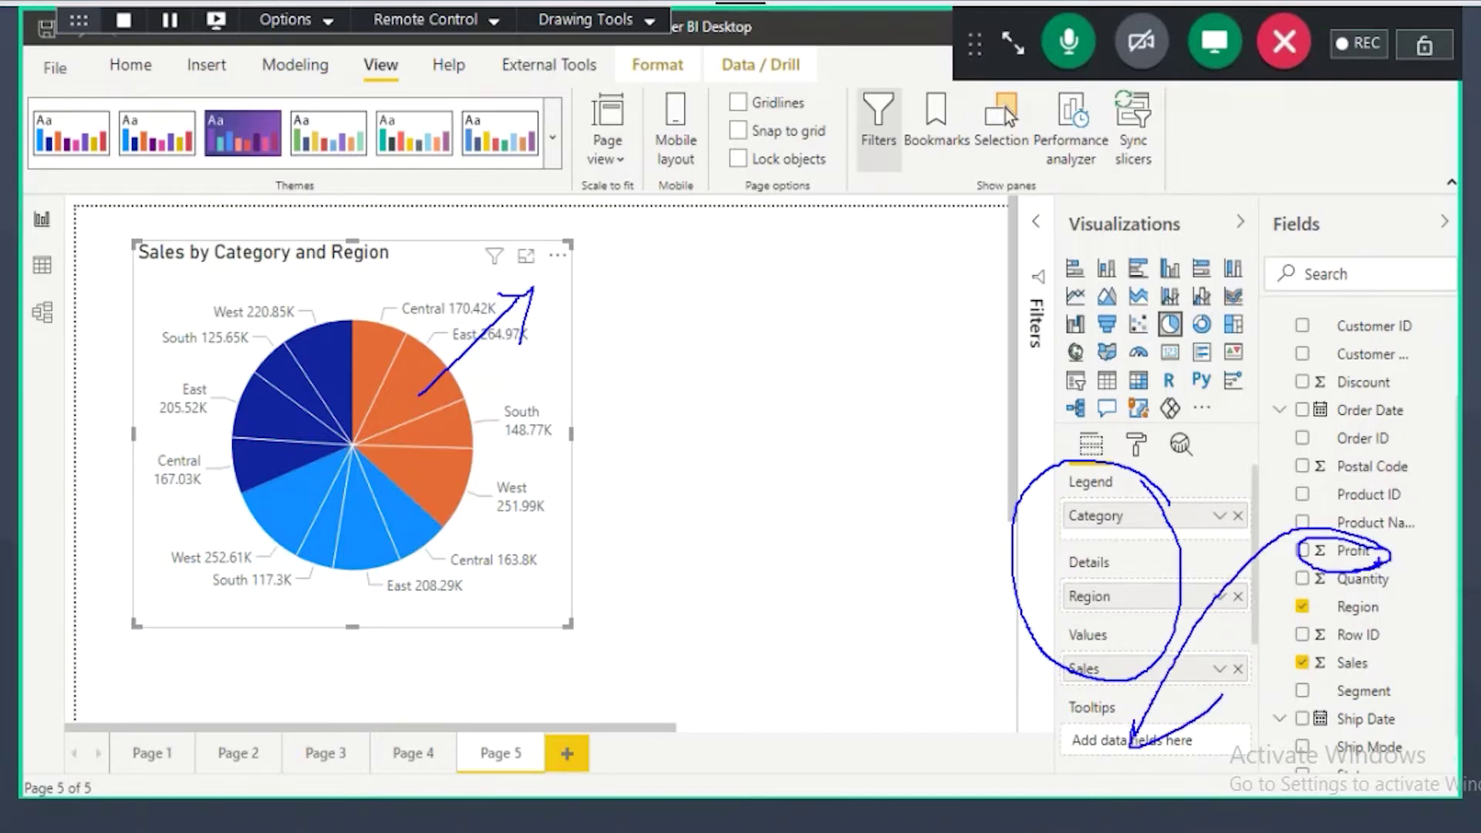
{"action": "mouse_move", "coordinate": [1054, 737]}
{"action": "left_mouse_down"}
{"action": "mouse_move", "coordinate": [1139, 733]}
{"action": "mouse_move", "coordinate": [1076, 722]}
{"action": "mouse_move", "coordinate": [1119, 734]}
{"action": "left_mouse_up"}
{"action": "mouse_move", "coordinate": [388, 355]}
{"action": "left_mouse_down"}
{"action": "mouse_move", "coordinate": [249, 361]}
{"action": "mouse_move", "coordinate": [482, 525]}
{"action": "mouse_move", "coordinate": [339, 316]}
{"action": "left_mouse_up"}
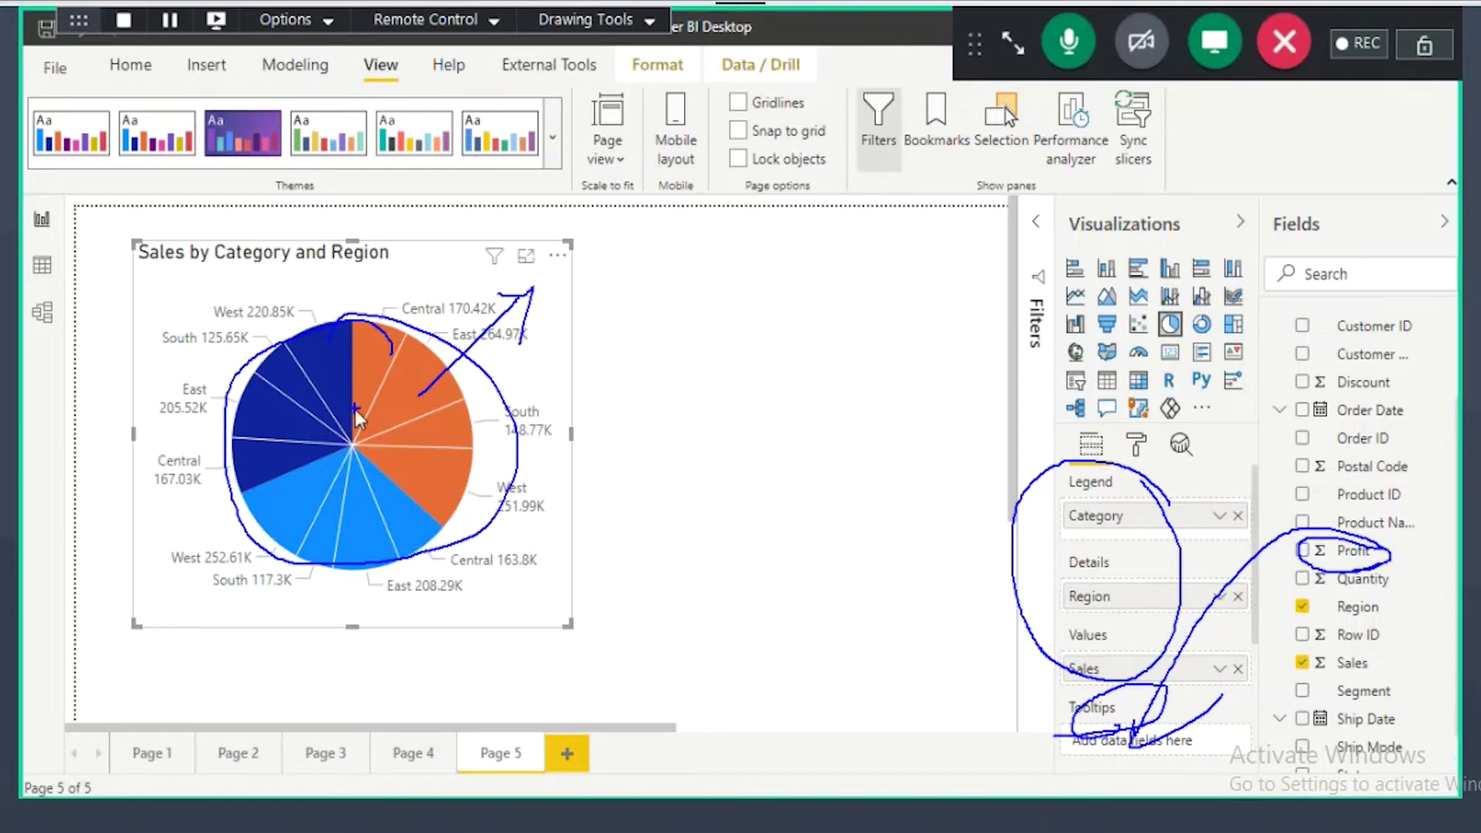
{"action": "left_click_drag", "start_coordinate": [1304, 551], "coordinate": [1119, 745]}
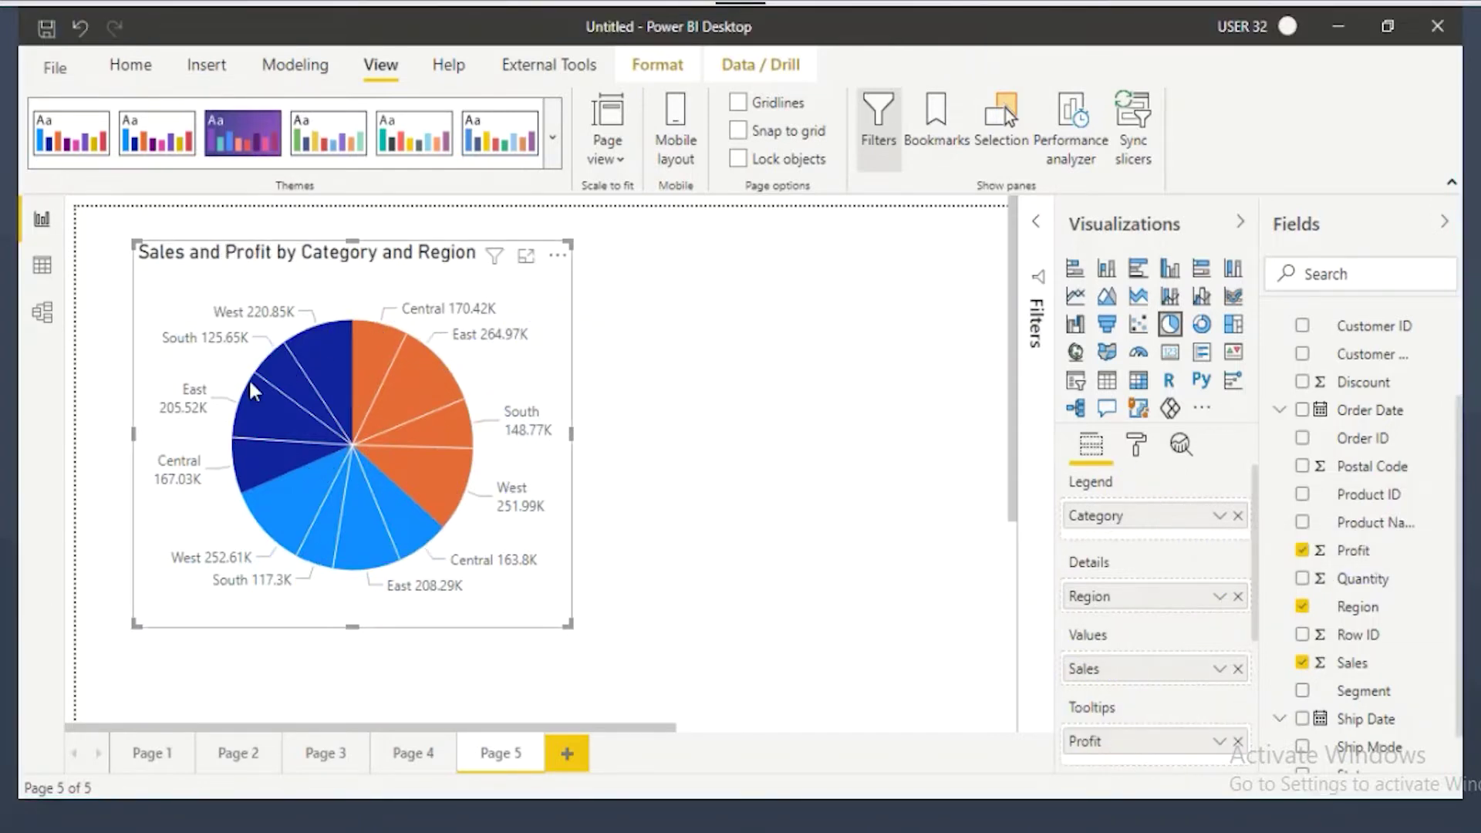
{"action": "left_click", "coordinate": [1237, 741]}
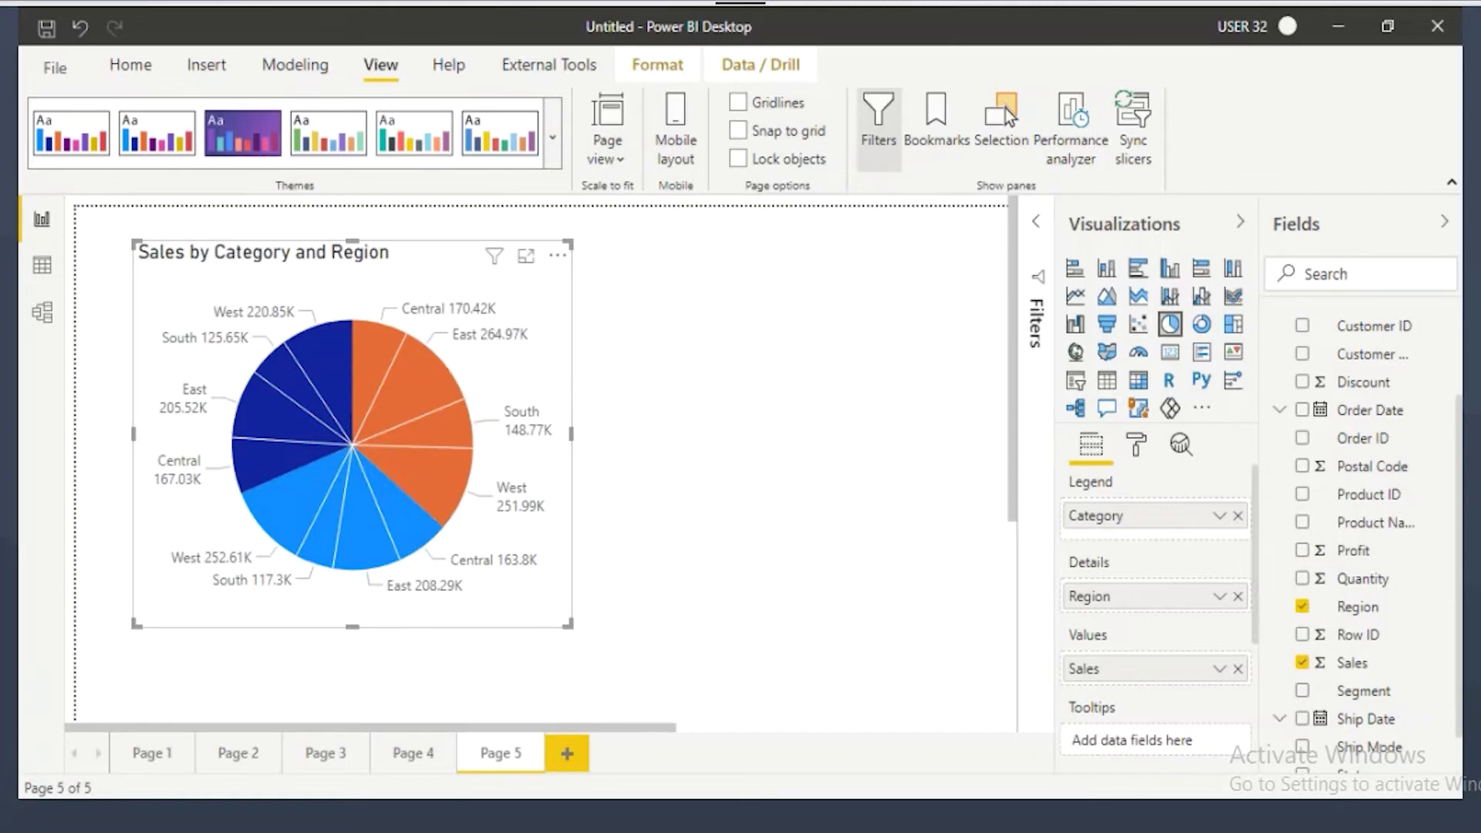
Step: Check the tooltip of the Technology slice for the Central region against Category in the Legend and Region in Details
{"action": "mouse_move", "coordinate": [1072, 712]}
{"action": "left_mouse_down"}
{"action": "mouse_move", "coordinate": [1213, 777]}
{"action": "mouse_move", "coordinate": [1235, 696]}
{"action": "mouse_move", "coordinate": [1243, 743]}
{"action": "left_mouse_up"}
{"action": "mouse_move", "coordinate": [362, 369]}
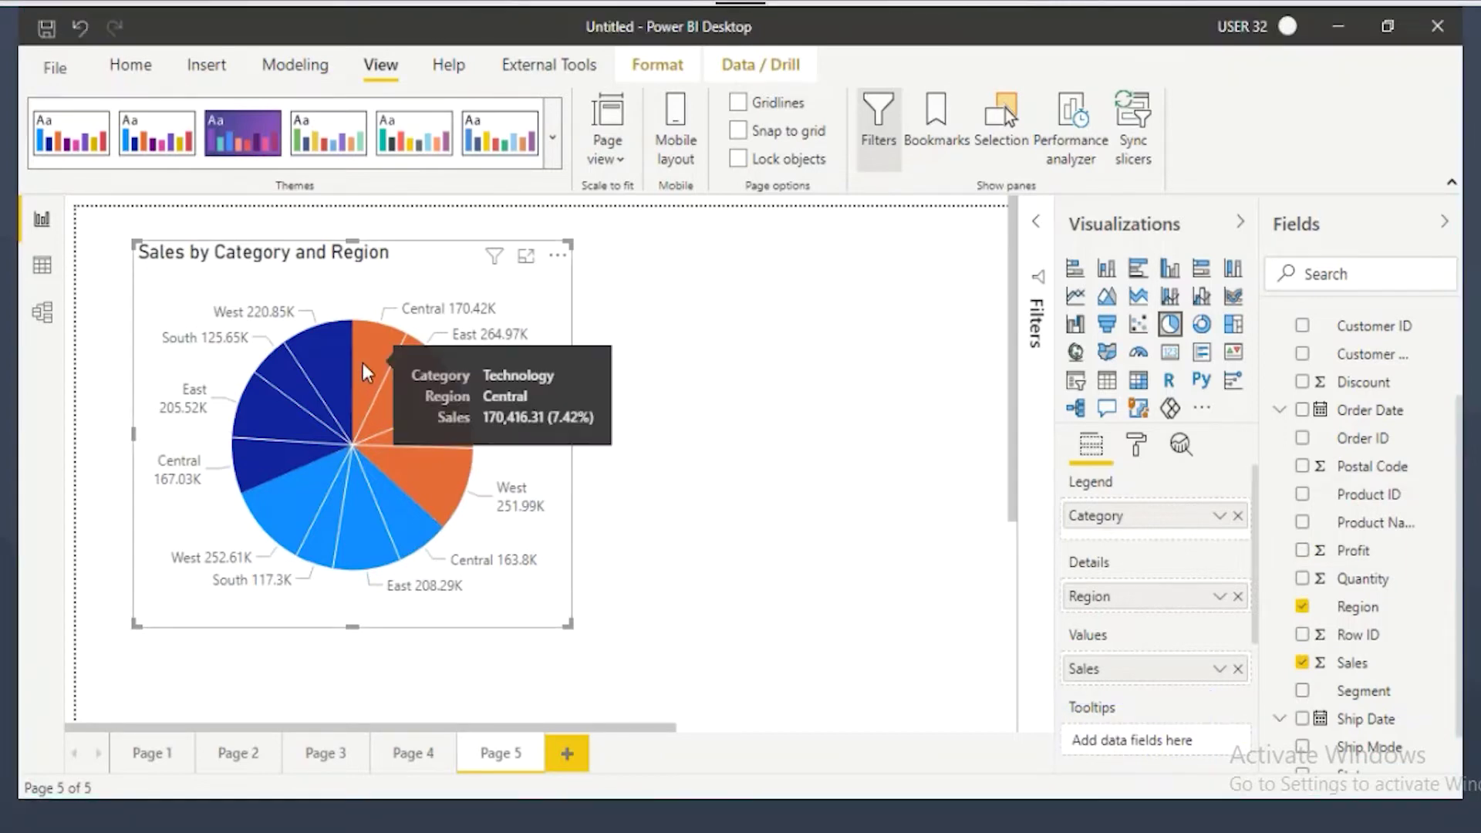
{"action": "mouse_move", "coordinate": [361, 349]}
{"action": "left_mouse_down"}
{"action": "mouse_move", "coordinate": [398, 307]}
{"action": "mouse_move", "coordinate": [513, 440]}
{"action": "mouse_move", "coordinate": [613, 452]}
{"action": "left_mouse_up"}
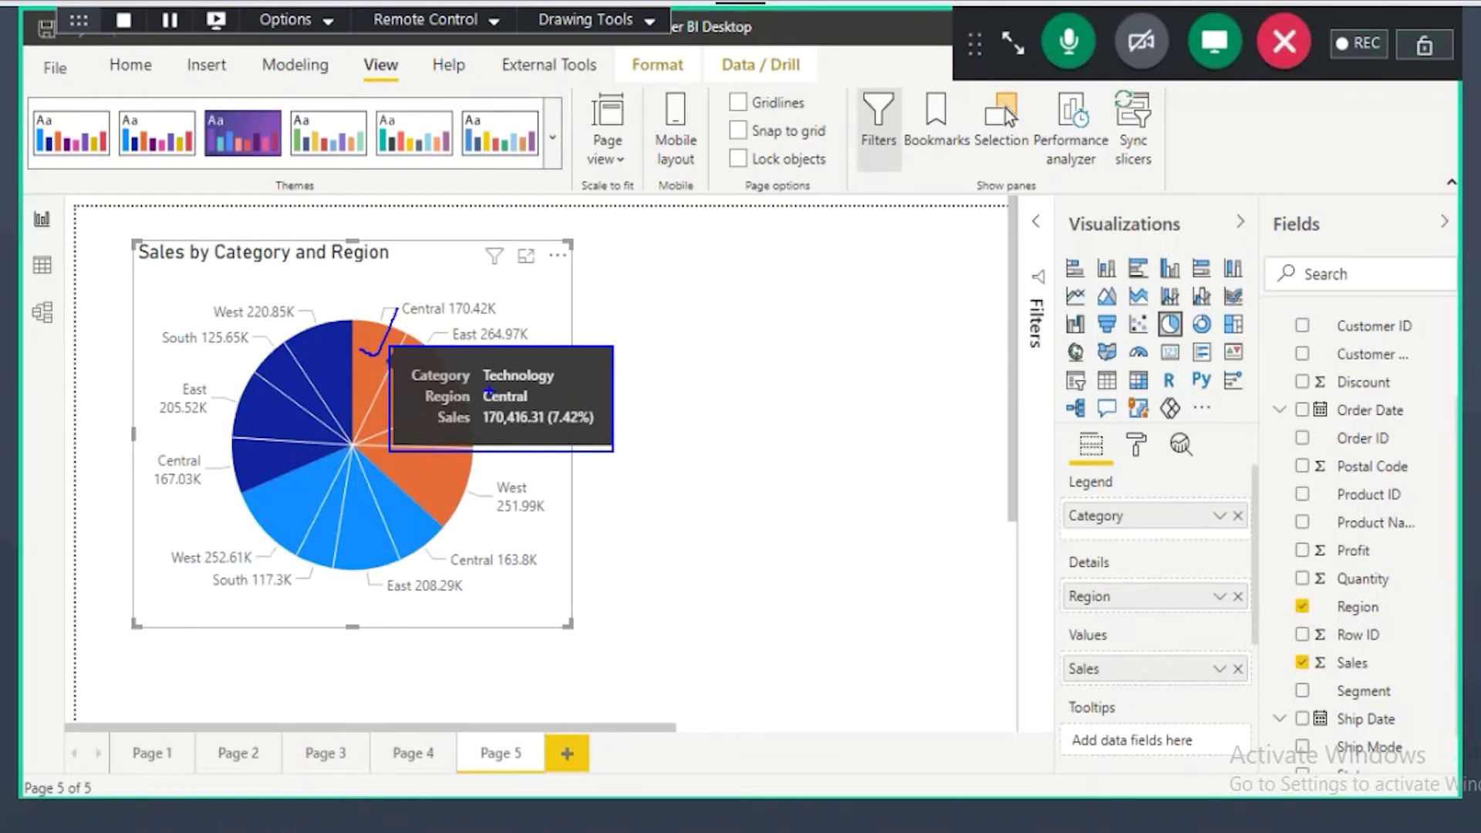
{"action": "mouse_move", "coordinate": [493, 407]}
{"action": "left_mouse_down"}
{"action": "mouse_move", "coordinate": [566, 405]}
{"action": "mouse_move", "coordinate": [591, 445]}
{"action": "left_mouse_up"}
{"action": "left_click_drag", "start_coordinate": [1105, 515], "coordinate": [1151, 498]}
{"action": "left_click_drag", "start_coordinate": [1105, 598], "coordinate": [1183, 552]}
{"action": "left_click_drag", "start_coordinate": [399, 429], "coordinate": [475, 403]}
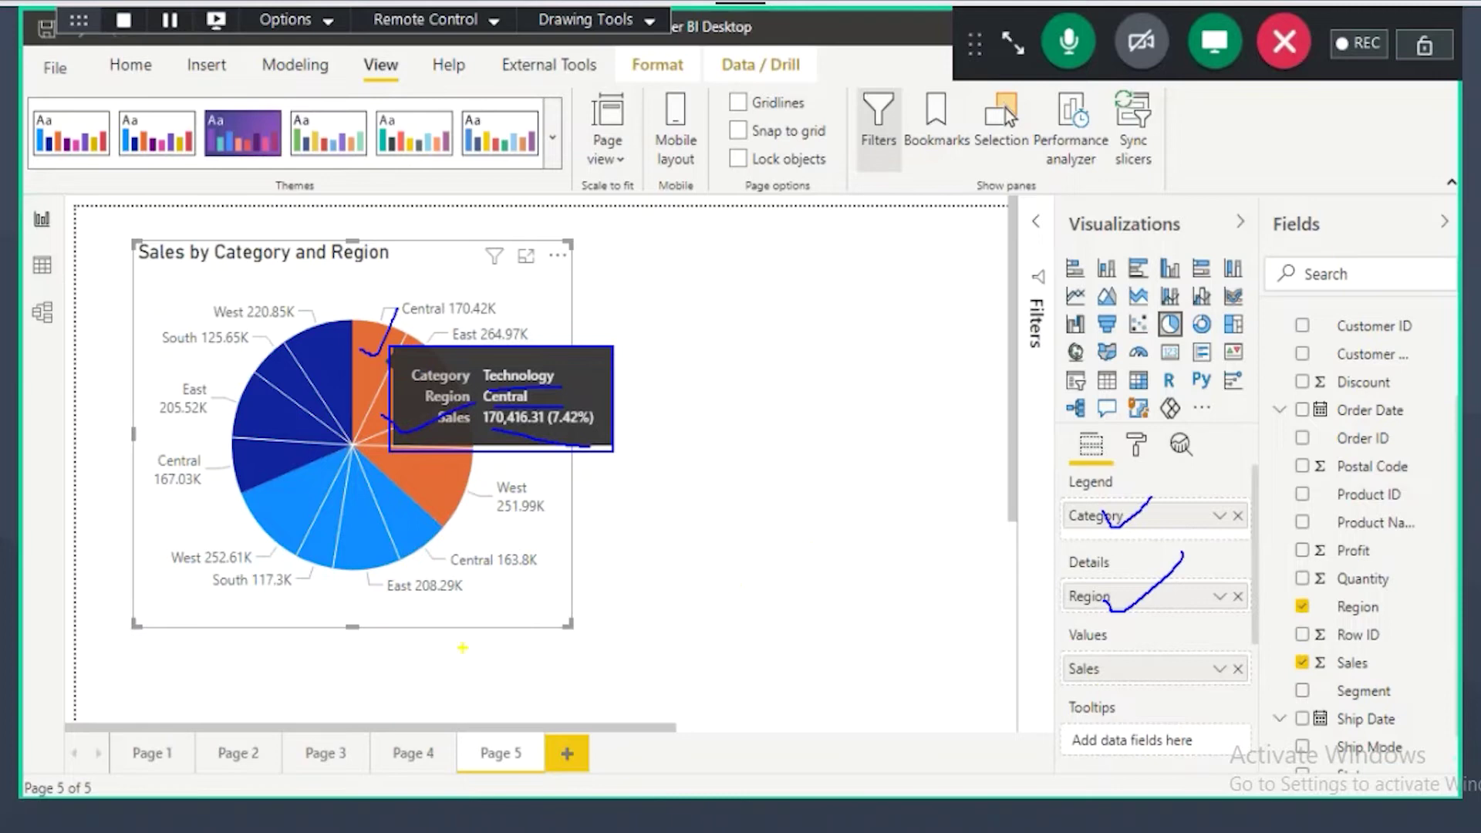
Step: Compare the fields listed in the Central slice's tooltip with the pie chart's Values and Tooltips wells
{"action": "left_click_drag", "start_coordinate": [469, 376], "coordinate": [571, 317]}
{"action": "mouse_move", "coordinate": [434, 398]}
{"action": "left_mouse_down"}
{"action": "mouse_move", "coordinate": [438, 429]}
{"action": "mouse_move", "coordinate": [478, 395]}
{"action": "left_mouse_up"}
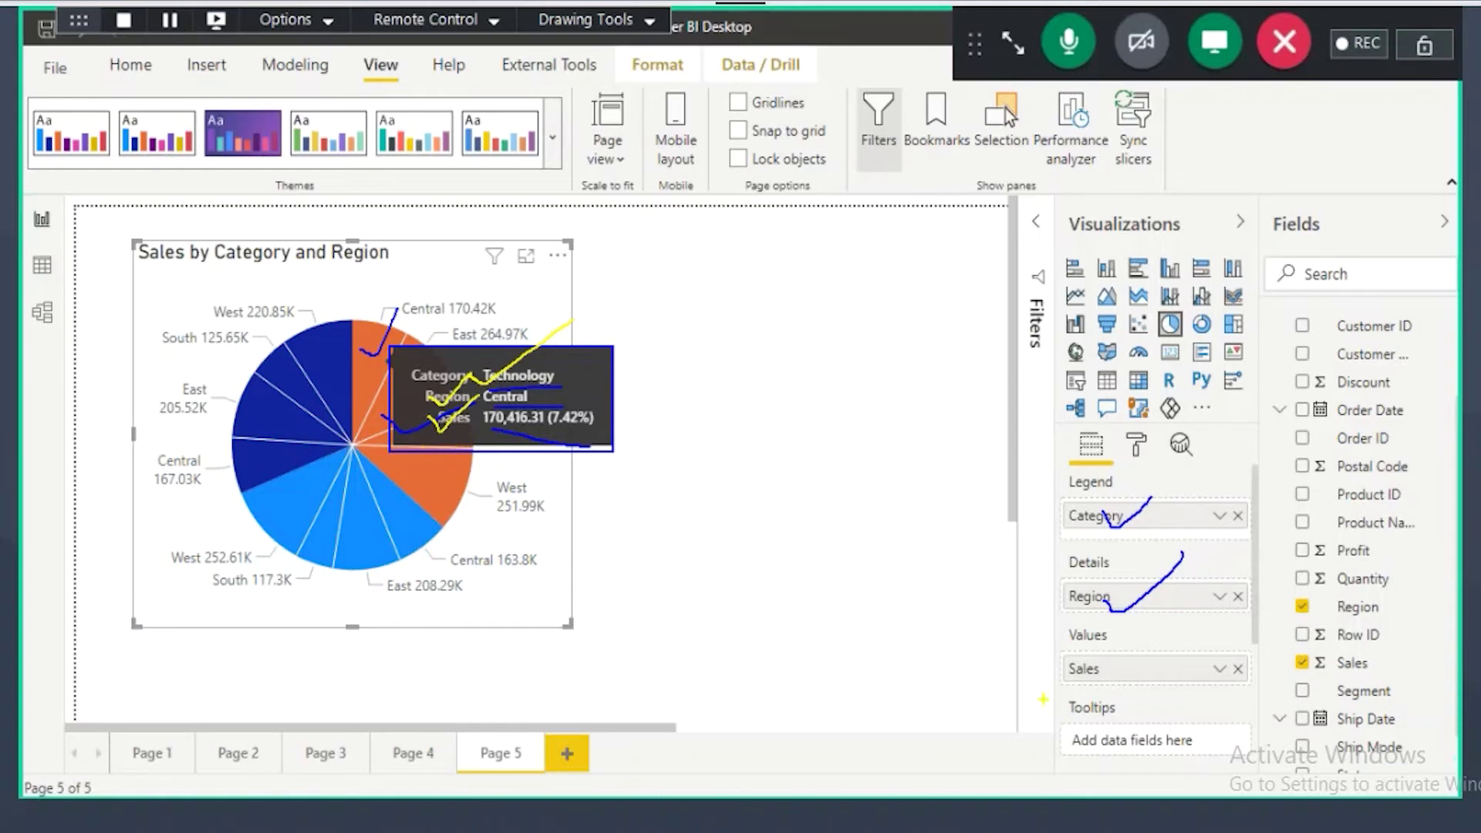
{"action": "left_click_drag", "start_coordinate": [1112, 676], "coordinate": [1221, 693]}
{"action": "mouse_move", "coordinate": [1161, 671]}
{"action": "left_mouse_down"}
{"action": "mouse_move", "coordinate": [1043, 742]}
{"action": "mouse_move", "coordinate": [1242, 727]}
{"action": "mouse_move", "coordinate": [1148, 670]}
{"action": "mouse_move", "coordinate": [1111, 679]}
{"action": "left_mouse_up"}
{"action": "left_click_drag", "start_coordinate": [395, 437], "coordinate": [425, 437]}
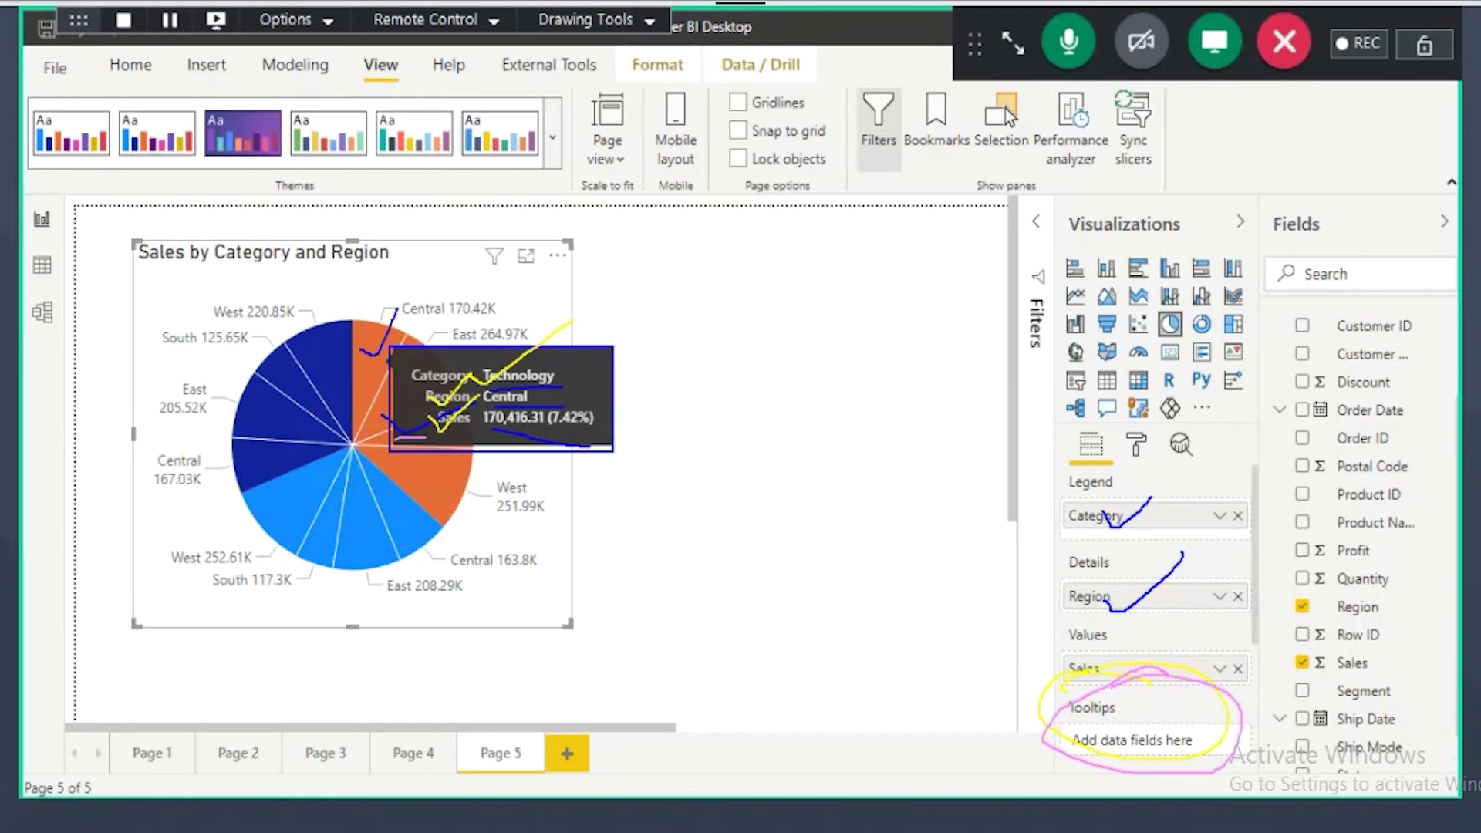
{"action": "mouse_move", "coordinate": [1108, 716]}
{"action": "left_mouse_down"}
{"action": "mouse_move", "coordinate": [1052, 700]}
{"action": "mouse_move", "coordinate": [1140, 759]}
{"action": "mouse_move", "coordinate": [1111, 686]}
{"action": "mouse_move", "coordinate": [1033, 685]}
{"action": "left_mouse_up"}
{"action": "mouse_move", "coordinate": [451, 315]}
{"action": "left_mouse_down"}
{"action": "mouse_move", "coordinate": [588, 353]}
{"action": "mouse_move", "coordinate": [432, 440]}
{"action": "mouse_move", "coordinate": [594, 355]}
{"action": "left_mouse_up"}
{"action": "key", "text": "Escape"}
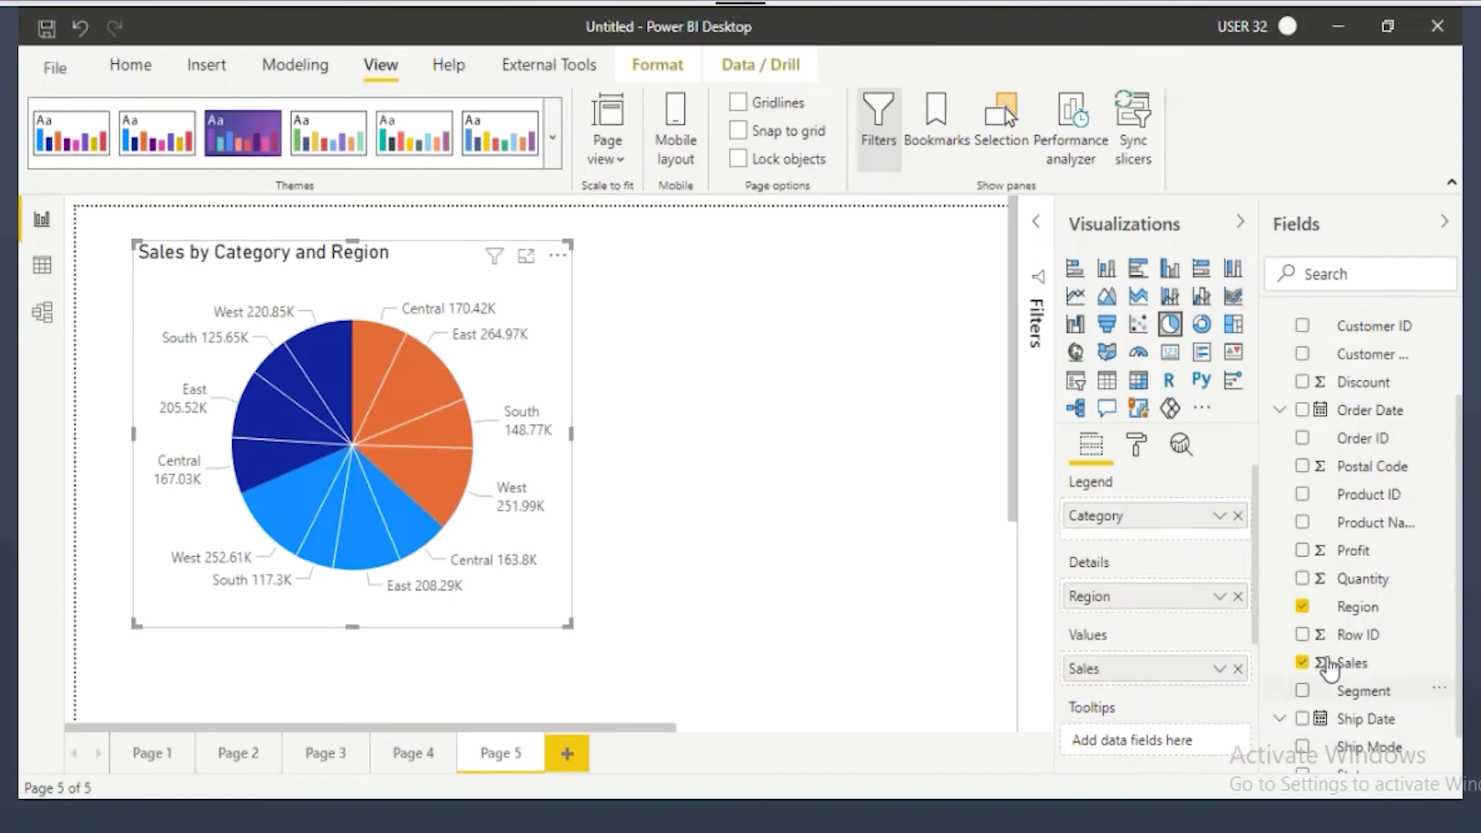
Step: Add Profit to the pie chart's Tooltips and check the tooltip of the Technology slice for the East region
{"action": "left_click_drag", "start_coordinate": [1362, 554], "coordinate": [1103, 719]}
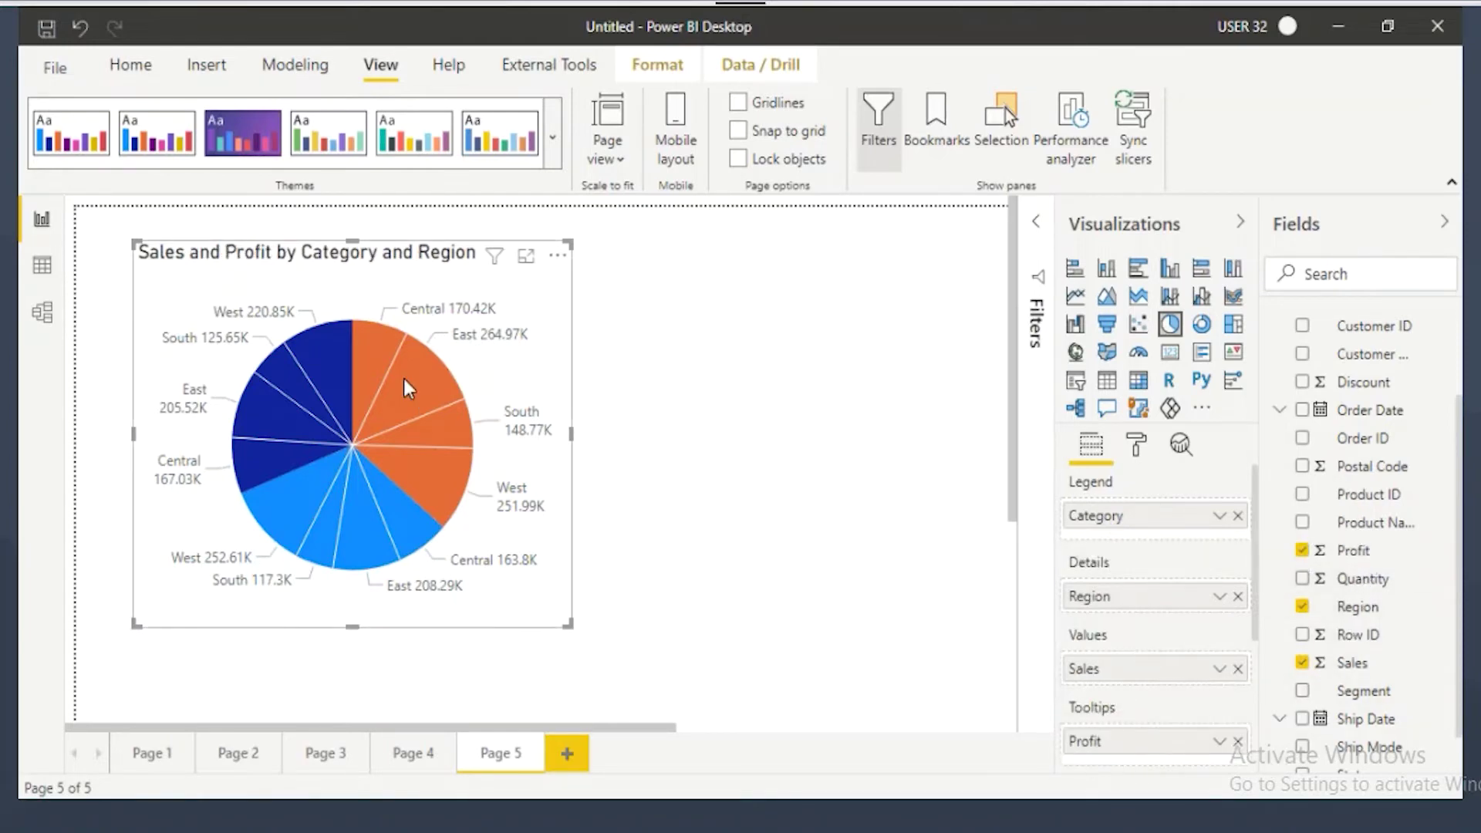
{"action": "mouse_move", "coordinate": [404, 377]}
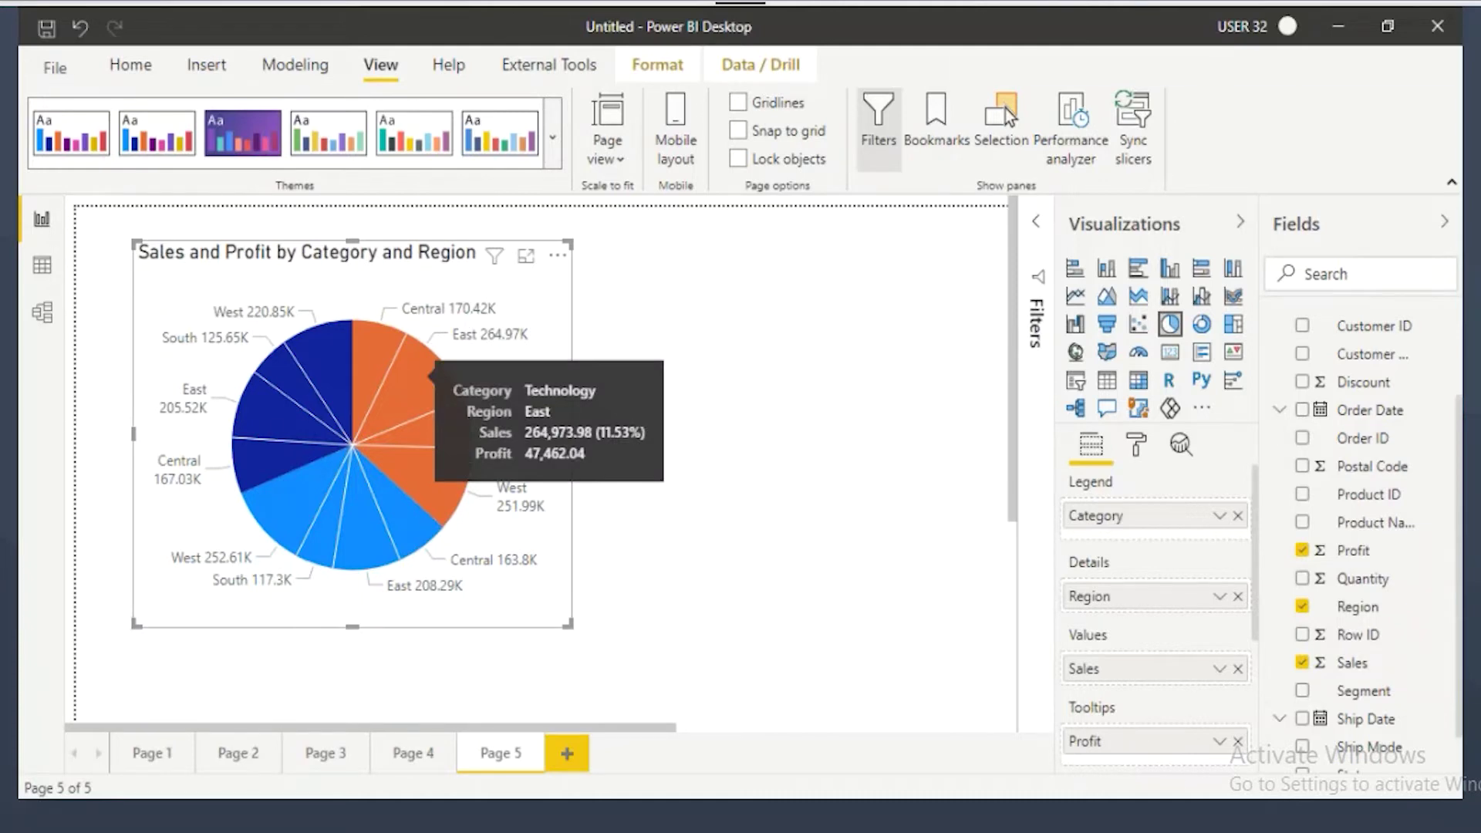
{"action": "key", "text": "ctrl+shift+d"}
{"action": "mouse_move", "coordinate": [438, 406]}
{"action": "left_mouse_down"}
{"action": "mouse_move", "coordinate": [553, 414]}
{"action": "mouse_move", "coordinate": [515, 441]}
{"action": "left_mouse_up"}
{"action": "left_click_drag", "start_coordinate": [470, 461], "coordinate": [520, 460]}
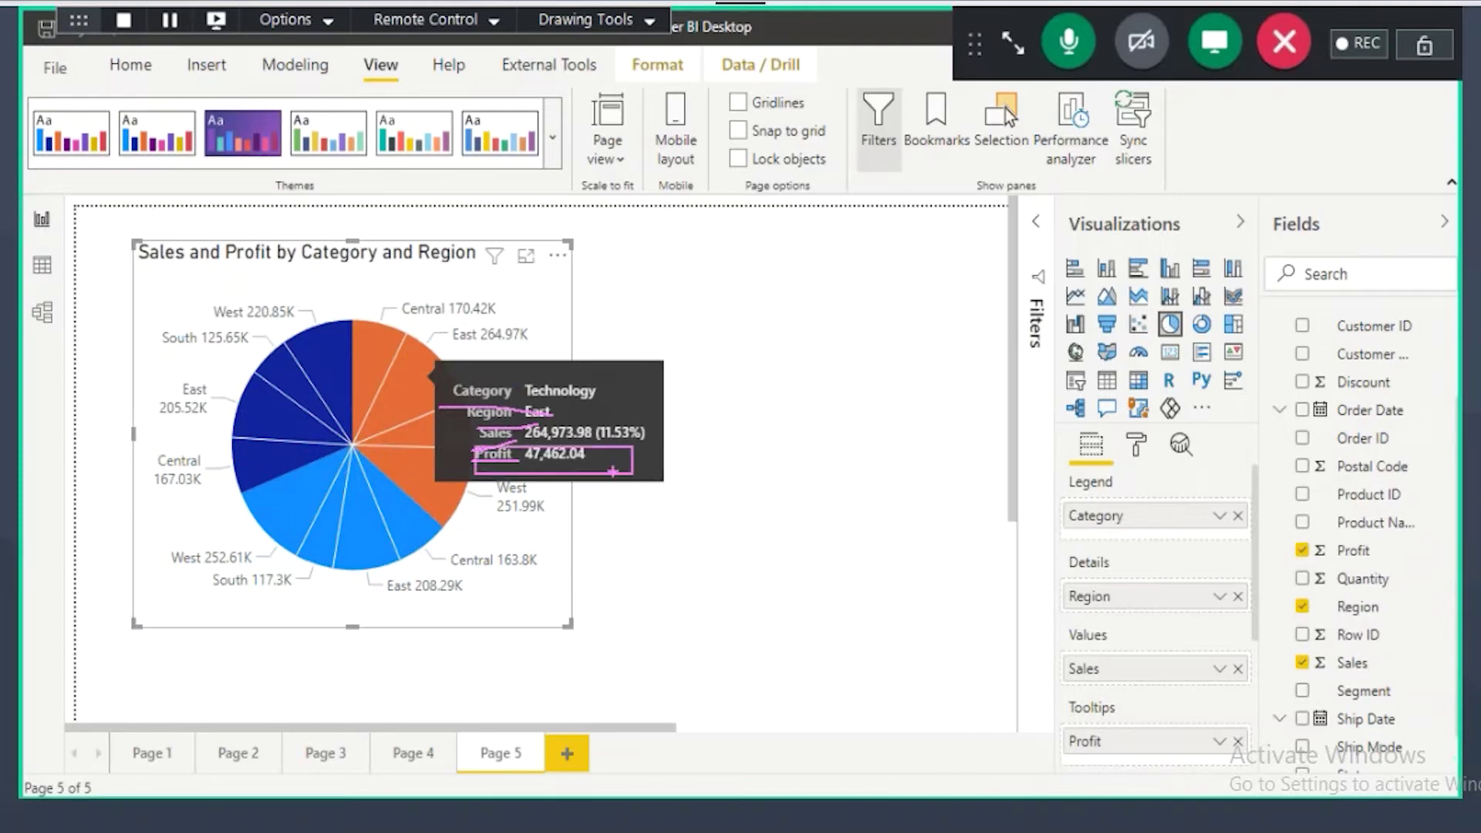
{"action": "key", "text": "Escape"}
Step: Switch to Notepad and duplicate the "Category , Region wise Sales & Profit" scenario on the line below
{"action": "key", "text": "alt+Tab"}
{"action": "left_click_drag", "start_coordinate": [26, 388], "coordinate": [429, 393]}
{"action": "key", "text": "ctrl+c"}
{"action": "left_click", "coordinate": [429, 392]}
{"action": "key", "text": "Return"}
{"action": "key", "text": "ctrl+v"}
Step: Change the duplicated scenario to "Category , Region wise Sales, Profit & Quantity"
{"action": "left_click", "coordinate": [325, 422]}
{"action": "type", "text": ","}
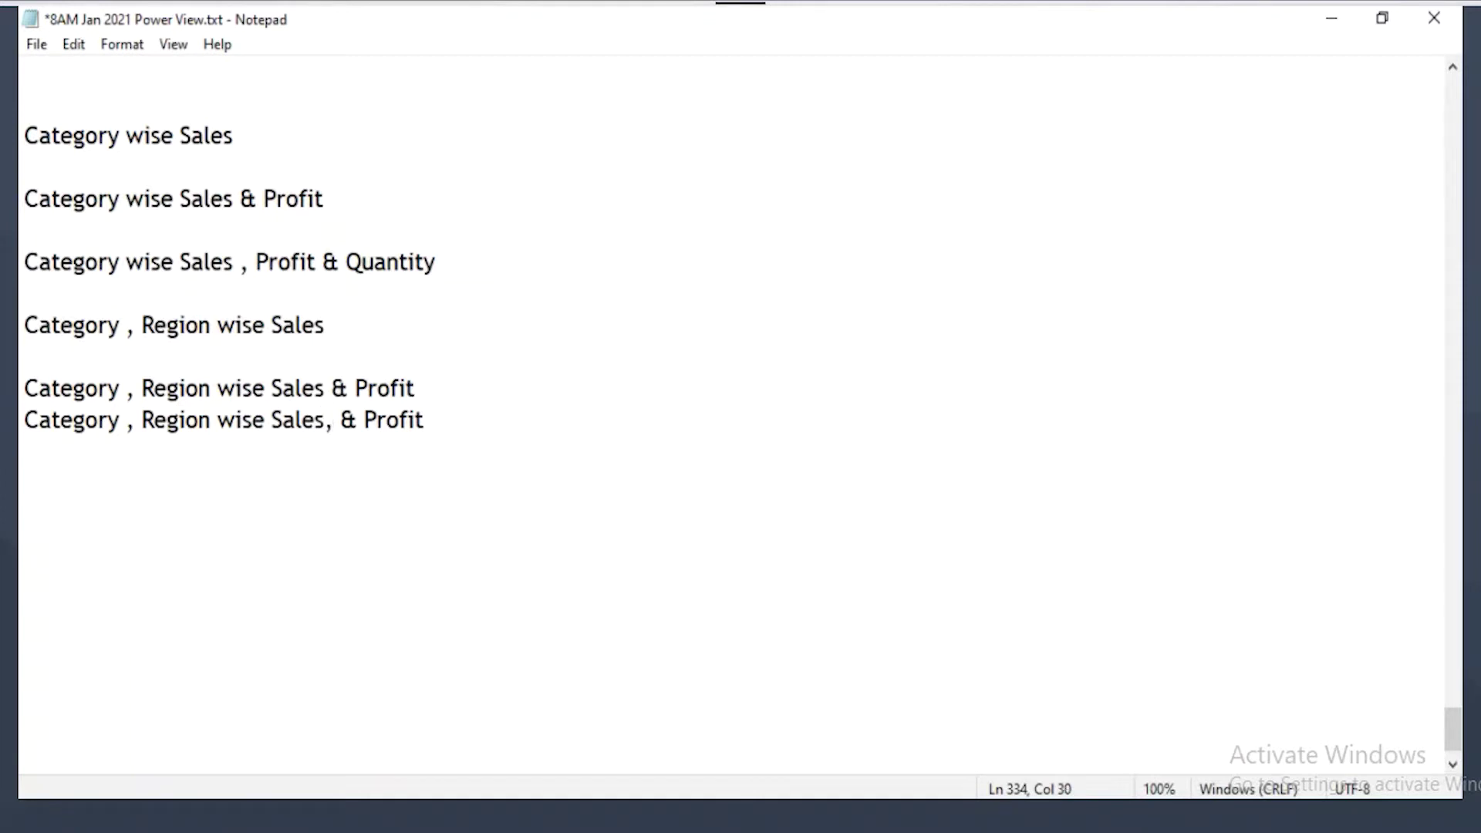
{"action": "key", "text": "Delete"}
{"action": "key", "text": "Delete"}
{"action": "key", "text": "Delete"}
{"action": "key", "text": "End"}
{"action": "type", "text": "& "}
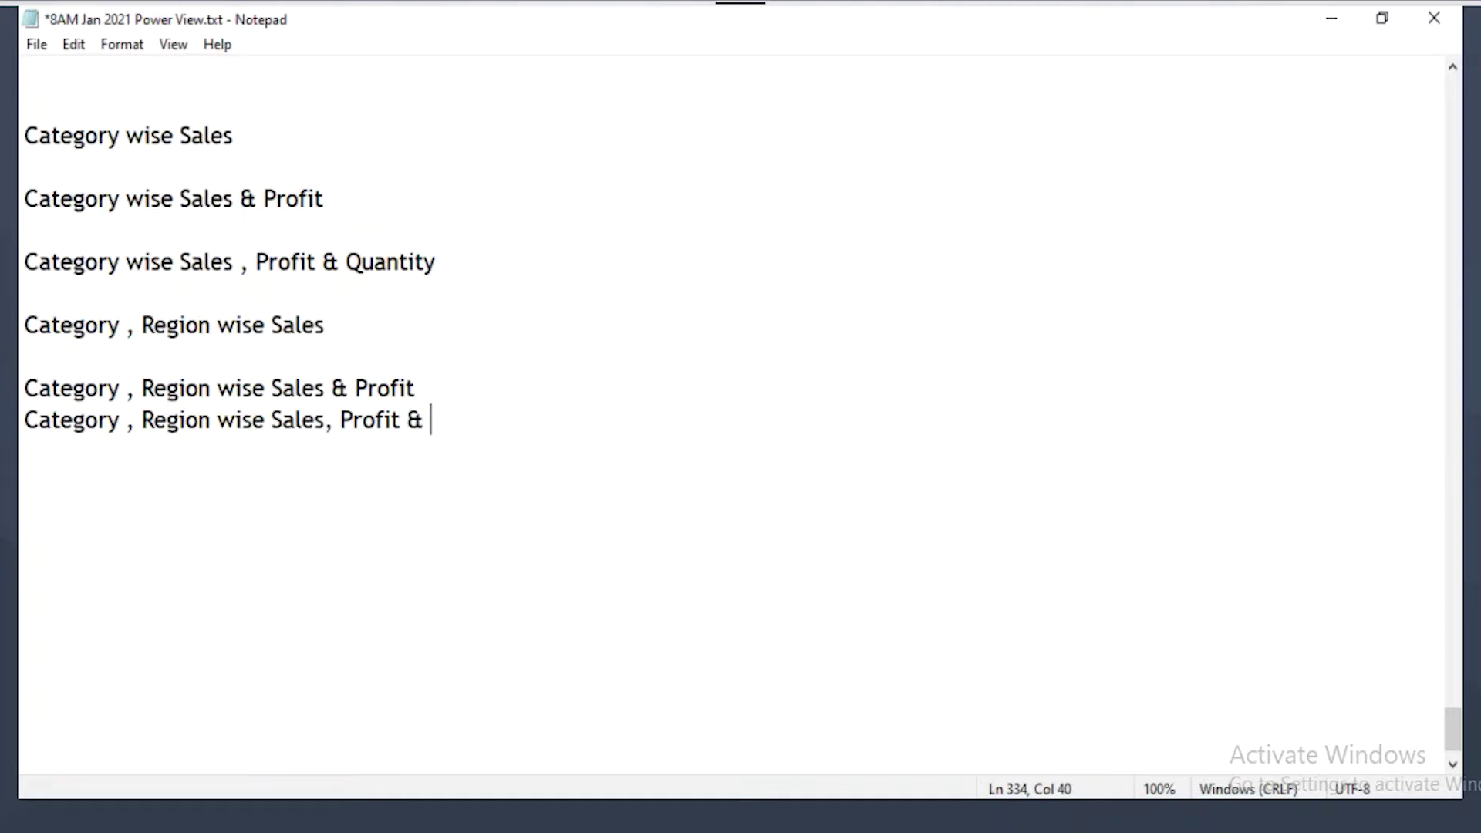
{"action": "type", "text": "Quantity"}
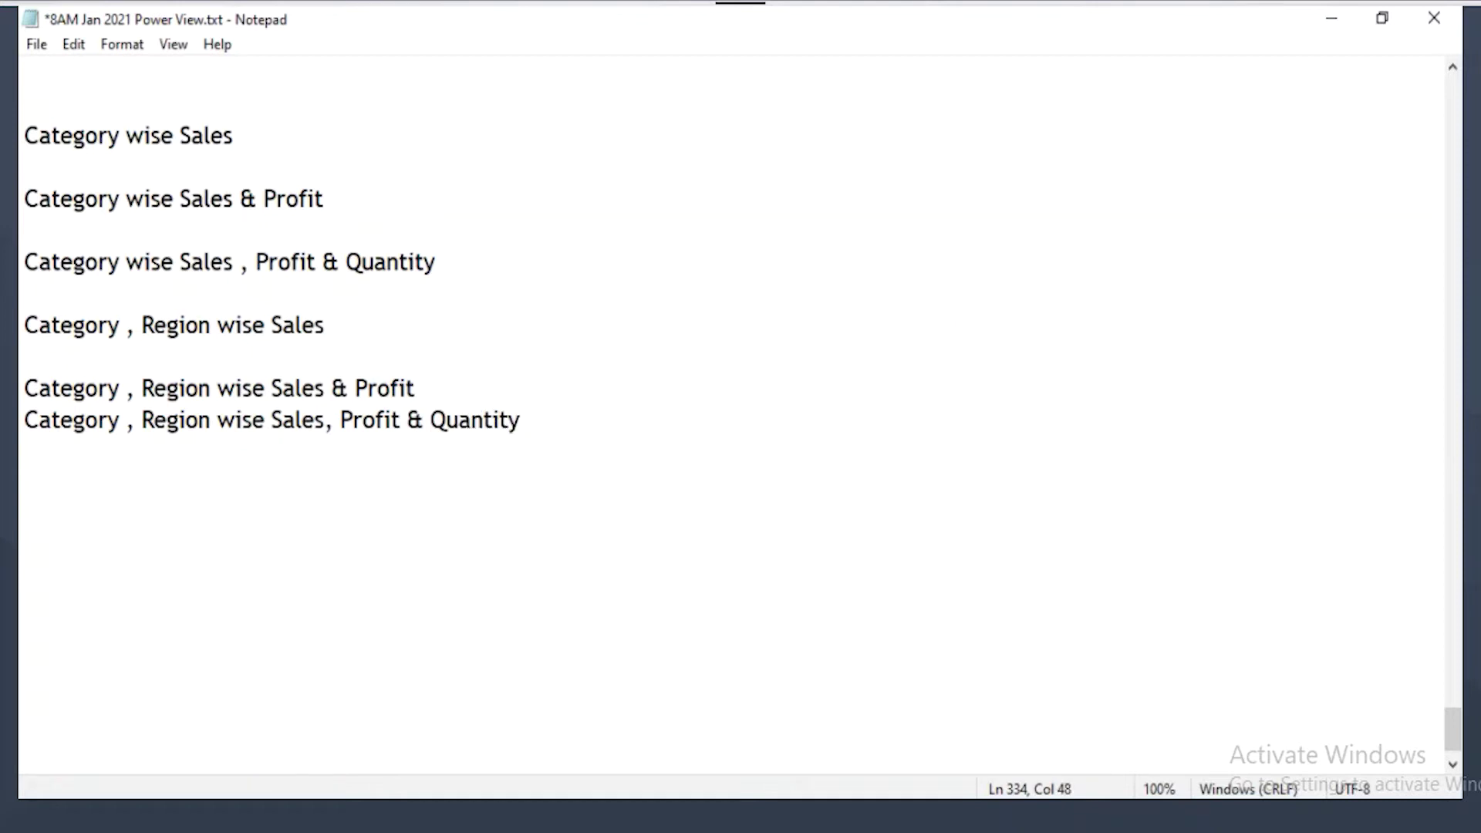
{"action": "left_click_drag", "start_coordinate": [126, 420], "coordinate": [581, 426]}
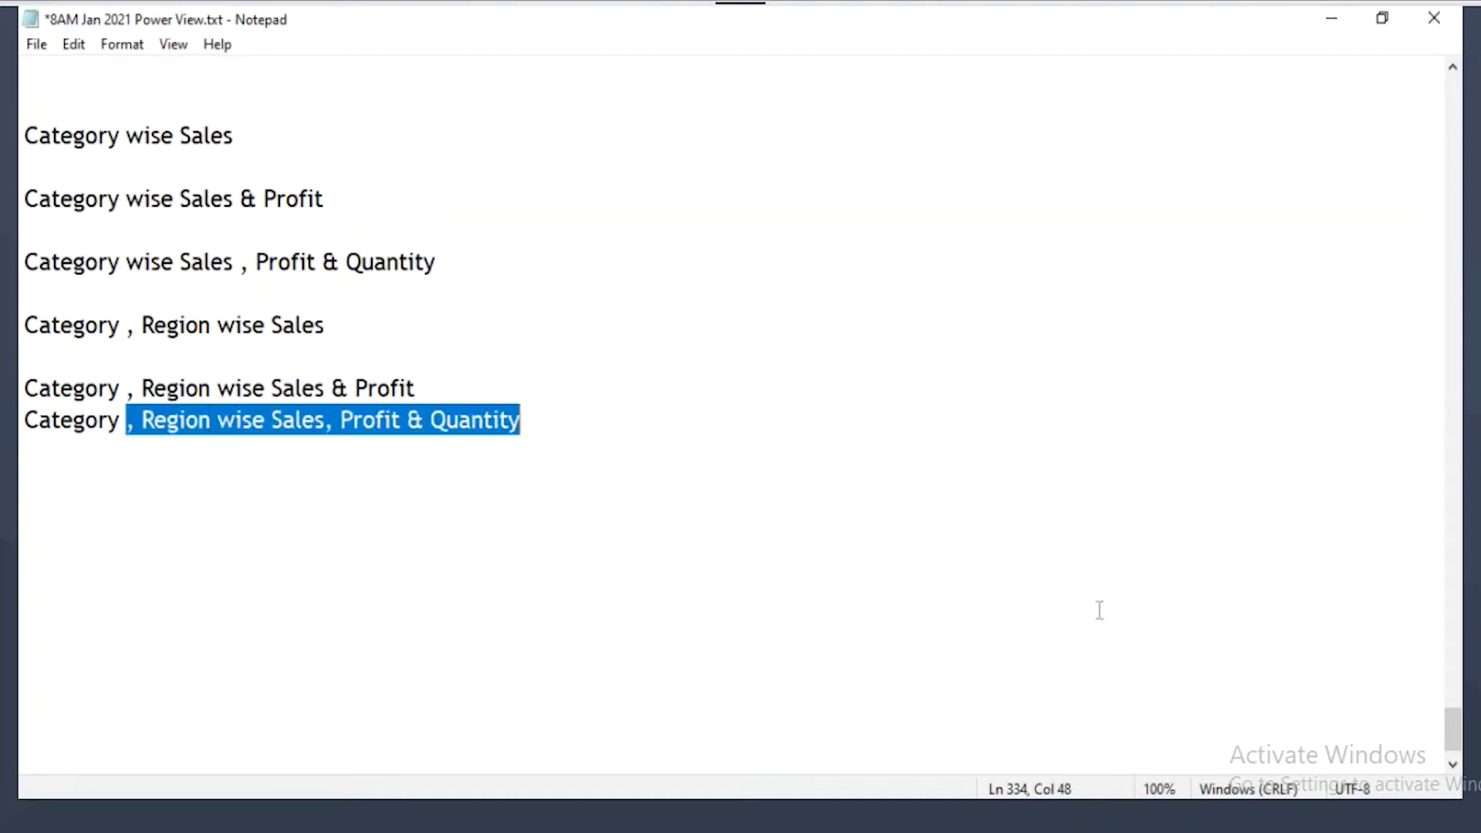
Step: Switch back to Power BI Desktop and add Quantity below Profit in the pie chart's Tooltips
{"action": "key", "text": "alt+Tab"}
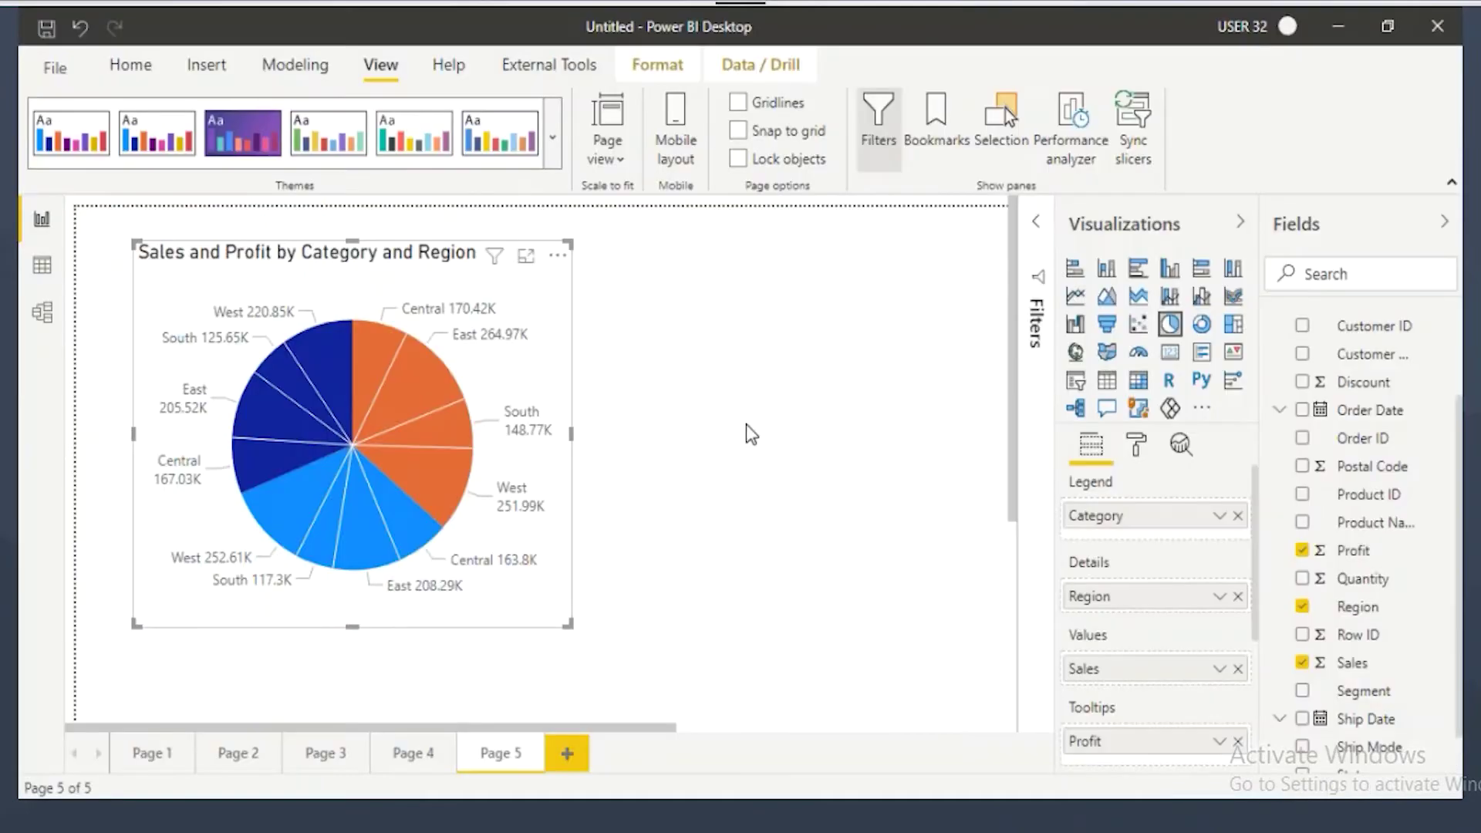
{"action": "left_click", "coordinate": [810, 478]}
{"action": "left_click", "coordinate": [470, 352]}
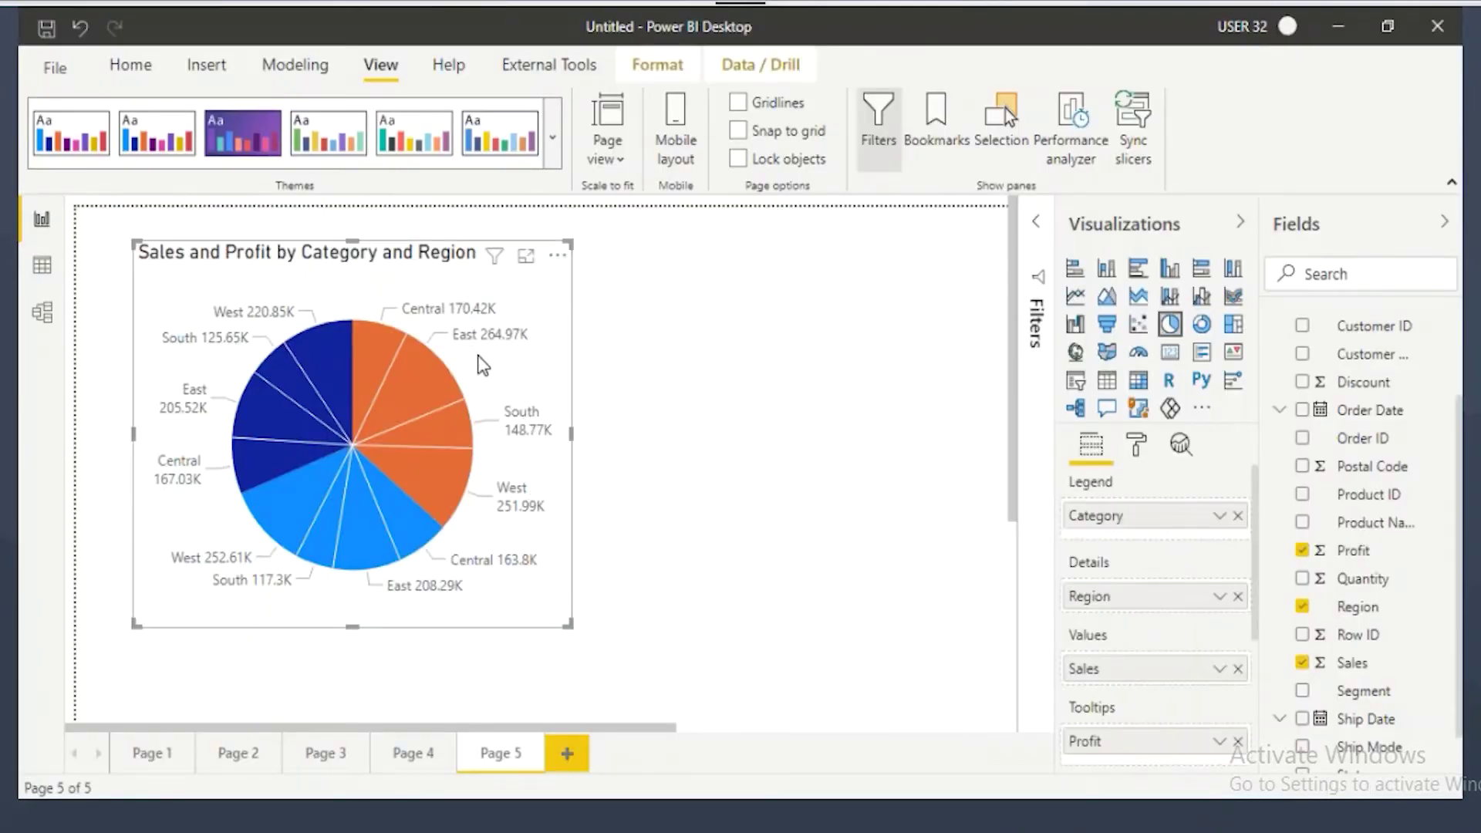
{"action": "scroll", "coordinate": [1164, 627], "scroll_direction": "down", "scroll_amount": 2}
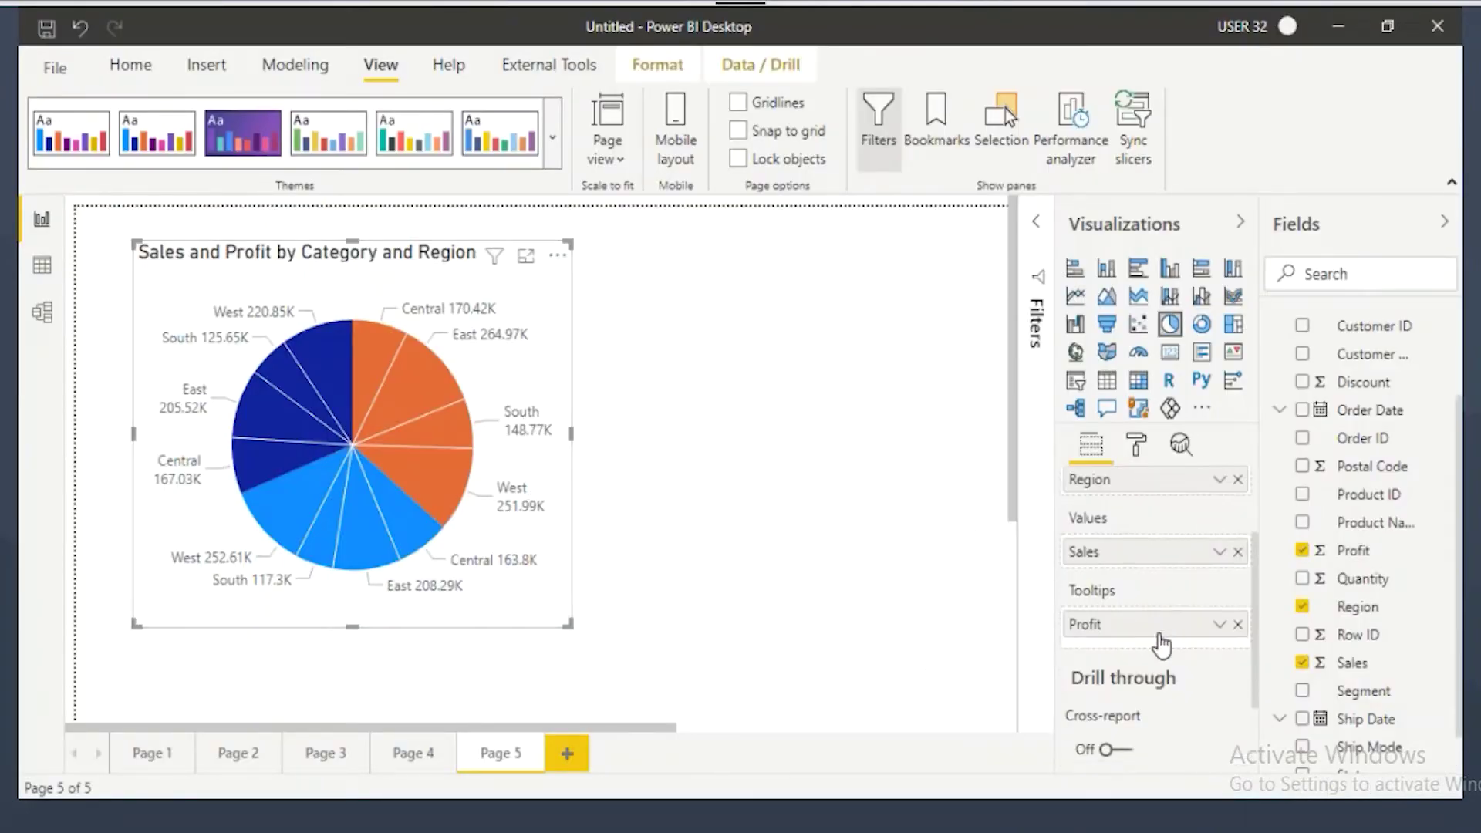
{"action": "mouse_move", "coordinate": [1058, 641]}
{"action": "left_mouse_down"}
{"action": "mouse_move", "coordinate": [1111, 574]}
{"action": "mouse_move", "coordinate": [1182, 639]}
{"action": "left_mouse_up"}
{"action": "mouse_move", "coordinate": [1346, 575]}
{"action": "left_mouse_down"}
{"action": "mouse_move", "coordinate": [1304, 570]}
{"action": "mouse_move", "coordinate": [1111, 634]}
{"action": "left_mouse_up"}
{"action": "left_click_drag", "start_coordinate": [1111, 645], "coordinate": [1162, 653]}
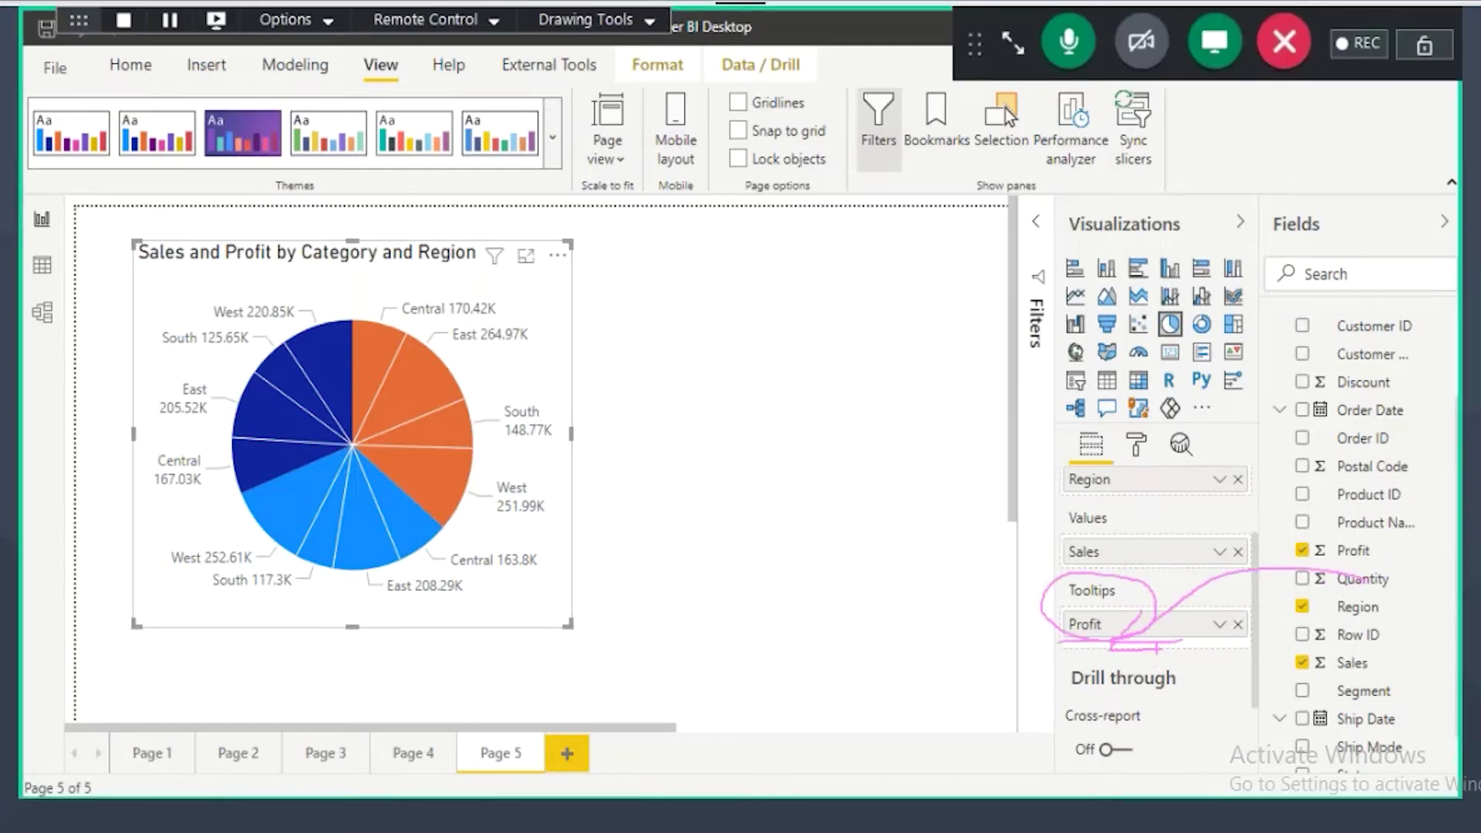
{"action": "left_click_drag", "start_coordinate": [1308, 579], "coordinate": [1111, 652]}
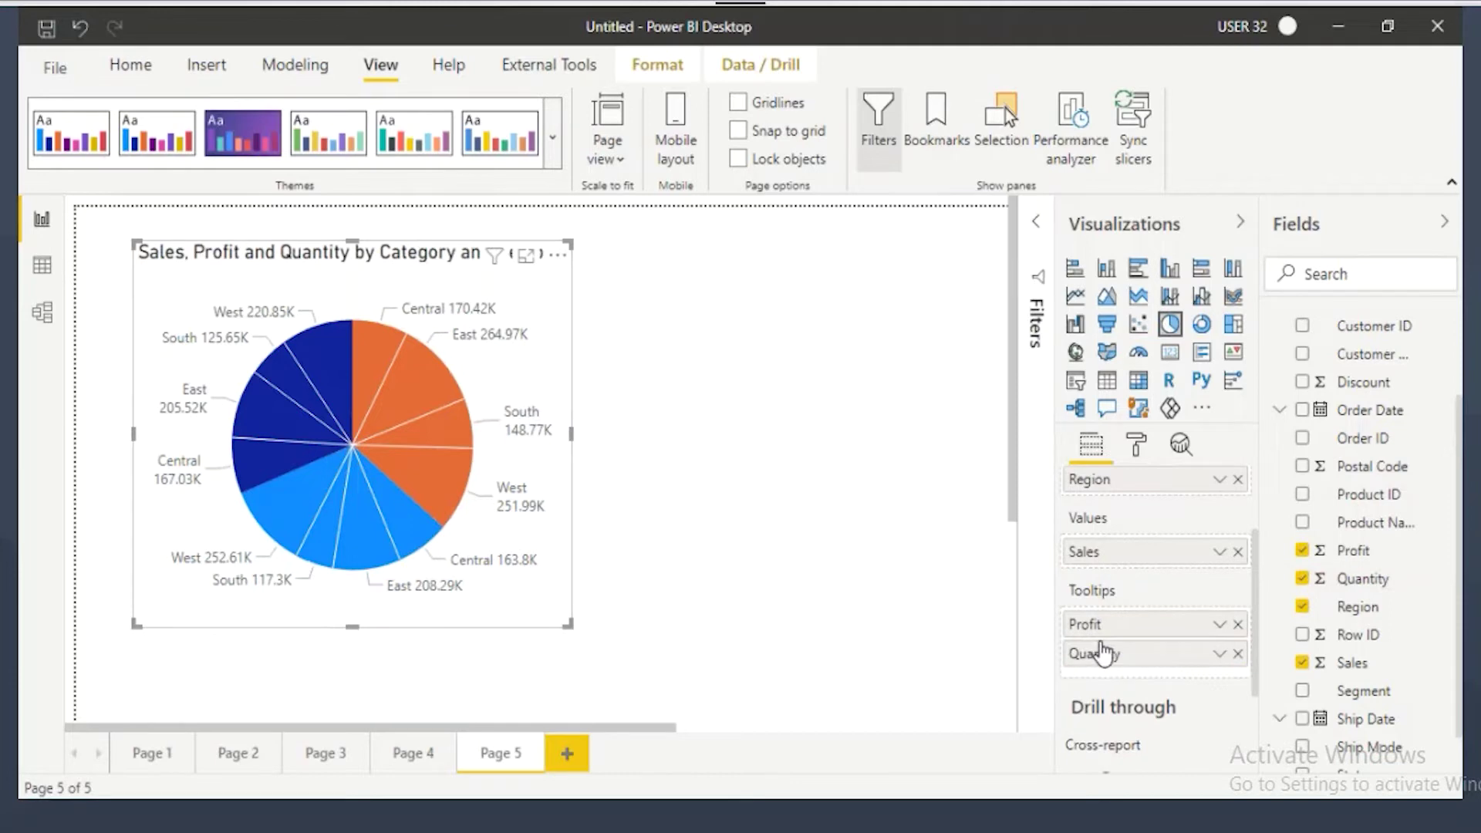
Step: Examine the Region, Profit and Quantity entries in the tooltip of the Technology slice for the East region
{"action": "mouse_move", "coordinate": [429, 391]}
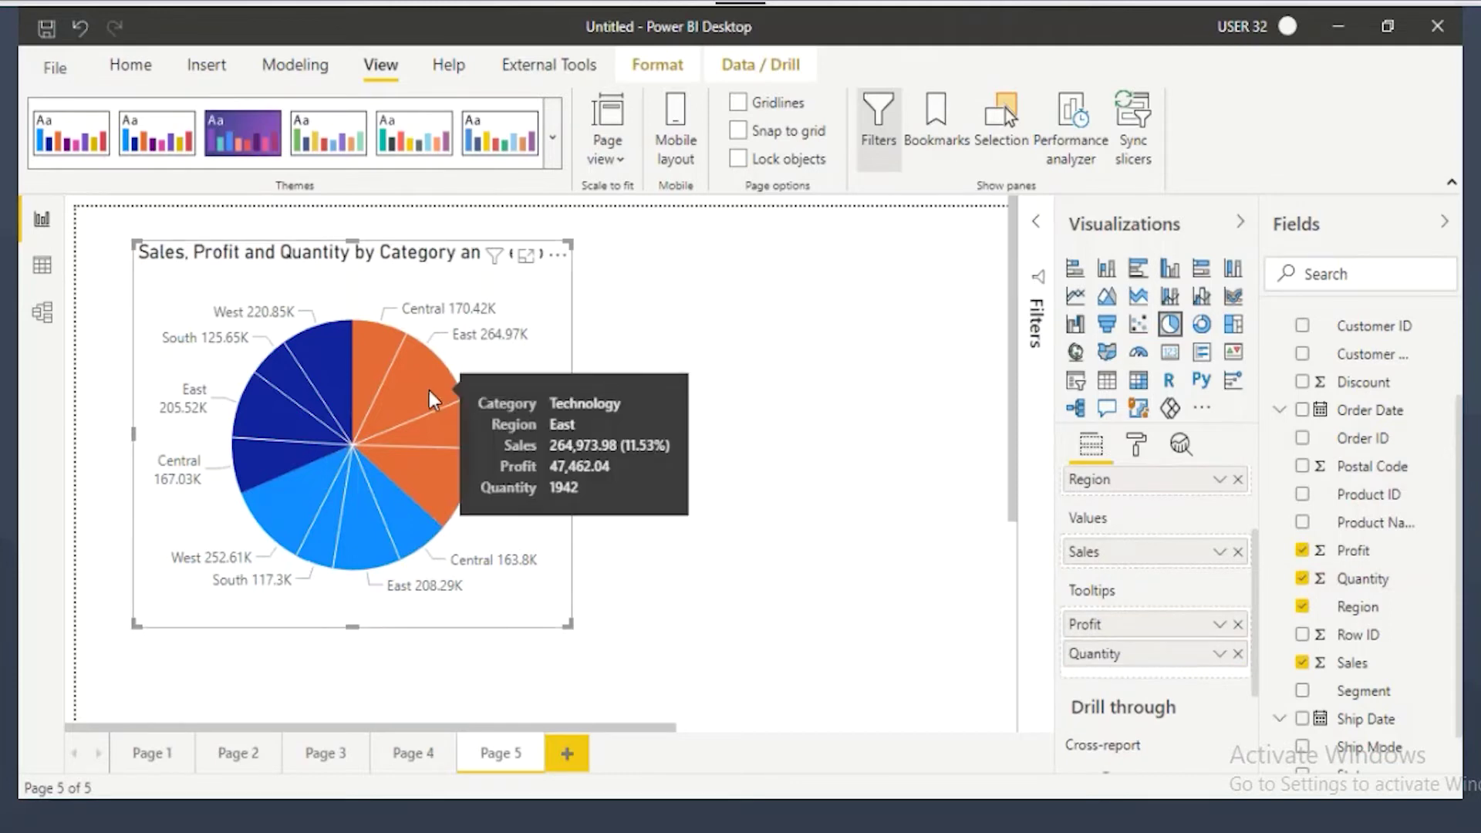
{"action": "left_click_drag", "start_coordinate": [474, 483], "coordinate": [620, 519]}
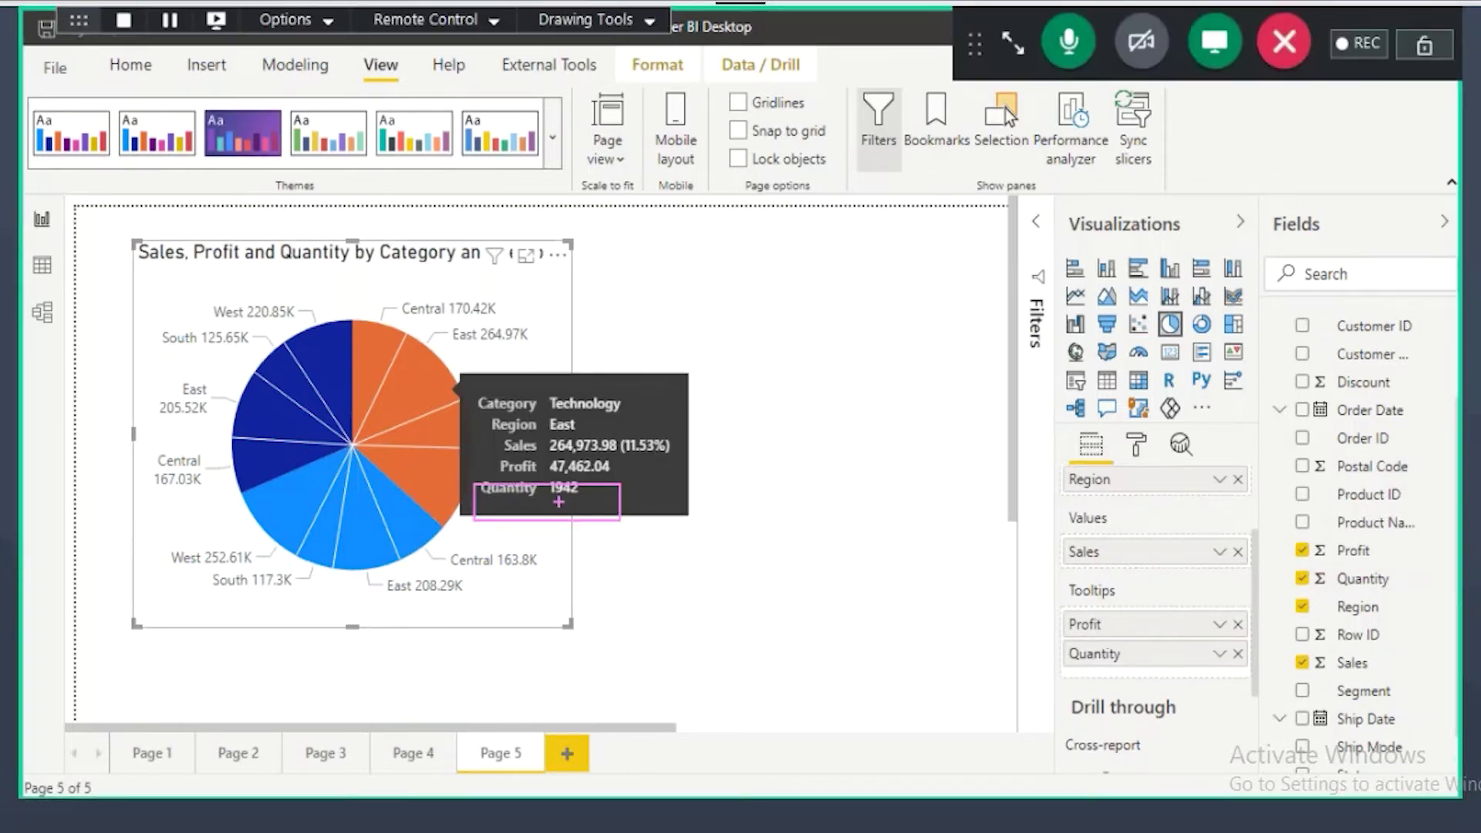
{"action": "left_click_drag", "start_coordinate": [500, 416], "coordinate": [613, 417]}
{"action": "left_click_drag", "start_coordinate": [492, 430], "coordinate": [574, 432]}
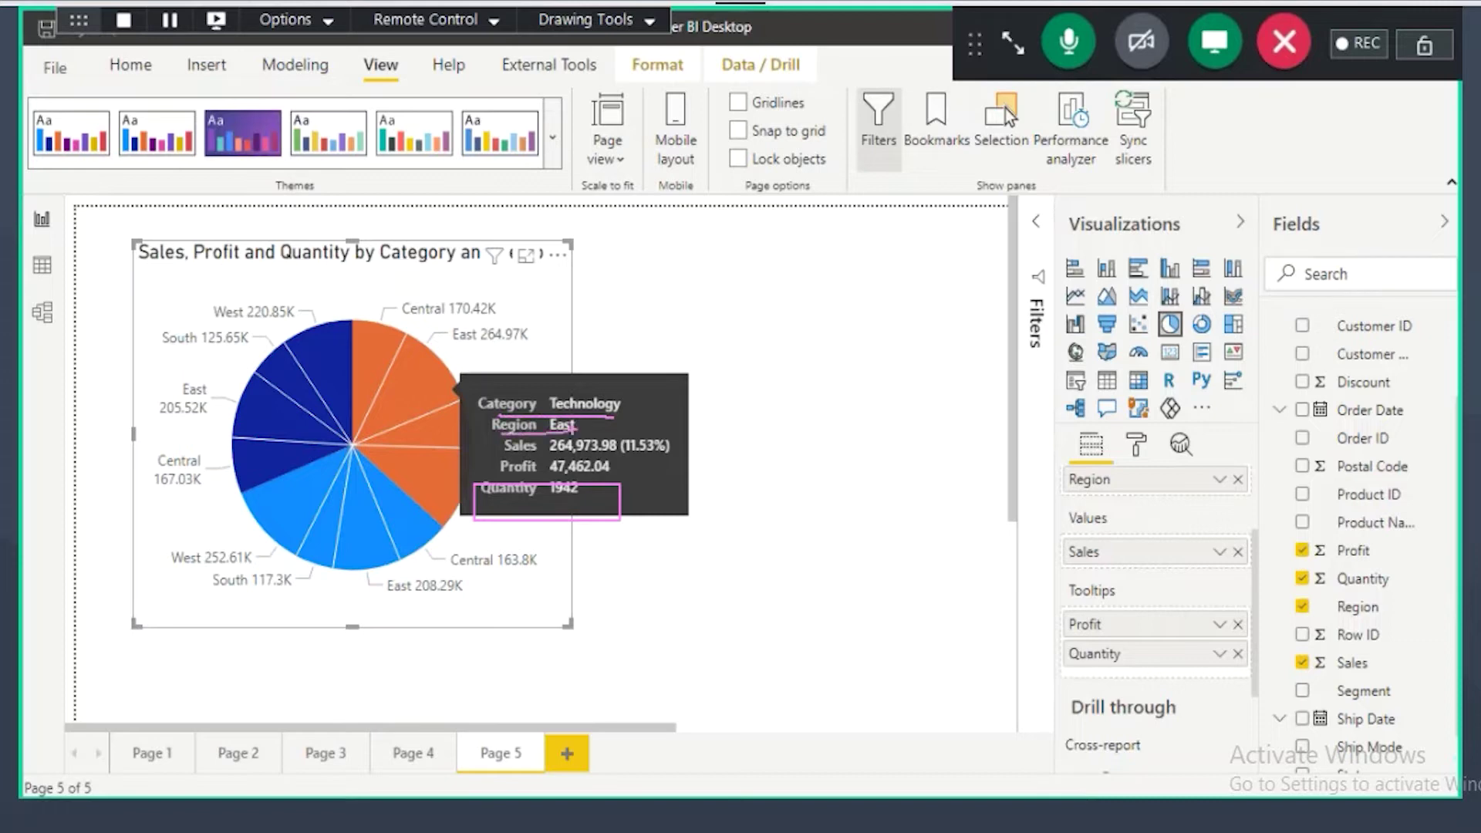
{"action": "left_click_drag", "start_coordinate": [551, 499], "coordinate": [596, 495]}
{"action": "mouse_move", "coordinate": [498, 457]}
{"action": "left_mouse_down"}
{"action": "mouse_move", "coordinate": [618, 447]}
{"action": "mouse_move", "coordinate": [552, 474]}
{"action": "mouse_move", "coordinate": [585, 474]}
{"action": "left_mouse_up"}
{"action": "key", "text": "Escape"}
Step: Review the fields assigned to the pie chart's Legend, Details, Values and Tooltips wells
{"action": "scroll", "coordinate": [1103, 545], "scroll_direction": "up", "scroll_amount": 2}
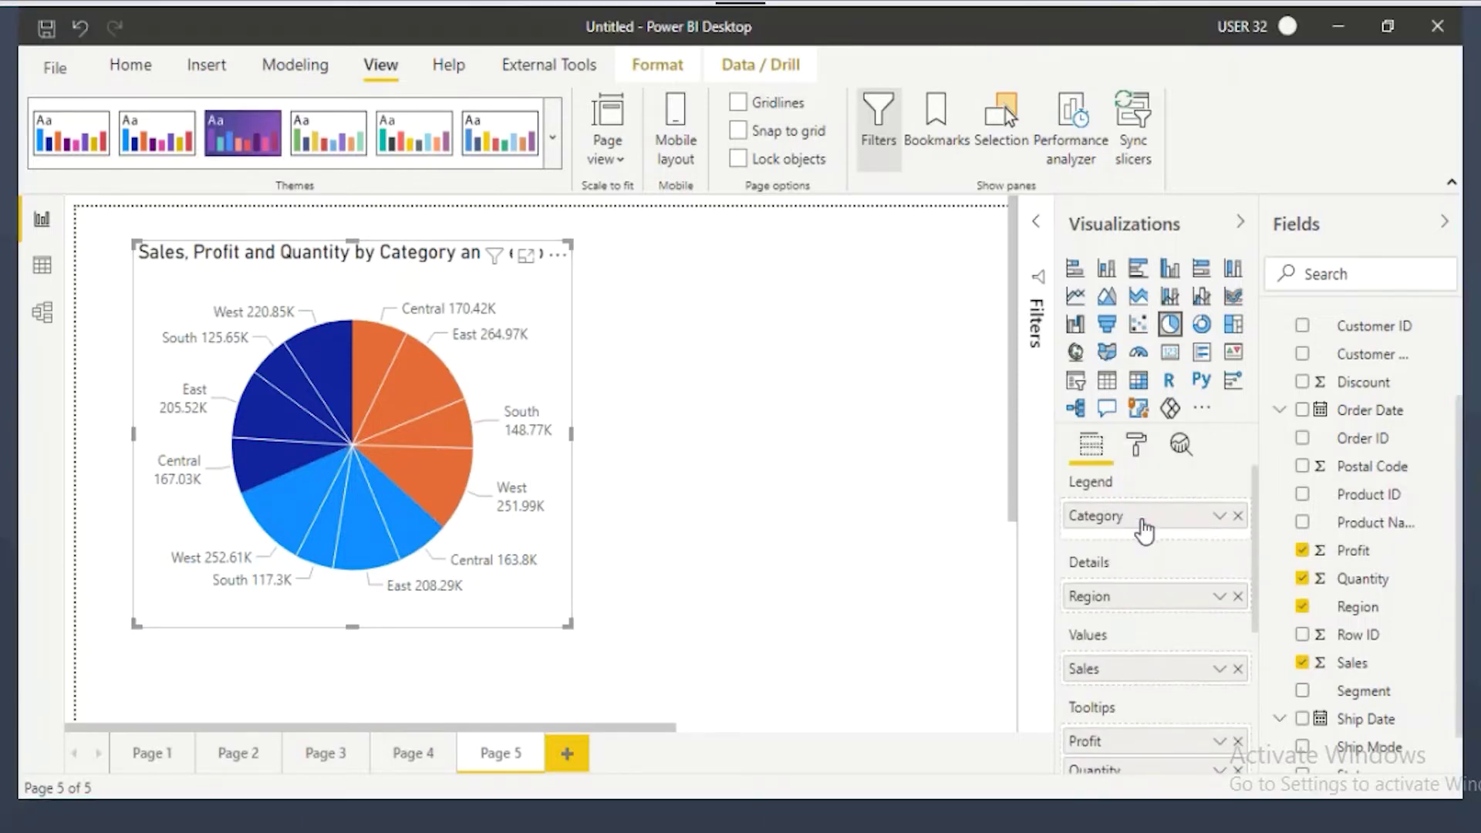
{"action": "mouse_move", "coordinate": [1132, 480]}
{"action": "left_mouse_down"}
{"action": "mouse_move", "coordinate": [1041, 463]}
{"action": "mouse_move", "coordinate": [1018, 522]}
{"action": "mouse_move", "coordinate": [1033, 582]}
{"action": "mouse_move", "coordinate": [1060, 607]}
{"action": "mouse_move", "coordinate": [1105, 610]}
{"action": "mouse_move", "coordinate": [1167, 543]}
{"action": "mouse_move", "coordinate": [1154, 482]}
{"action": "mouse_move", "coordinate": [1198, 458]}
{"action": "mouse_move", "coordinate": [1180, 511]}
{"action": "left_mouse_up"}
{"action": "left_click_drag", "start_coordinate": [1057, 611], "coordinate": [1200, 799]}
{"action": "left_click_drag", "start_coordinate": [1172, 729], "coordinate": [1301, 692]}
{"action": "scroll", "coordinate": [1080, 707], "scroll_direction": "down", "scroll_amount": 3}
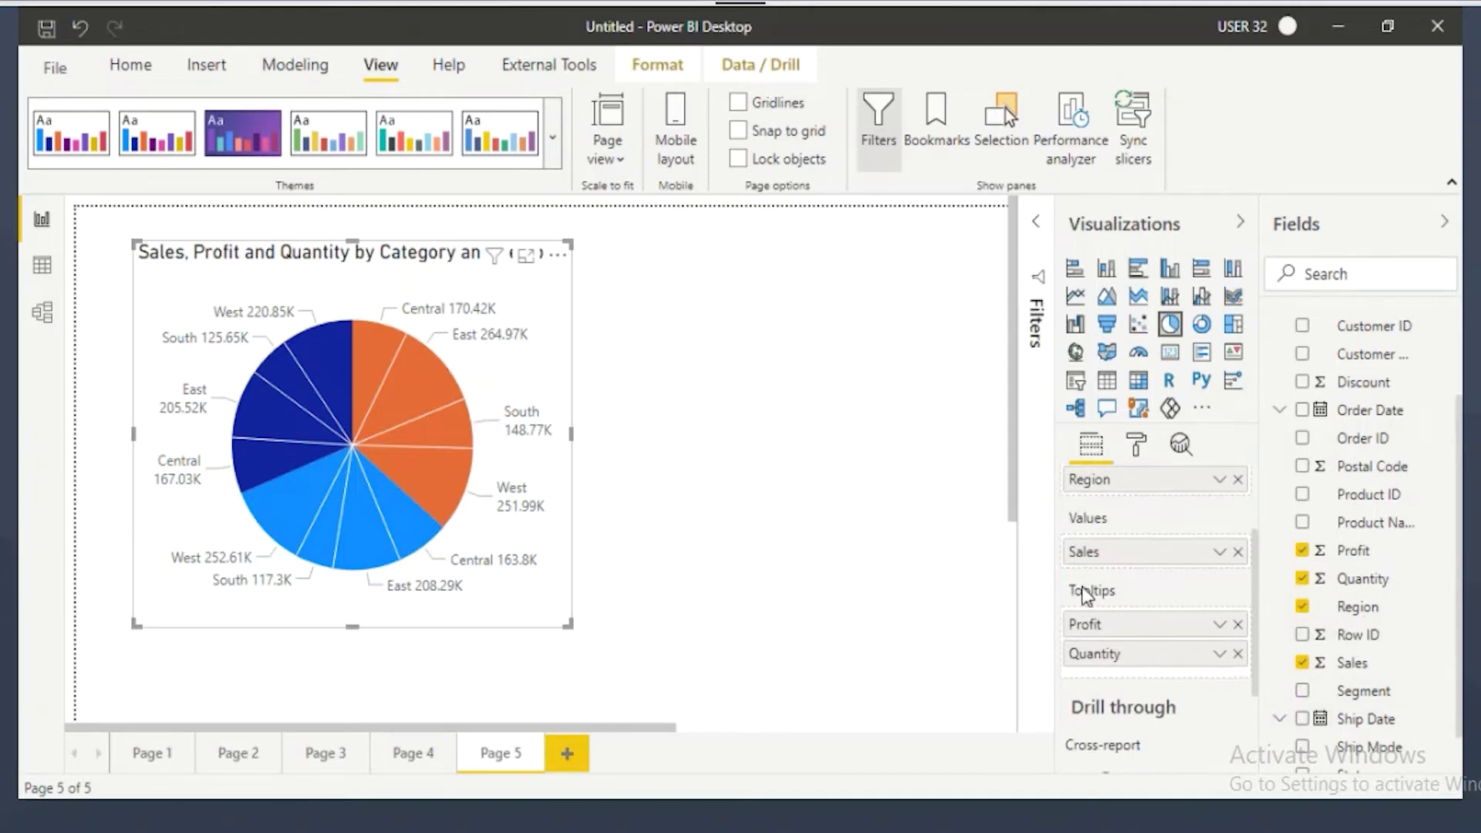
{"action": "scroll", "coordinate": [1108, 614], "scroll_direction": "up", "scroll_amount": 2}
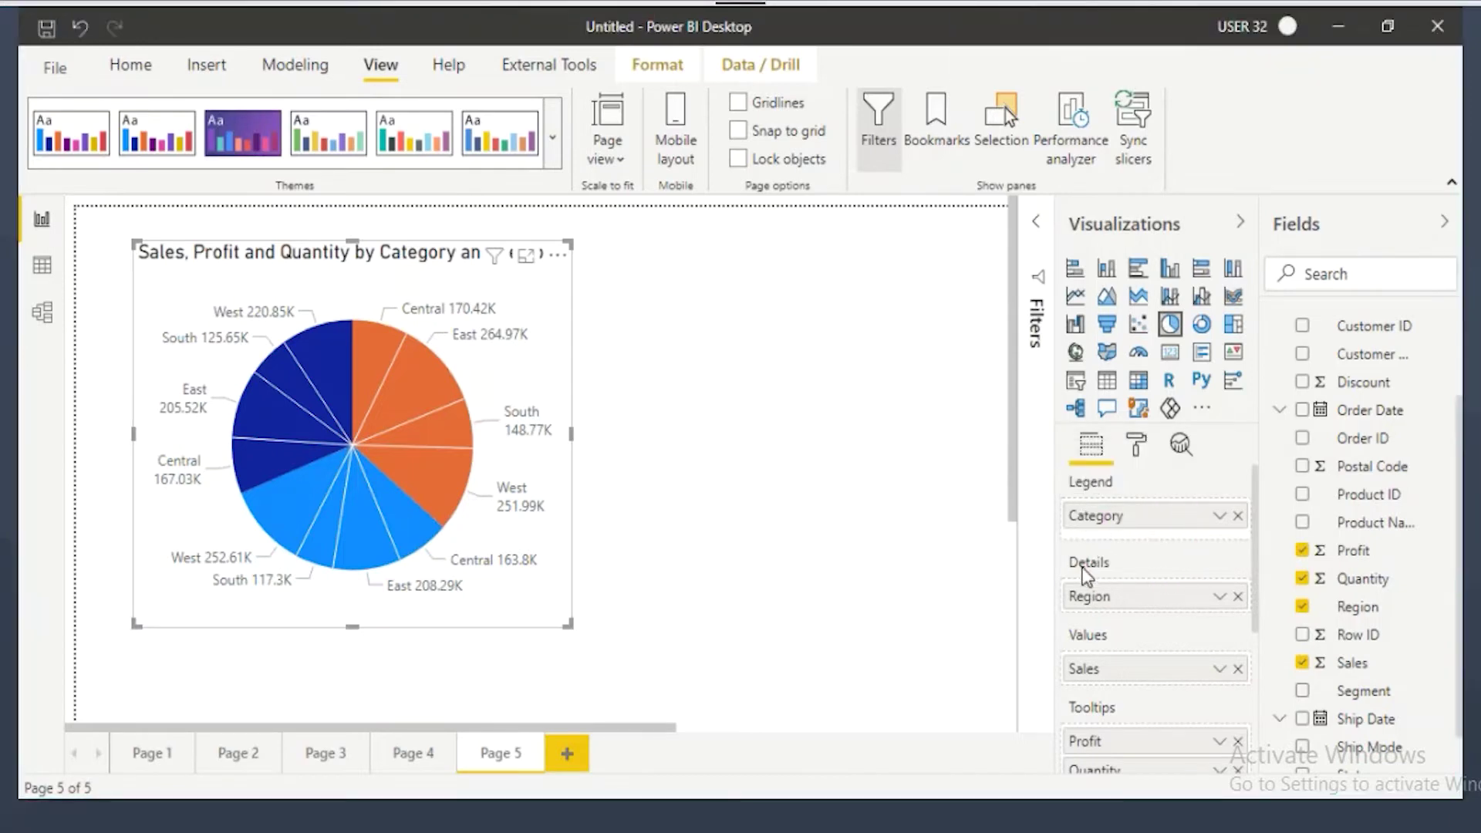
{"action": "scroll", "coordinate": [1120, 633], "scroll_direction": "down", "scroll_amount": 3}
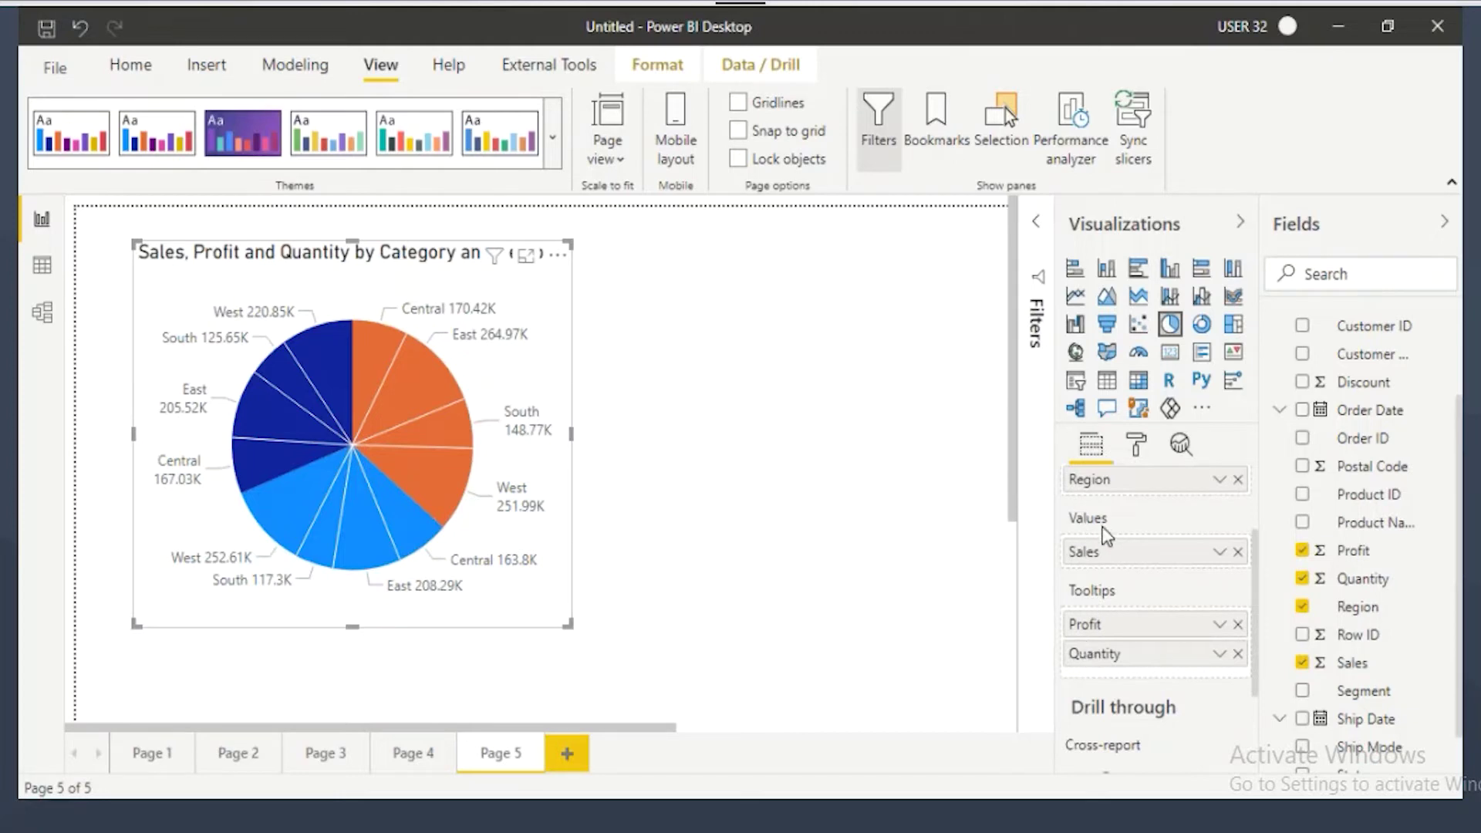
{"action": "scroll", "coordinate": [1100, 530], "scroll_direction": "up", "scroll_amount": 3}
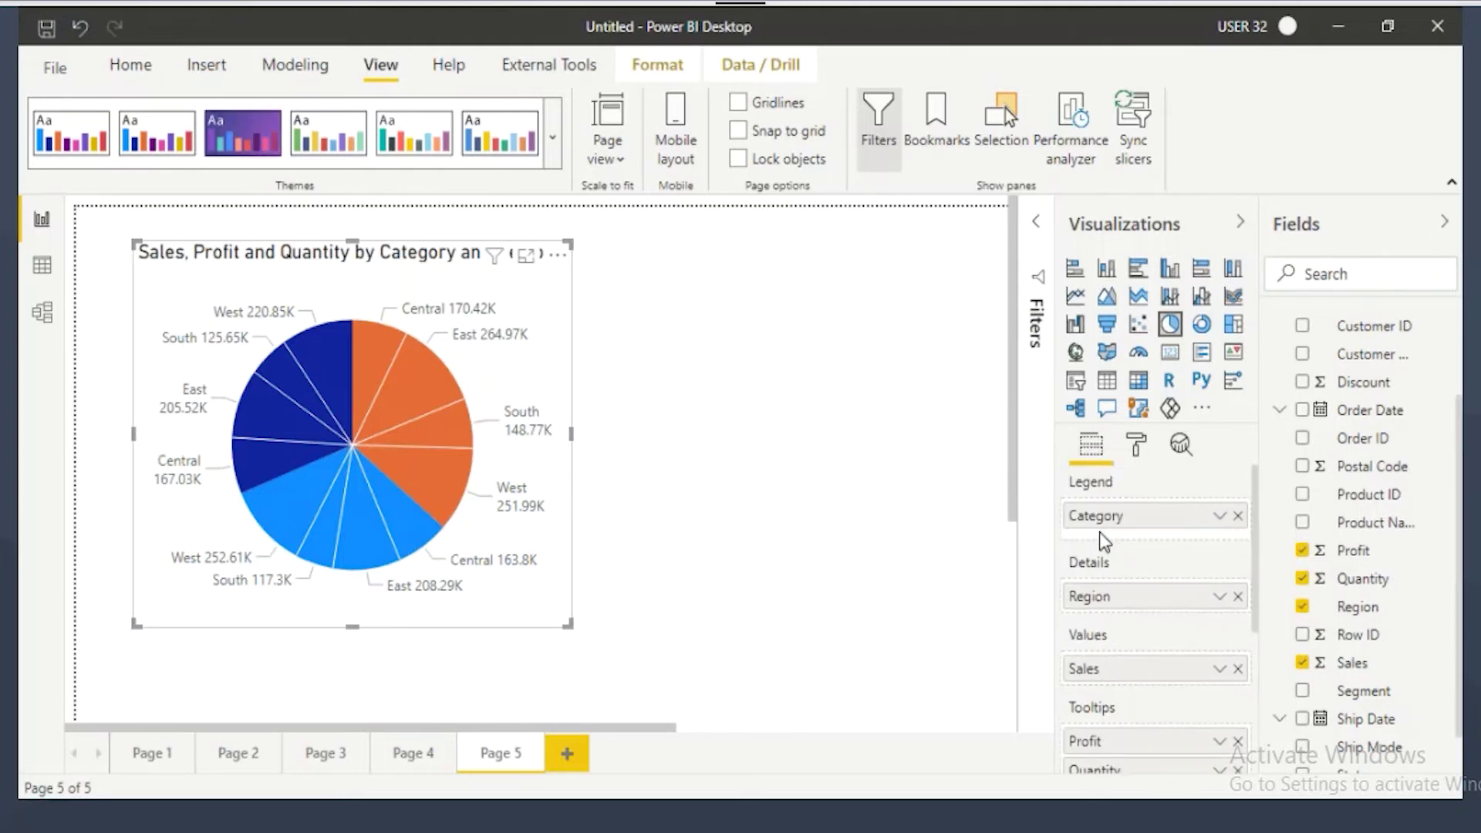
{"action": "mouse_move", "coordinate": [446, 265]}
{"action": "left_mouse_down"}
{"action": "mouse_move", "coordinate": [457, 313]}
{"action": "mouse_move", "coordinate": [442, 265]}
{"action": "left_mouse_up"}
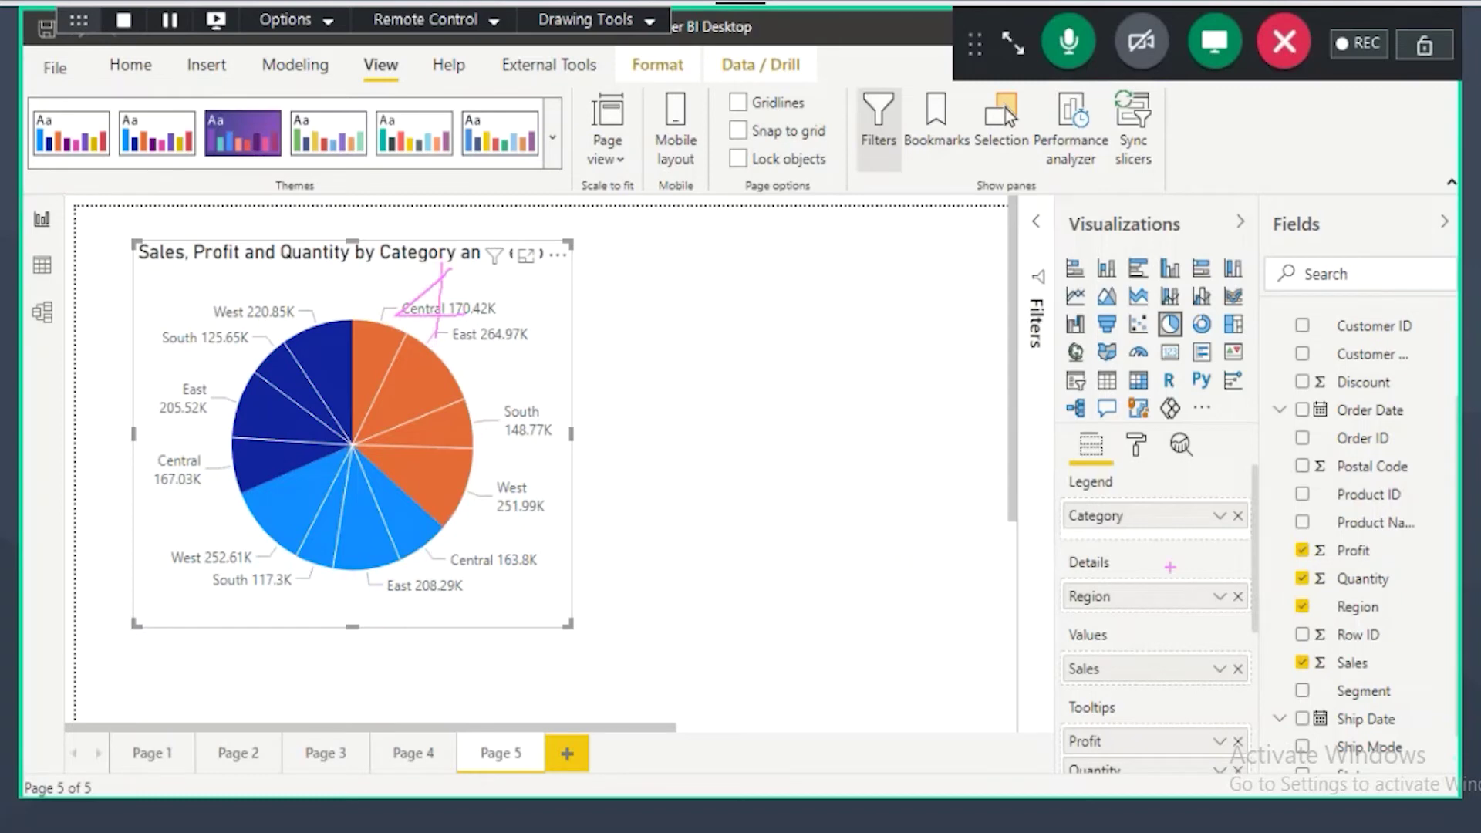
Step: Examine the pie chart's field wells from Legend down through Tooltips
{"action": "mouse_move", "coordinate": [1256, 525]}
{"action": "left_mouse_down"}
{"action": "mouse_move", "coordinate": [1113, 431]}
{"action": "mouse_move", "coordinate": [1017, 455]}
{"action": "mouse_move", "coordinate": [983, 672]}
{"action": "mouse_move", "coordinate": [1046, 795]}
{"action": "mouse_move", "coordinate": [1318, 621]}
{"action": "mouse_move", "coordinate": [1267, 500]}
{"action": "mouse_move", "coordinate": [1188, 477]}
{"action": "left_mouse_up"}
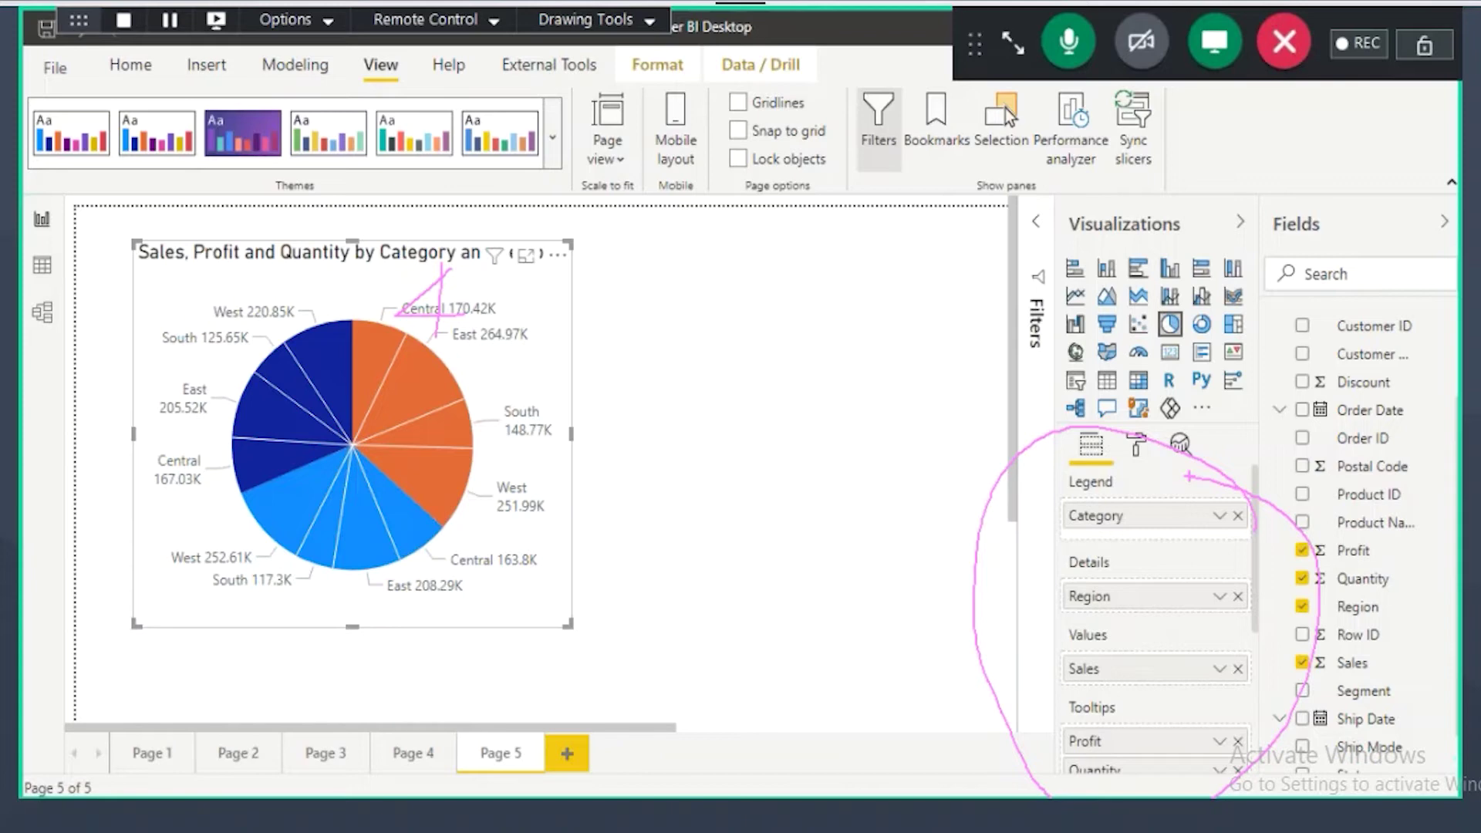
{"action": "mouse_move", "coordinate": [1090, 534]}
{"action": "left_mouse_down"}
{"action": "mouse_move", "coordinate": [1030, 610]}
{"action": "mouse_move", "coordinate": [1123, 591]}
{"action": "left_mouse_up"}
{"action": "left_click_drag", "start_coordinate": [1086, 544], "coordinate": [1084, 691]}
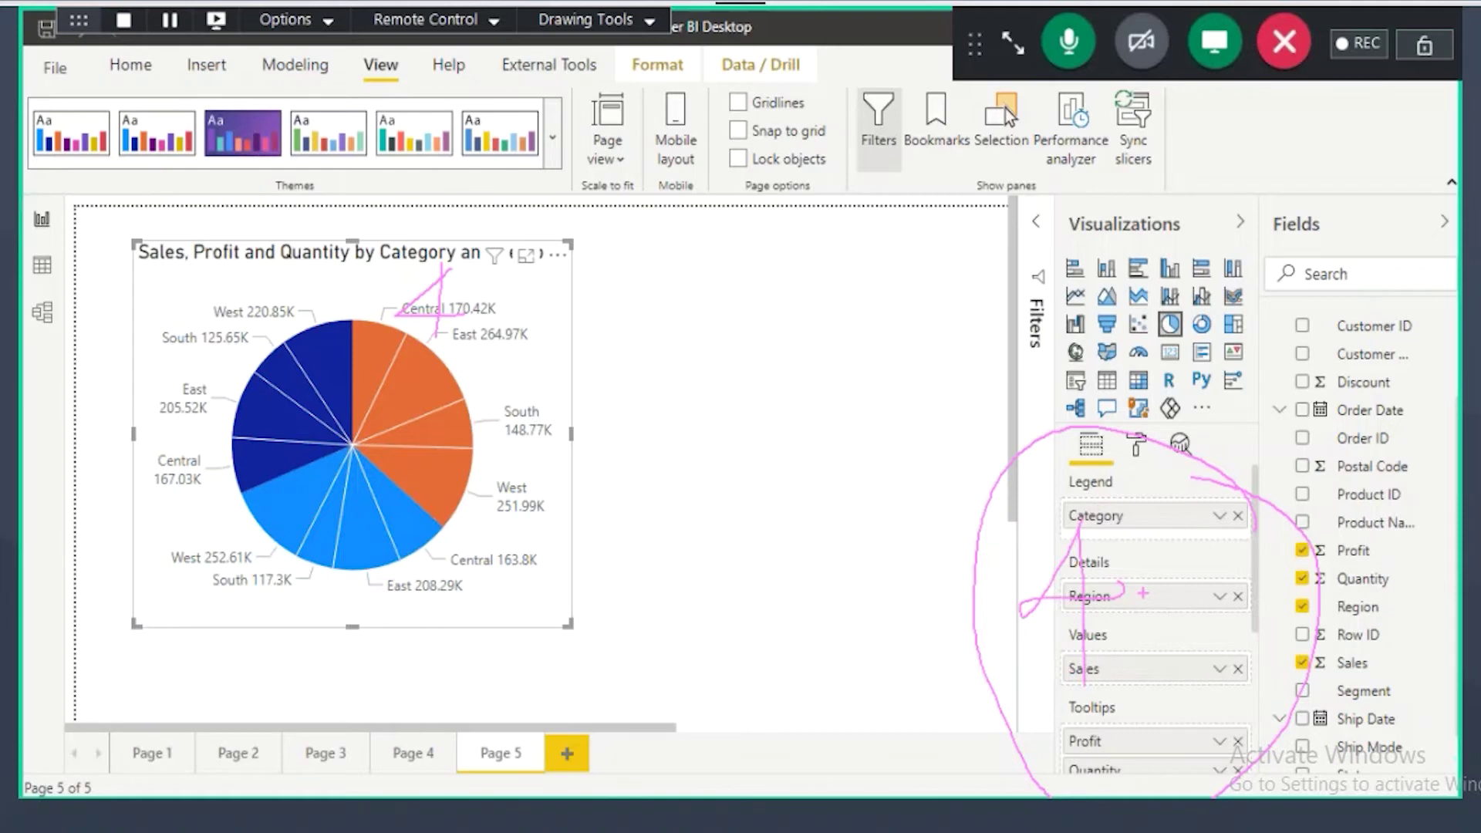
{"action": "key", "text": "Escape"}
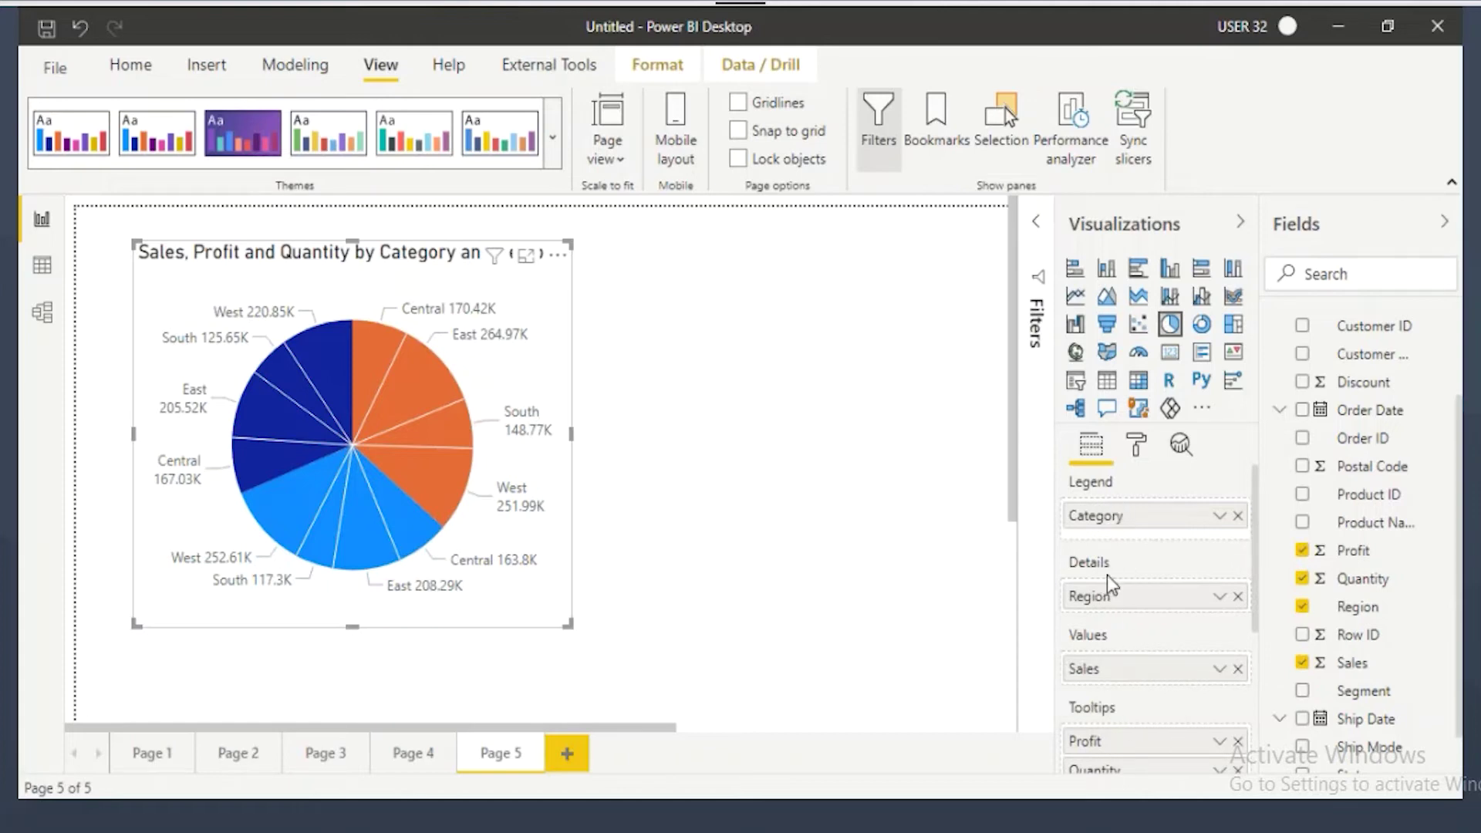
{"action": "scroll", "coordinate": [1108, 624], "scroll_direction": "down", "scroll_amount": 4}
{"action": "scroll", "coordinate": [1108, 624], "scroll_direction": "up", "scroll_amount": 4}
Step: Switch to Notepad and review the scenario list from "Category wise Sales" to "Category , Region wise Sales, Profit & Quantity"
{"action": "key", "text": "alt+Tab"}
{"action": "scroll", "coordinate": [741, 417], "scroll_direction": "up", "scroll_amount": 2}
{"action": "left_click", "coordinate": [23, 325]}
{"action": "left_click_drag", "start_coordinate": [24, 325], "coordinate": [562, 622]}
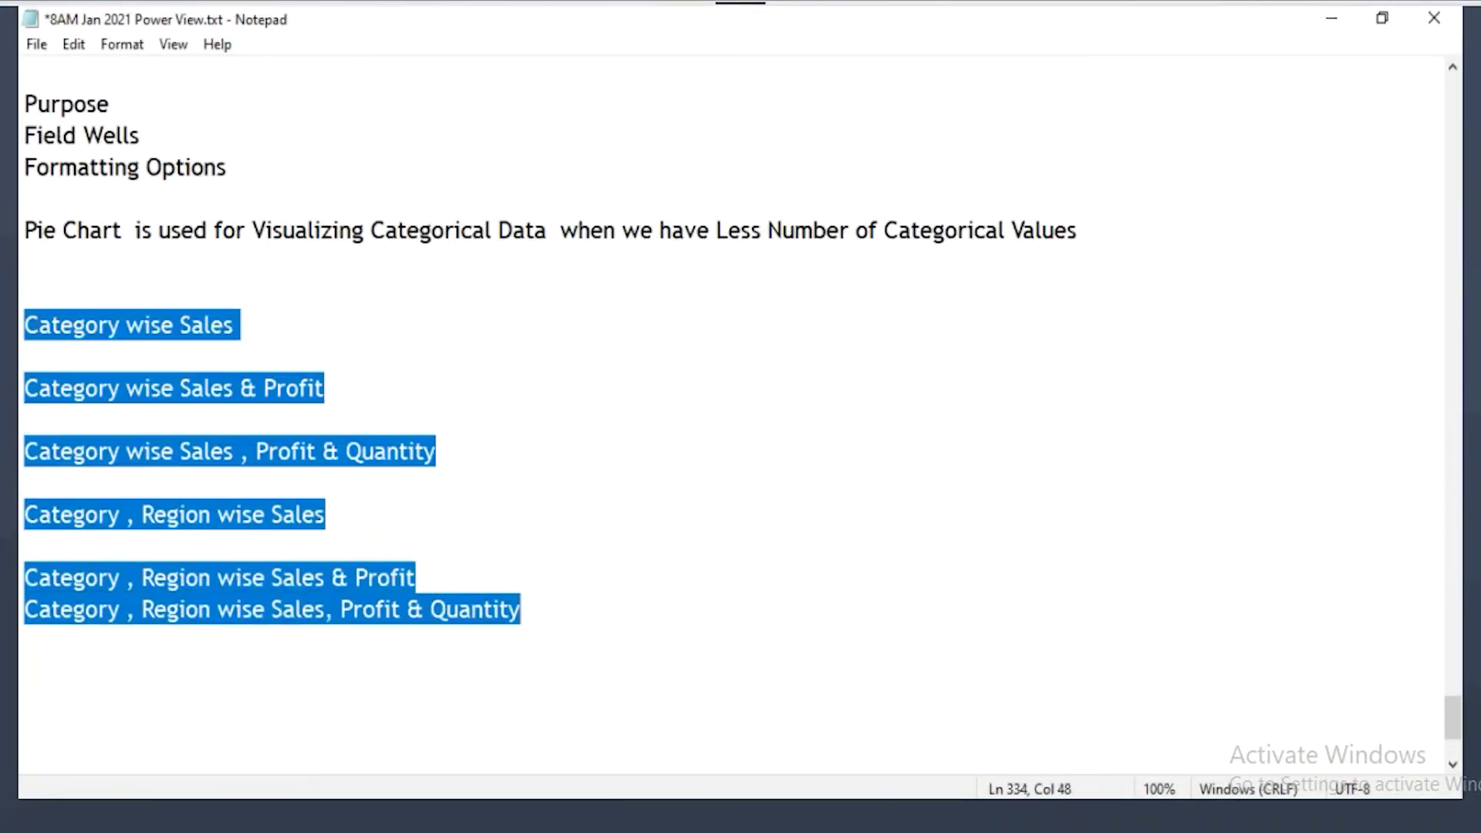
Step: Switch back to Power BI Desktop and add a slicer on the Region field beside the Page 5 pie chart
{"action": "key", "text": "alt+Tab"}
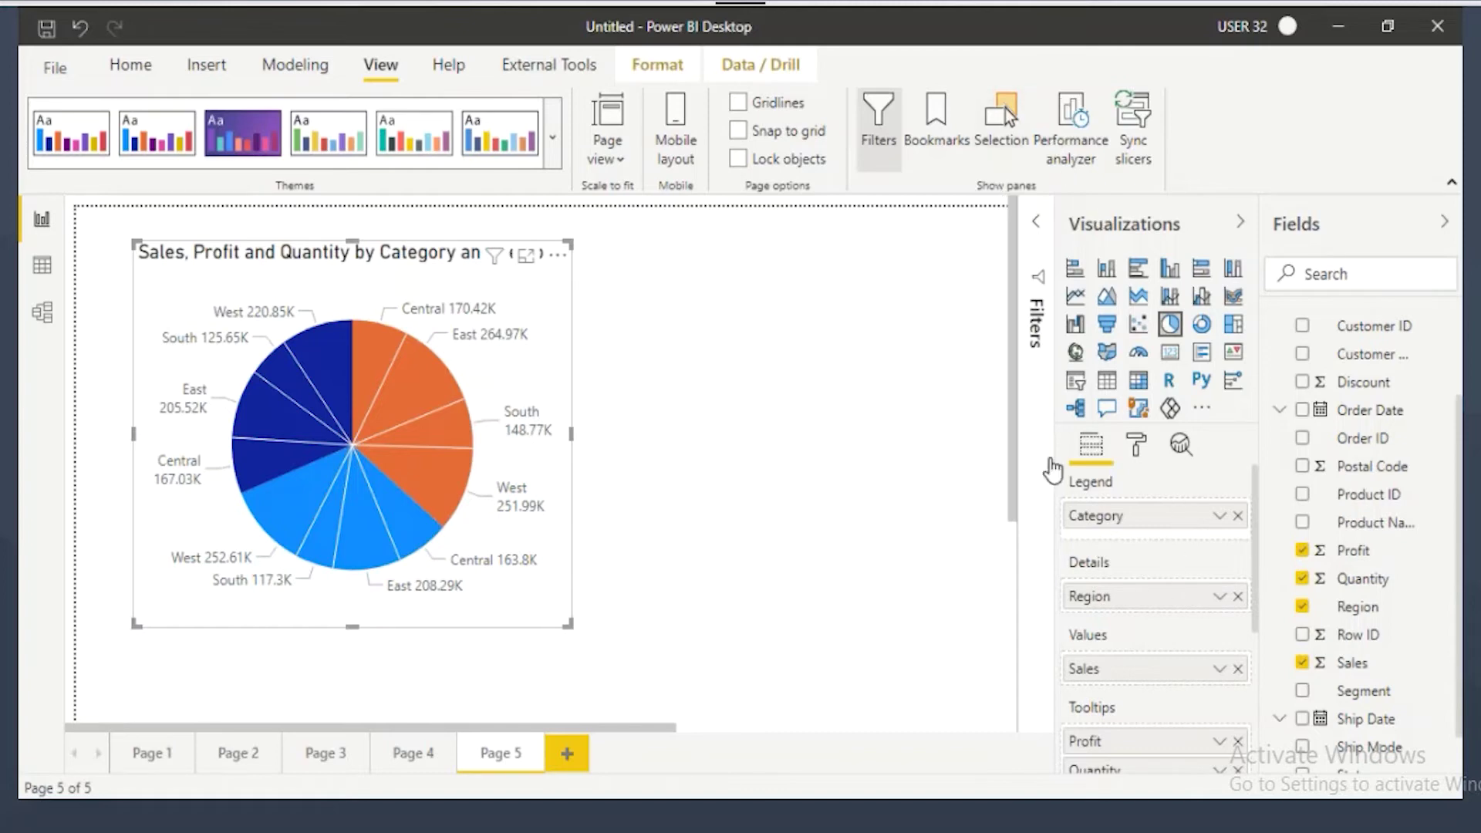
{"action": "left_click", "coordinate": [1141, 457]}
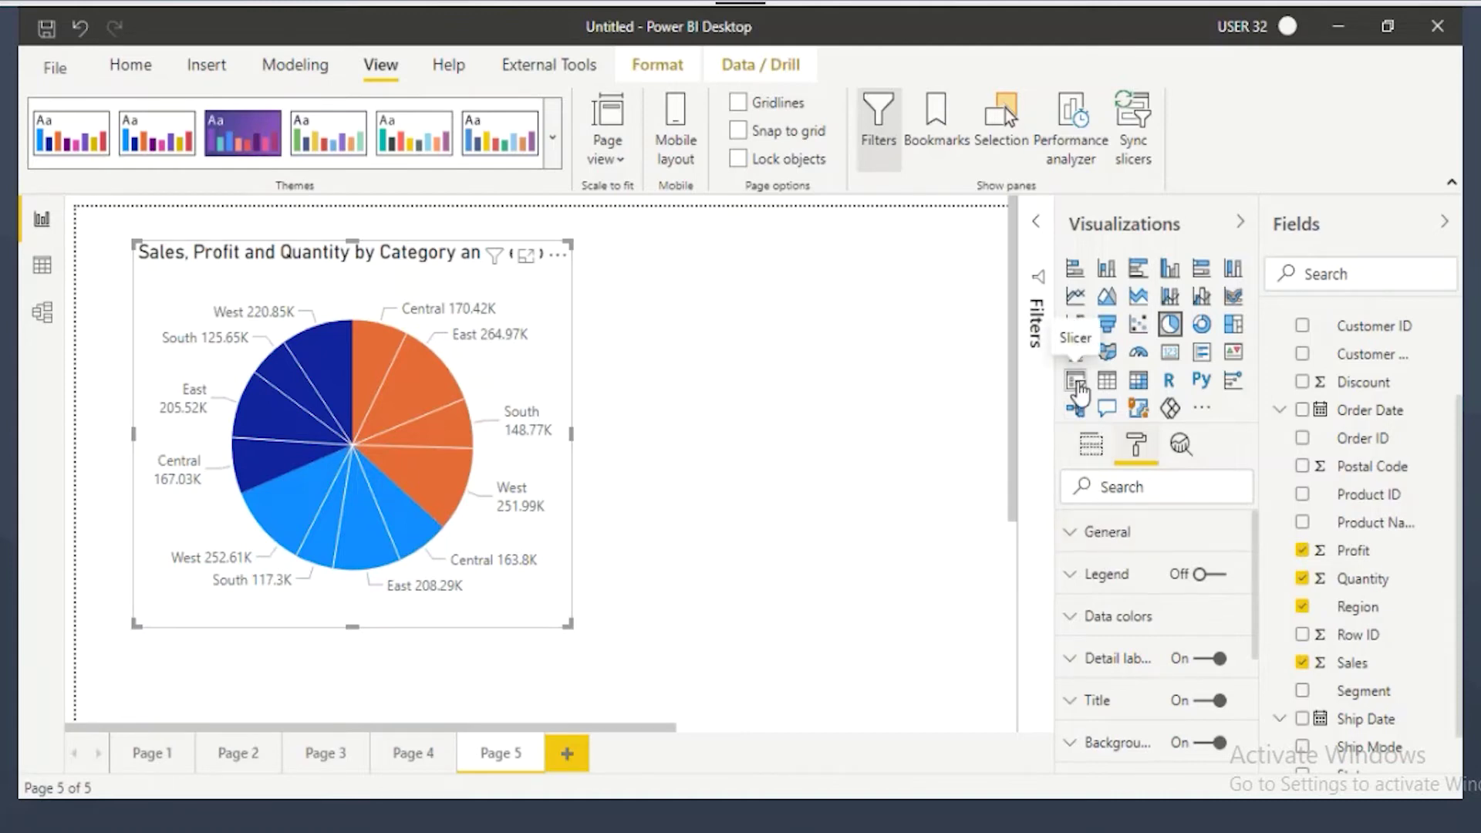
{"action": "left_click", "coordinate": [720, 247]}
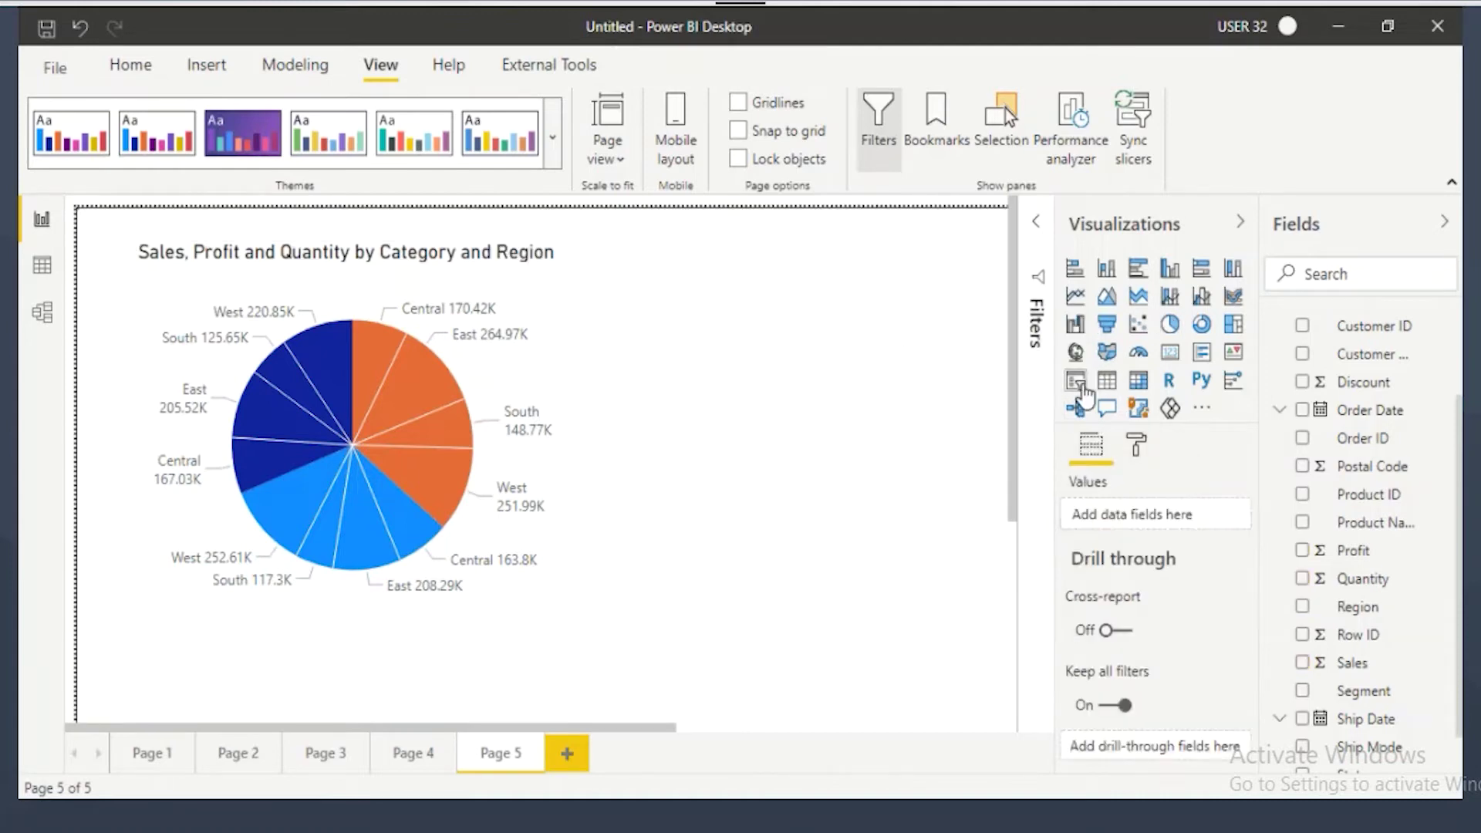
{"action": "left_click", "coordinate": [1076, 379]}
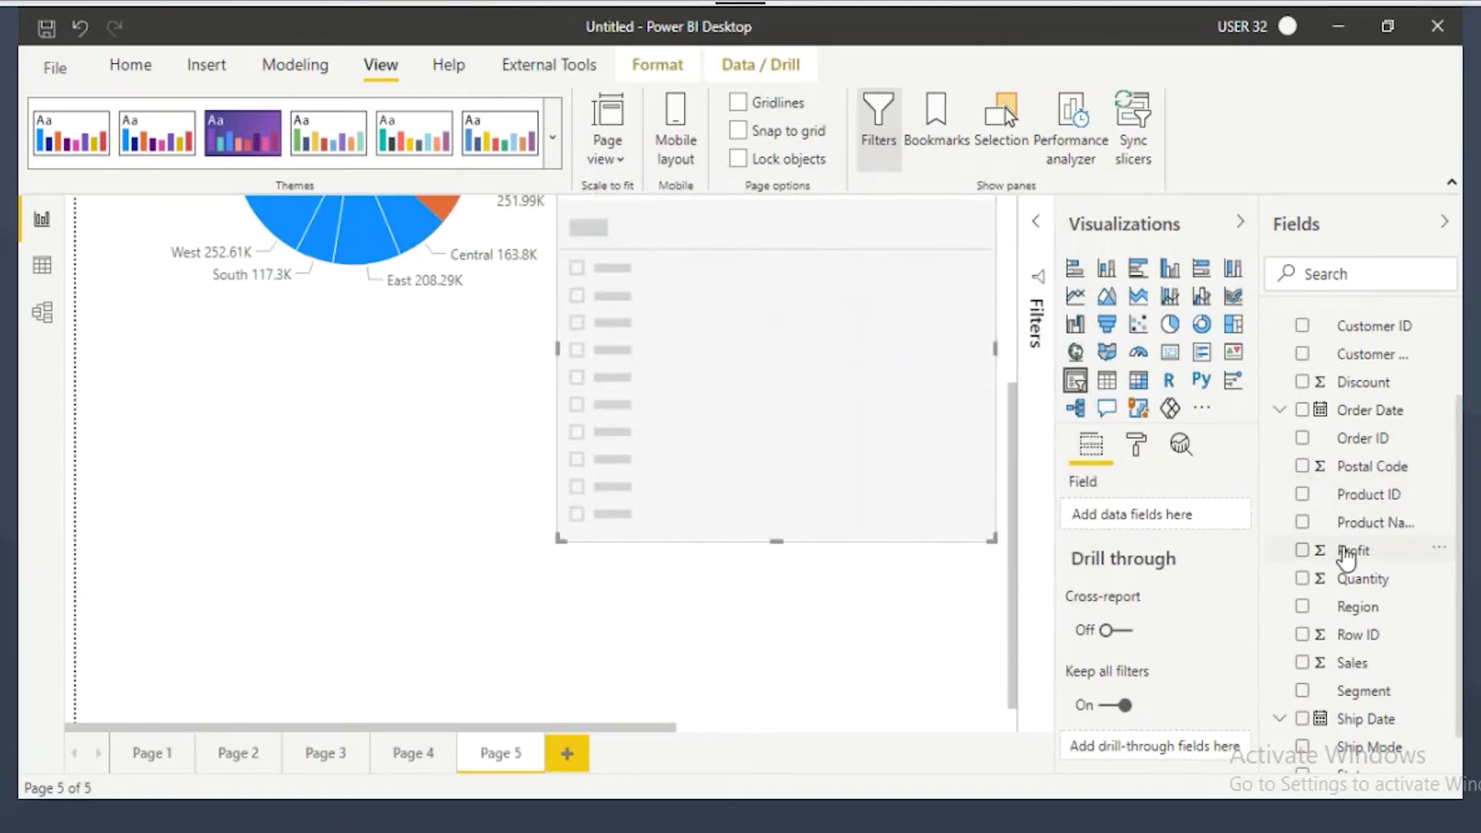
{"action": "left_click_drag", "start_coordinate": [1349, 615], "coordinate": [856, 413]}
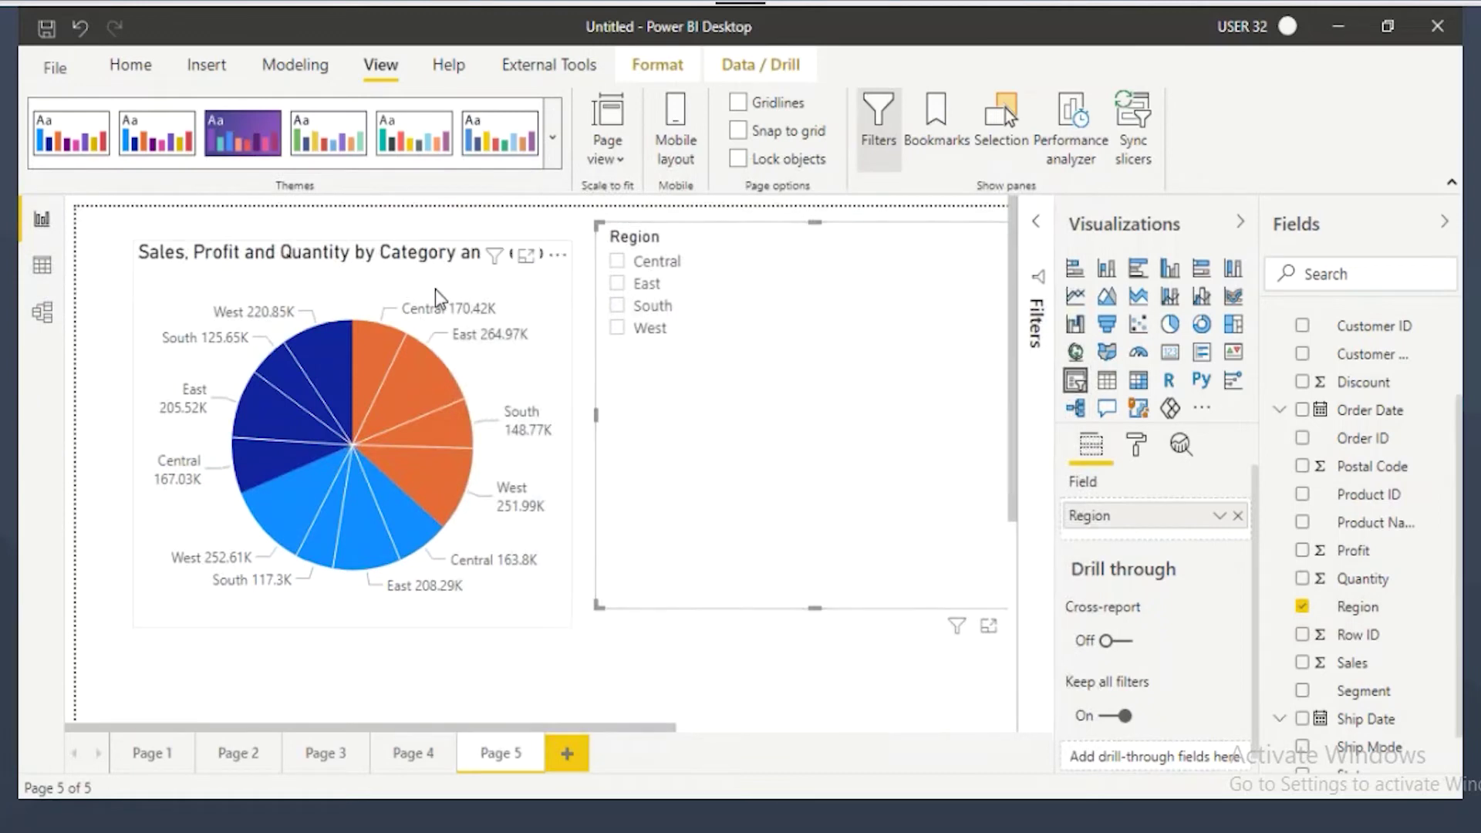
Step: Turn on the Page 5 pie chart's border and set its color to light gray
{"action": "left_click", "coordinate": [421, 282]}
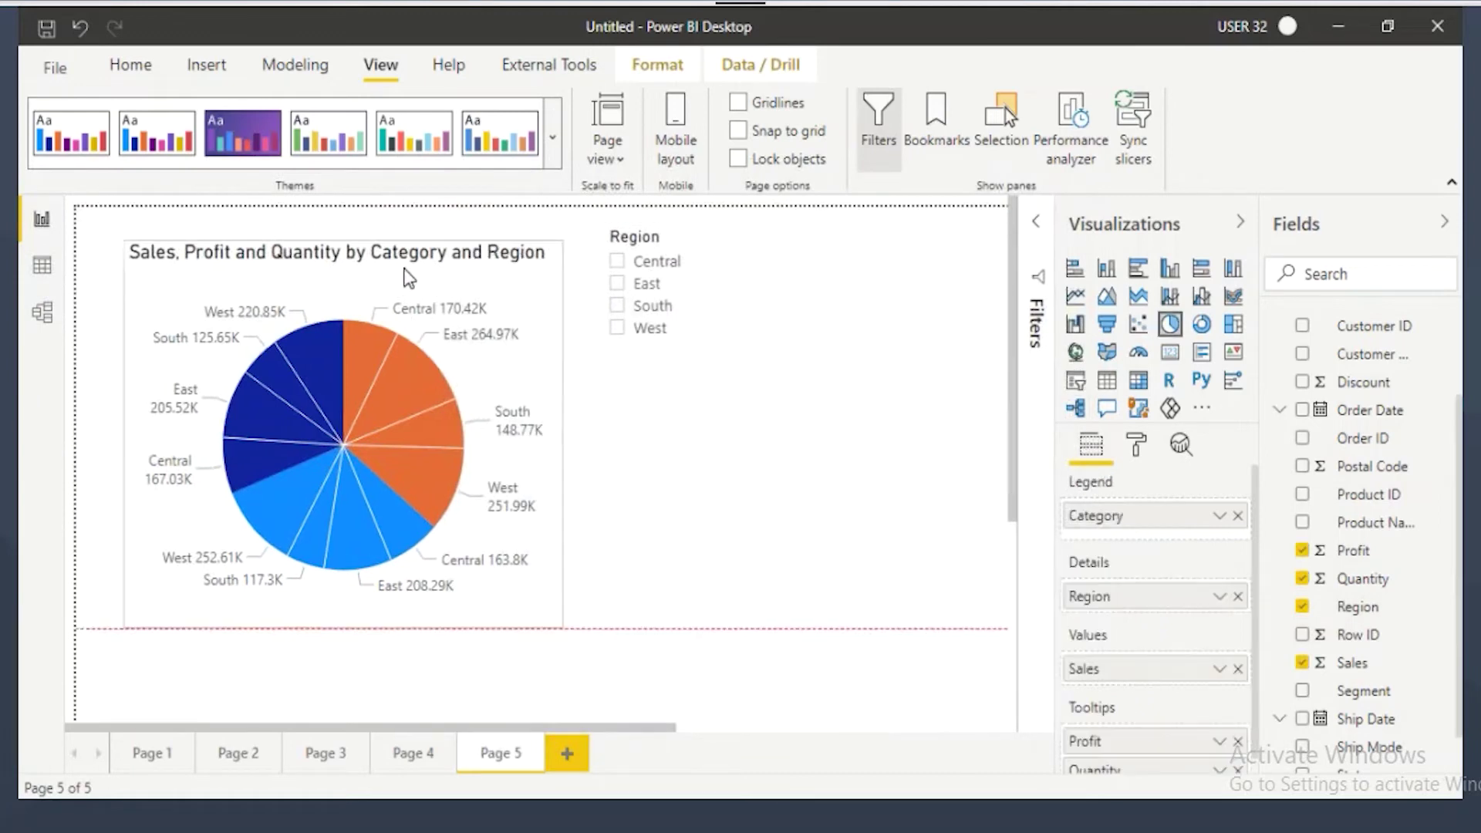
{"action": "left_click", "coordinate": [1138, 451]}
{"action": "scroll", "coordinate": [1188, 625], "scroll_direction": "down", "scroll_amount": 5}
{"action": "left_click", "coordinate": [1218, 630]}
{"action": "left_click", "coordinate": [1097, 698]}
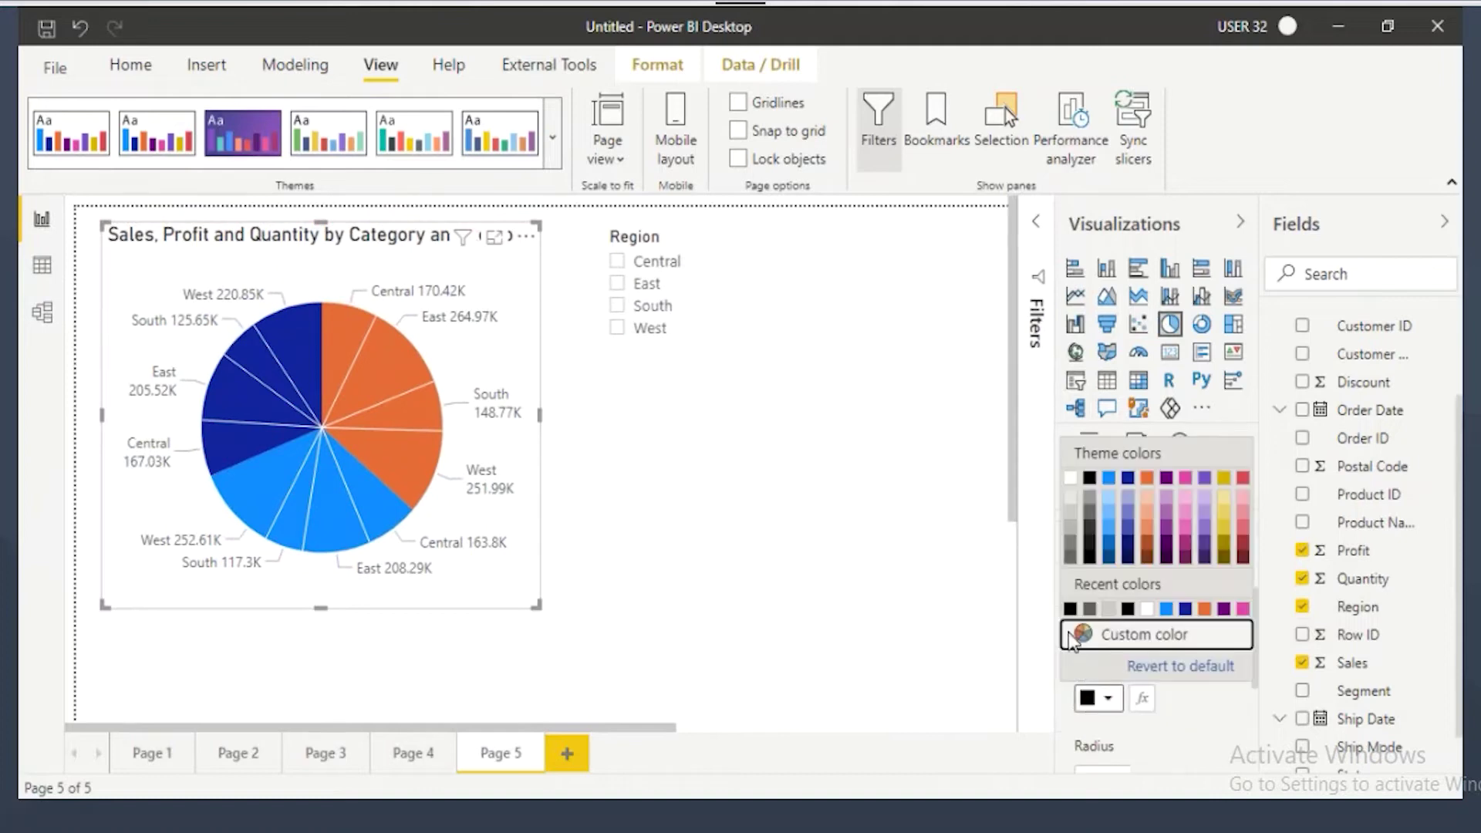
{"action": "left_click", "coordinate": [1109, 608]}
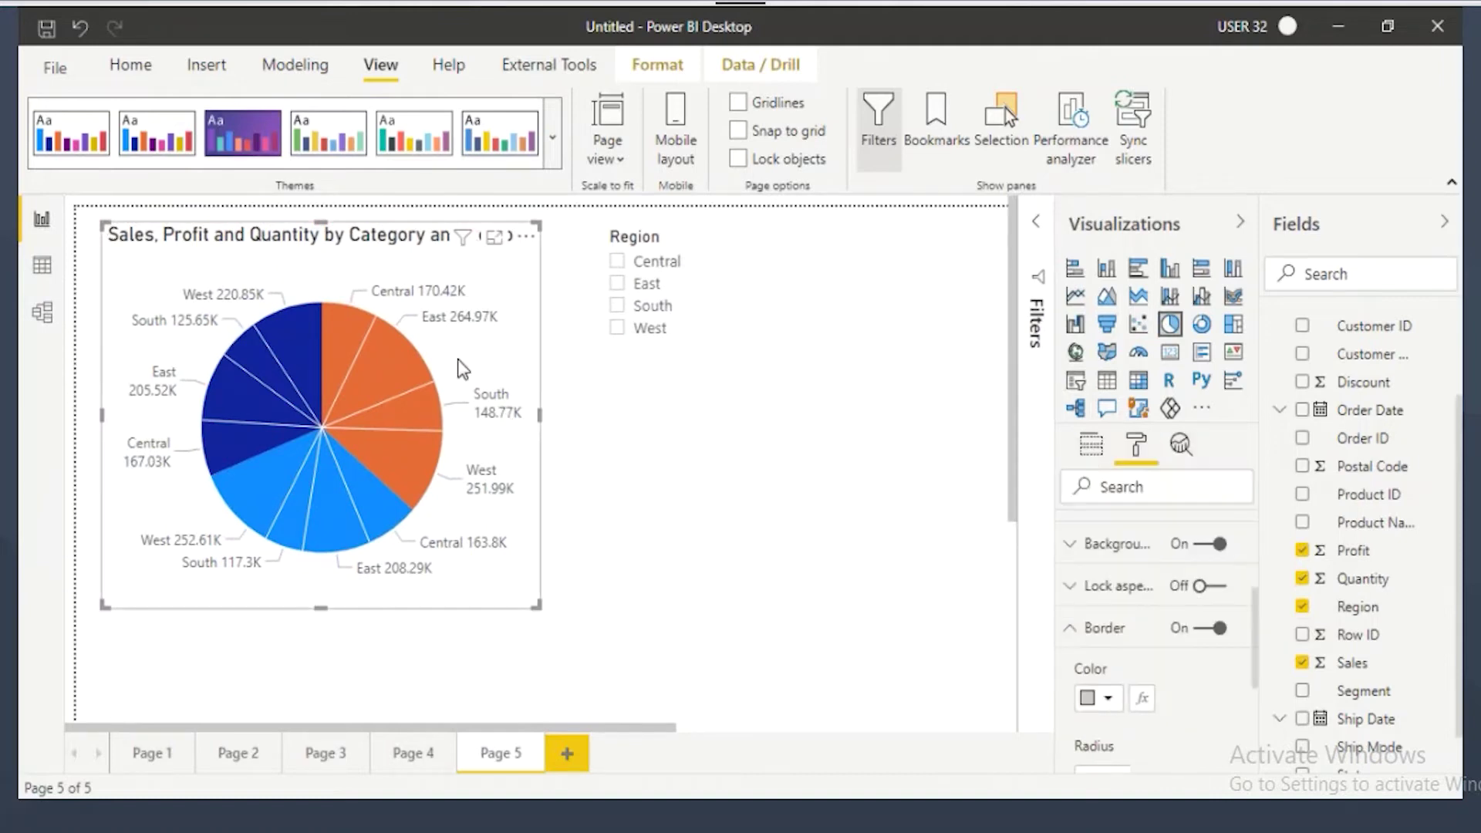
Step: Copy the pie chart's formatting to the Region slicer with Format painter
{"action": "left_click", "coordinate": [124, 69]}
{"action": "left_click", "coordinate": [131, 159]}
{"action": "left_click", "coordinate": [834, 556]}
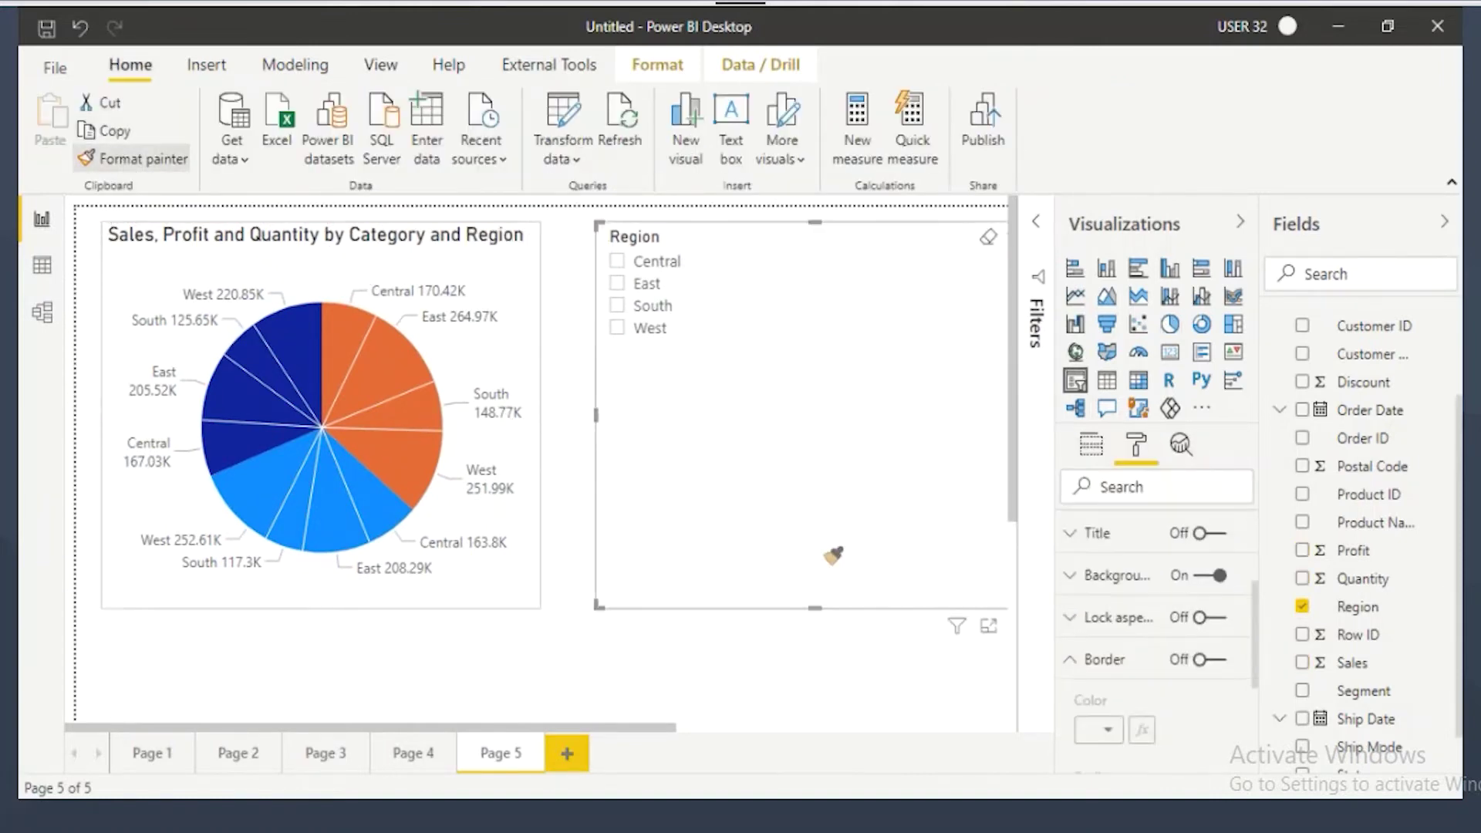
Step: Shrink the Region slicer to fit its four region options and place it beside the pie chart
{"action": "left_click_drag", "start_coordinate": [926, 569], "coordinate": [887, 586]}
{"action": "mouse_move", "coordinate": [982, 617]}
{"action": "left_mouse_down"}
{"action": "mouse_move", "coordinate": [989, 629]}
{"action": "mouse_move", "coordinate": [783, 390]}
{"action": "left_mouse_up"}
{"action": "left_click_drag", "start_coordinate": [659, 369], "coordinate": [714, 368]}
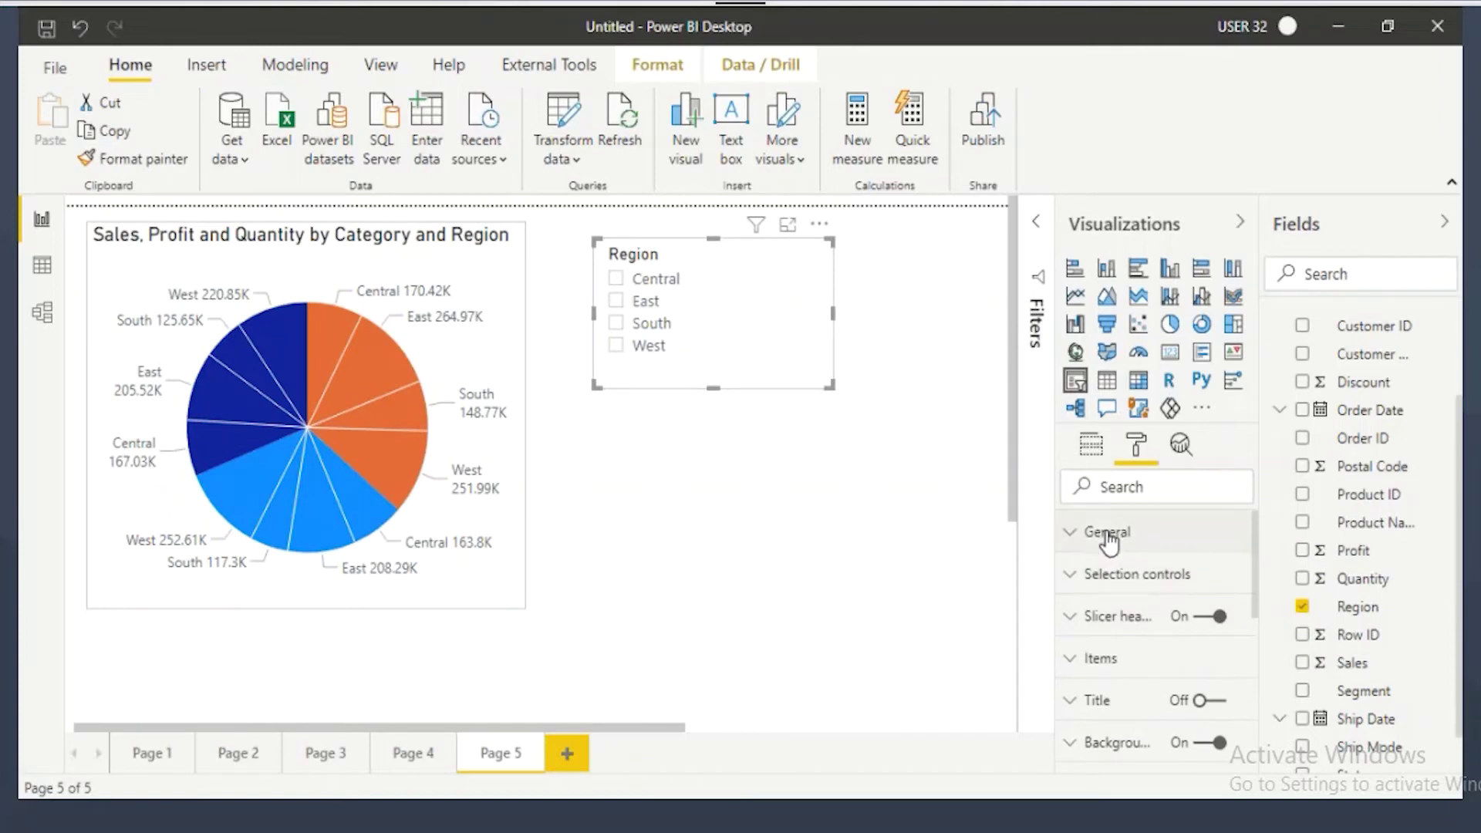
Step: Move the pie chart slightly down so its top edge lines up with the Region slicer
{"action": "mouse_move", "coordinate": [1069, 551]}
{"action": "left_mouse_down"}
{"action": "mouse_move", "coordinate": [1146, 503]}
{"action": "mouse_move", "coordinate": [1046, 532]}
{"action": "mouse_move", "coordinate": [1089, 544]}
{"action": "mouse_move", "coordinate": [1082, 513]}
{"action": "mouse_move", "coordinate": [793, 336]}
{"action": "mouse_move", "coordinate": [795, 317]}
{"action": "mouse_move", "coordinate": [811, 375]}
{"action": "left_mouse_up"}
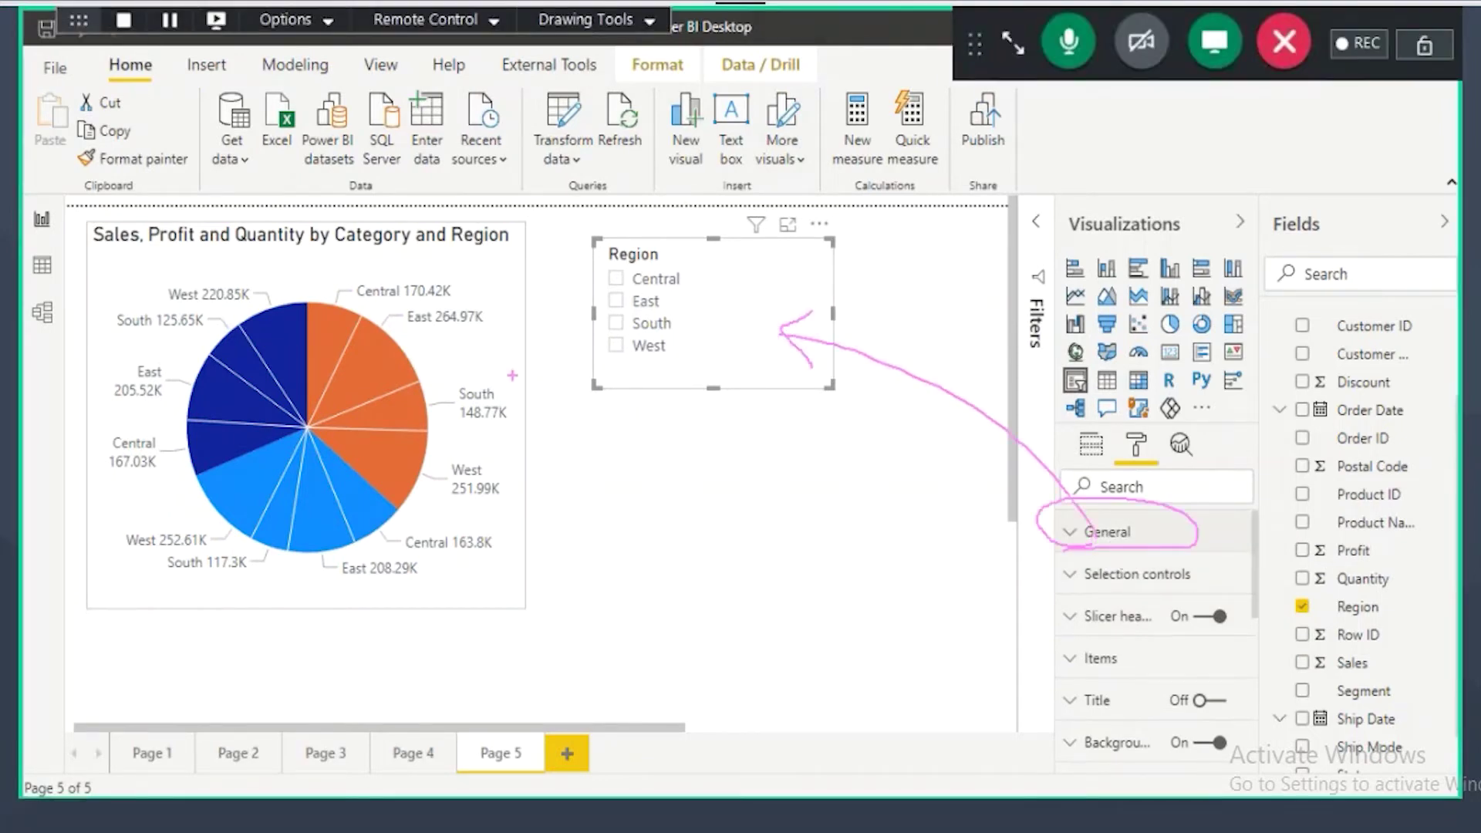
{"action": "left_click", "coordinate": [467, 372]}
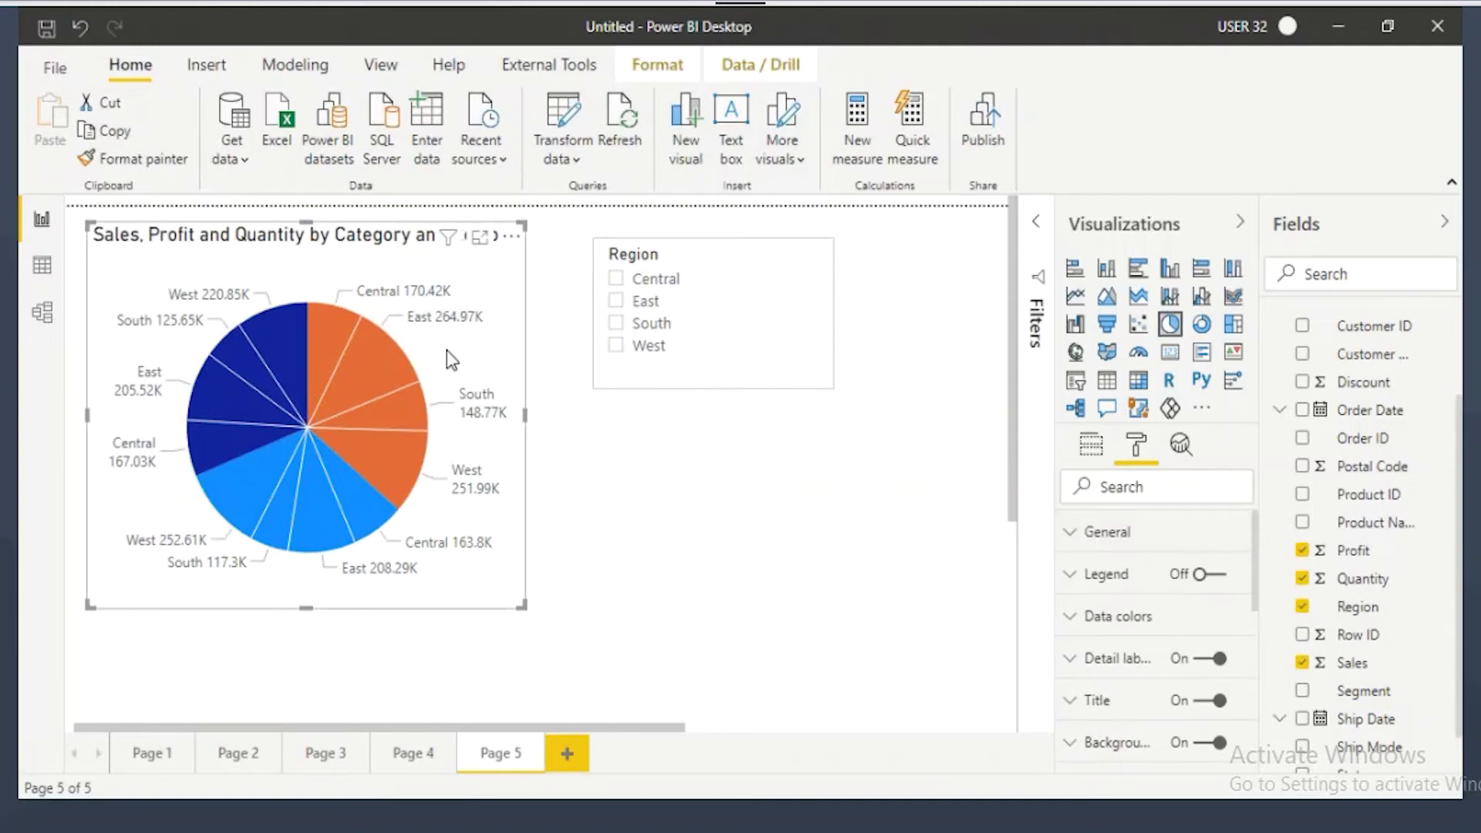
{"action": "left_click_drag", "start_coordinate": [452, 360], "coordinate": [458, 378]}
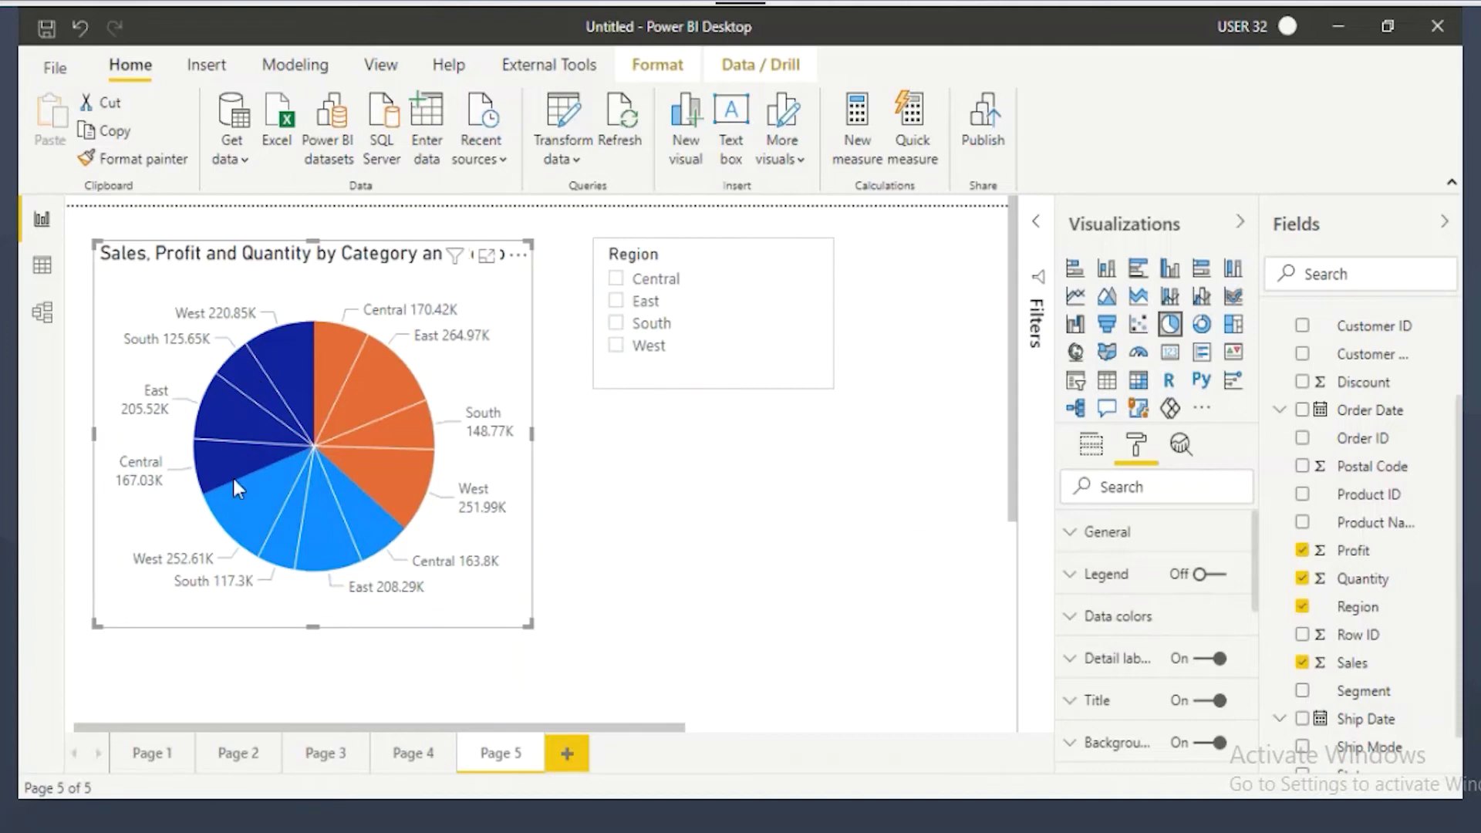
Step: Open the Legend formatting options of the Sales and Profit by Category pie chart on Page 2
{"action": "left_click", "coordinate": [153, 751]}
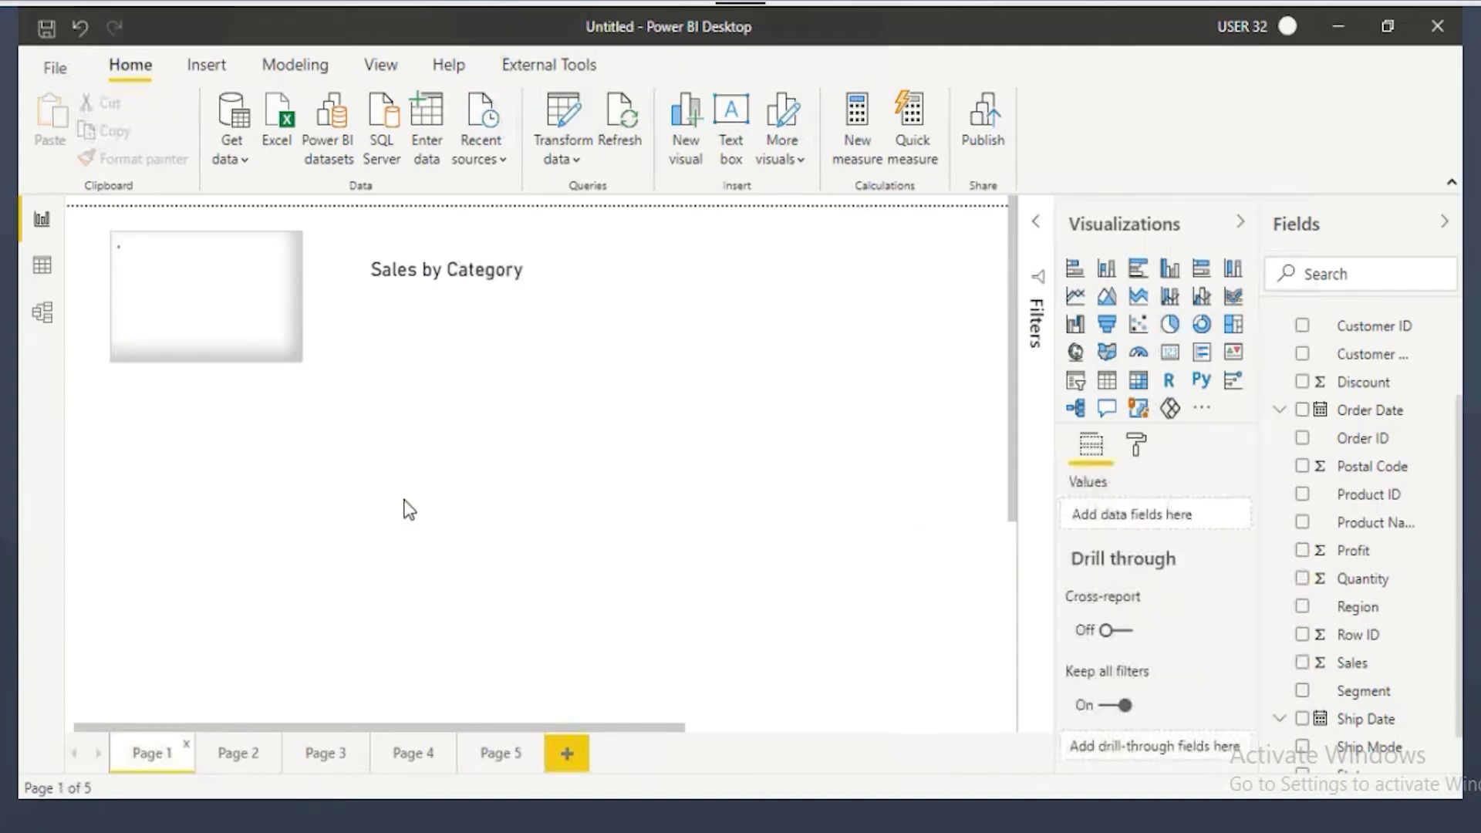
{"action": "left_click", "coordinate": [243, 752]}
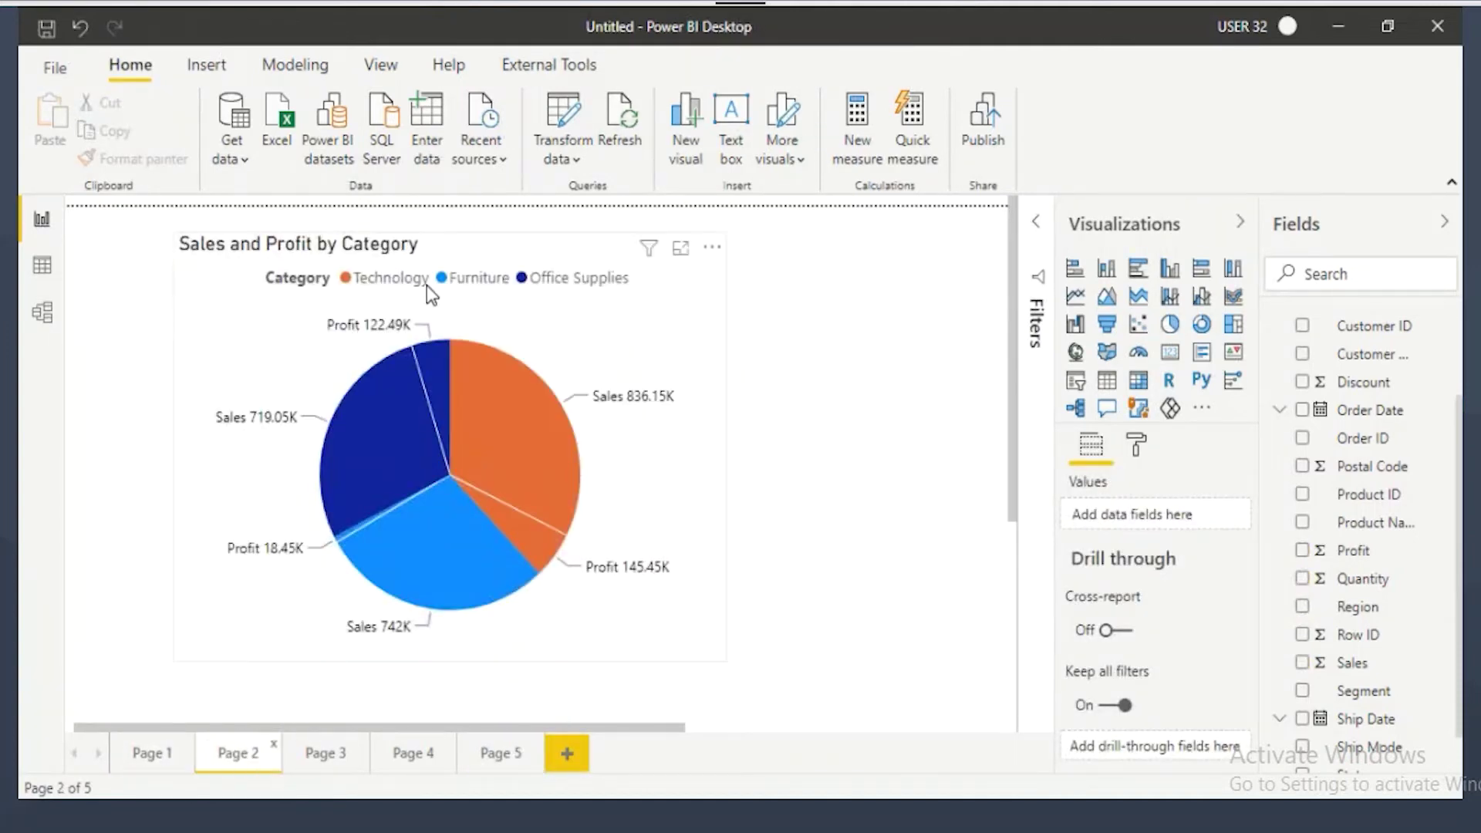
{"action": "mouse_move", "coordinate": [245, 269]}
{"action": "left_mouse_down"}
{"action": "mouse_move", "coordinate": [529, 308]}
{"action": "mouse_move", "coordinate": [648, 304]}
{"action": "left_mouse_up"}
{"action": "left_click", "coordinate": [1134, 448]}
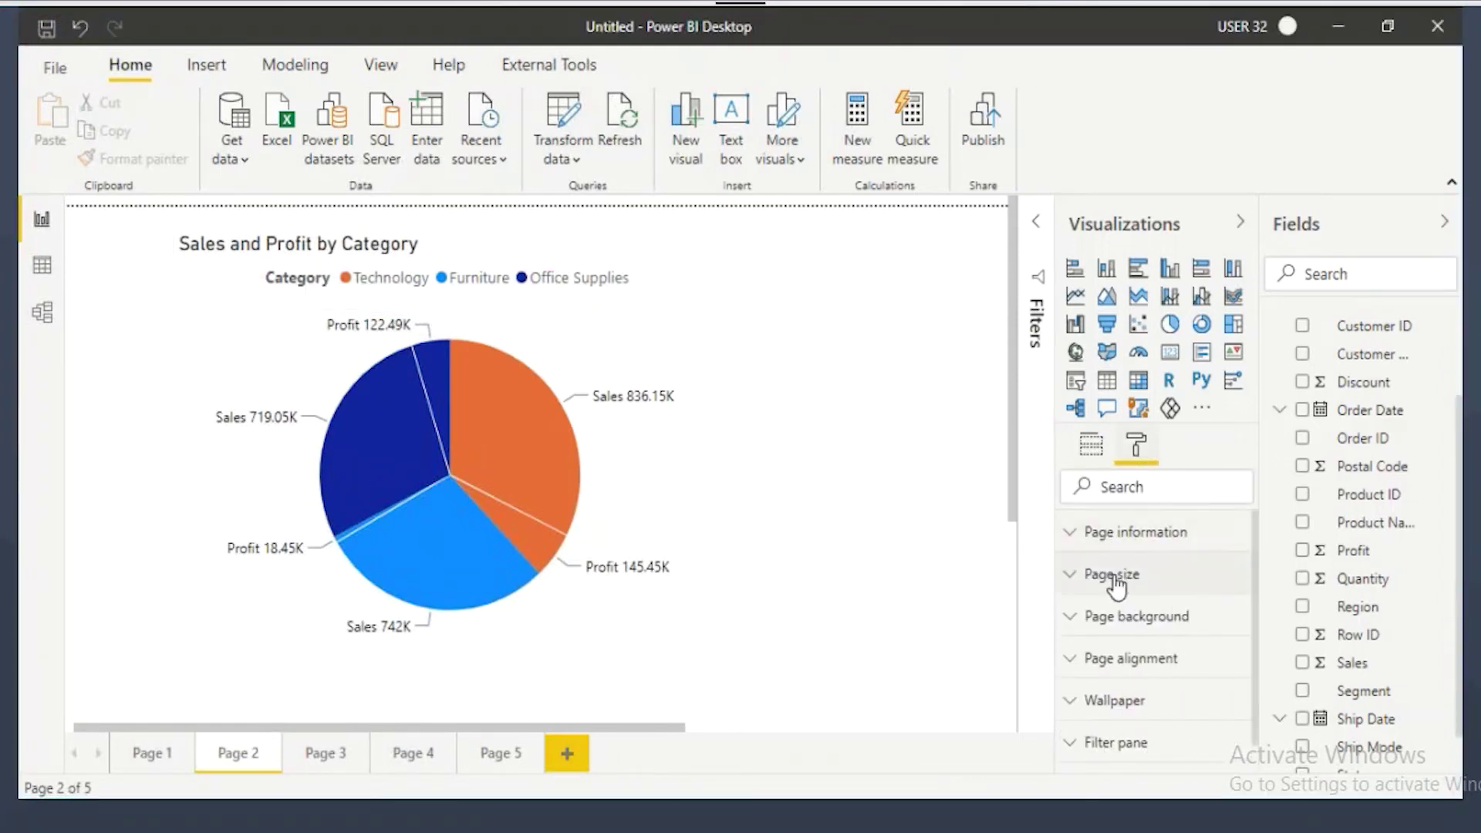
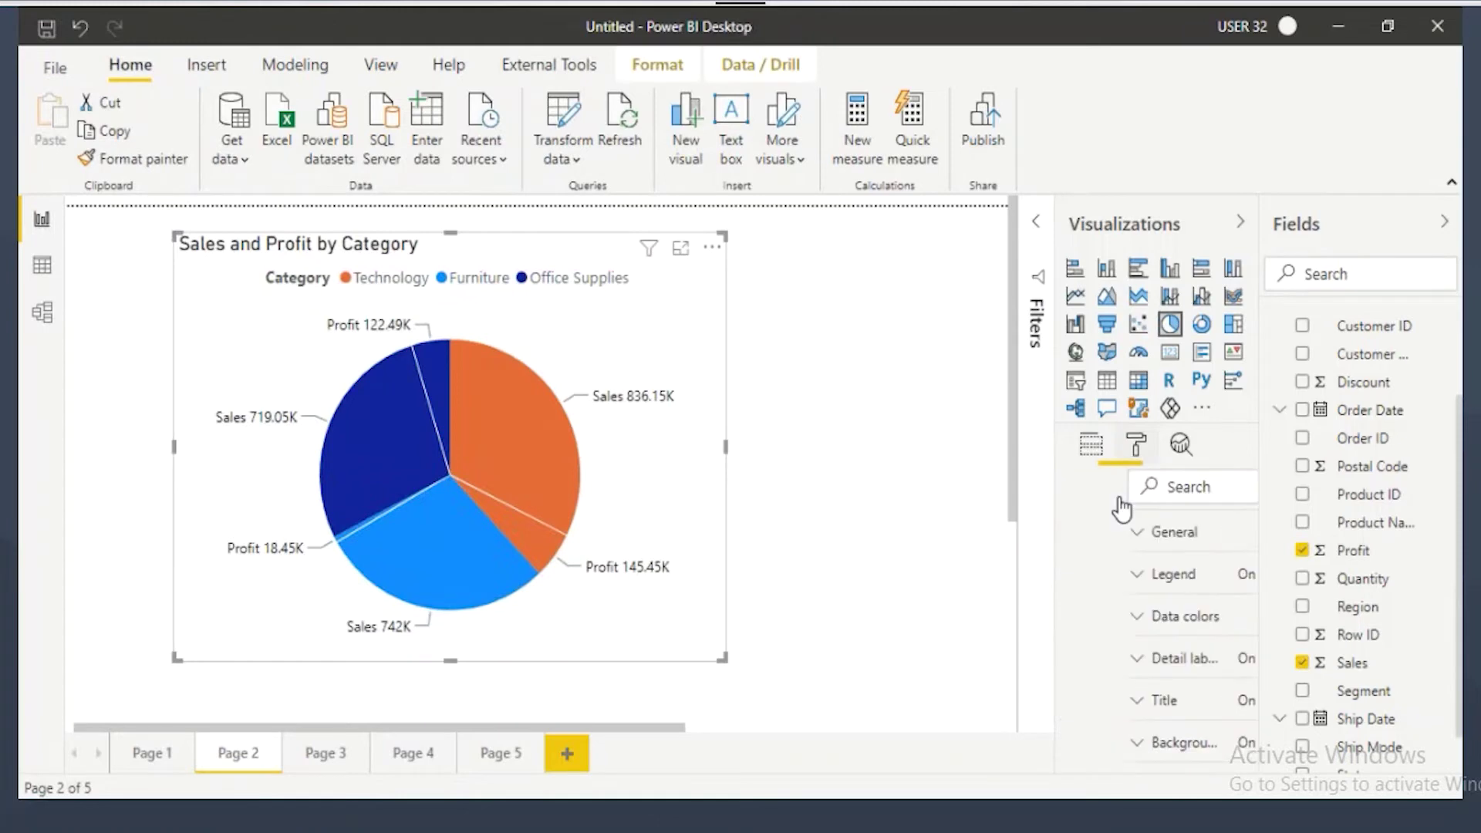
{"action": "left_click", "coordinate": [1106, 574]}
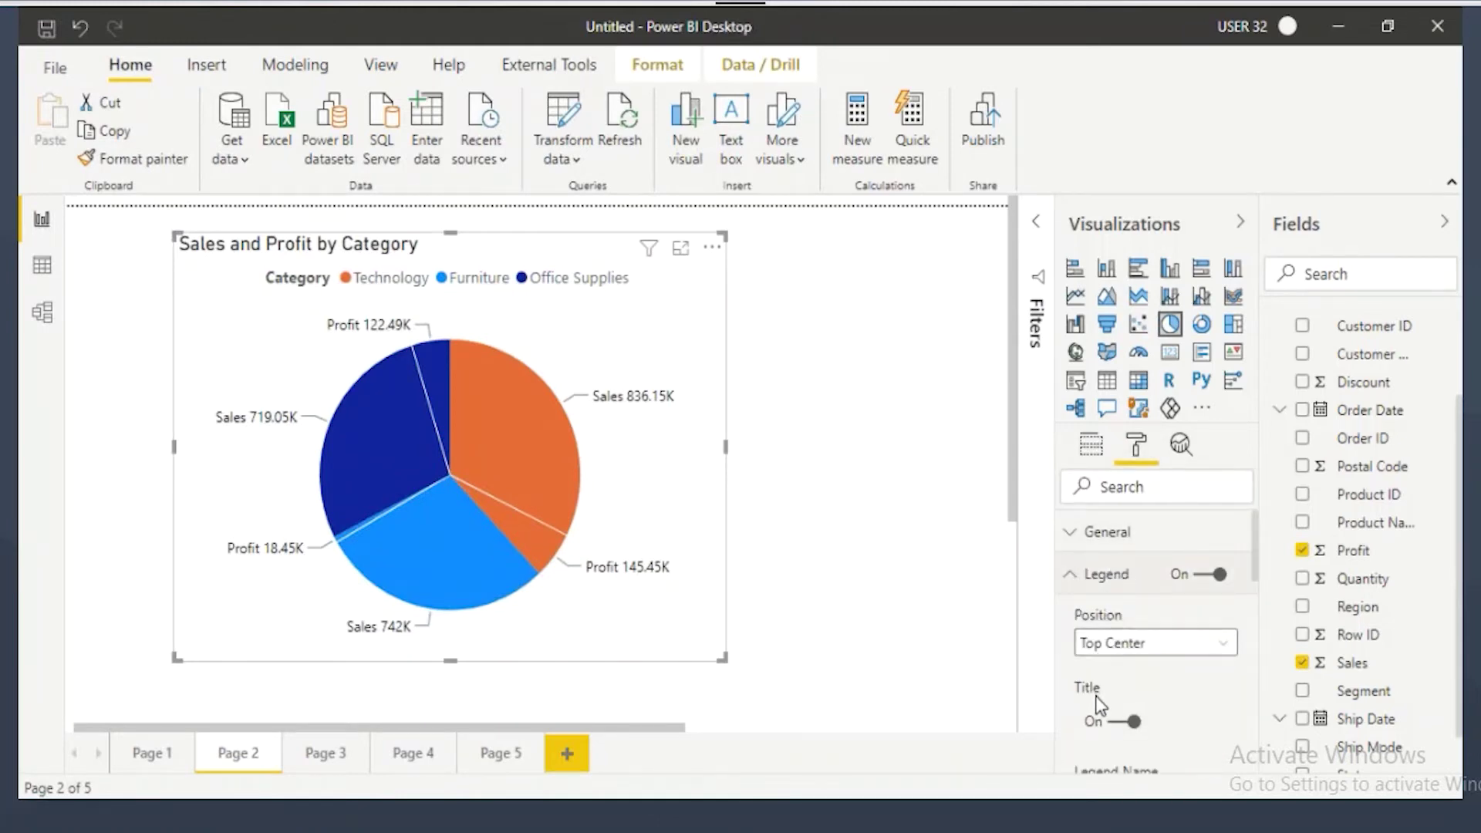
Step: Turn the legend's title off and back on
{"action": "left_click_drag", "start_coordinate": [338, 265], "coordinate": [315, 307]}
{"action": "left_click_drag", "start_coordinate": [327, 253], "coordinate": [256, 301]}
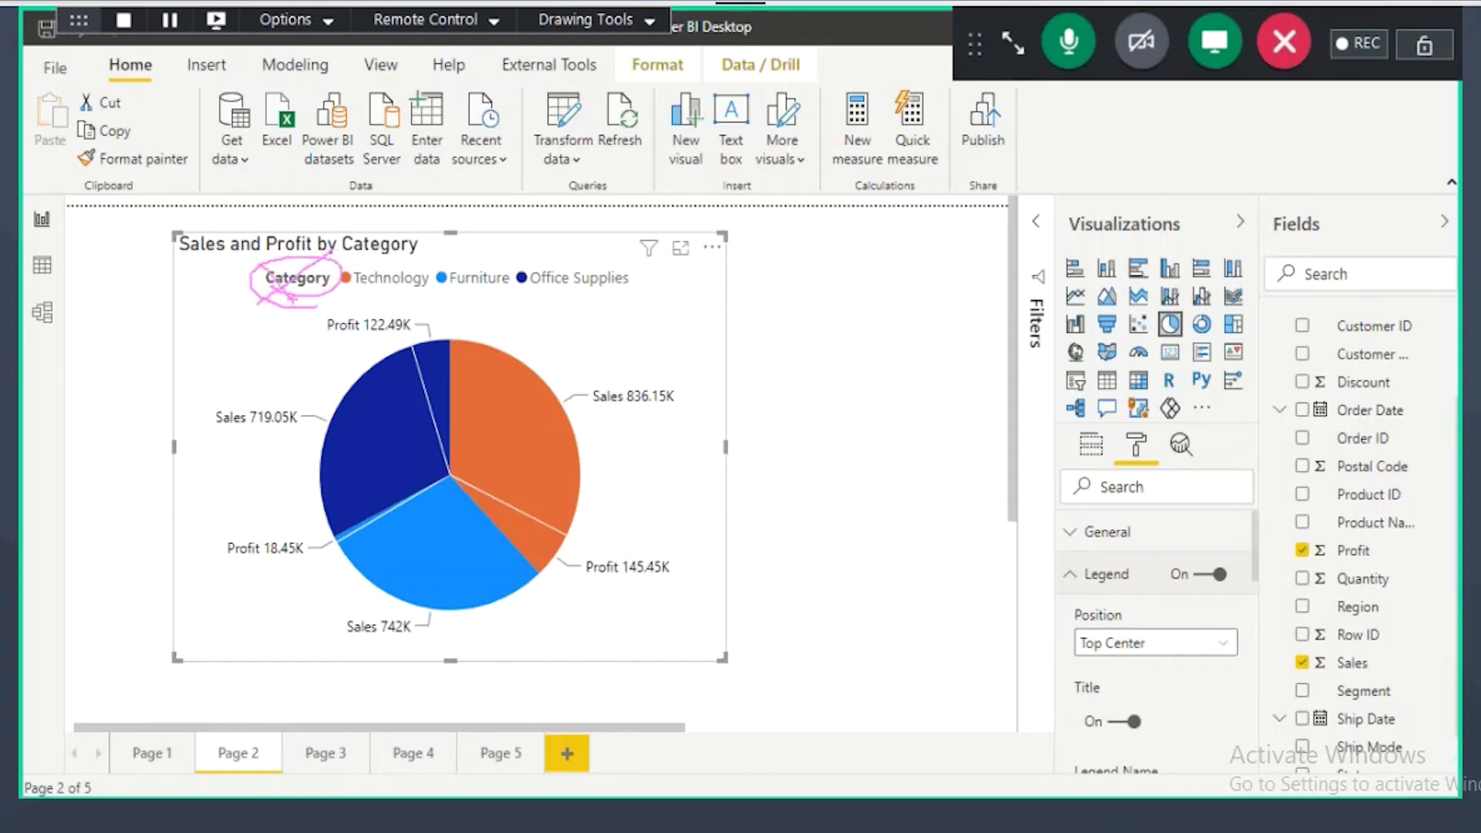
{"action": "left_click", "coordinate": [1120, 722]}
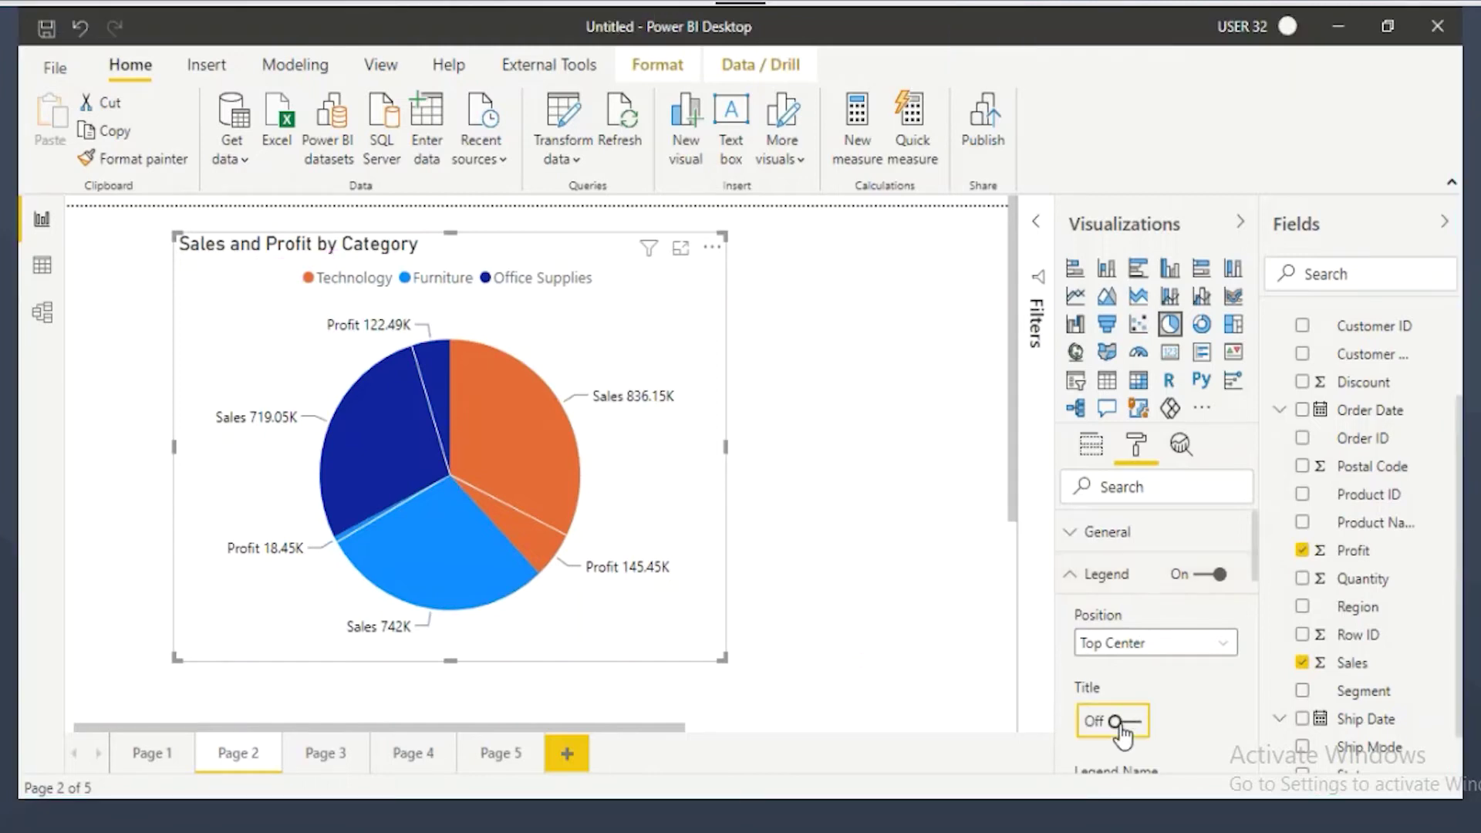
{"action": "left_click", "coordinate": [1119, 722]}
Step: Change the pie chart's legend name to "CategoryValue"
{"action": "scroll", "coordinate": [1137, 725], "scroll_direction": "down", "scroll_amount": 2}
{"action": "scroll", "coordinate": [1139, 709], "scroll_direction": "down", "scroll_amount": 2}
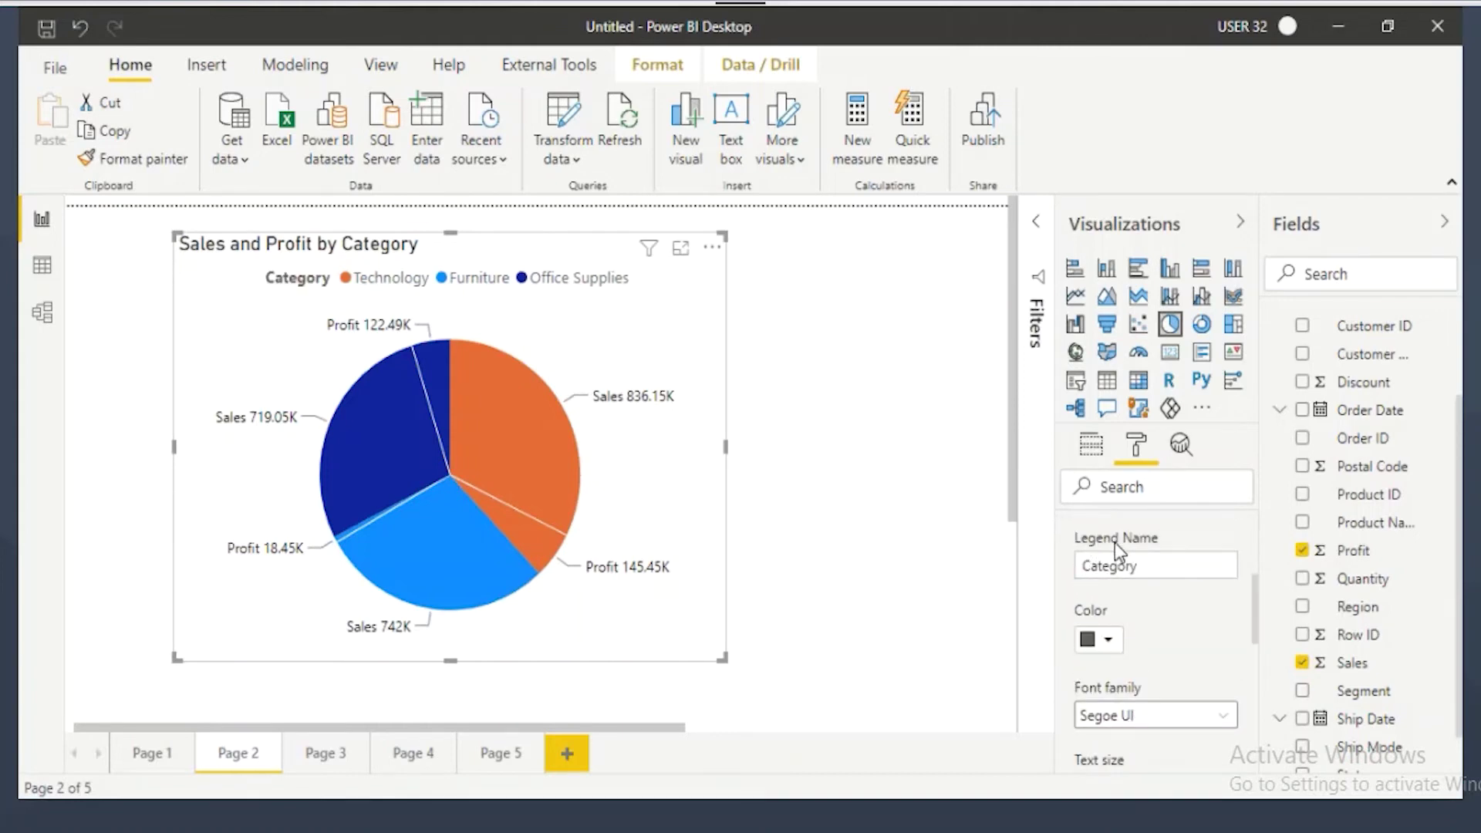
{"action": "left_click_drag", "start_coordinate": [1074, 557], "coordinate": [1134, 585]}
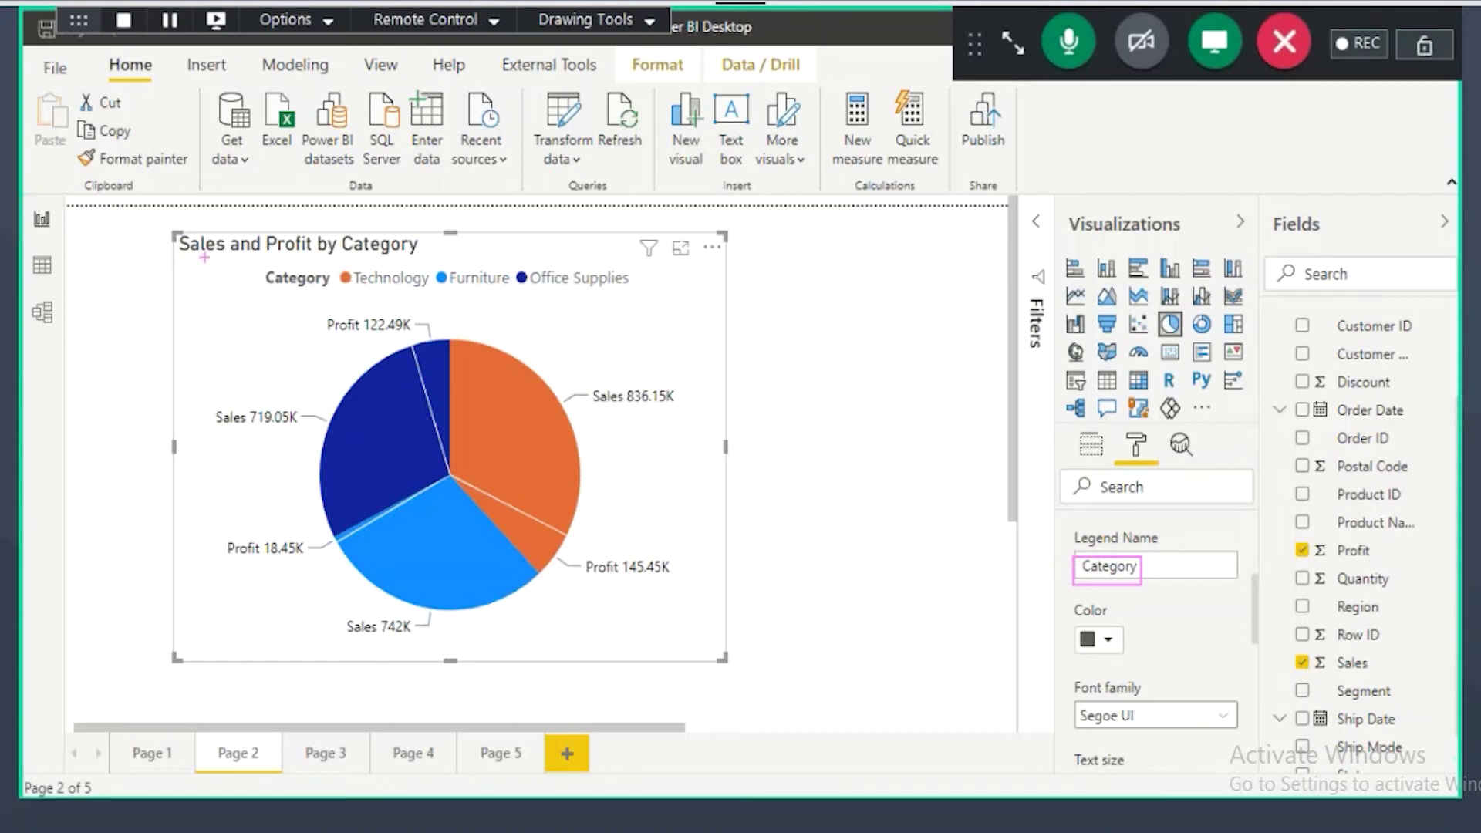
{"action": "mouse_move", "coordinate": [265, 279]}
{"action": "left_mouse_down"}
{"action": "mouse_move", "coordinate": [305, 303]}
{"action": "mouse_move", "coordinate": [303, 262]}
{"action": "mouse_move", "coordinate": [271, 291]}
{"action": "mouse_move", "coordinate": [313, 295]}
{"action": "left_mouse_up"}
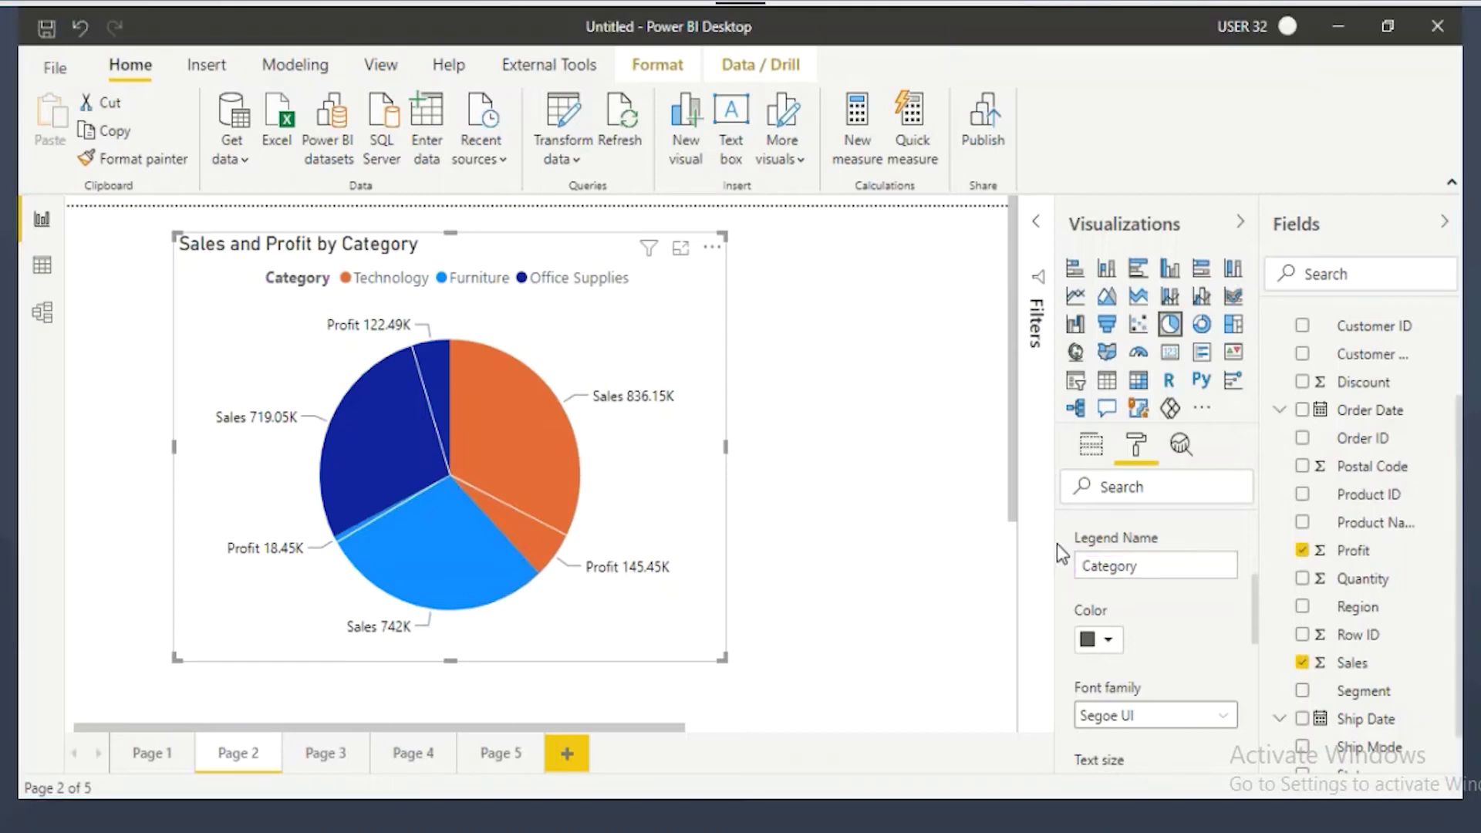
{"action": "left_click", "coordinate": [1145, 569]}
{"action": "type", "text": "Value"}
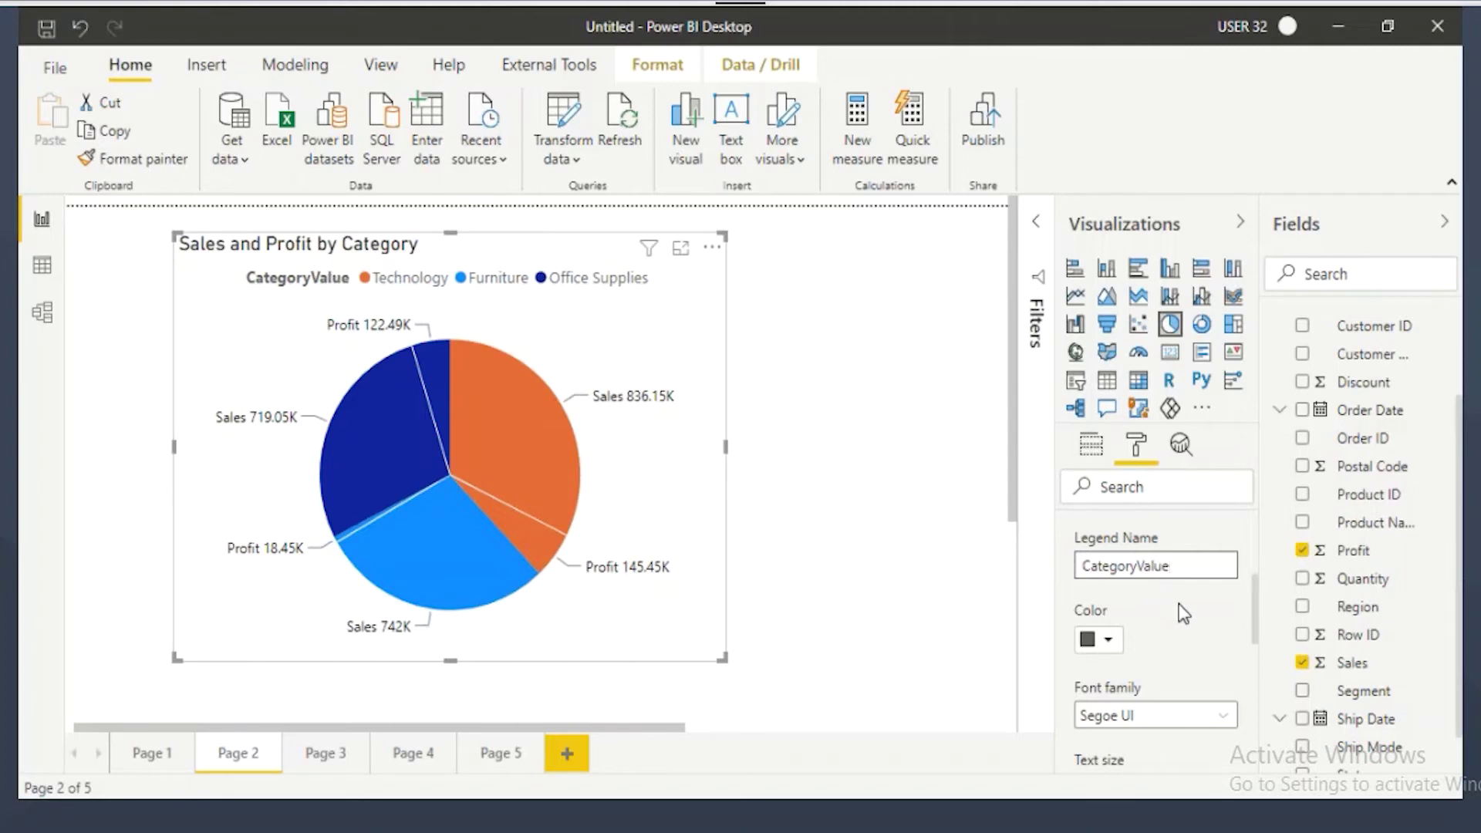
Step: Set the legend's color to dark purple and its font family to Arial Black
{"action": "left_click", "coordinate": [1127, 640]}
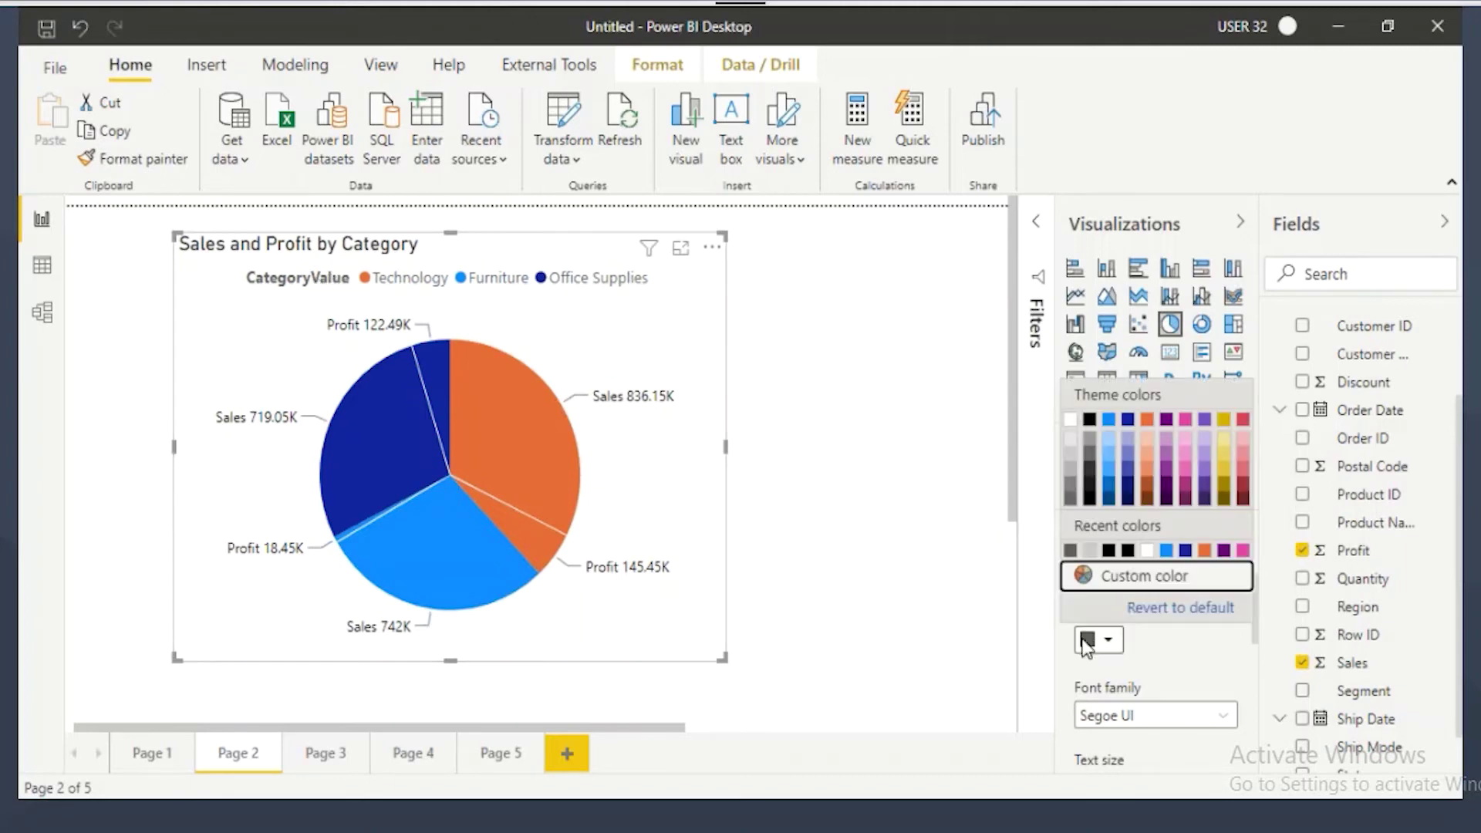
{"action": "left_click", "coordinate": [1167, 419]}
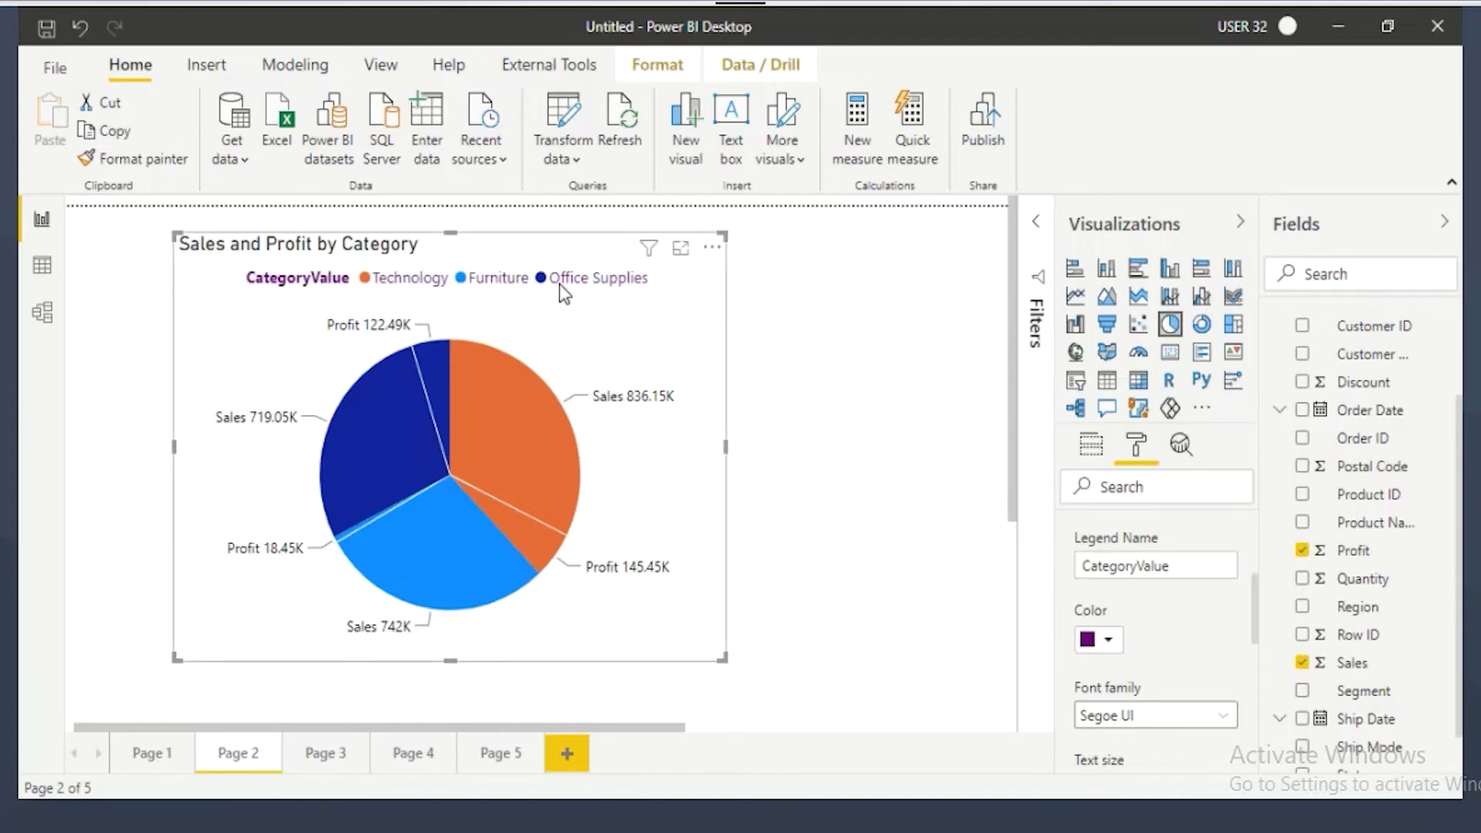
{"action": "left_click", "coordinate": [1135, 716]}
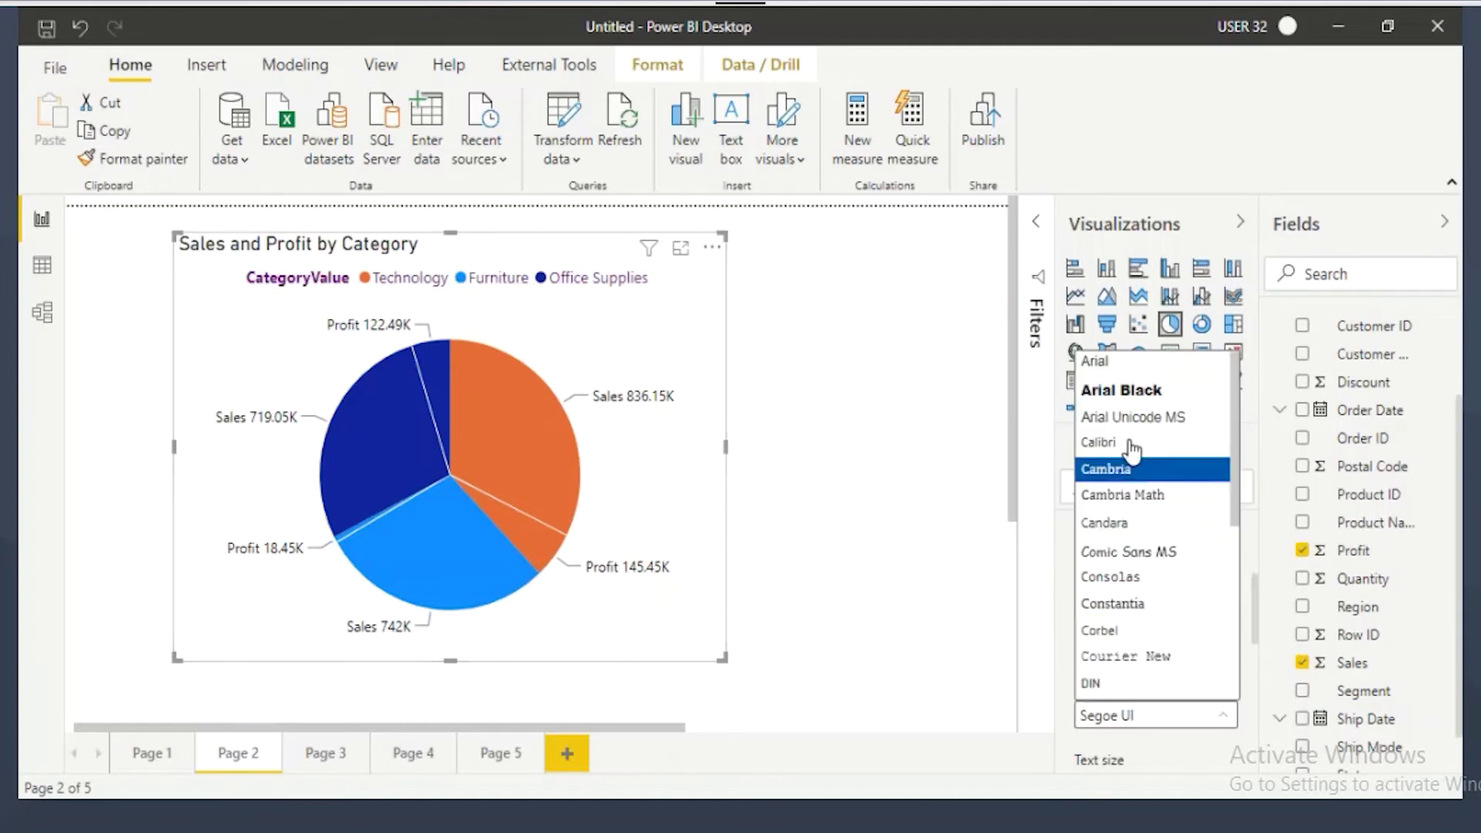
{"action": "left_click", "coordinate": [1111, 387]}
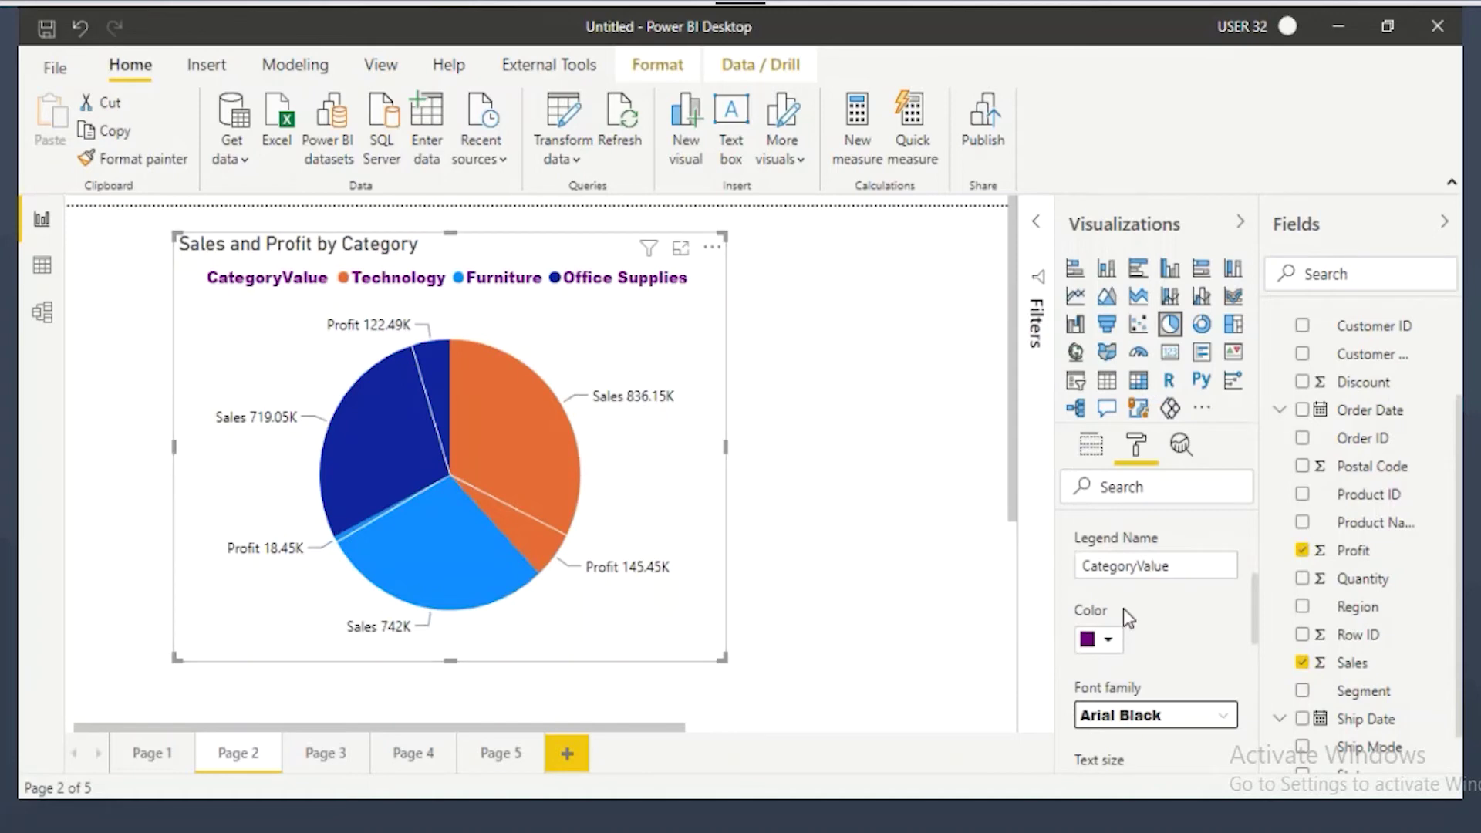
{"action": "scroll", "coordinate": [1118, 735], "scroll_direction": "down", "scroll_amount": 3}
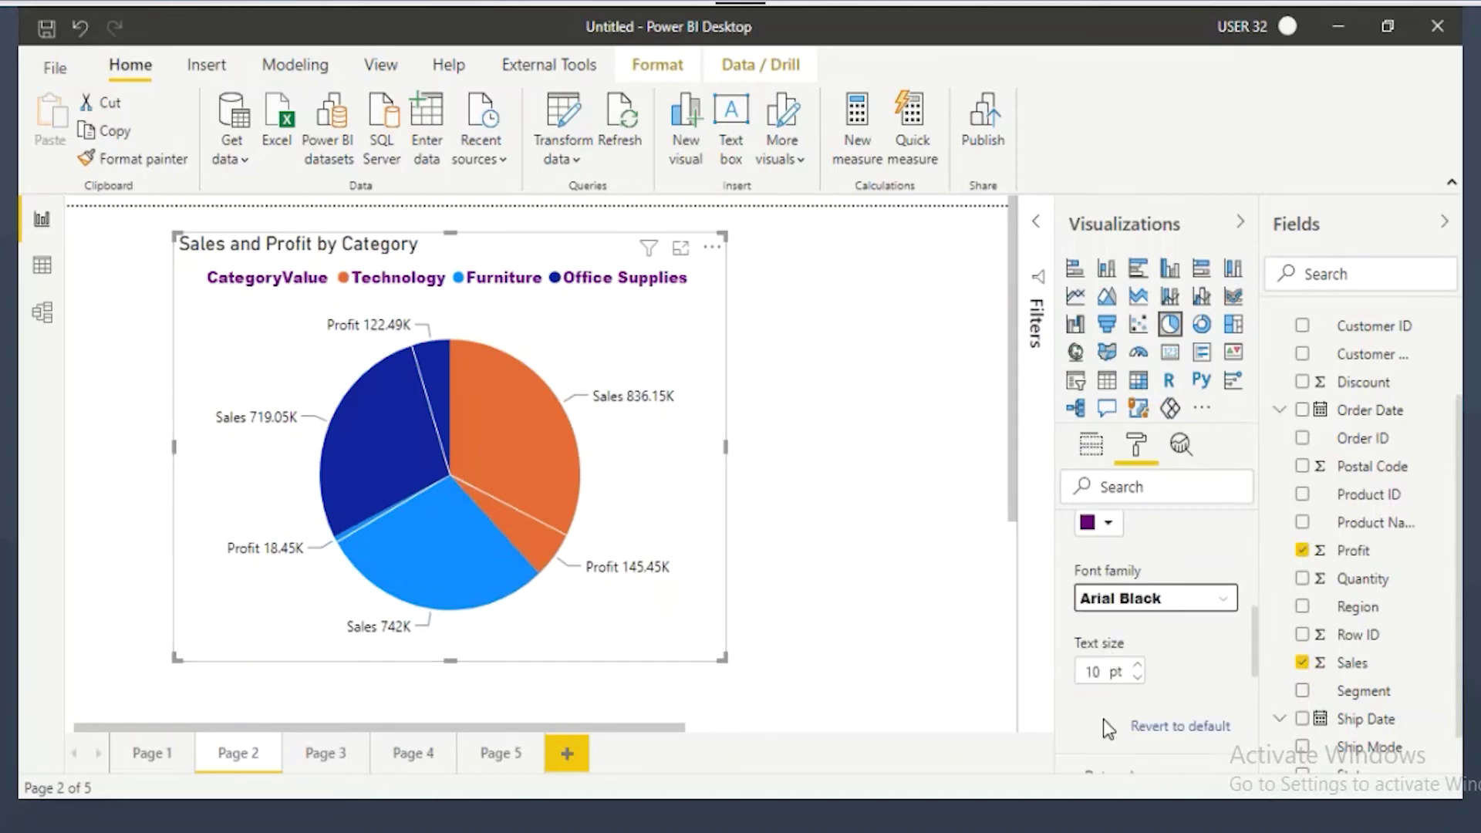
{"action": "scroll", "coordinate": [1134, 675], "scroll_direction": "up", "scroll_amount": 5}
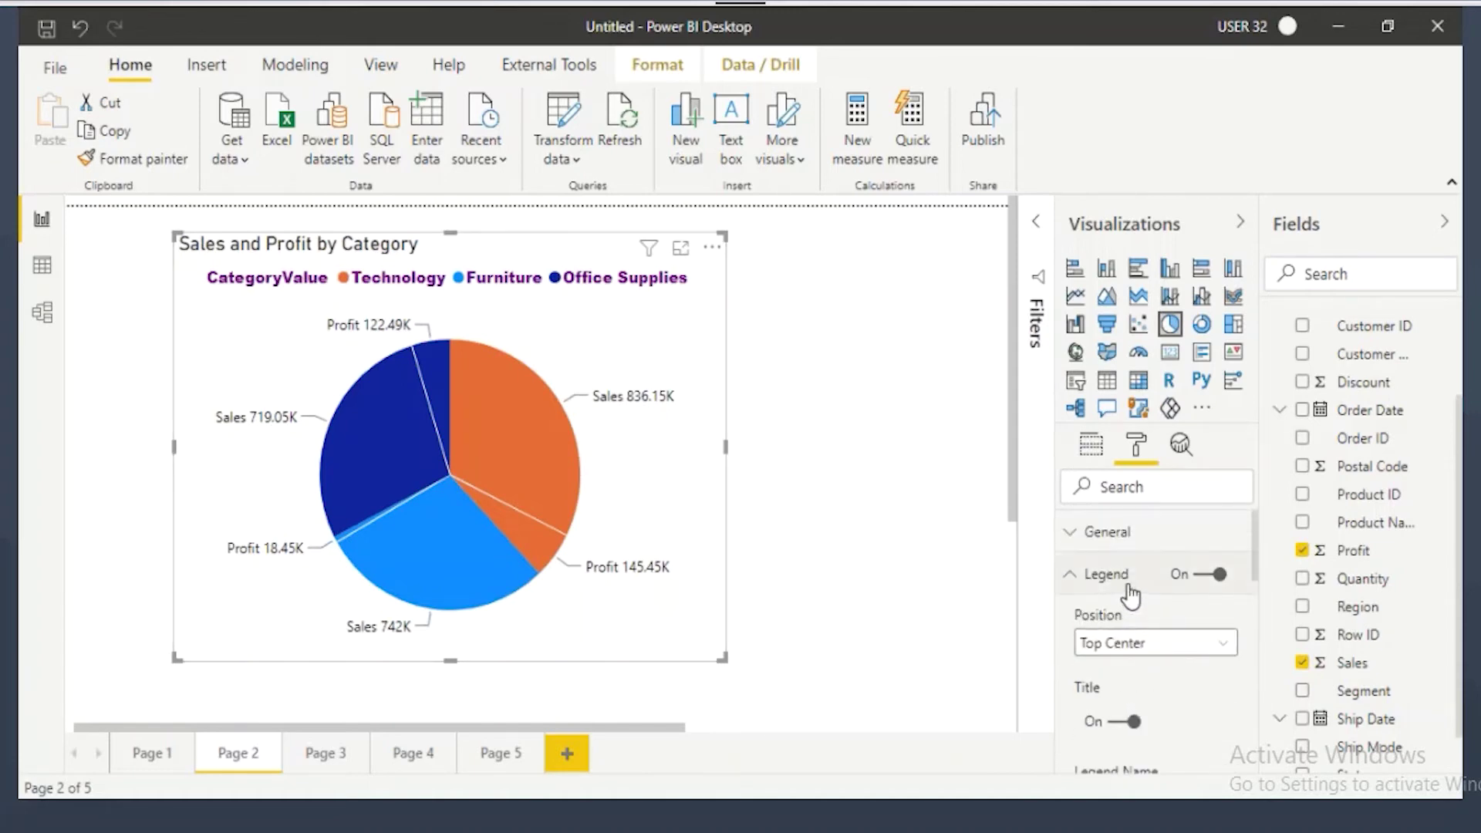
{"action": "left_click", "coordinate": [1128, 580]}
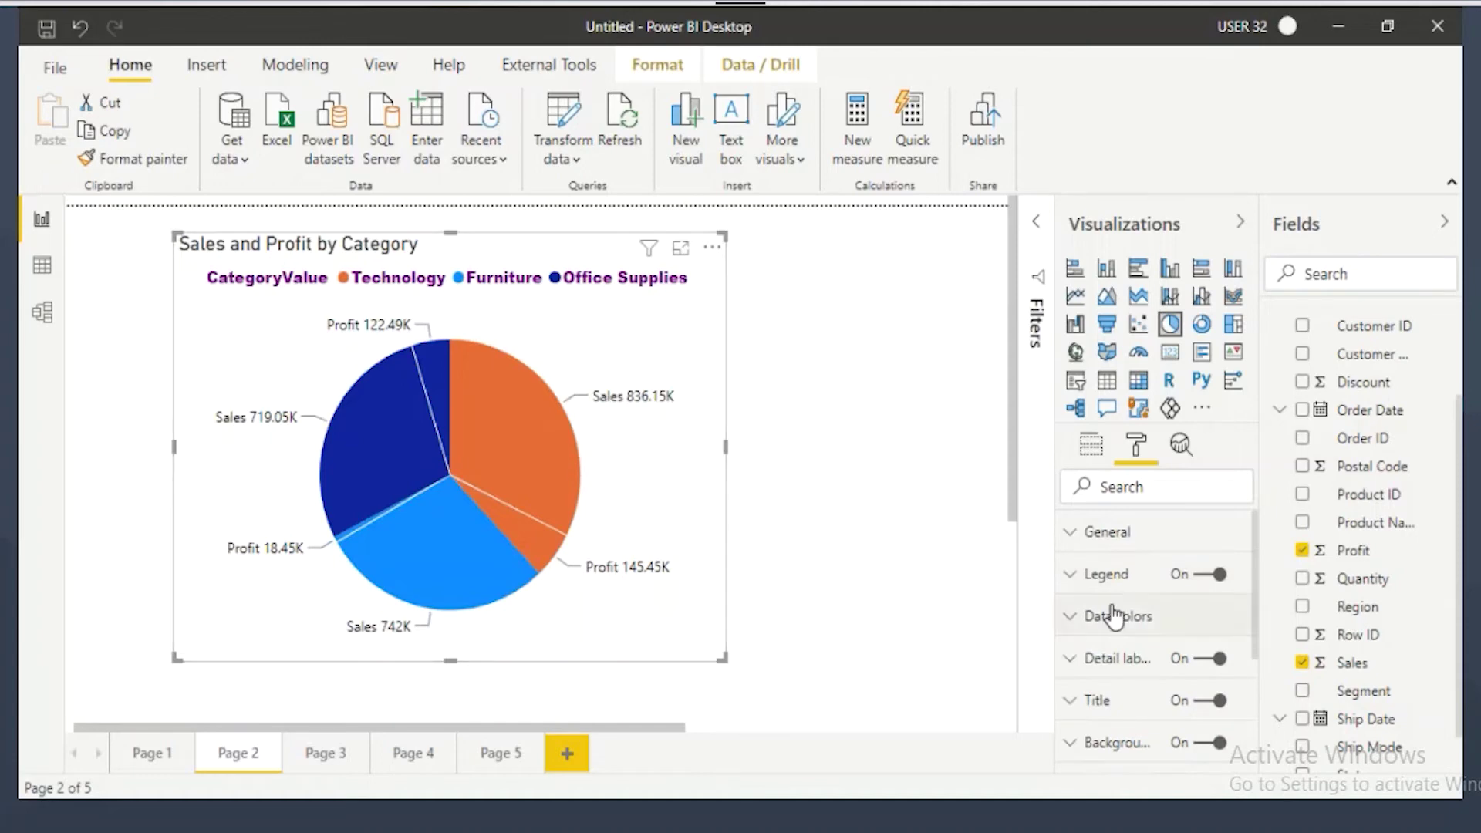
Step: Open the Data colors formatting options of the Sales by Category pie chart on Page 1
{"action": "left_click", "coordinate": [132, 761]}
{"action": "left_click", "coordinate": [513, 337]}
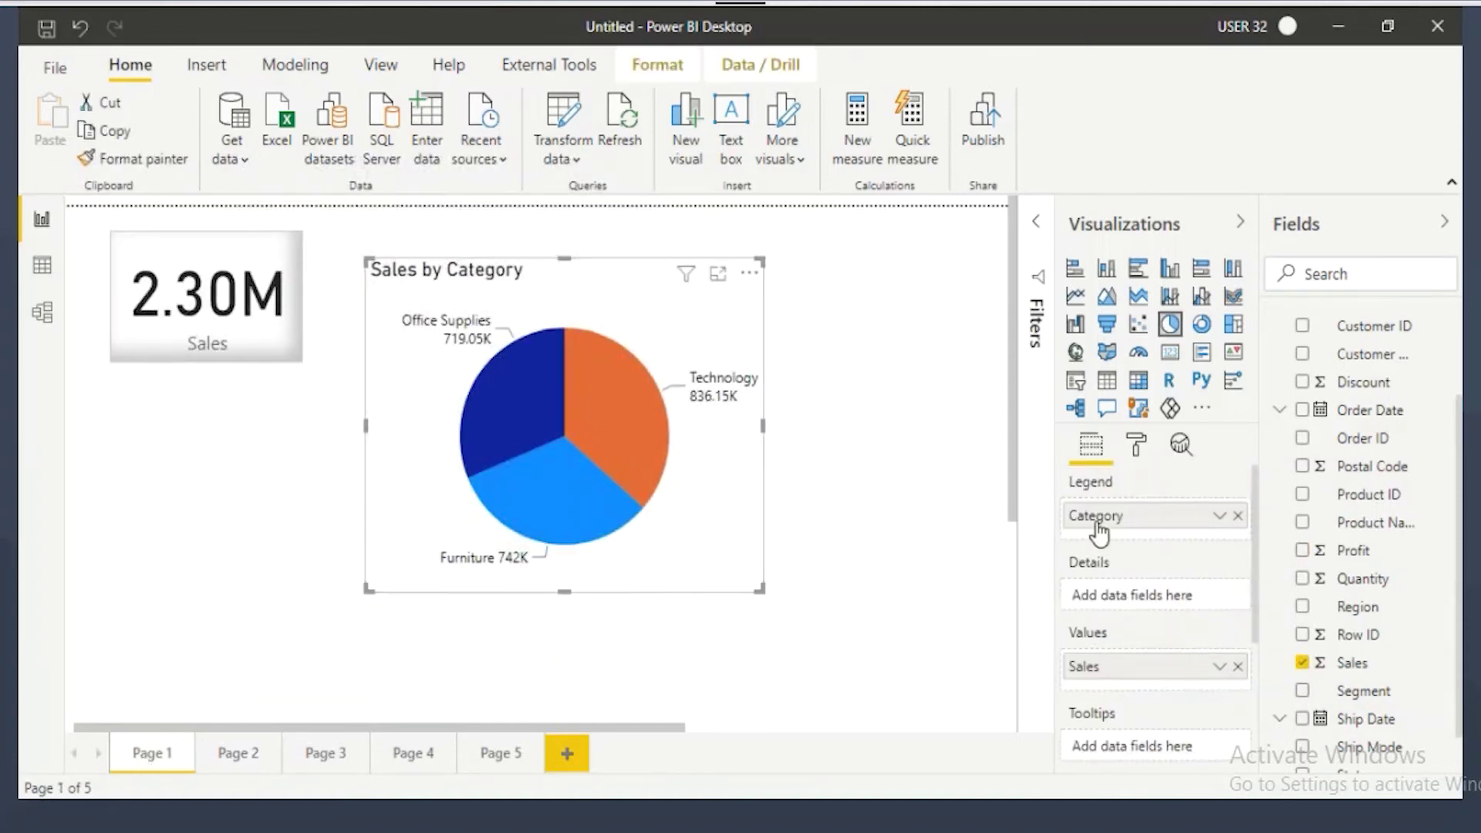
{"action": "left_click", "coordinate": [1134, 449]}
{"action": "left_click", "coordinate": [1139, 617]}
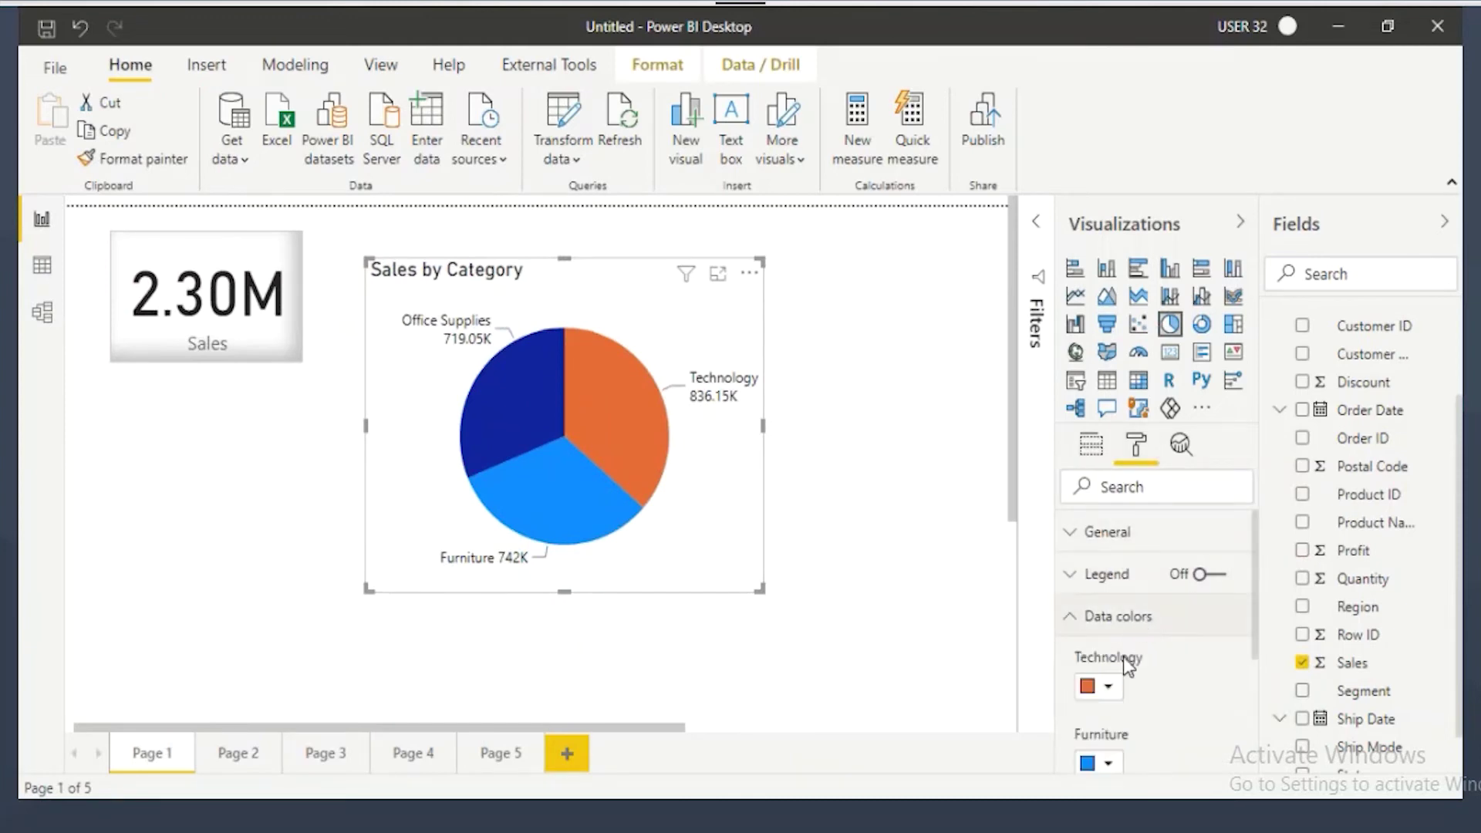
{"action": "left_click_drag", "start_coordinate": [633, 440], "coordinate": [720, 361]}
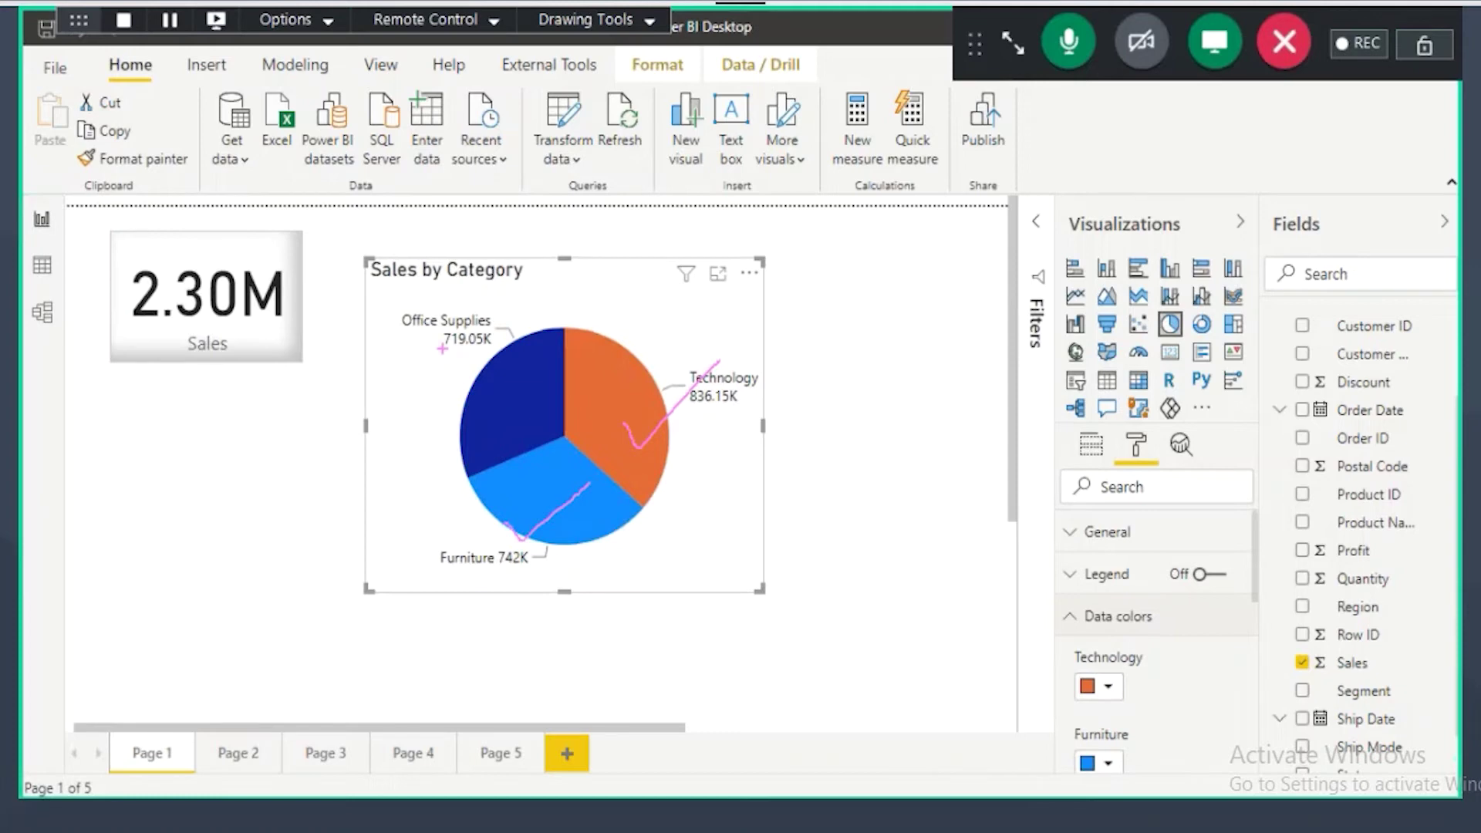
{"action": "mouse_move", "coordinate": [485, 379]}
{"action": "left_mouse_down"}
{"action": "mouse_move", "coordinate": [552, 332]}
{"action": "mouse_move", "coordinate": [476, 435]}
{"action": "left_mouse_up"}
{"action": "mouse_move", "coordinate": [480, 366]}
{"action": "left_mouse_down"}
{"action": "mouse_move", "coordinate": [535, 425]}
{"action": "mouse_move", "coordinate": [561, 397]}
{"action": "left_mouse_up"}
{"action": "key", "text": "Escape"}
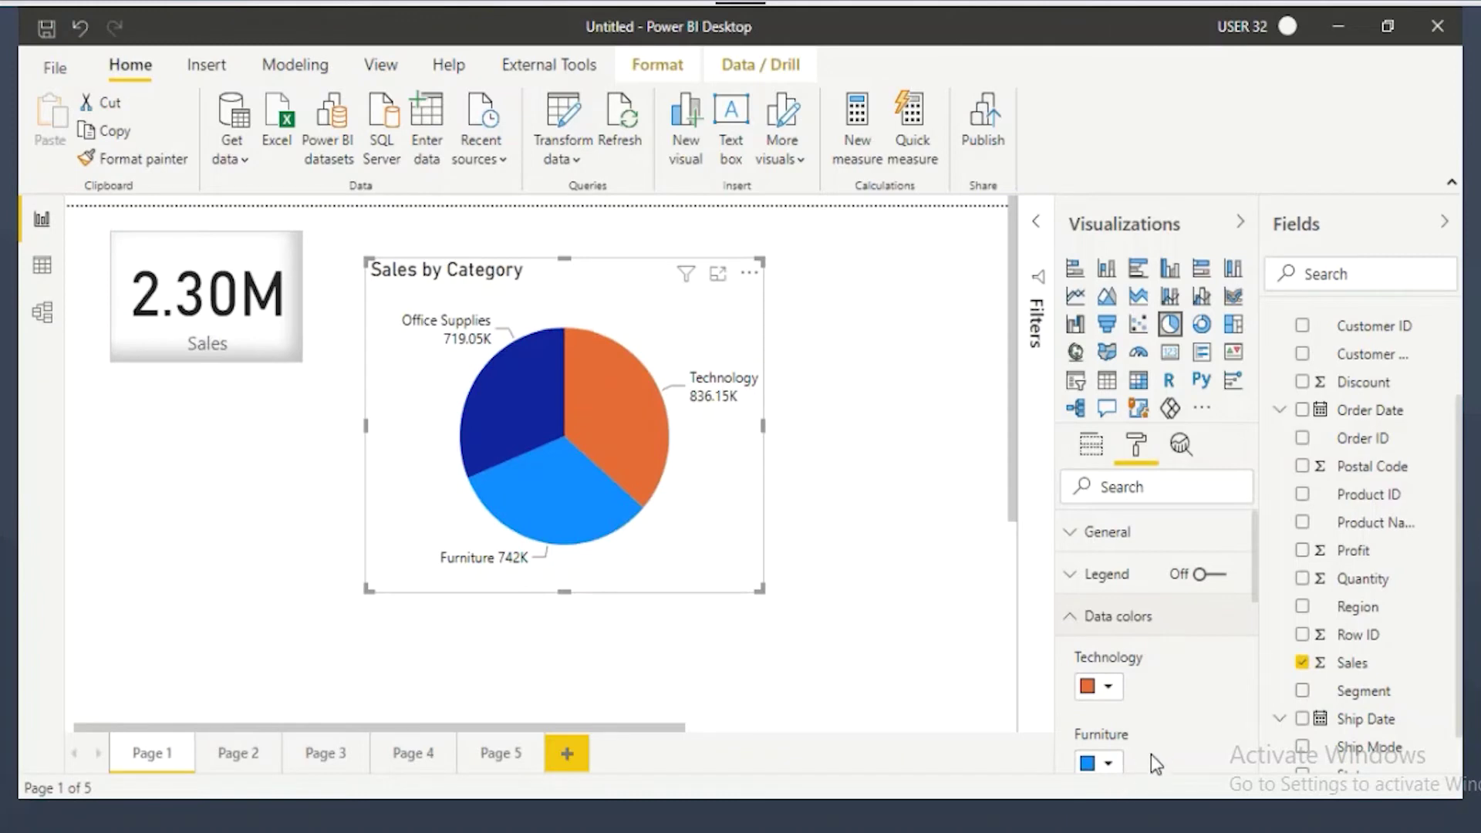
Step: Set the data color of the Office Supplies slice to light gray
{"action": "scroll", "coordinate": [1151, 755], "scroll_direction": "down", "scroll_amount": 3}
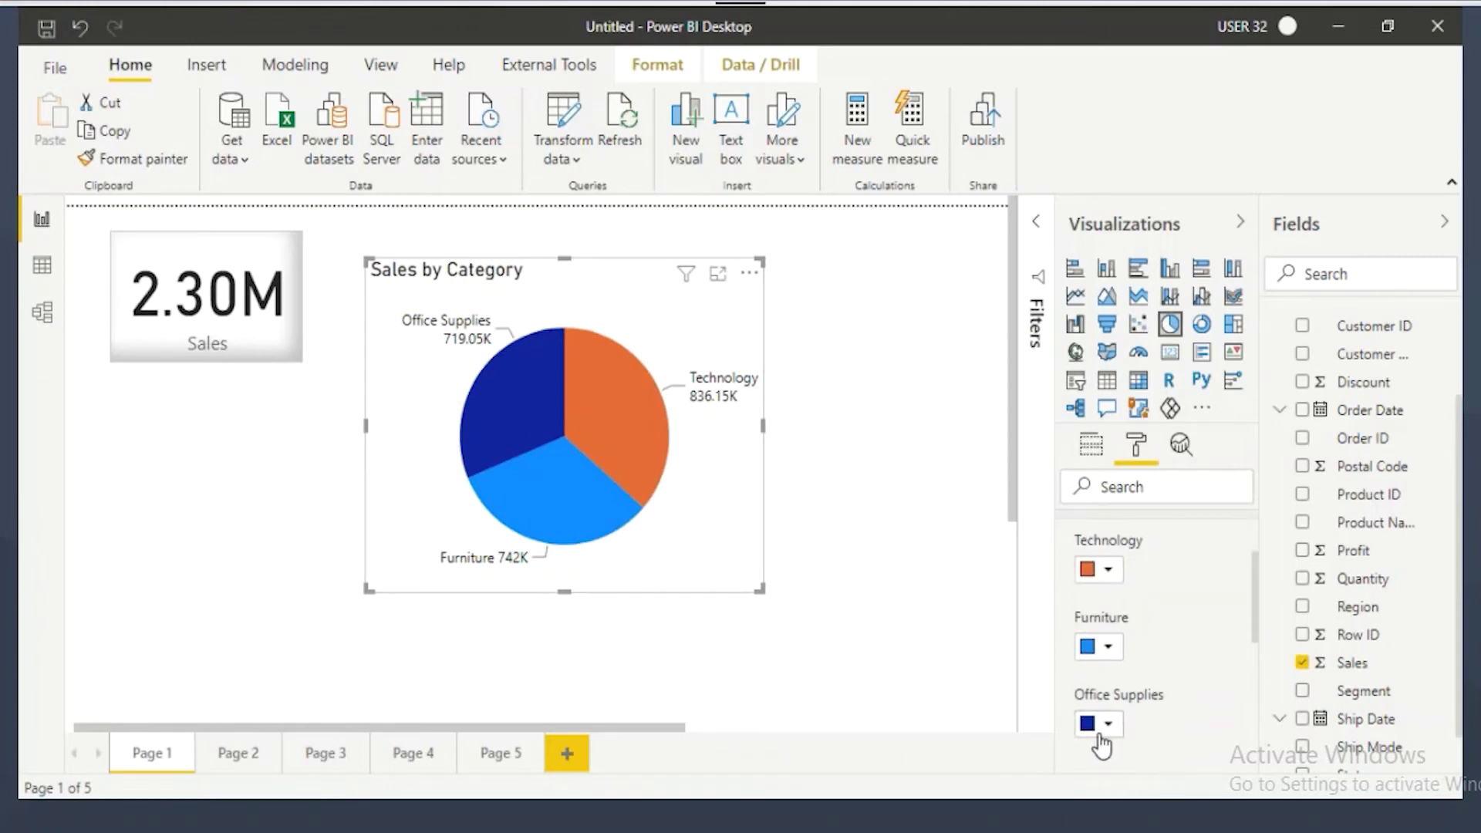
{"action": "left_click", "coordinate": [1100, 735]}
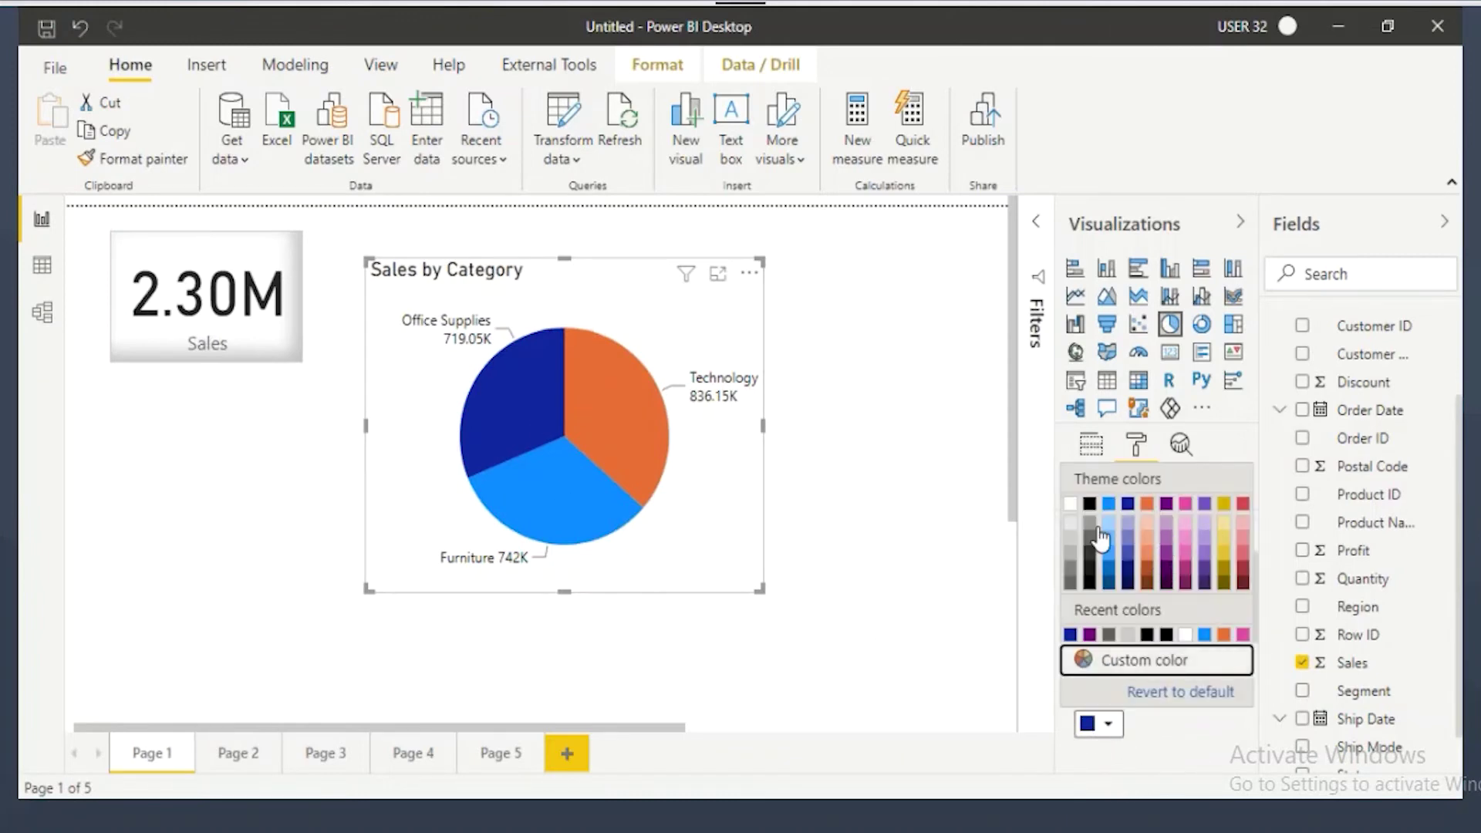
{"action": "left_click", "coordinate": [1070, 528]}
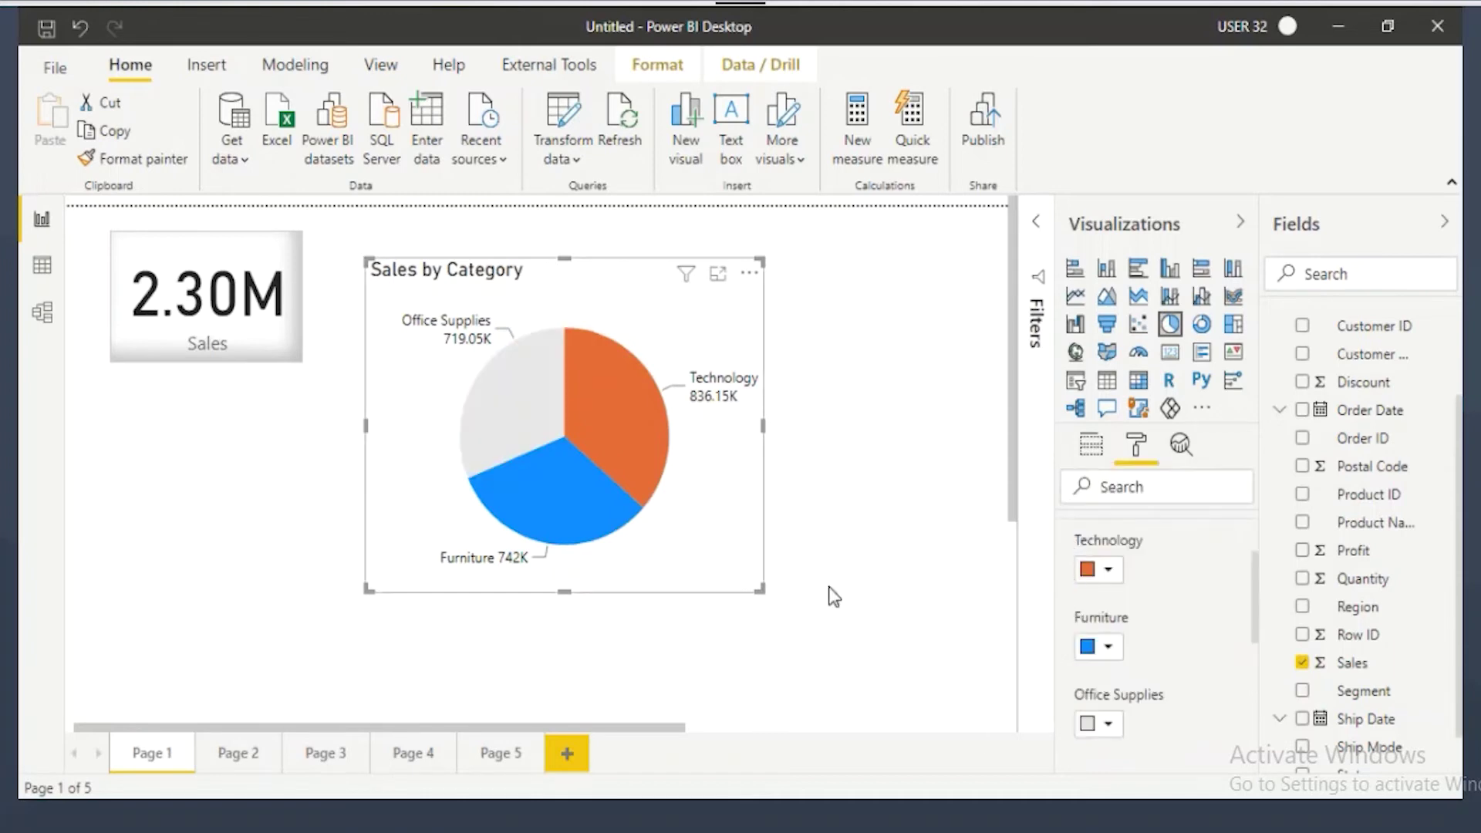
{"action": "left_click", "coordinate": [1100, 723]}
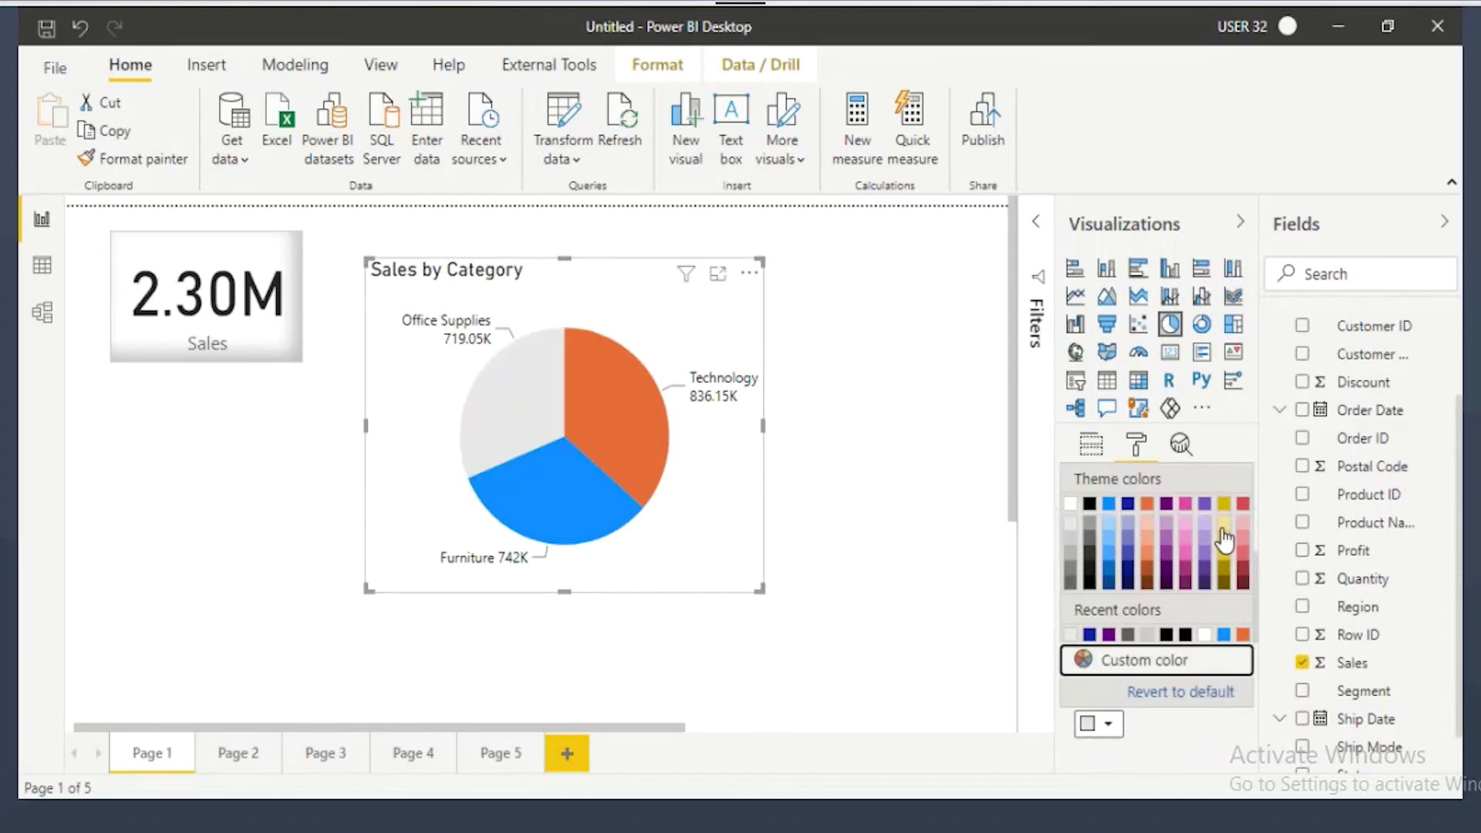
{"action": "key", "text": "Escape"}
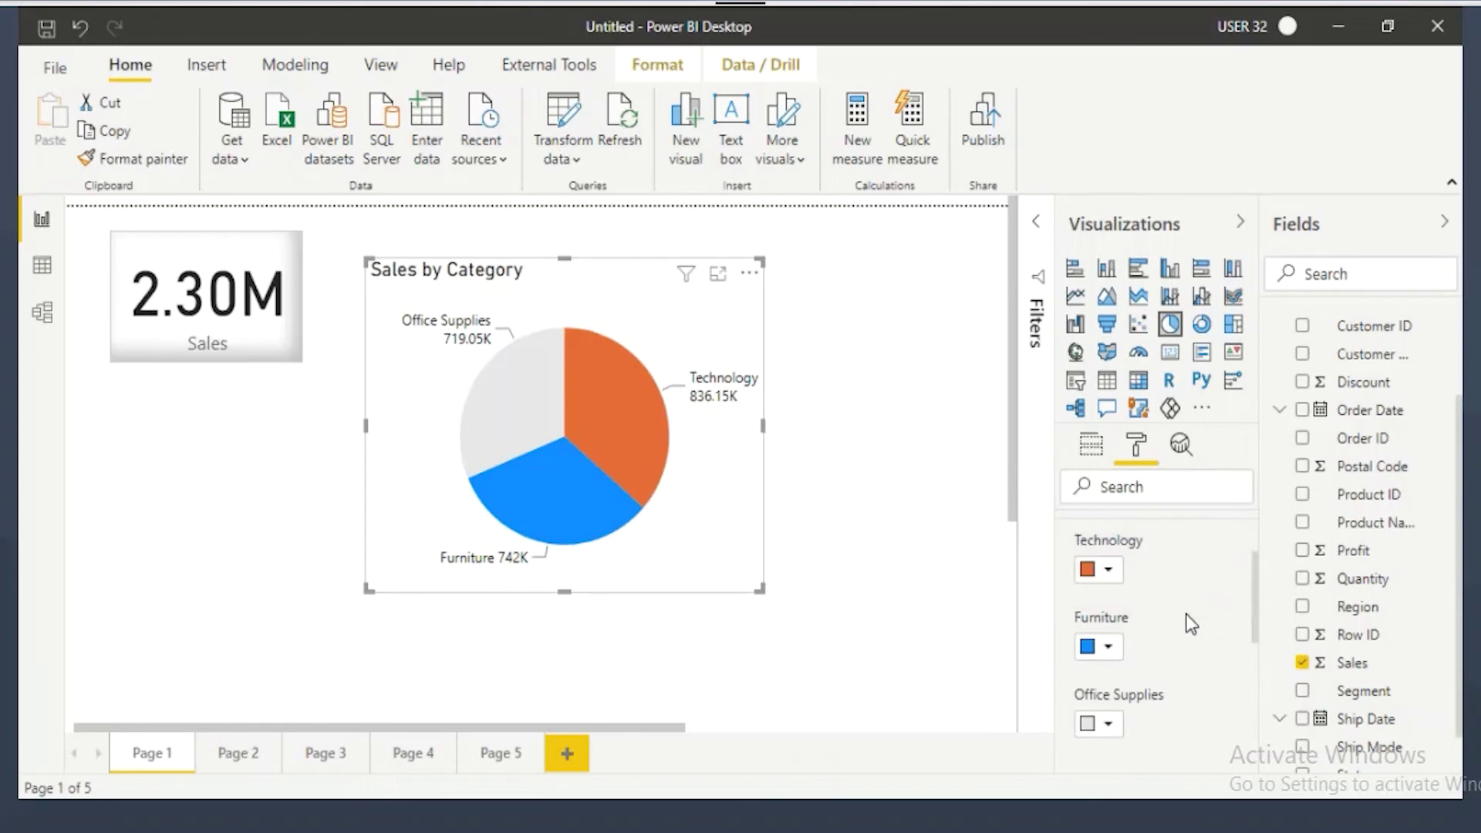
Step: Change the Office Supplies slice to the dark yellow theme color and collapse the data color options
{"action": "left_click", "coordinate": [1103, 723]}
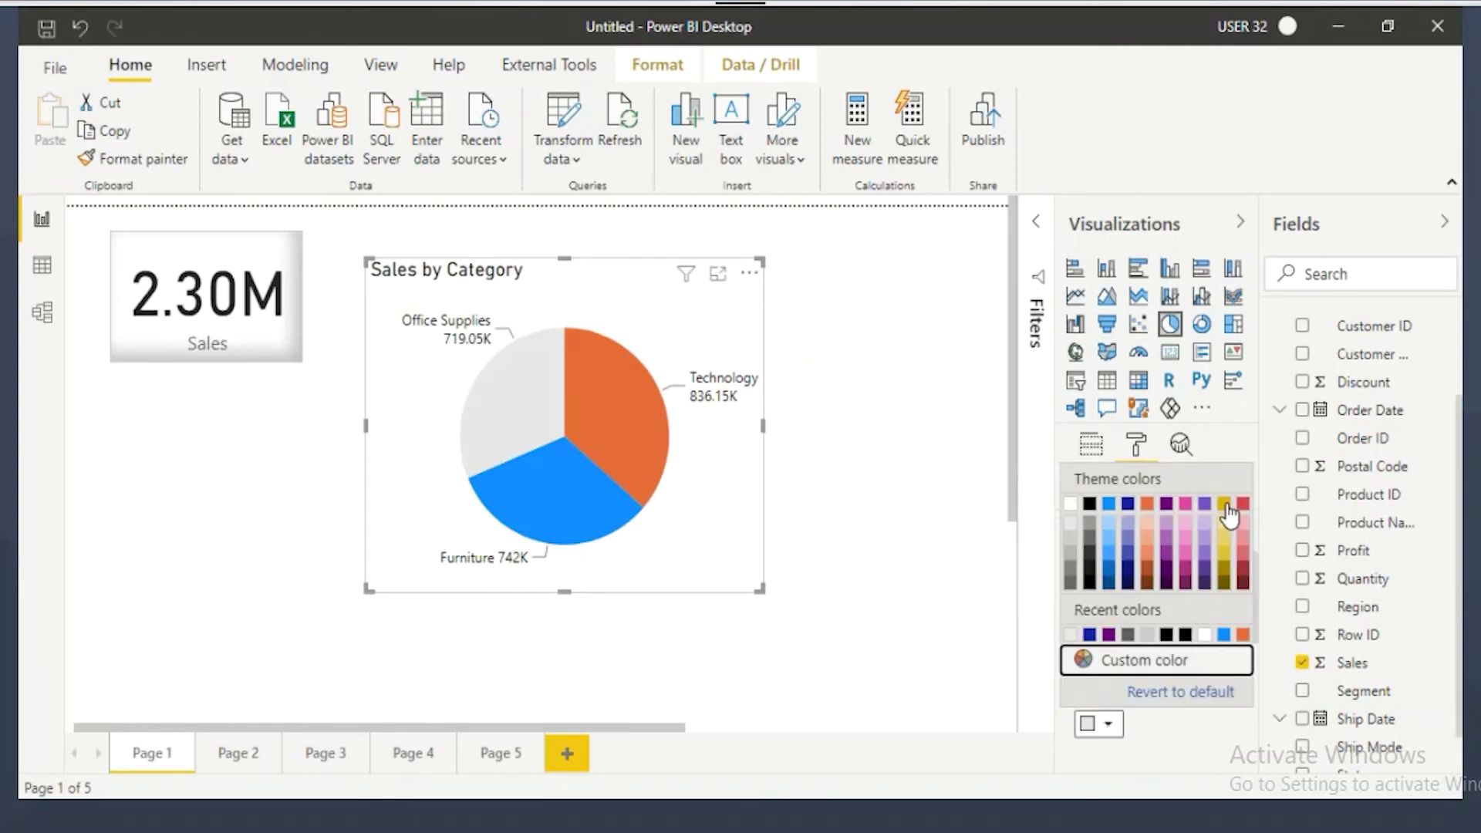
{"action": "left_click", "coordinate": [1225, 505]}
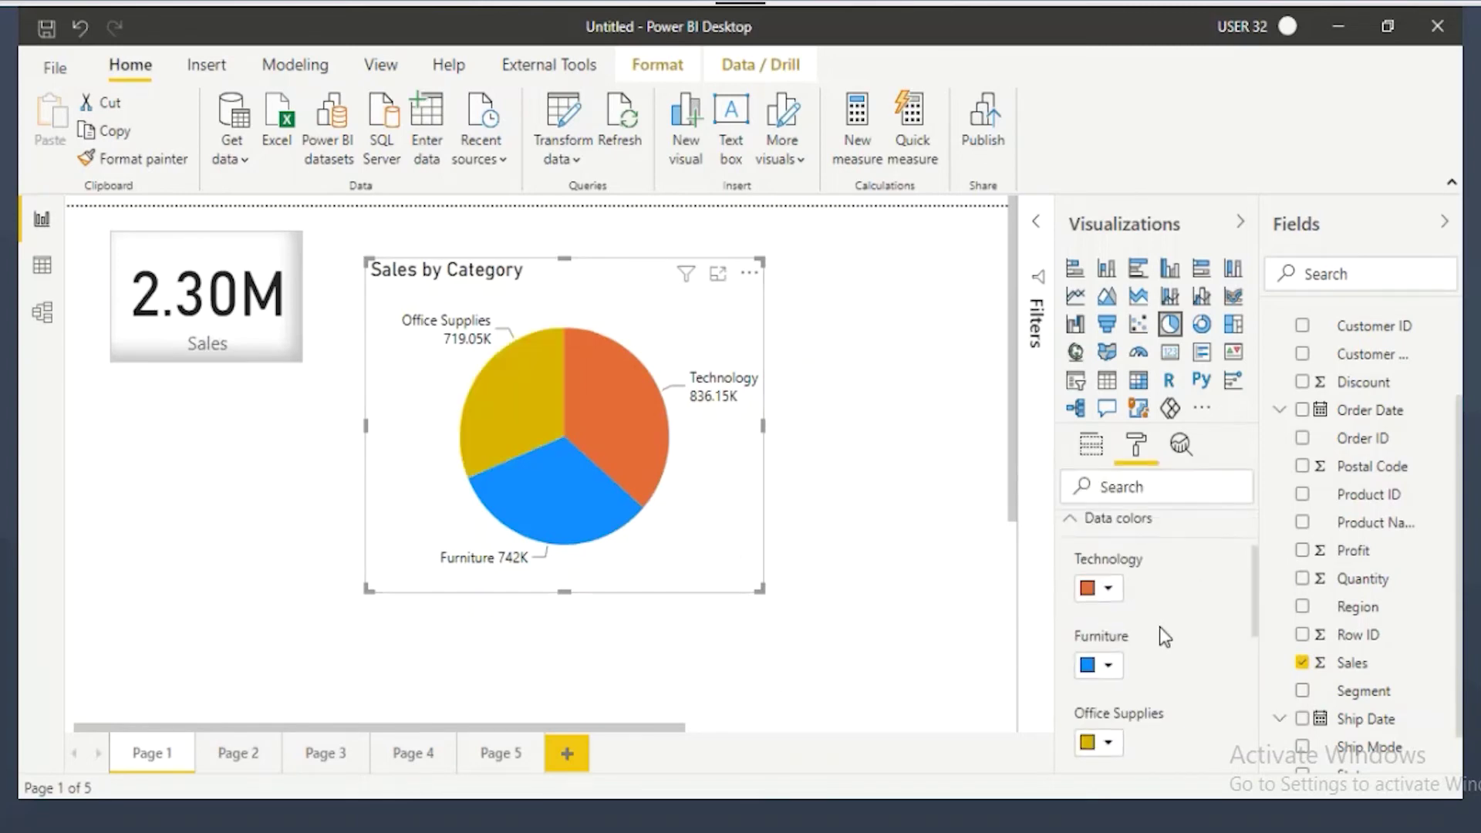
{"action": "scroll", "coordinate": [1160, 627], "scroll_direction": "up", "scroll_amount": 2}
{"action": "left_click", "coordinate": [1119, 616]}
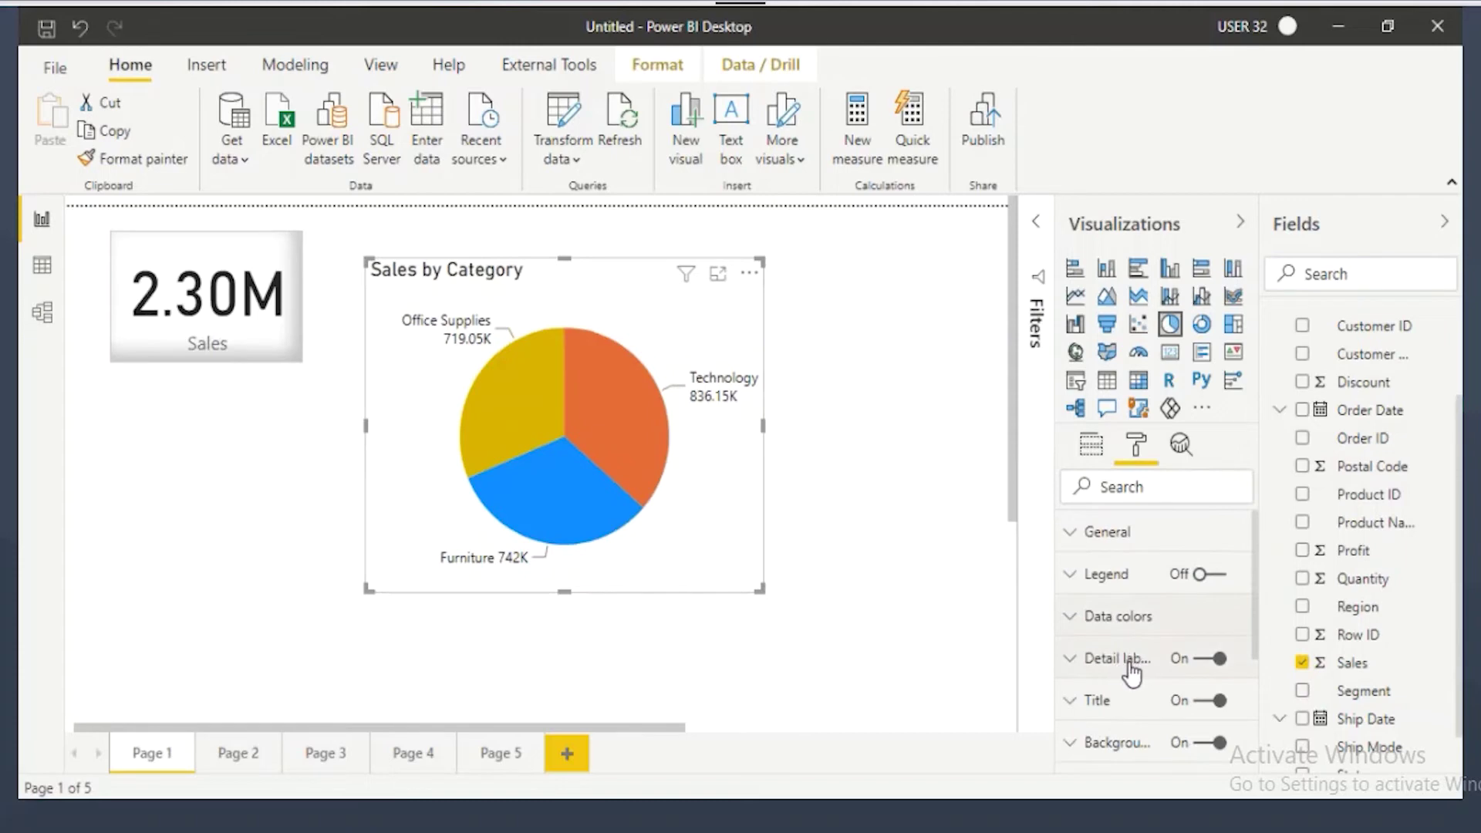
Step: Open the detail label formatting options of the Sales by Category pie chart
{"action": "mouse_move", "coordinate": [685, 413]}
{"action": "left_mouse_down"}
{"action": "mouse_move", "coordinate": [785, 363]}
{"action": "mouse_move", "coordinate": [682, 392]}
{"action": "left_mouse_up"}
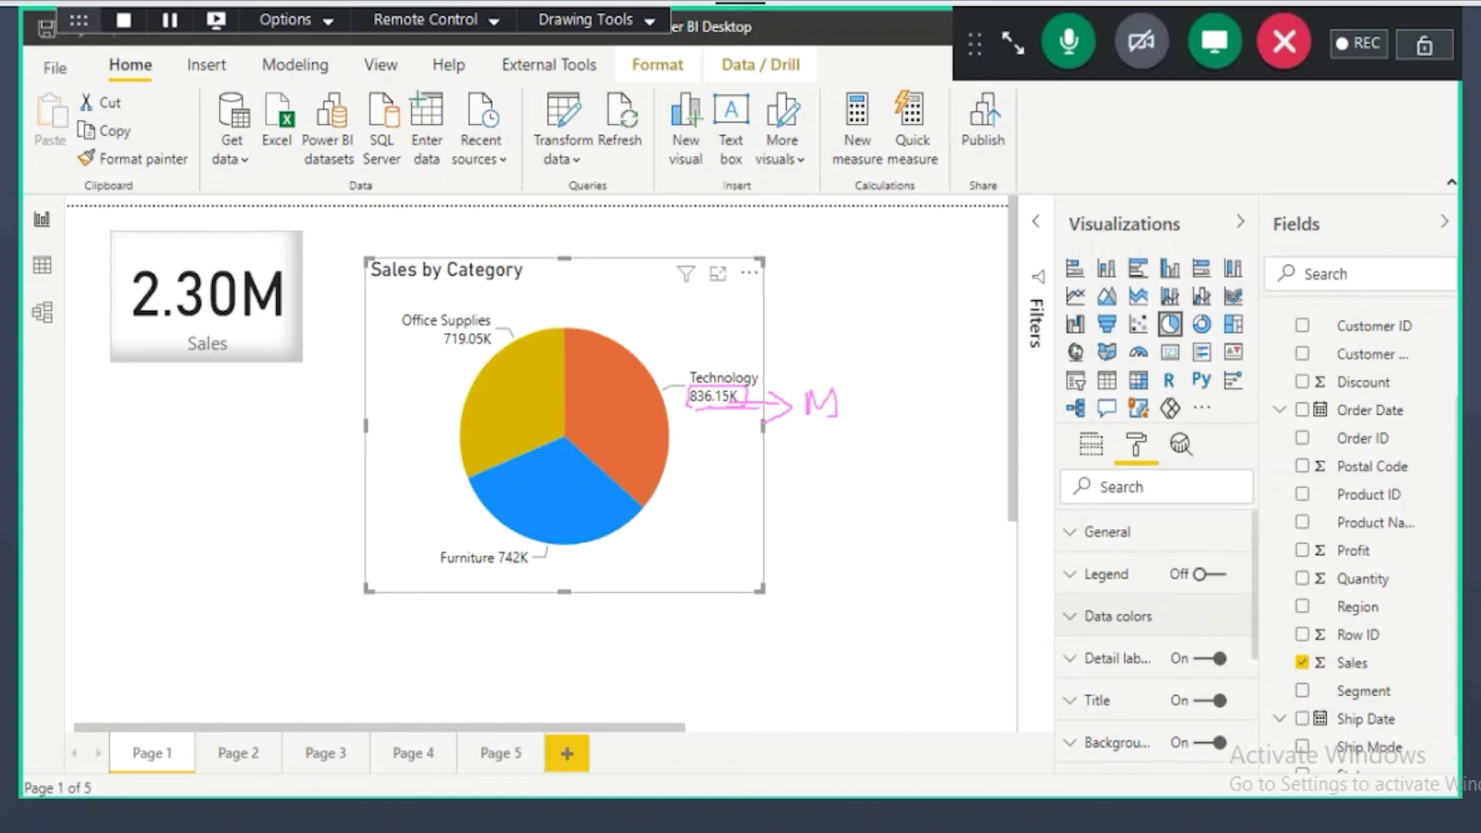
{"action": "left_click", "coordinate": [1133, 658]}
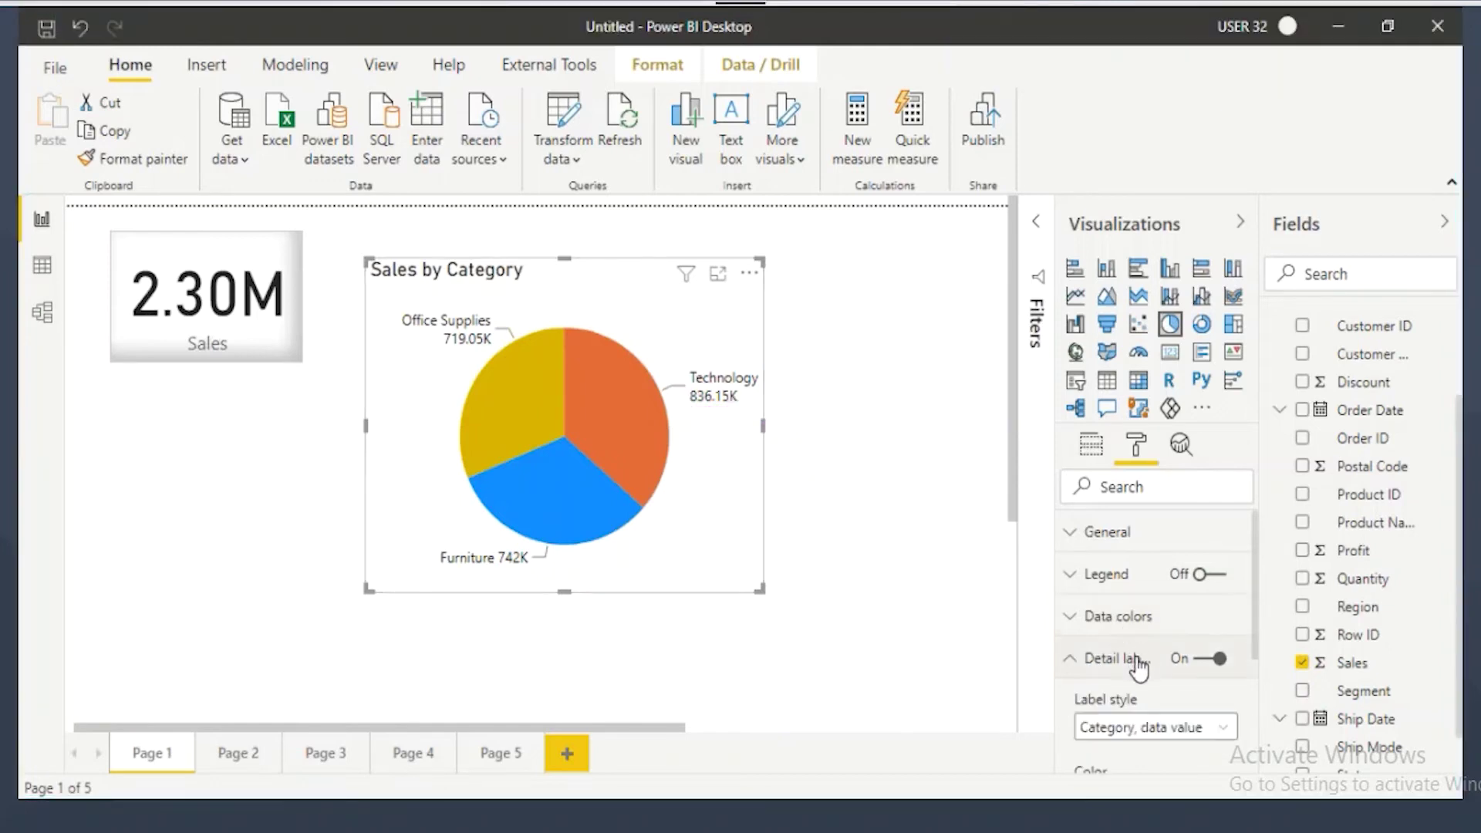
{"action": "scroll", "coordinate": [1165, 652], "scroll_direction": "down", "scroll_amount": 3}
{"action": "scroll", "coordinate": [1149, 618], "scroll_direction": "up", "scroll_amount": 2}
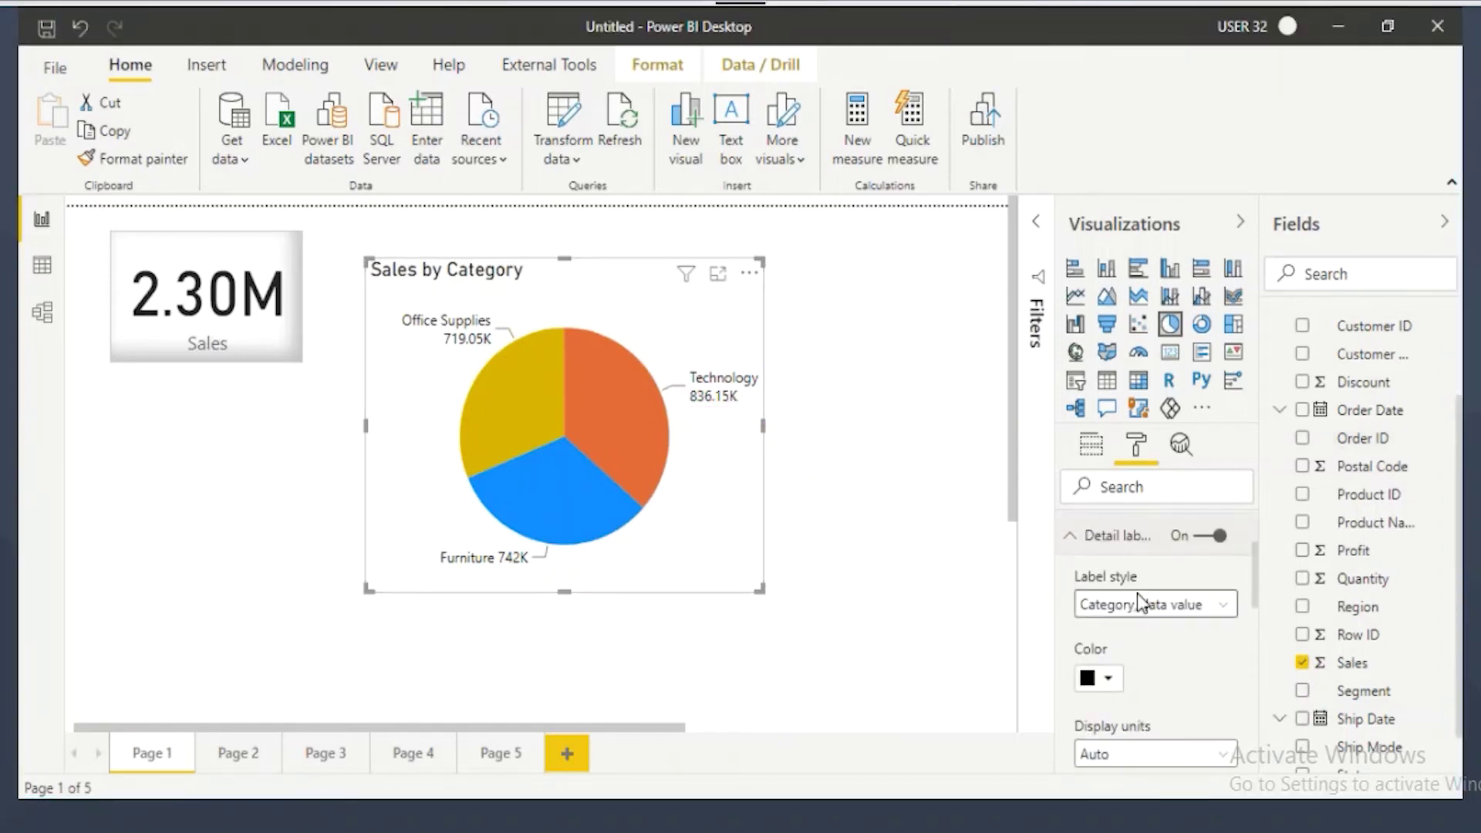
Step: Try the detail label styles Category, Data value and Percent of total on the pie chart
{"action": "left_click", "coordinate": [1132, 611]}
{"action": "left_click", "coordinate": [1132, 427]}
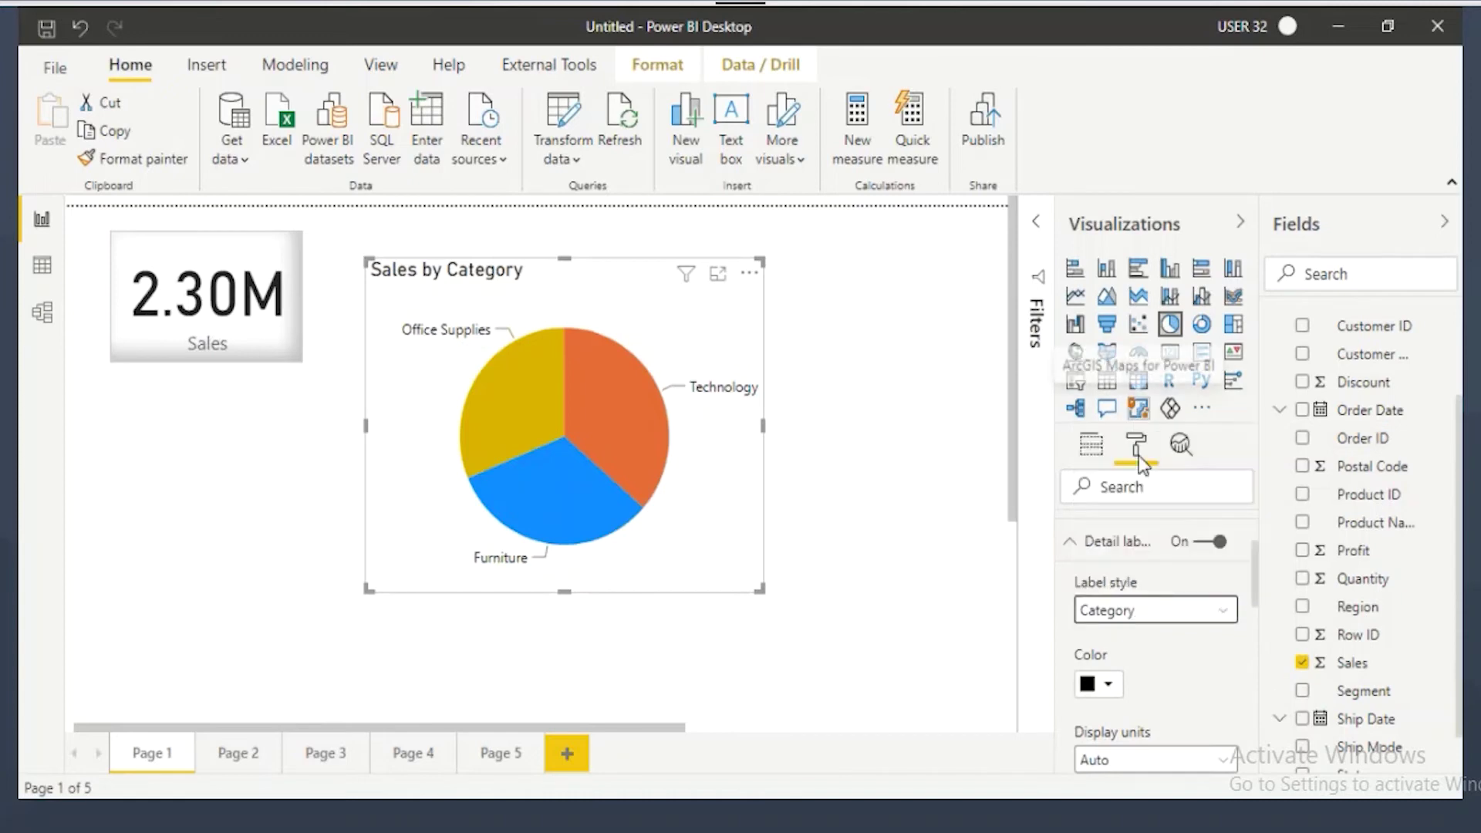
{"action": "left_click", "coordinate": [1130, 615]}
{"action": "left_click", "coordinate": [1110, 454]}
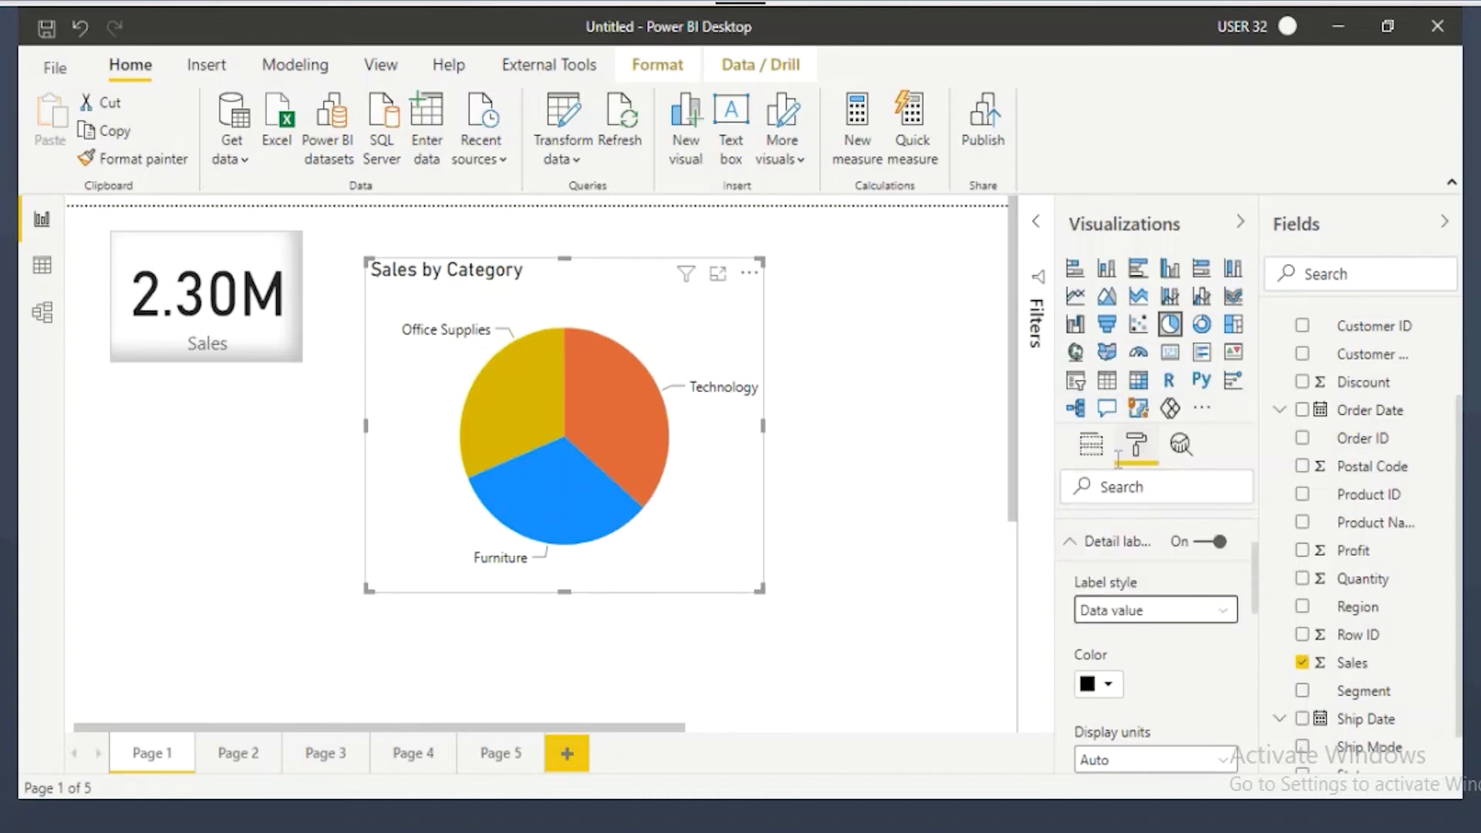
{"action": "left_click", "coordinate": [1125, 613]}
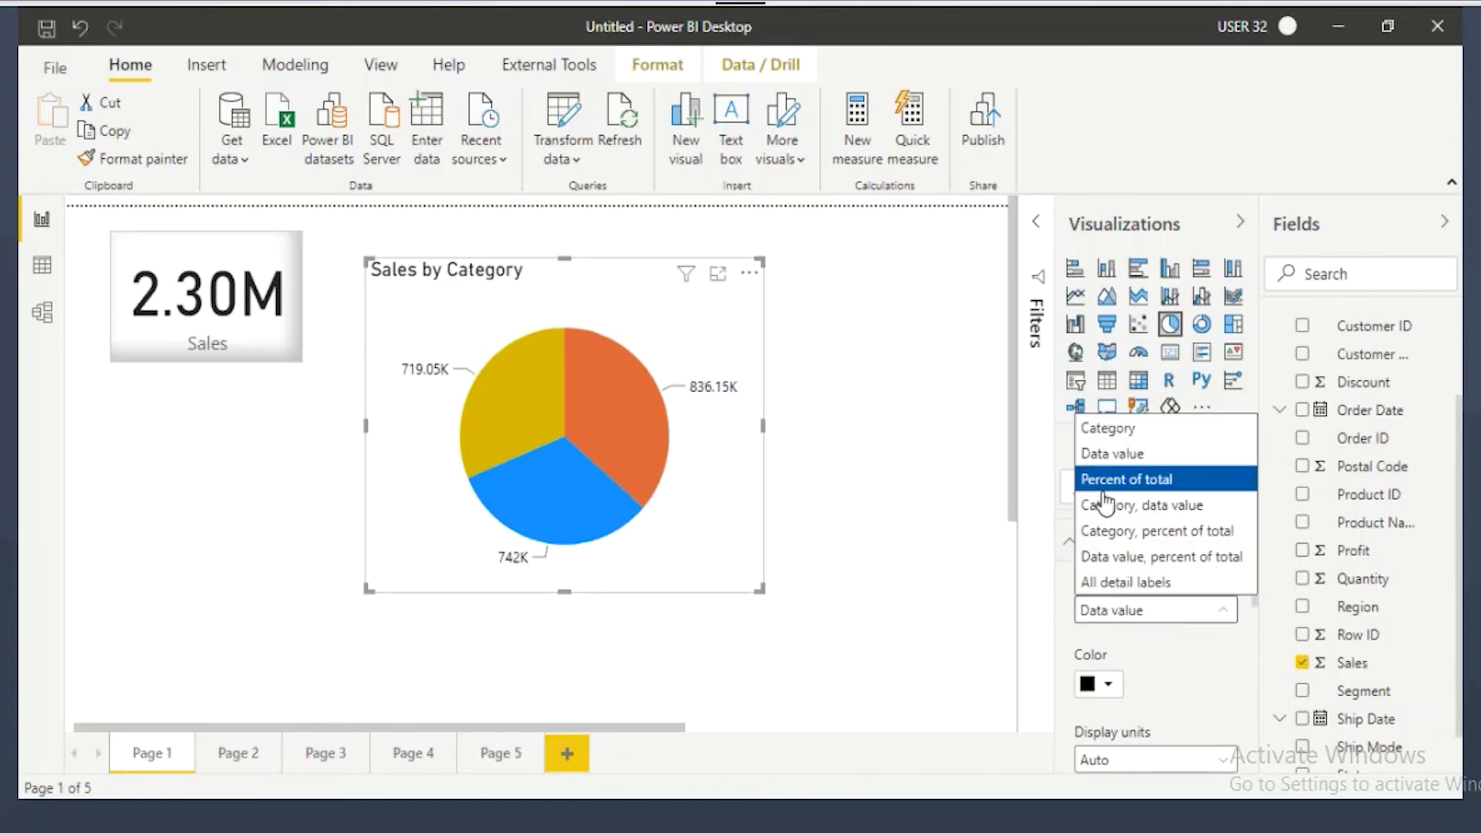
{"action": "left_click", "coordinate": [1100, 478]}
Step: Try the label styles Category, data value; Category, percent of total; Data value, percent of total; and All detail labels
{"action": "left_click", "coordinate": [1098, 609]}
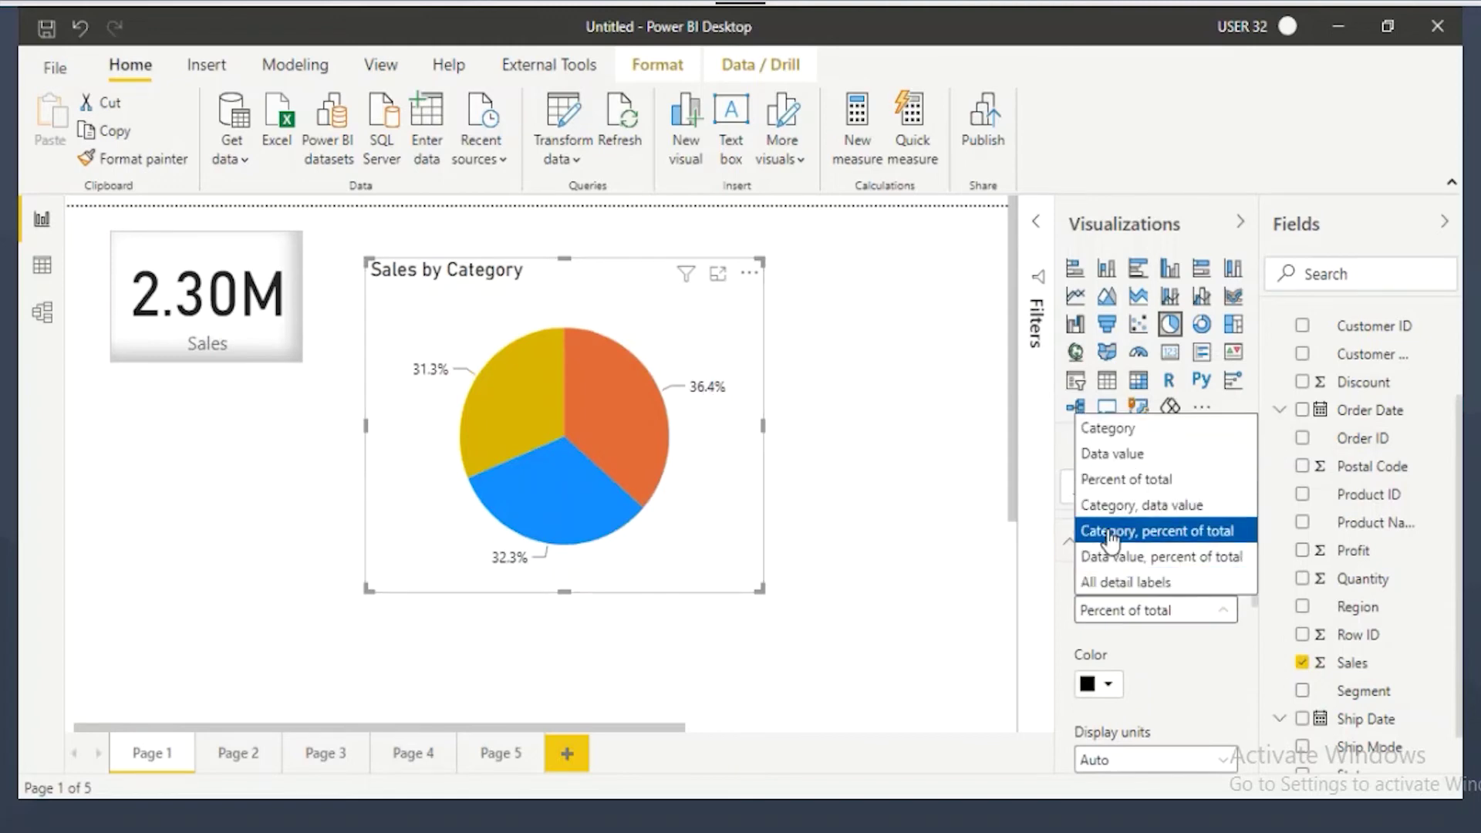
{"action": "left_click", "coordinate": [1123, 509]}
{"action": "left_click", "coordinate": [1127, 610]}
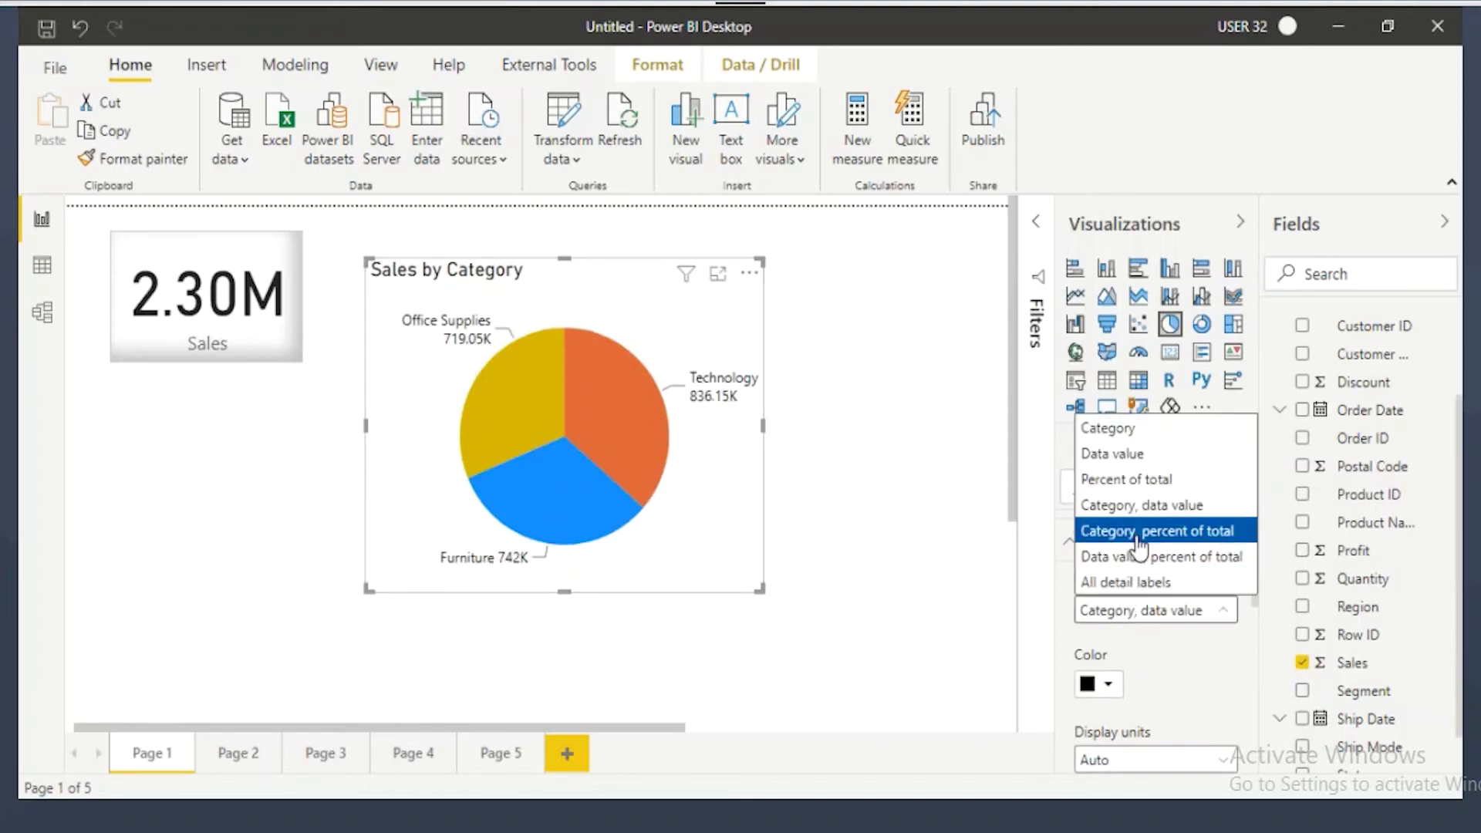
{"action": "left_click", "coordinate": [1139, 532]}
{"action": "left_click", "coordinate": [1157, 614]}
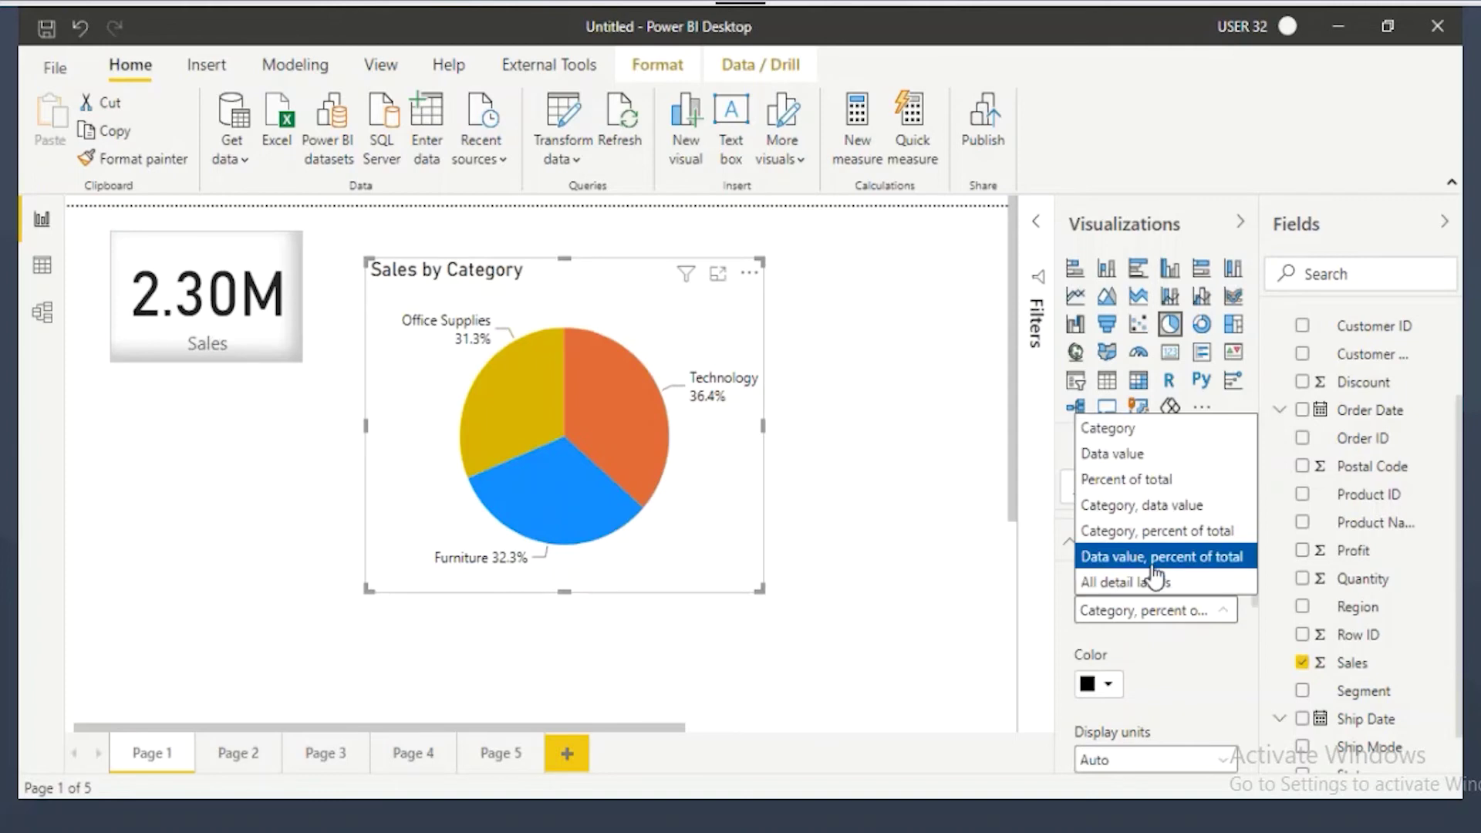
{"action": "left_click", "coordinate": [1153, 557]}
{"action": "left_click", "coordinate": [1154, 614]}
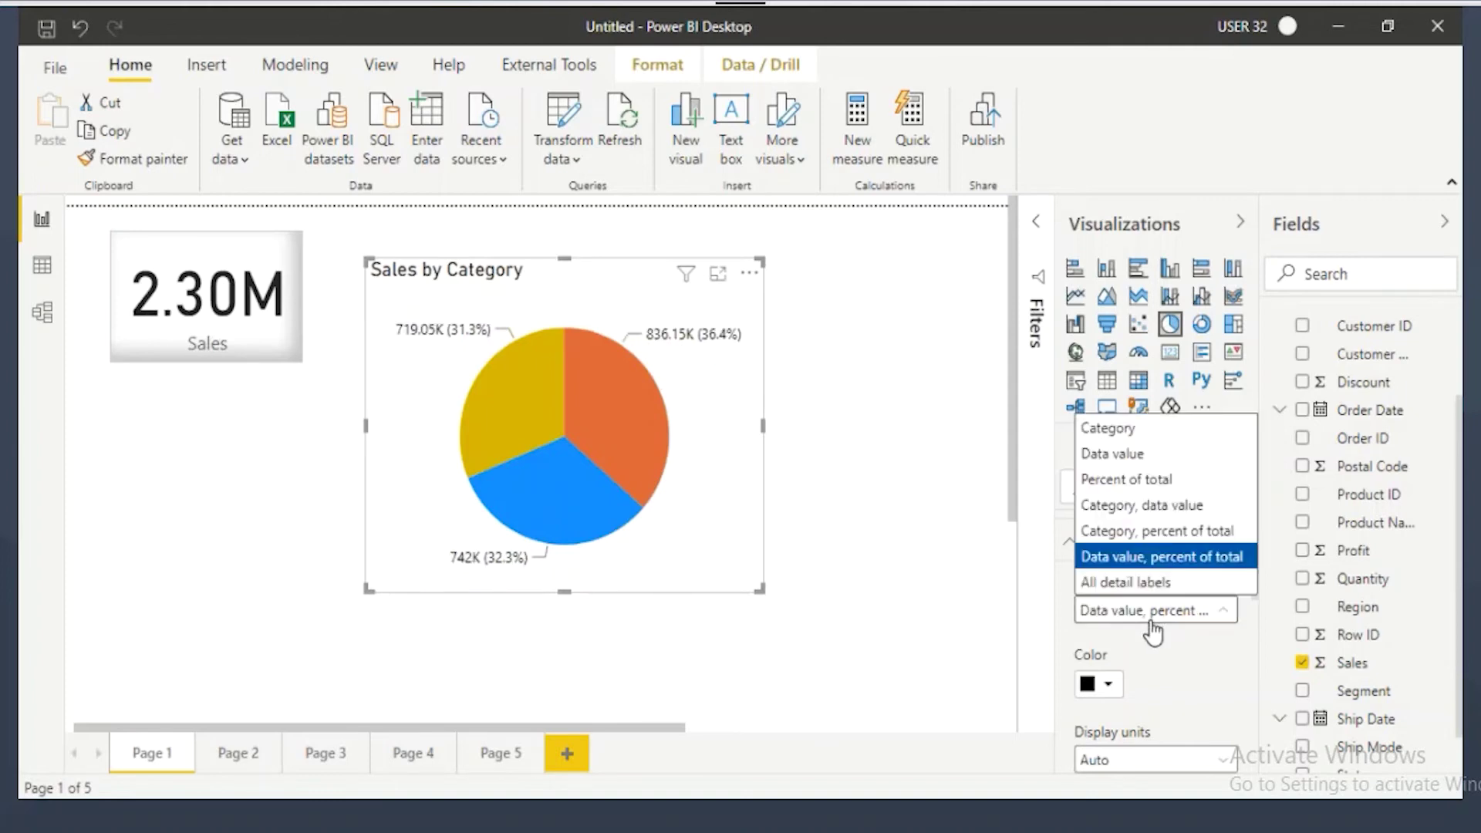
{"action": "left_click", "coordinate": [1149, 583]}
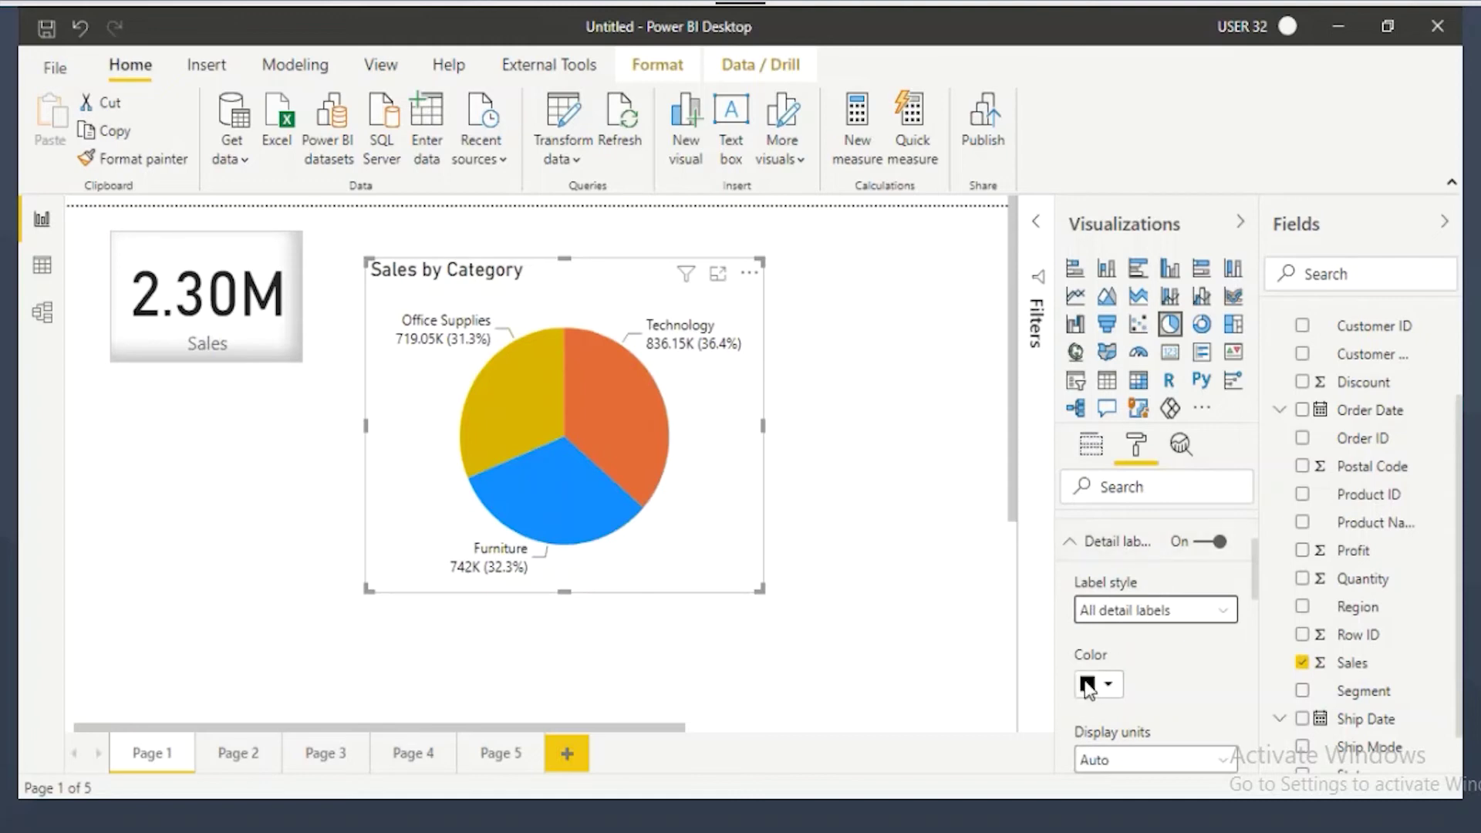
Step: Set the pie chart's detail label style to "Category, data value"
{"action": "scroll", "coordinate": [1118, 687], "scroll_direction": "down", "scroll_amount": 3}
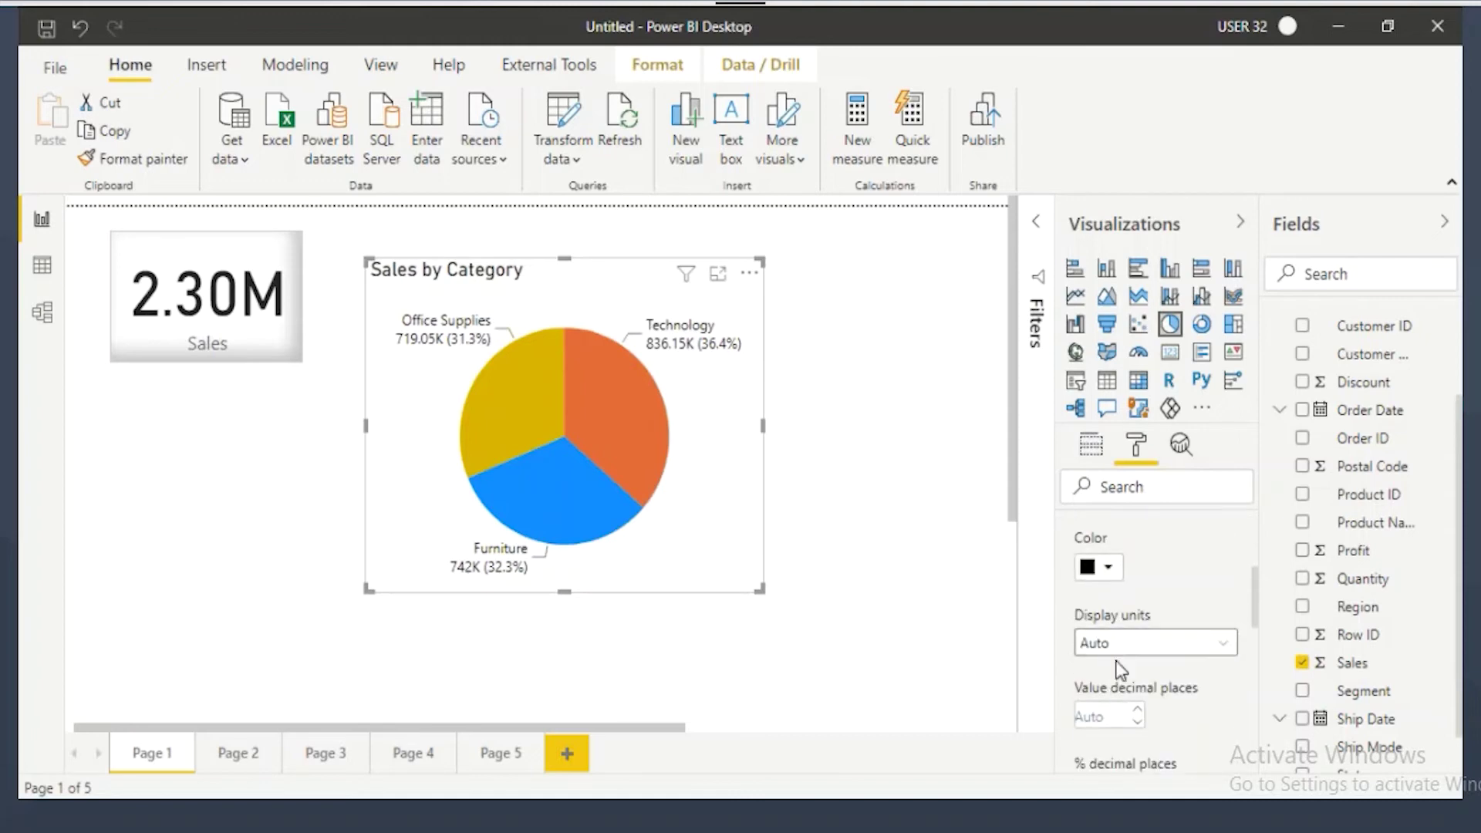
{"action": "scroll", "coordinate": [1116, 643], "scroll_direction": "up", "scroll_amount": 3}
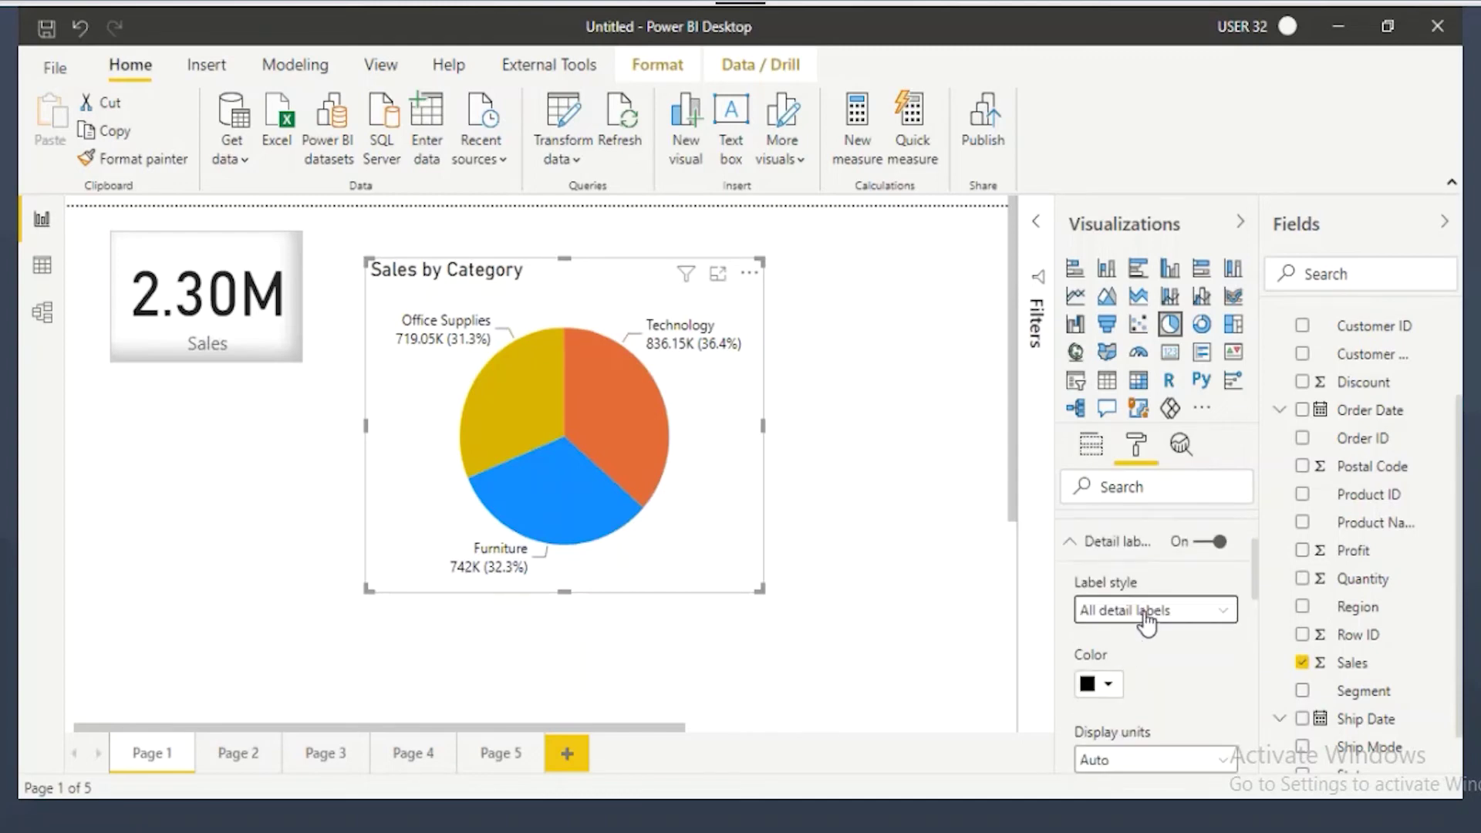
{"action": "left_click", "coordinate": [1138, 611]}
{"action": "left_click", "coordinate": [1132, 505]}
Step: Set the display units of the pie chart's detail labels to Millions
{"action": "scroll", "coordinate": [1145, 591], "scroll_direction": "down", "scroll_amount": 3}
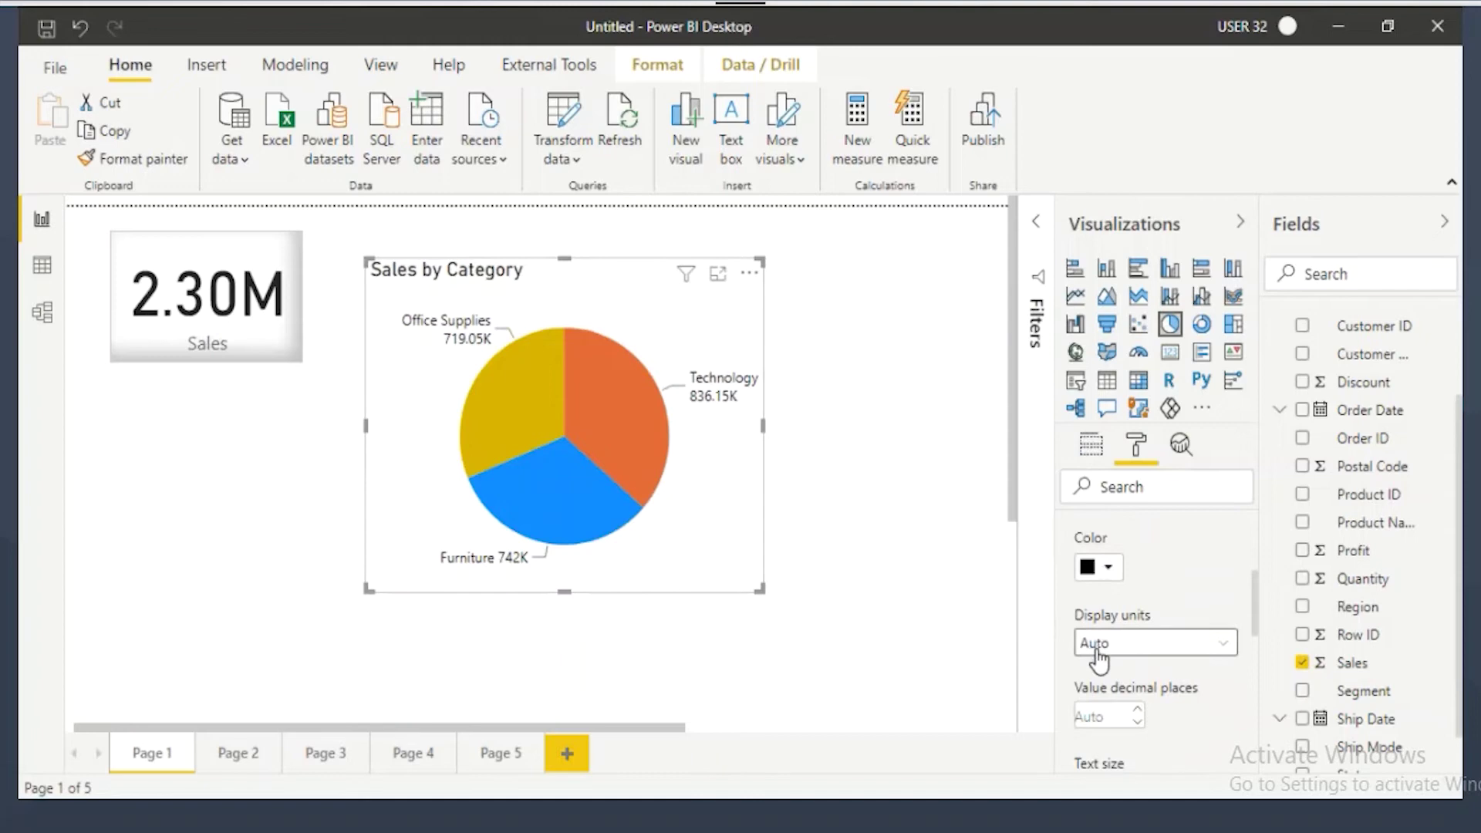
{"action": "left_click_drag", "start_coordinate": [1082, 654], "coordinate": [1062, 639]}
{"action": "left_click_drag", "start_coordinate": [251, 324], "coordinate": [337, 293]}
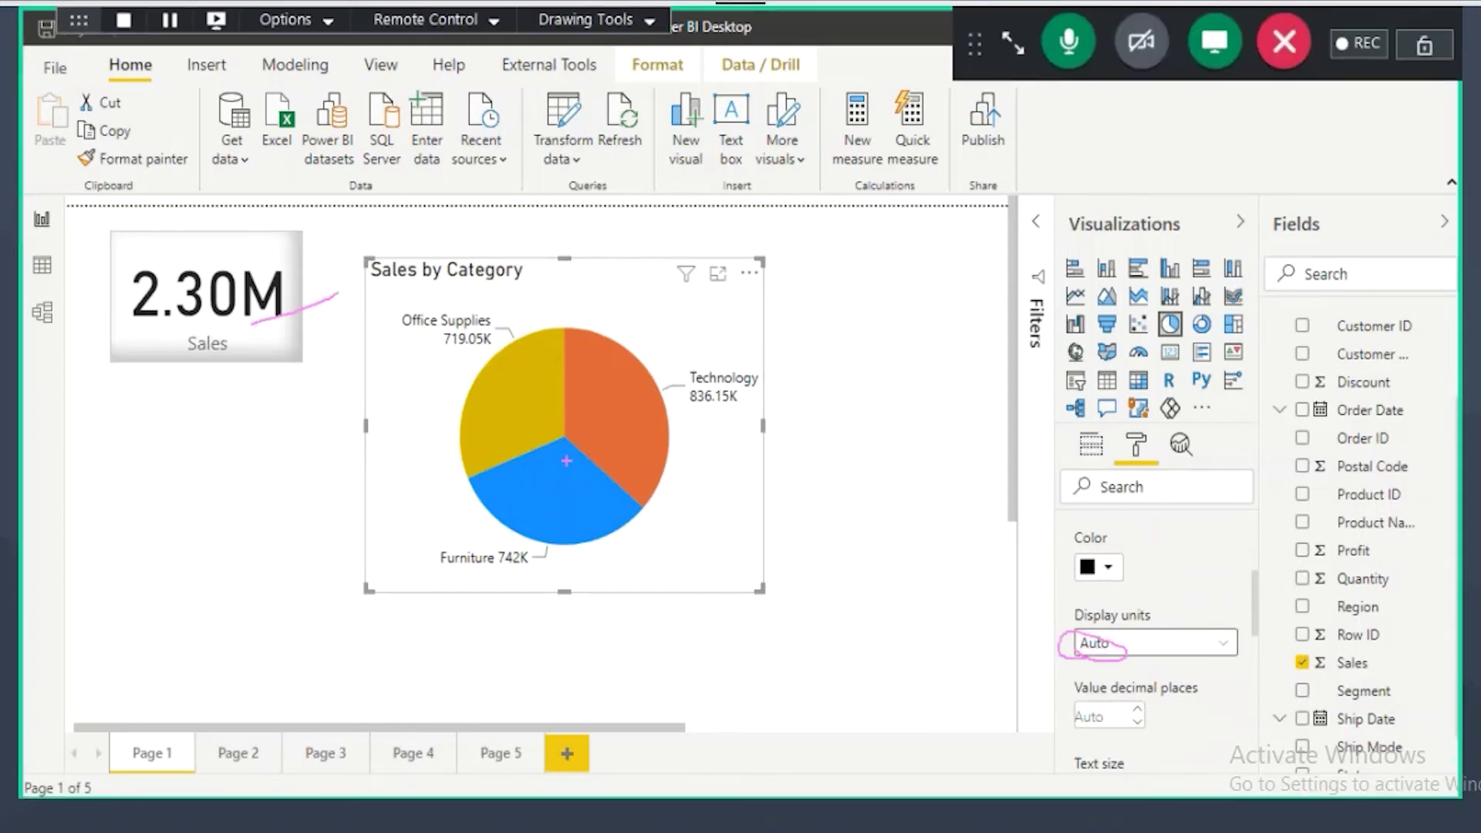
{"action": "left_click_drag", "start_coordinate": [1129, 656], "coordinate": [1200, 625]}
{"action": "left_click", "coordinate": [1147, 649]}
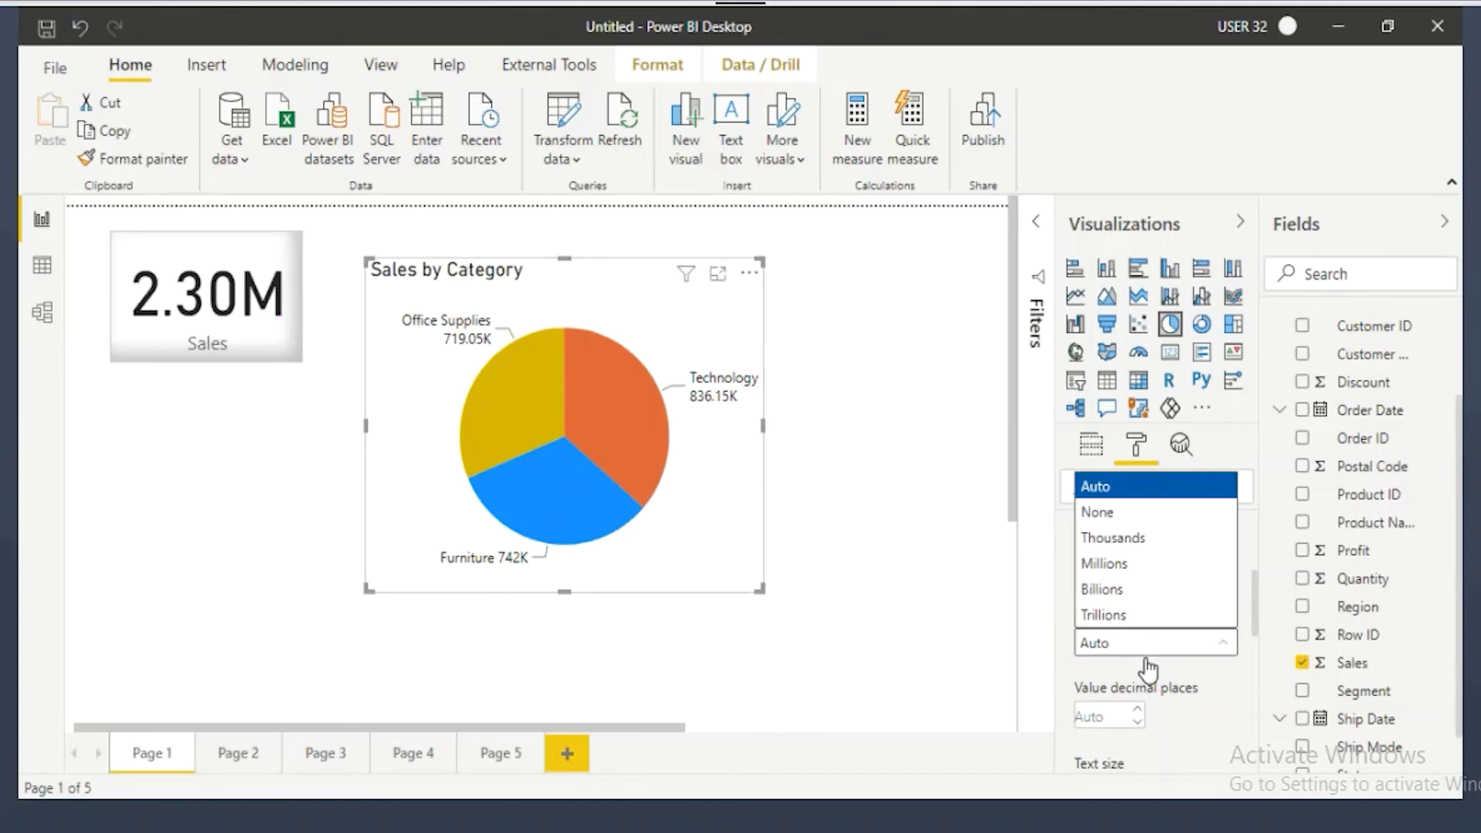
{"action": "left_click", "coordinate": [1116, 580]}
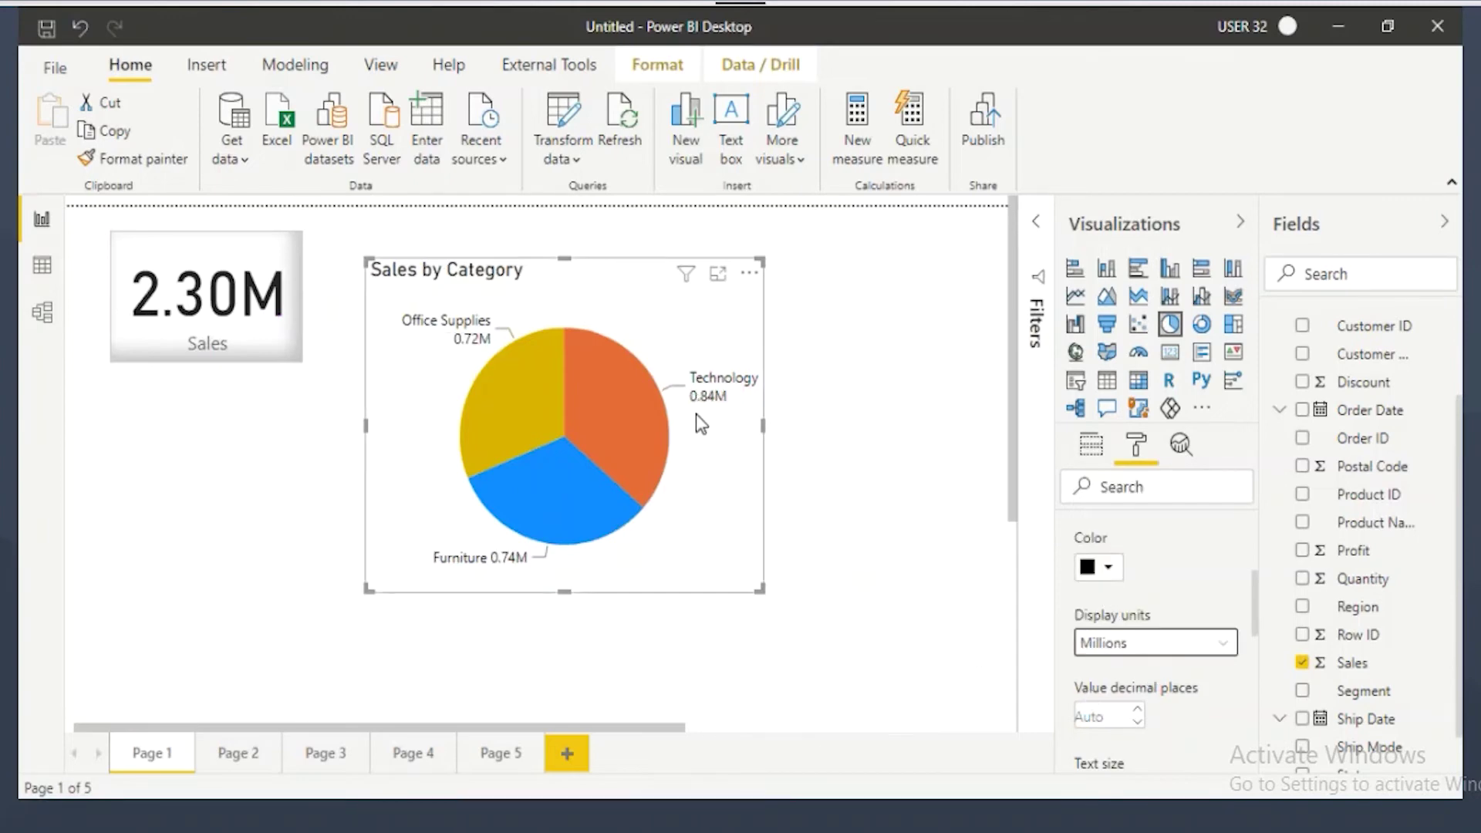
Step: Try 1 value decimal place for the detail labels and settle on 3
{"action": "mouse_move", "coordinate": [700, 400]}
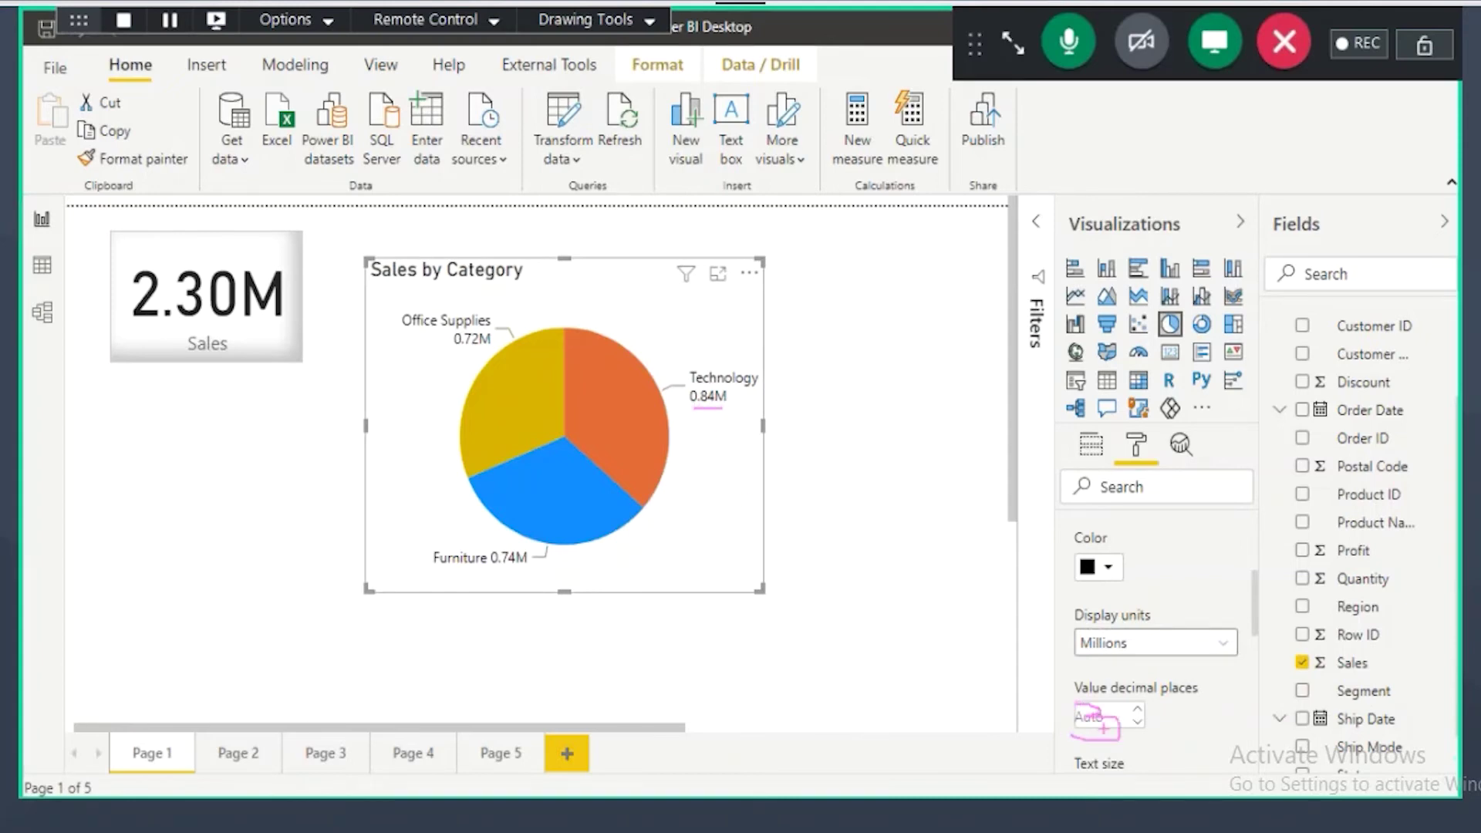
{"action": "type", "text": "1"}
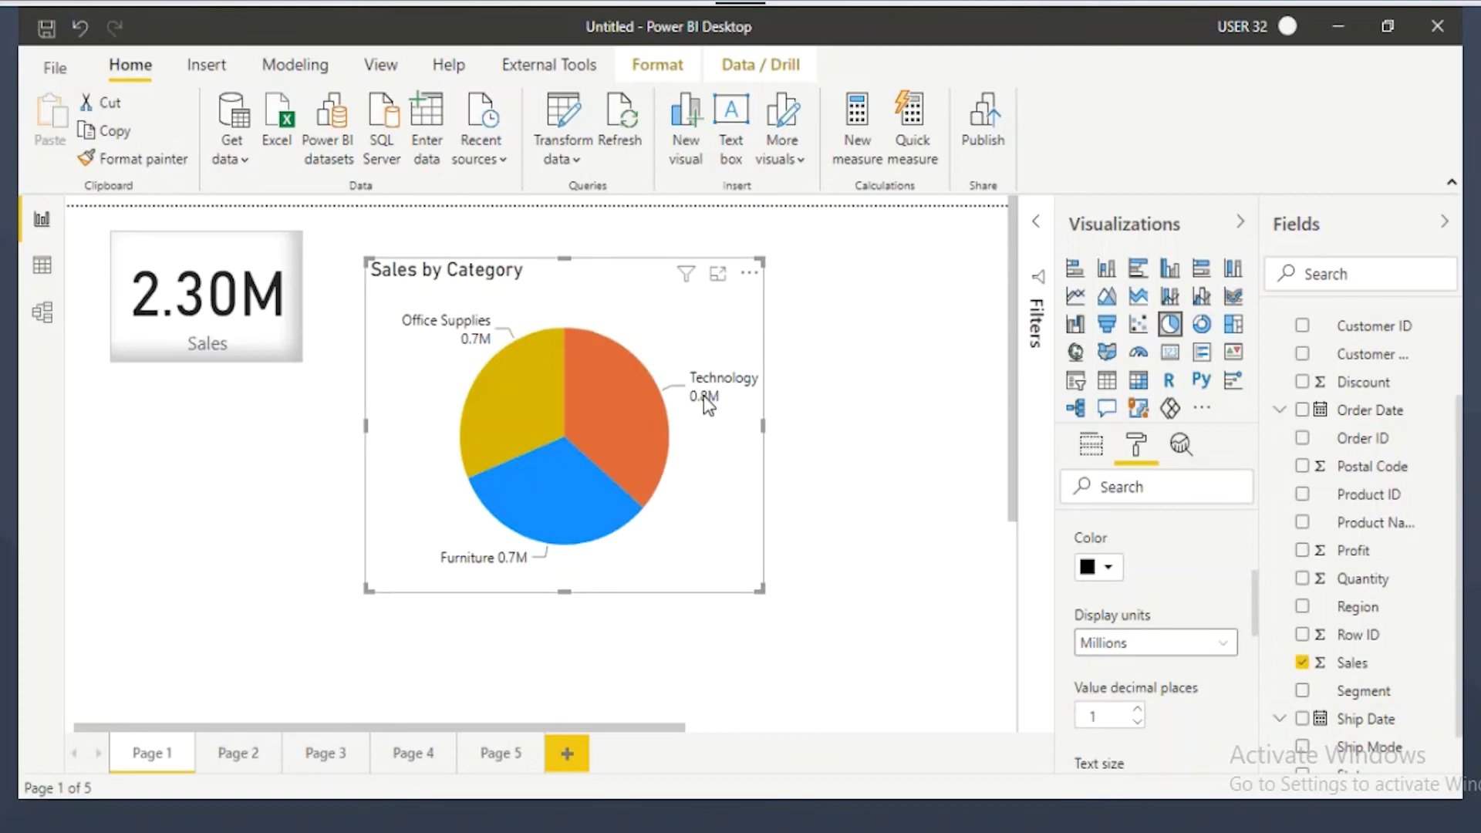
{"action": "double_click", "coordinate": [1092, 716]}
{"action": "type", "text": "3"}
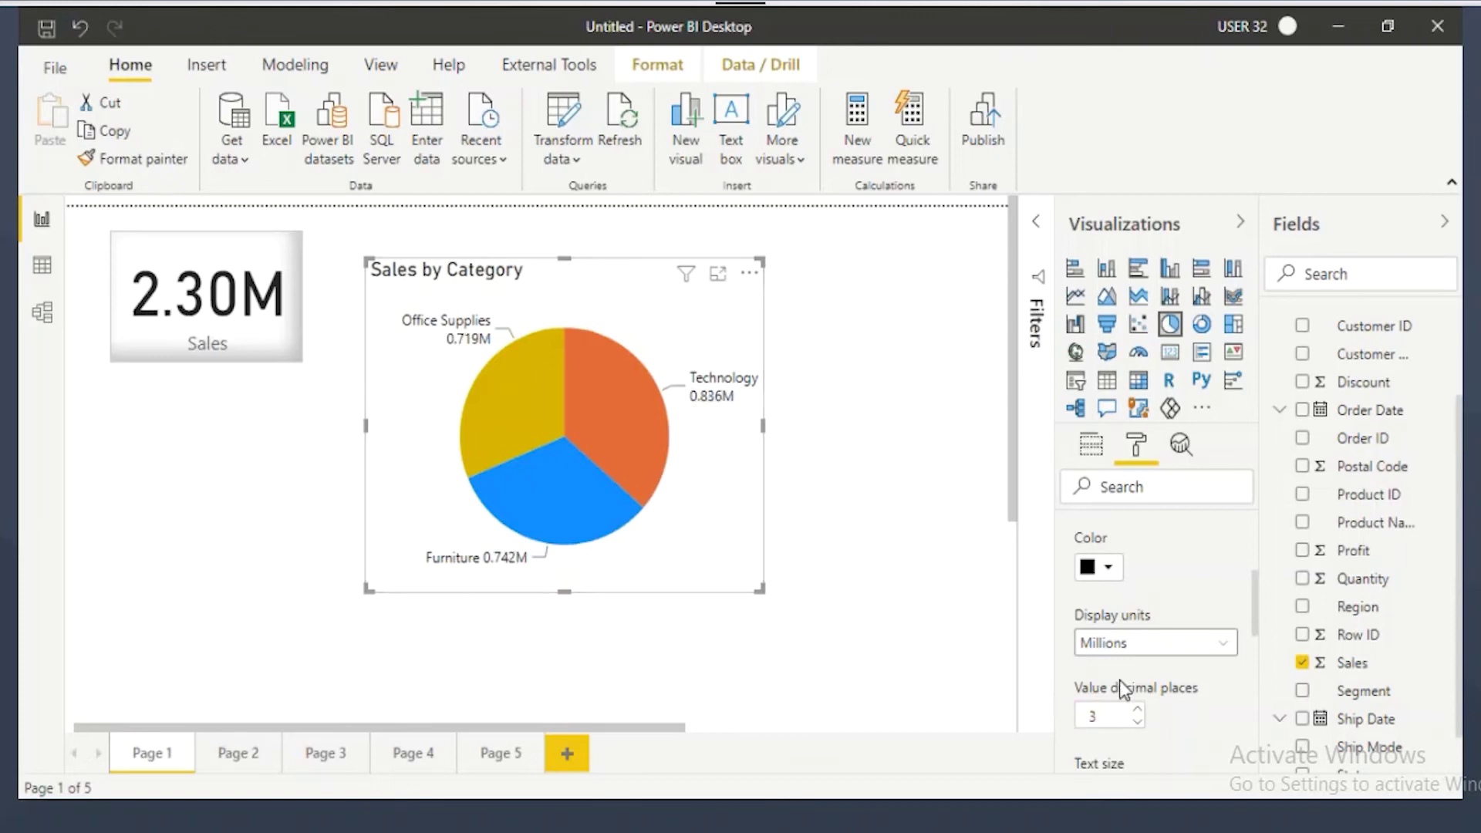
{"action": "double_click", "coordinate": [1096, 722]}
{"action": "left_click", "coordinate": [711, 406]}
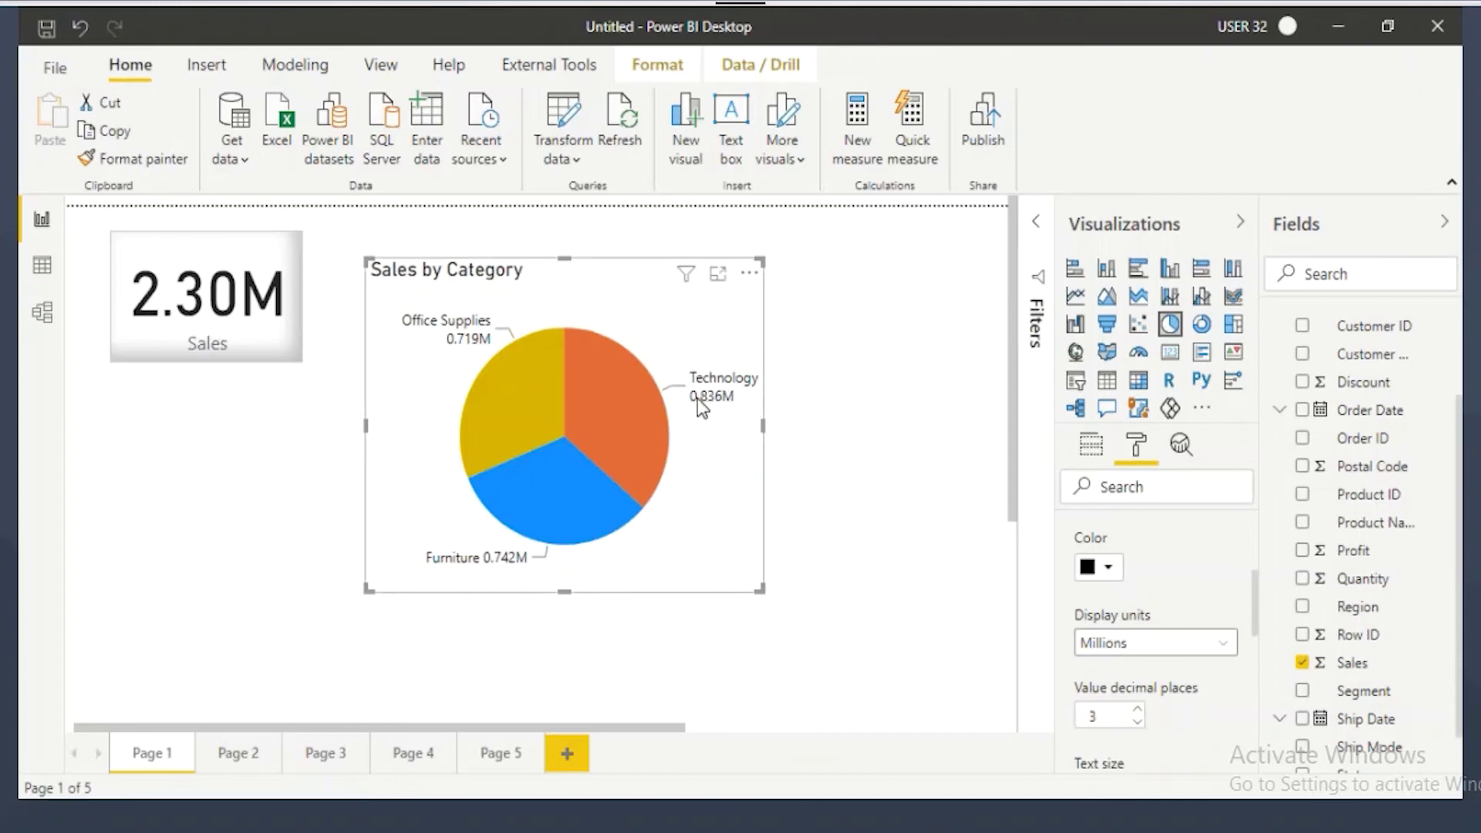
Step: Set the detail labels' font family to Comic Sans MS and slightly enlarge the Sales by Category pie chart
{"action": "scroll", "coordinate": [1157, 713], "scroll_direction": "down", "scroll_amount": 3}
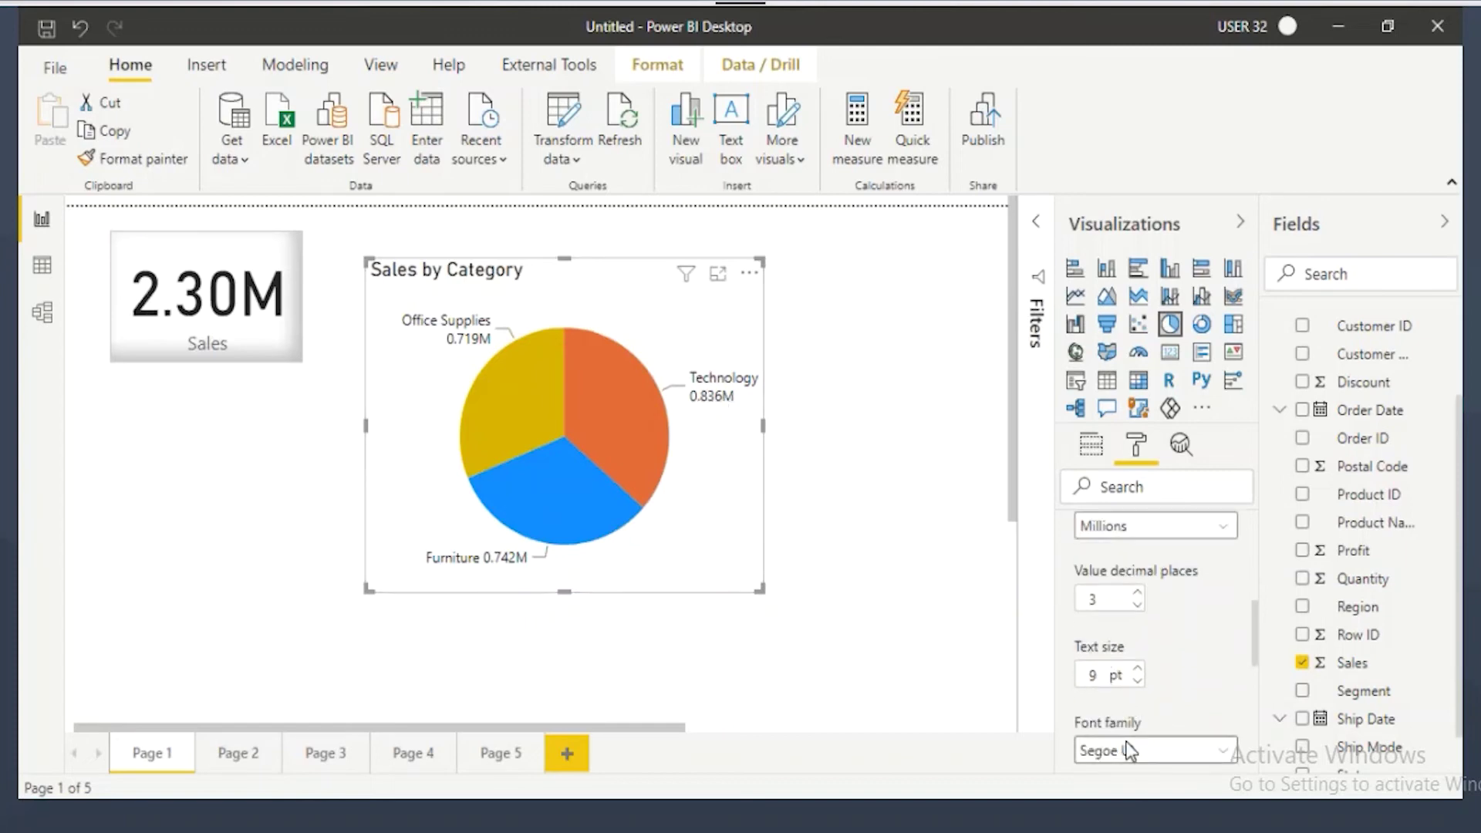
{"action": "scroll", "coordinate": [1127, 752], "scroll_direction": "down", "scroll_amount": 3}
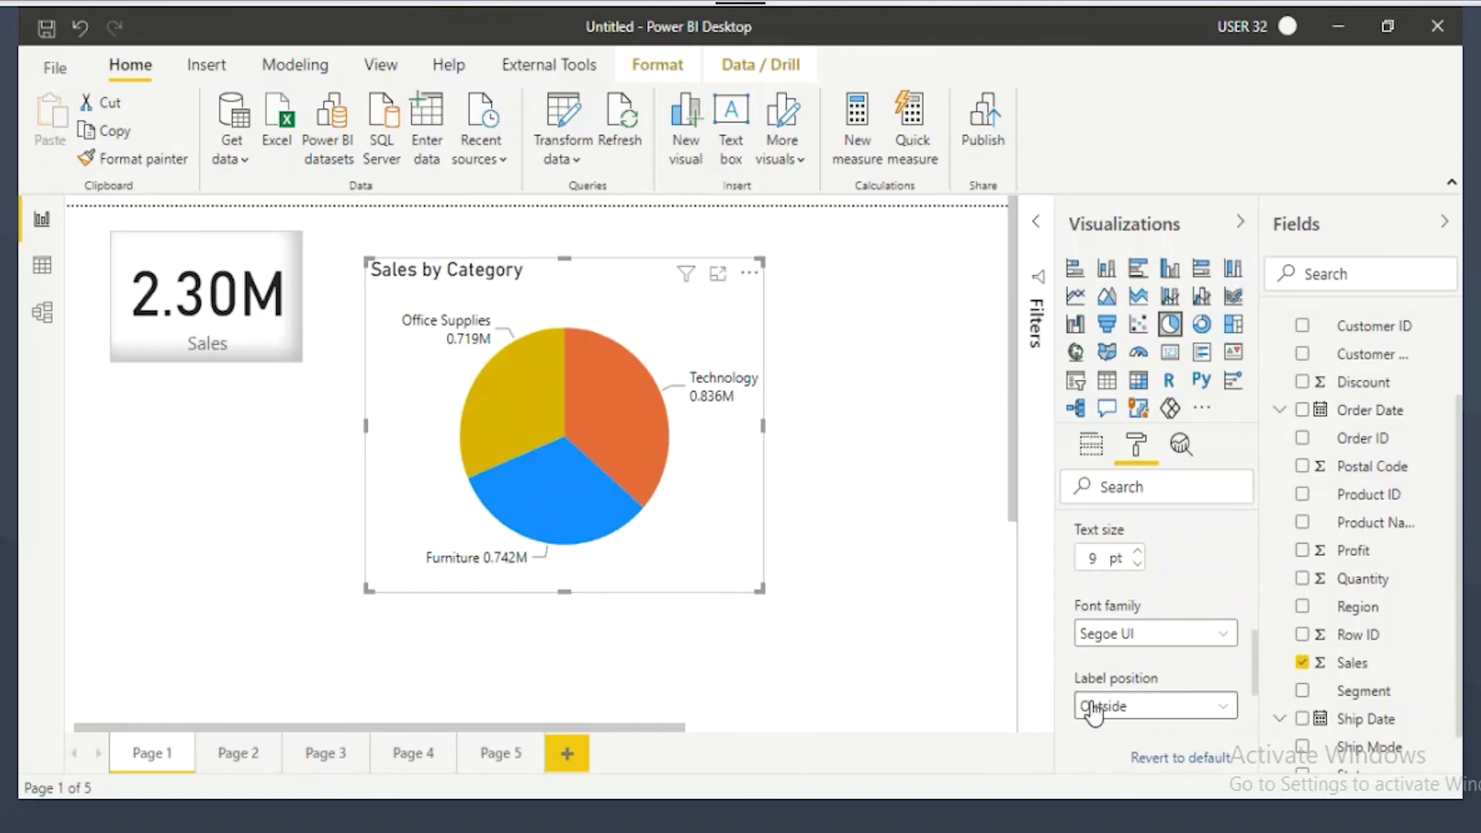
{"action": "left_click", "coordinate": [1115, 634]}
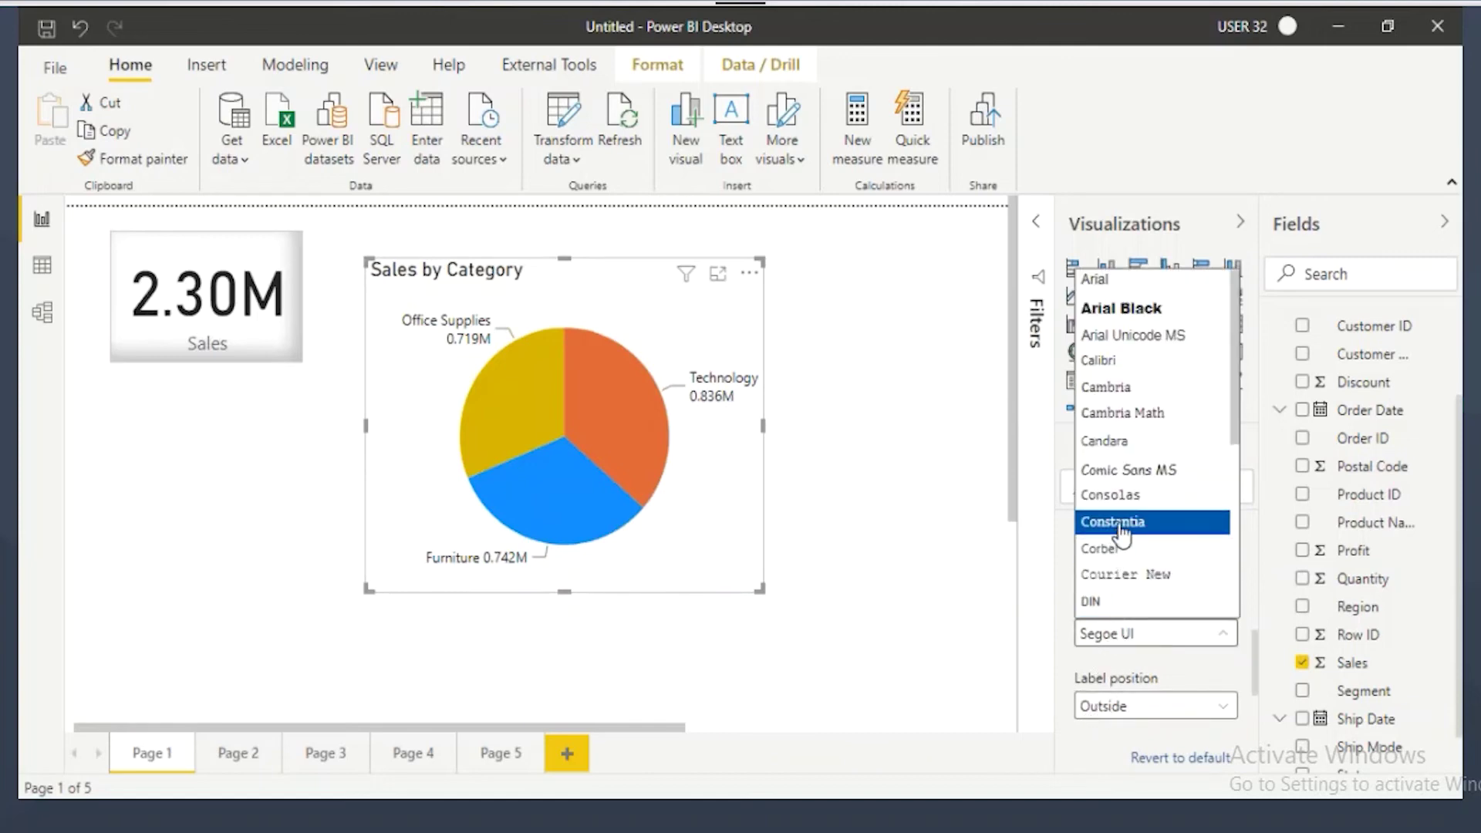
{"action": "left_click", "coordinate": [1114, 470]}
{"action": "left_click_drag", "start_coordinate": [765, 571], "coordinate": [806, 598]}
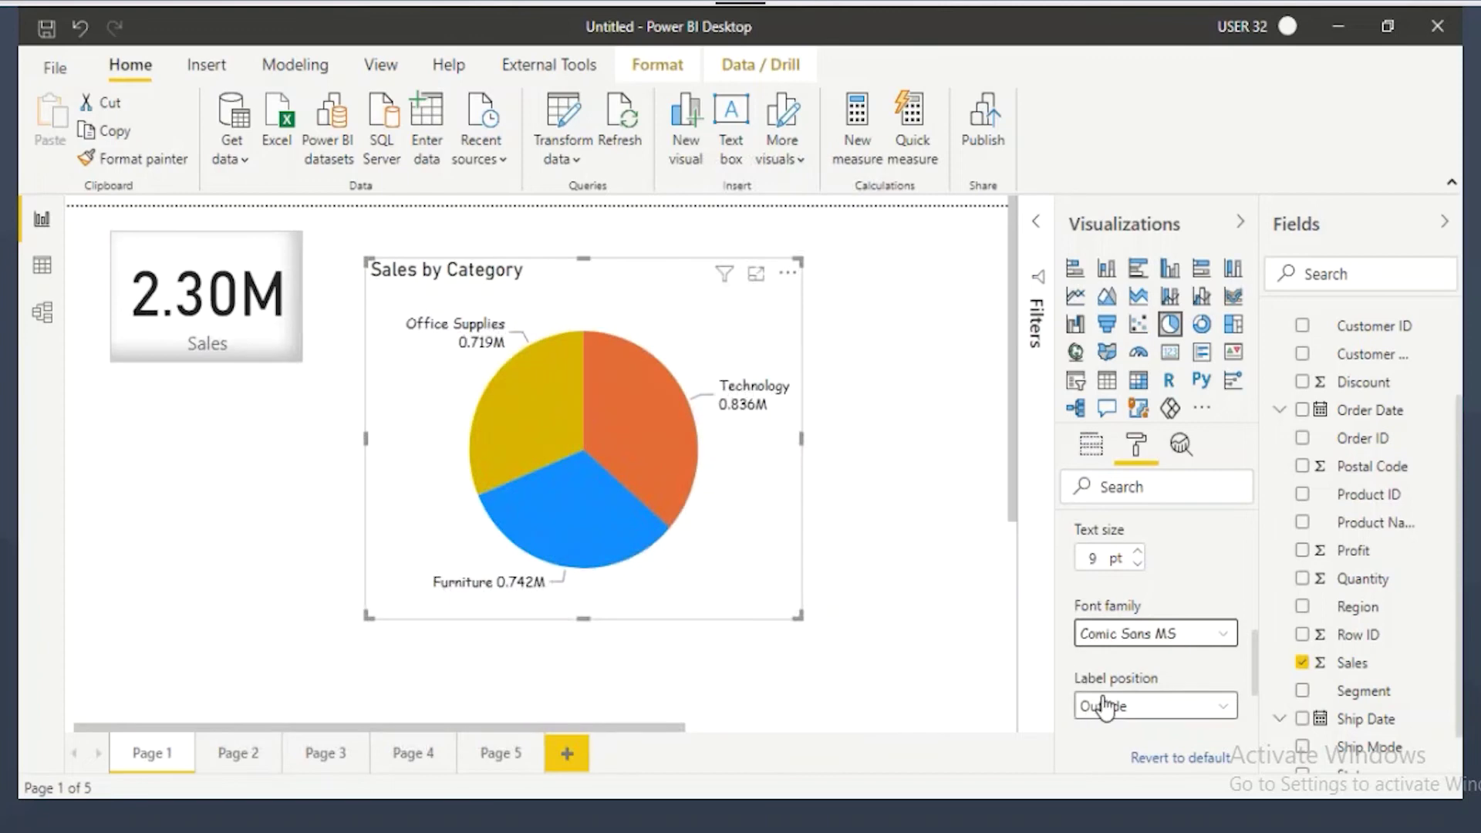
{"action": "mouse_move", "coordinate": [734, 423]}
{"action": "left_mouse_down"}
{"action": "mouse_move", "coordinate": [770, 403]}
{"action": "mouse_move", "coordinate": [750, 358]}
{"action": "left_mouse_up"}
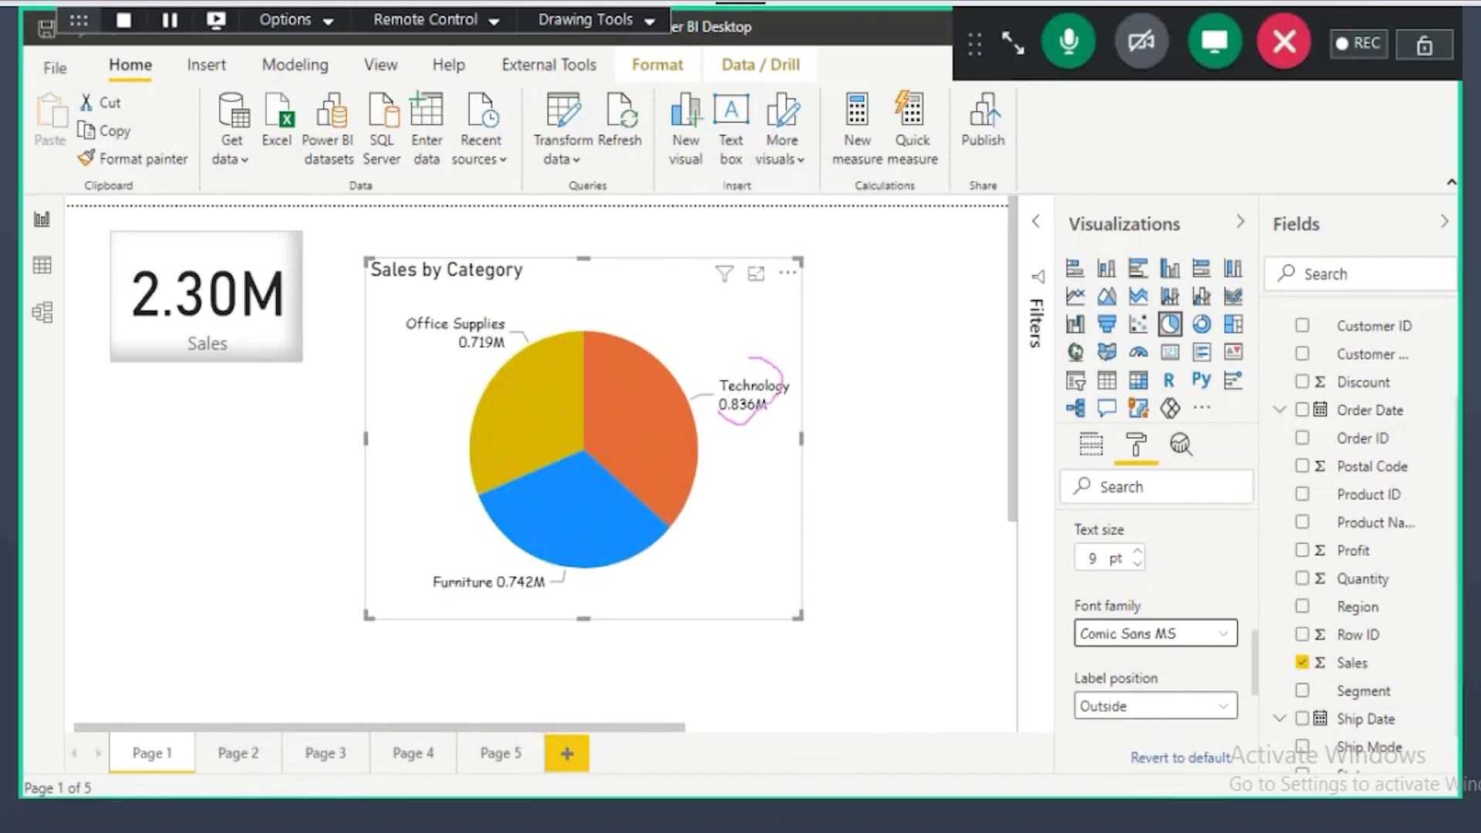
{"action": "left_click_drag", "start_coordinate": [642, 401], "coordinate": [652, 395]}
{"action": "left_click_drag", "start_coordinate": [575, 496], "coordinate": [571, 526]}
{"action": "mouse_move", "coordinate": [1067, 687]}
{"action": "left_mouse_down"}
{"action": "mouse_move", "coordinate": [1164, 698]}
{"action": "mouse_move", "coordinate": [1108, 672]}
{"action": "mouse_move", "coordinate": [1078, 696]}
{"action": "left_mouse_up"}
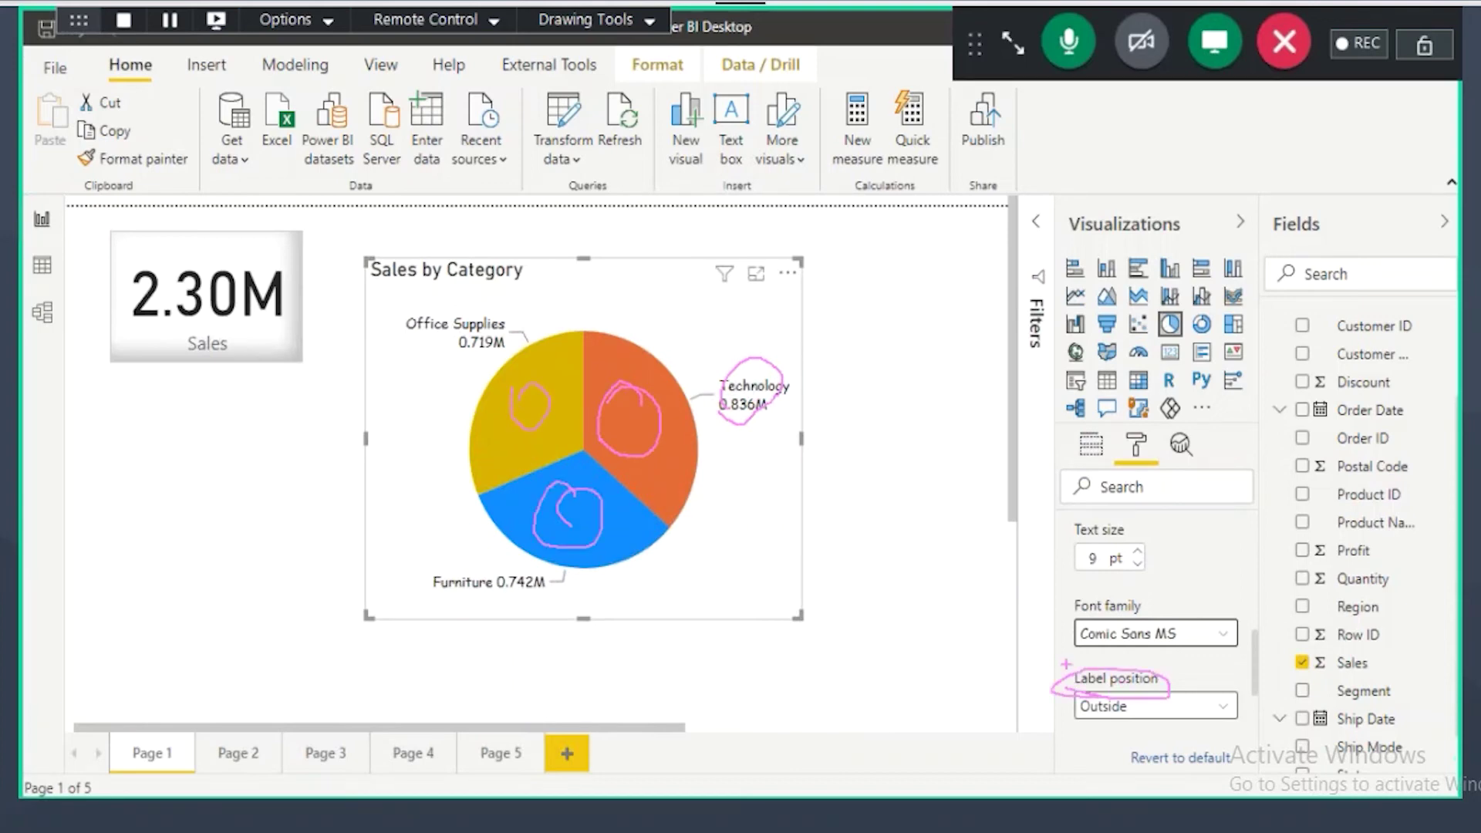
{"action": "key", "text": "Escape"}
Step: Try the Inside label position for the pie chart's detail labels, return it to Outside and collapse the detail label settings
{"action": "left_click", "coordinate": [1107, 711]}
{"action": "left_click", "coordinate": [1105, 626]}
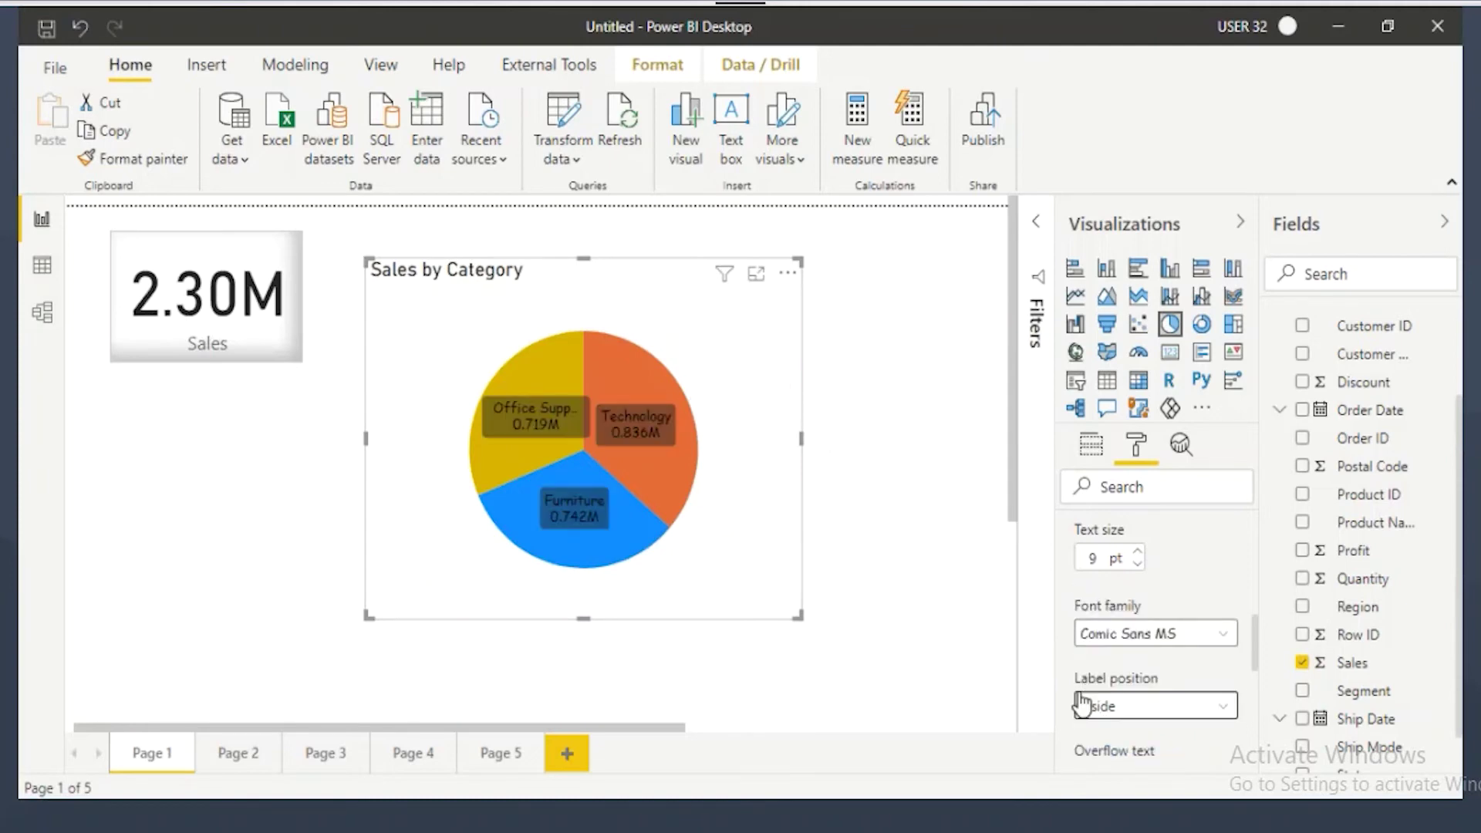
{"action": "left_click", "coordinate": [1134, 713]}
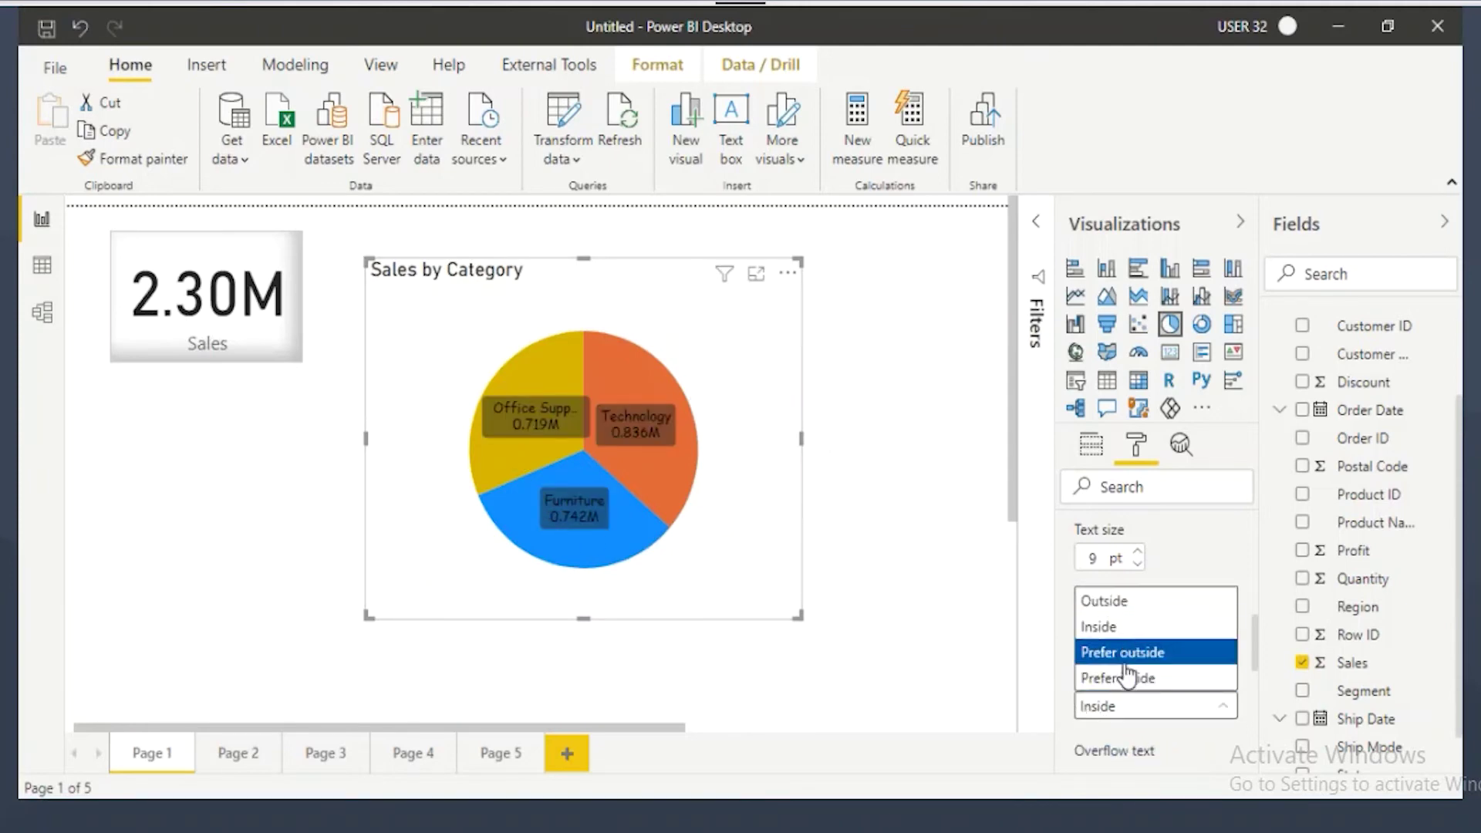
{"action": "left_click", "coordinate": [1111, 601]}
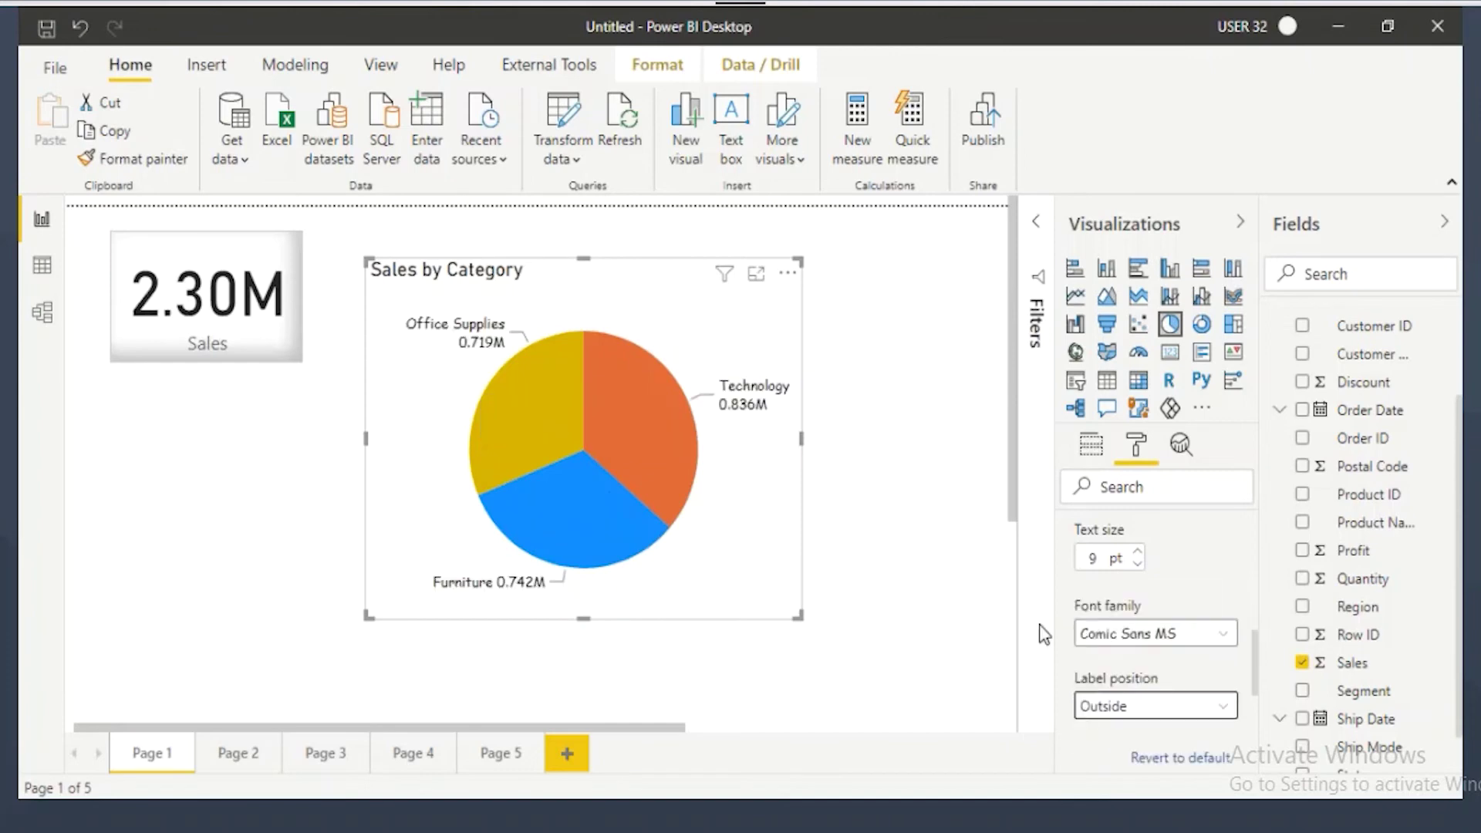
{"action": "scroll", "coordinate": [1215, 654], "scroll_direction": "up", "scroll_amount": 8}
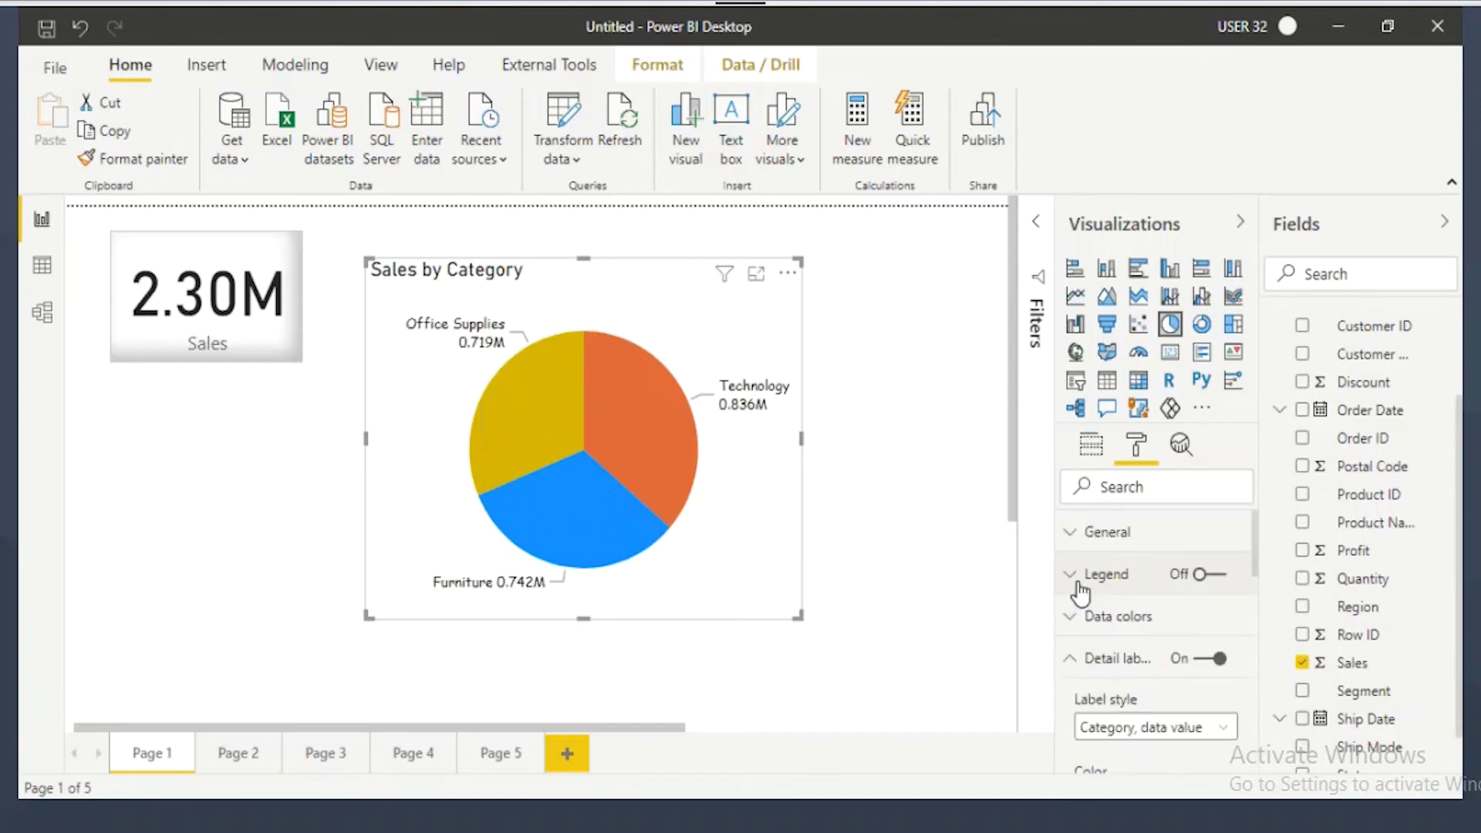
{"action": "left_click", "coordinate": [1121, 658]}
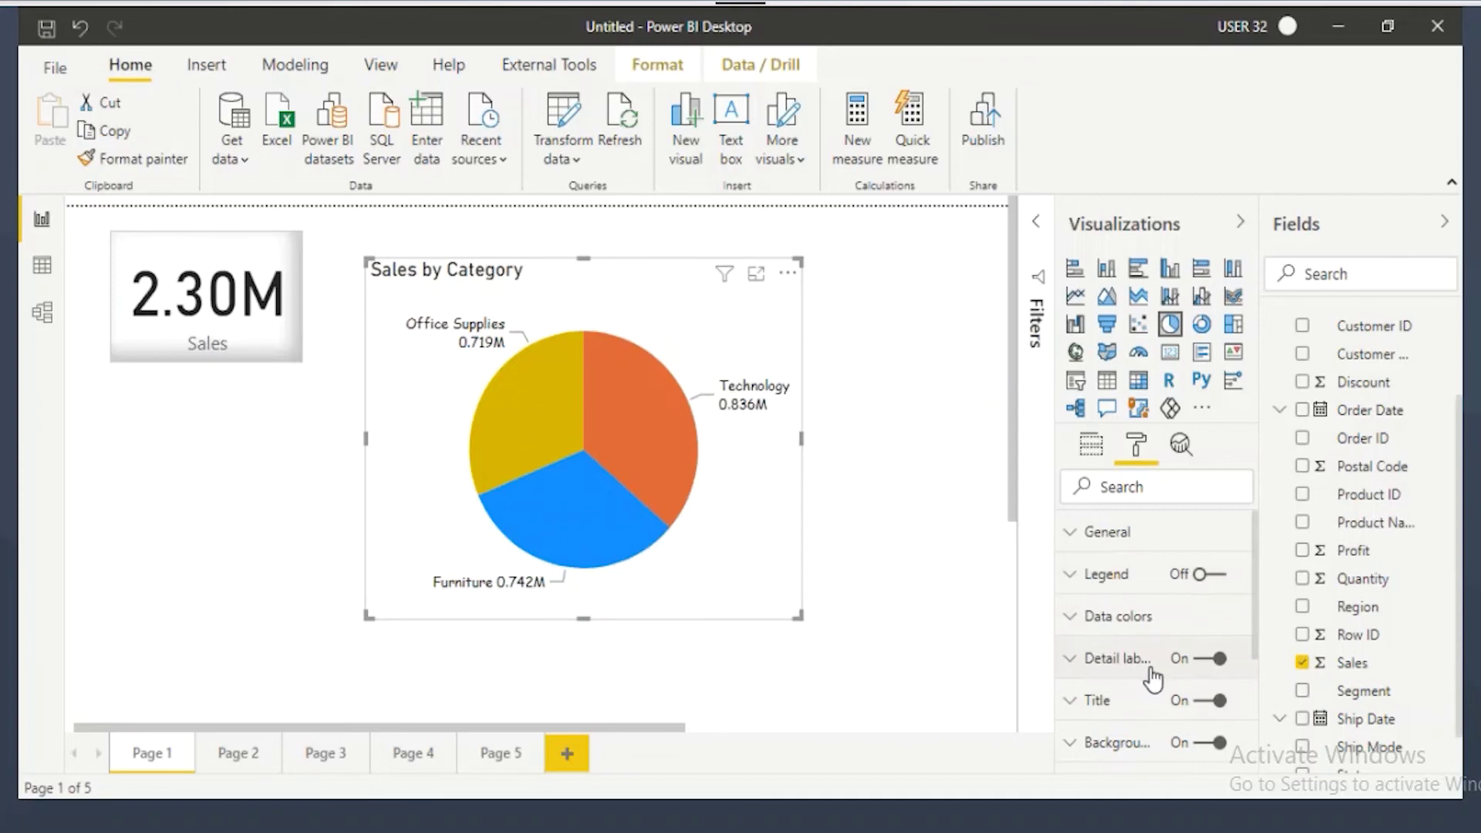
Step: Center the pie chart's title and give it the blue background color #118DFF
{"action": "scroll", "coordinate": [1154, 673], "scroll_direction": "down", "scroll_amount": 3}
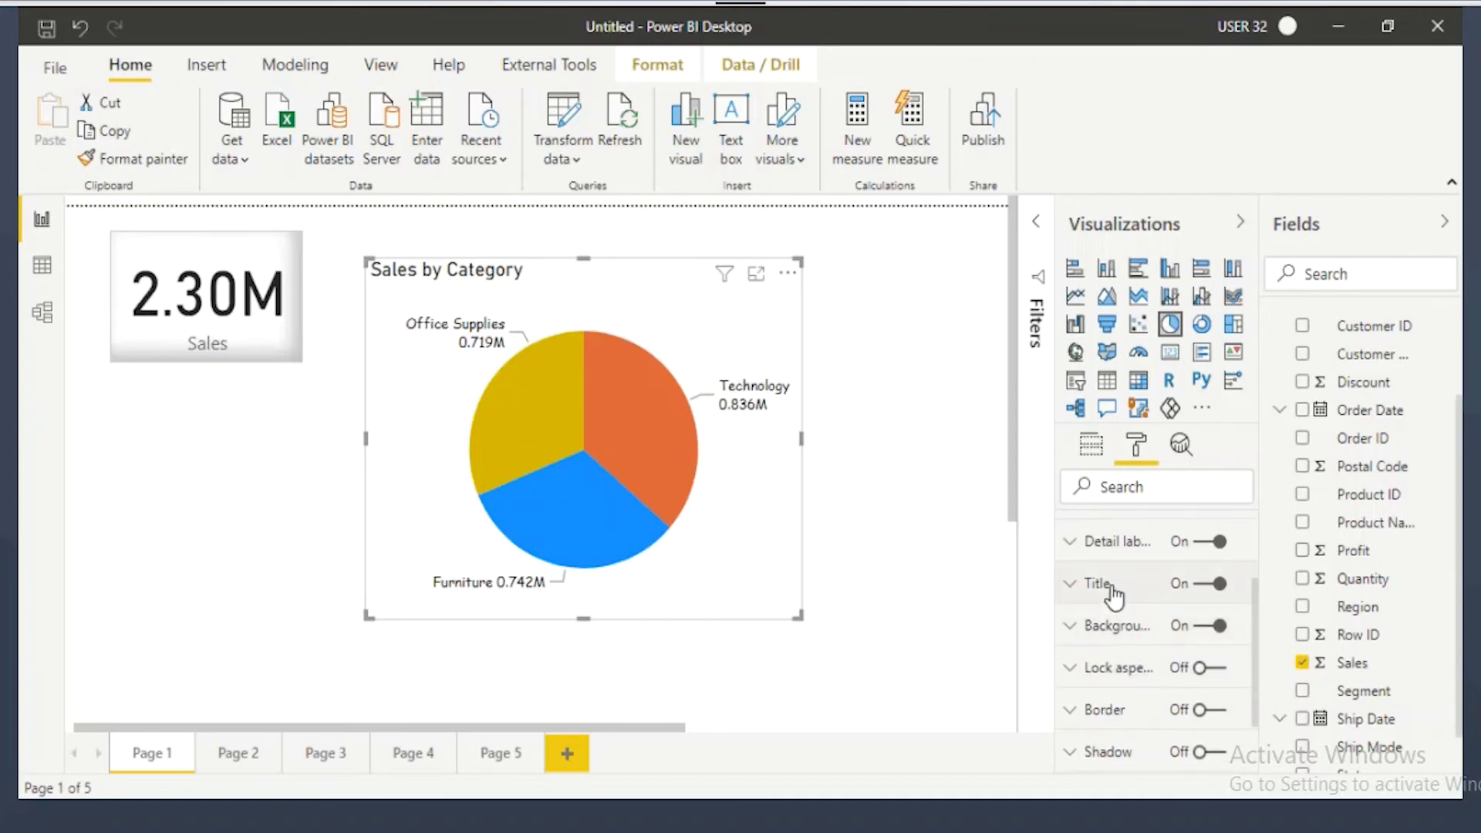
{"action": "mouse_move", "coordinate": [366, 256]}
{"action": "left_mouse_down"}
{"action": "mouse_move", "coordinate": [505, 291]}
{"action": "mouse_move", "coordinate": [796, 291]}
{"action": "left_mouse_up"}
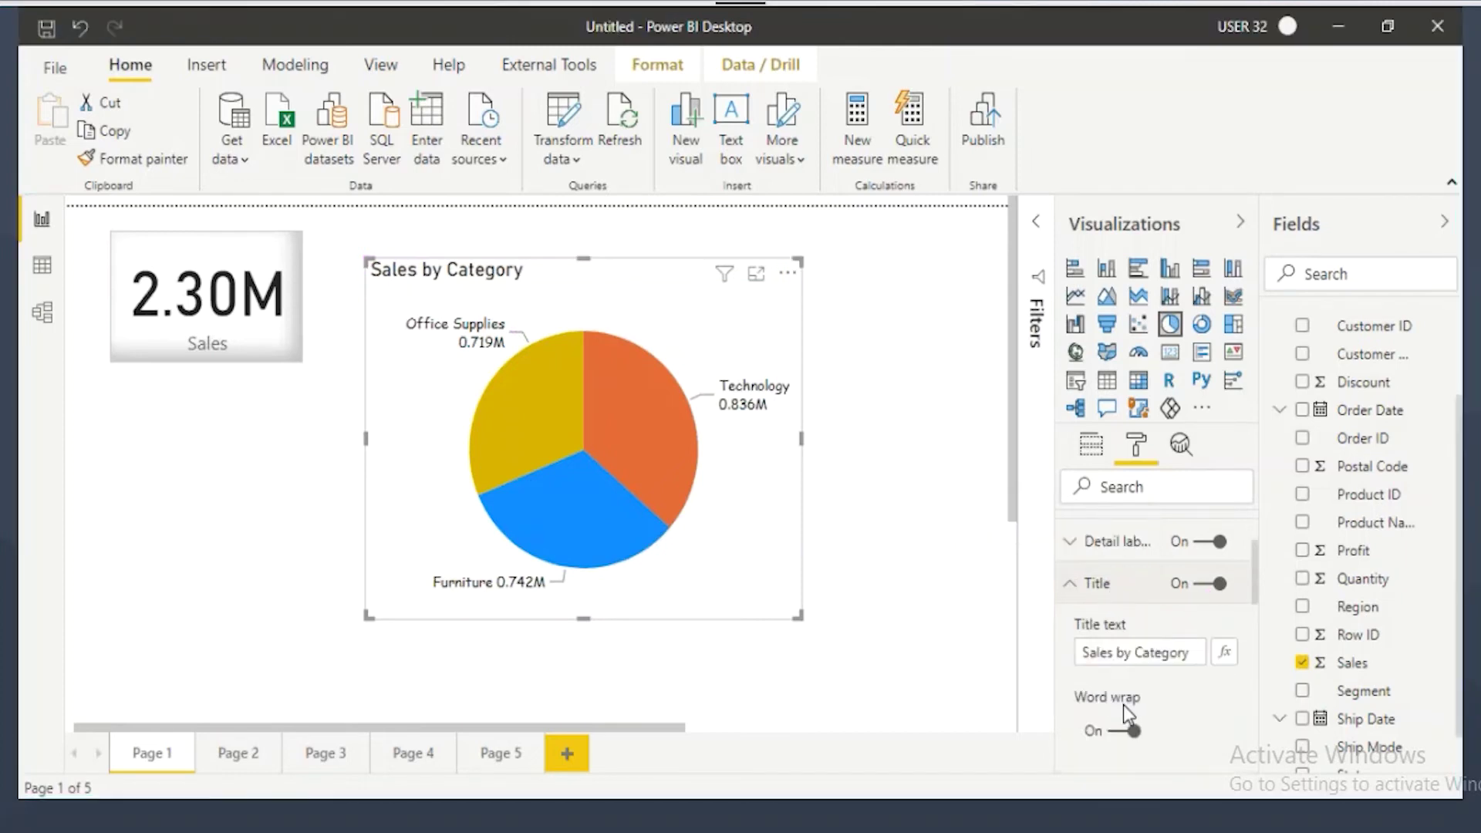
{"action": "scroll", "coordinate": [1123, 705], "scroll_direction": "down", "scroll_amount": 3}
{"action": "left_click", "coordinate": [1114, 729]}
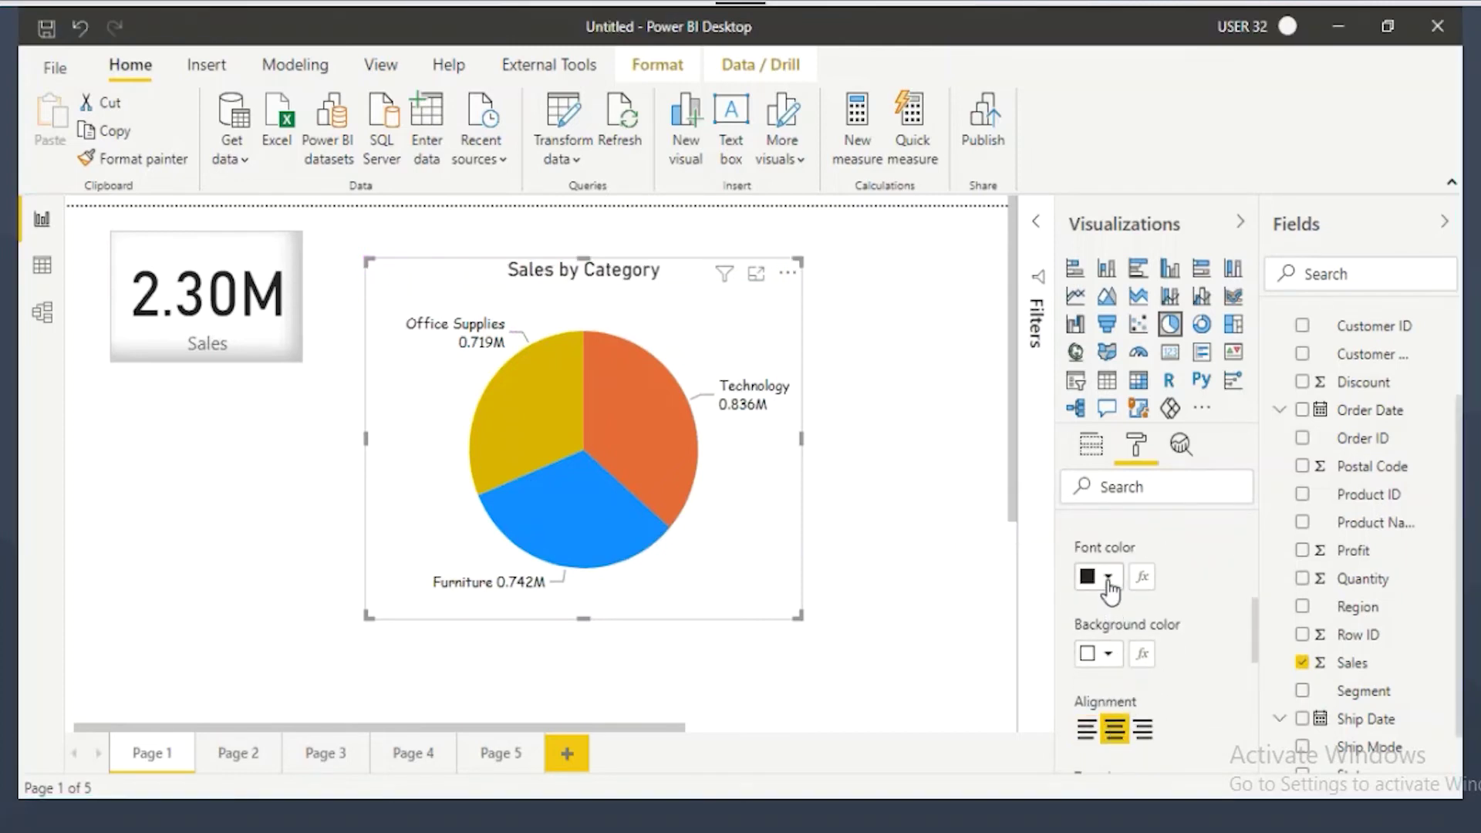
{"action": "left_click", "coordinate": [1108, 654]}
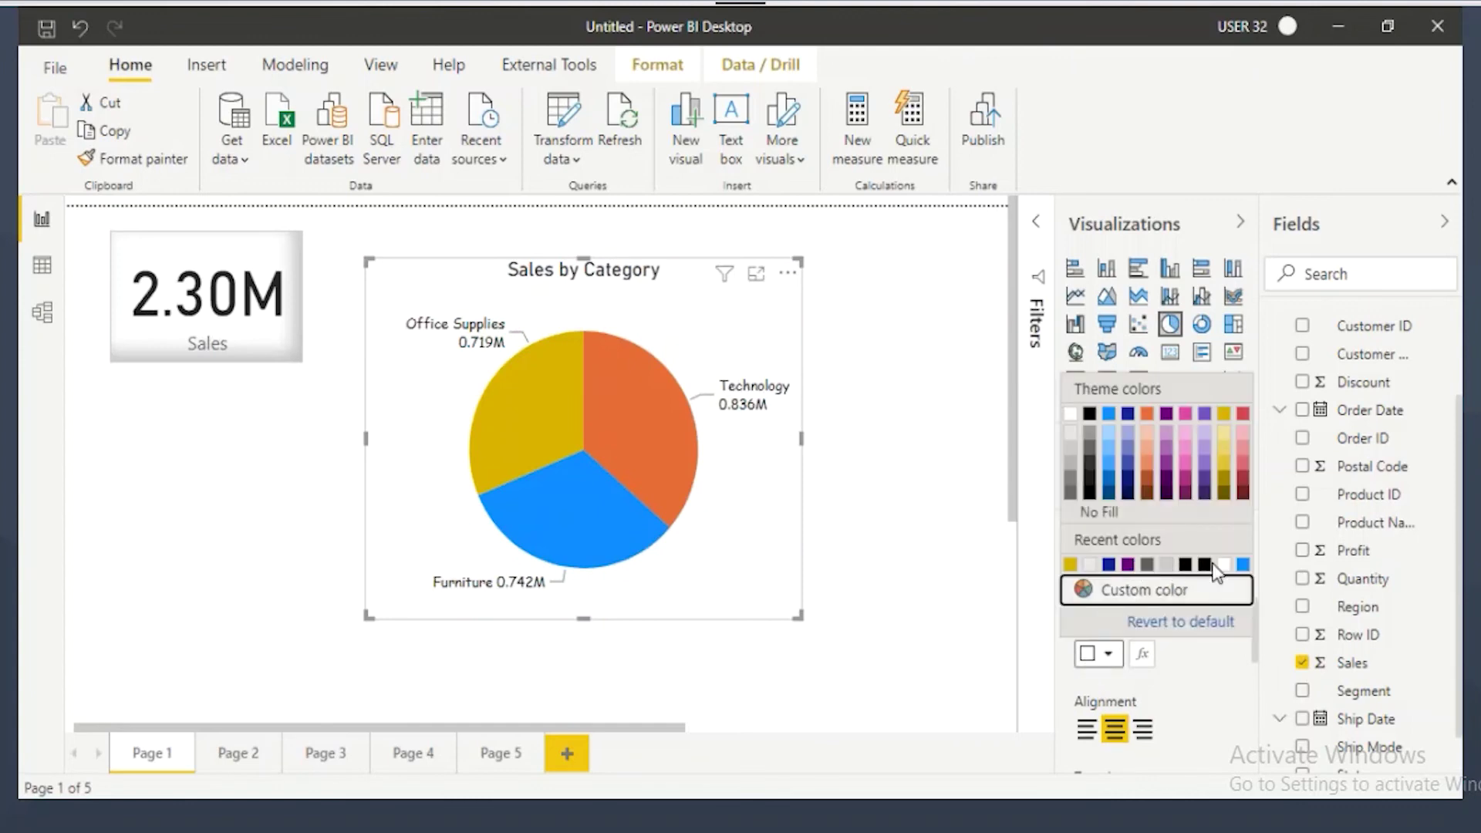
{"action": "left_click", "coordinate": [1243, 565]}
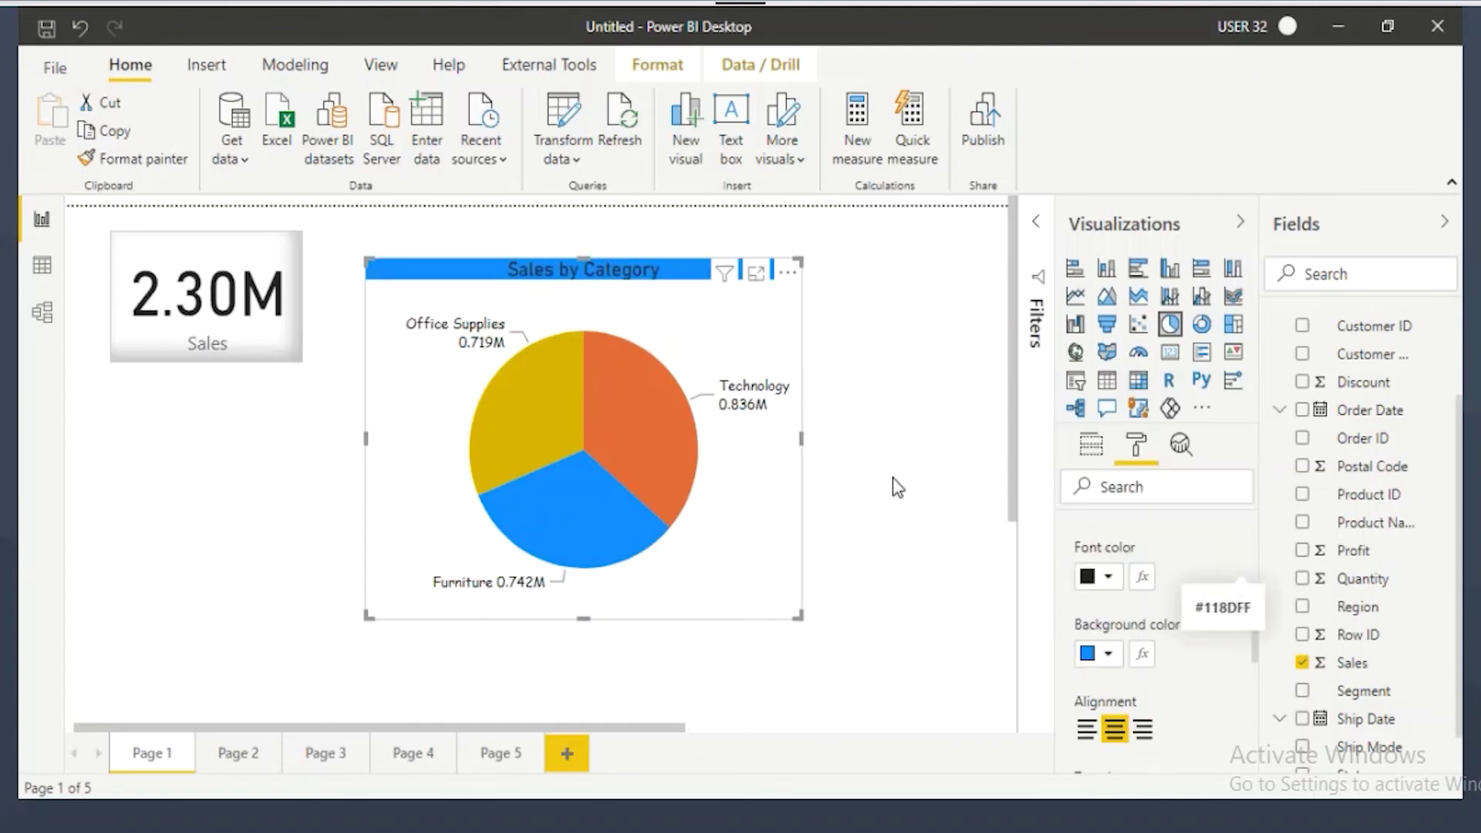
{"action": "scroll", "coordinate": [1084, 546], "scroll_direction": "up", "scroll_amount": 5}
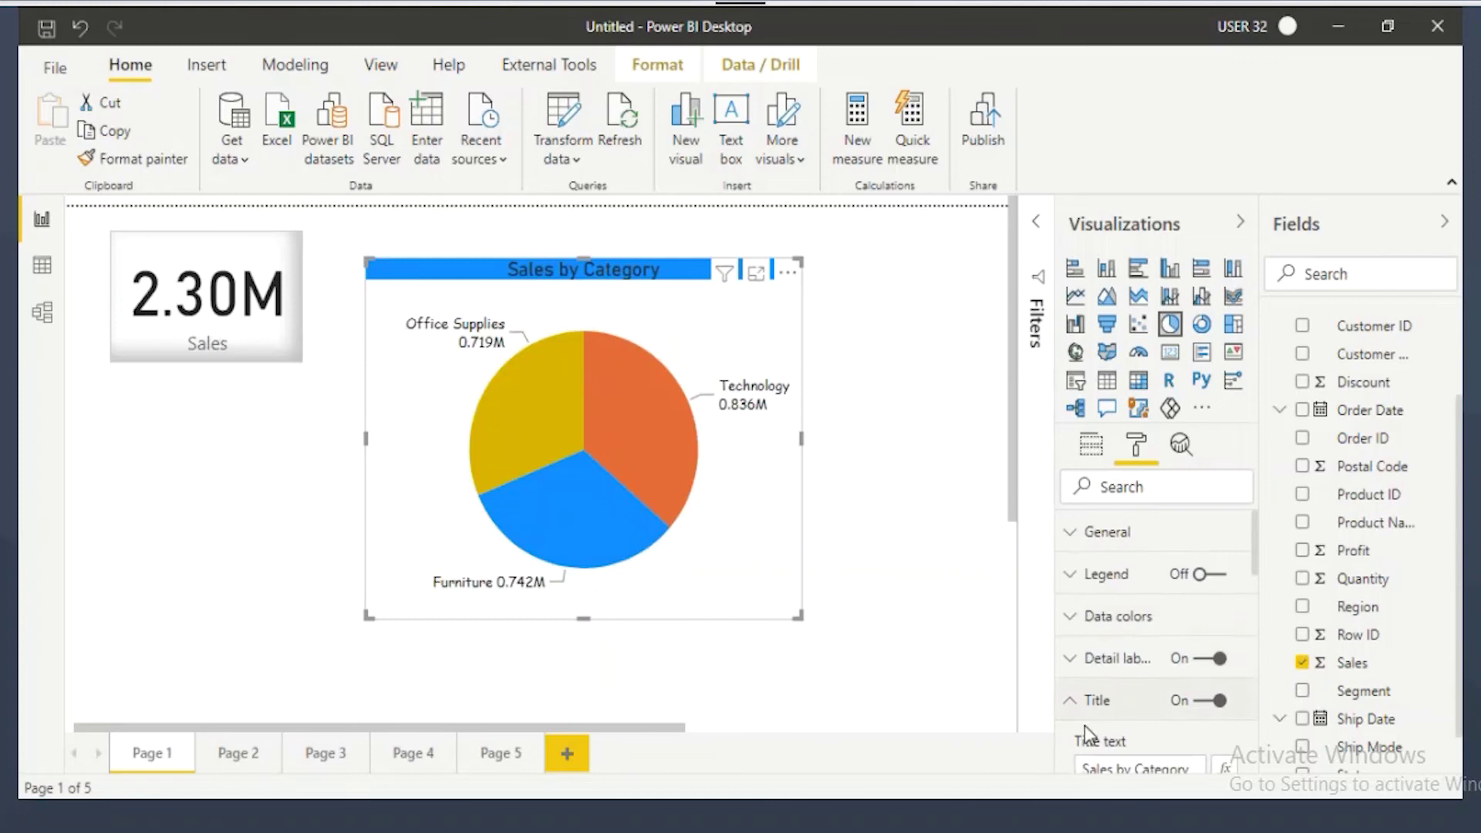
{"action": "left_click", "coordinate": [1124, 704]}
Step: Review the pie chart's remaining format options and compare them with those of the Region slicer on Page 5
{"action": "scroll", "coordinate": [1126, 704], "scroll_direction": "down", "scroll_amount": 2}
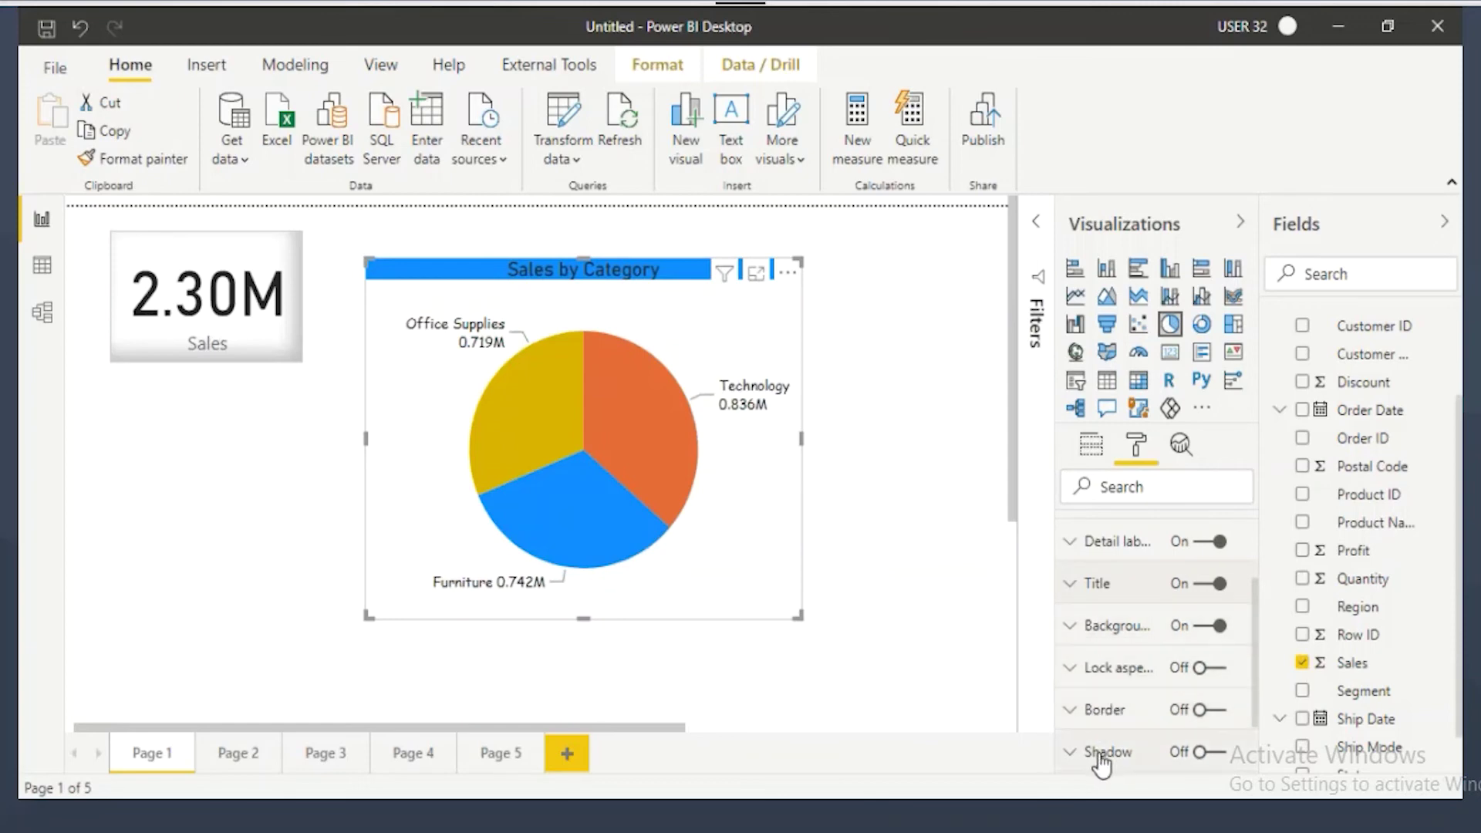
{"action": "scroll", "coordinate": [1102, 764], "scroll_direction": "down", "scroll_amount": 2}
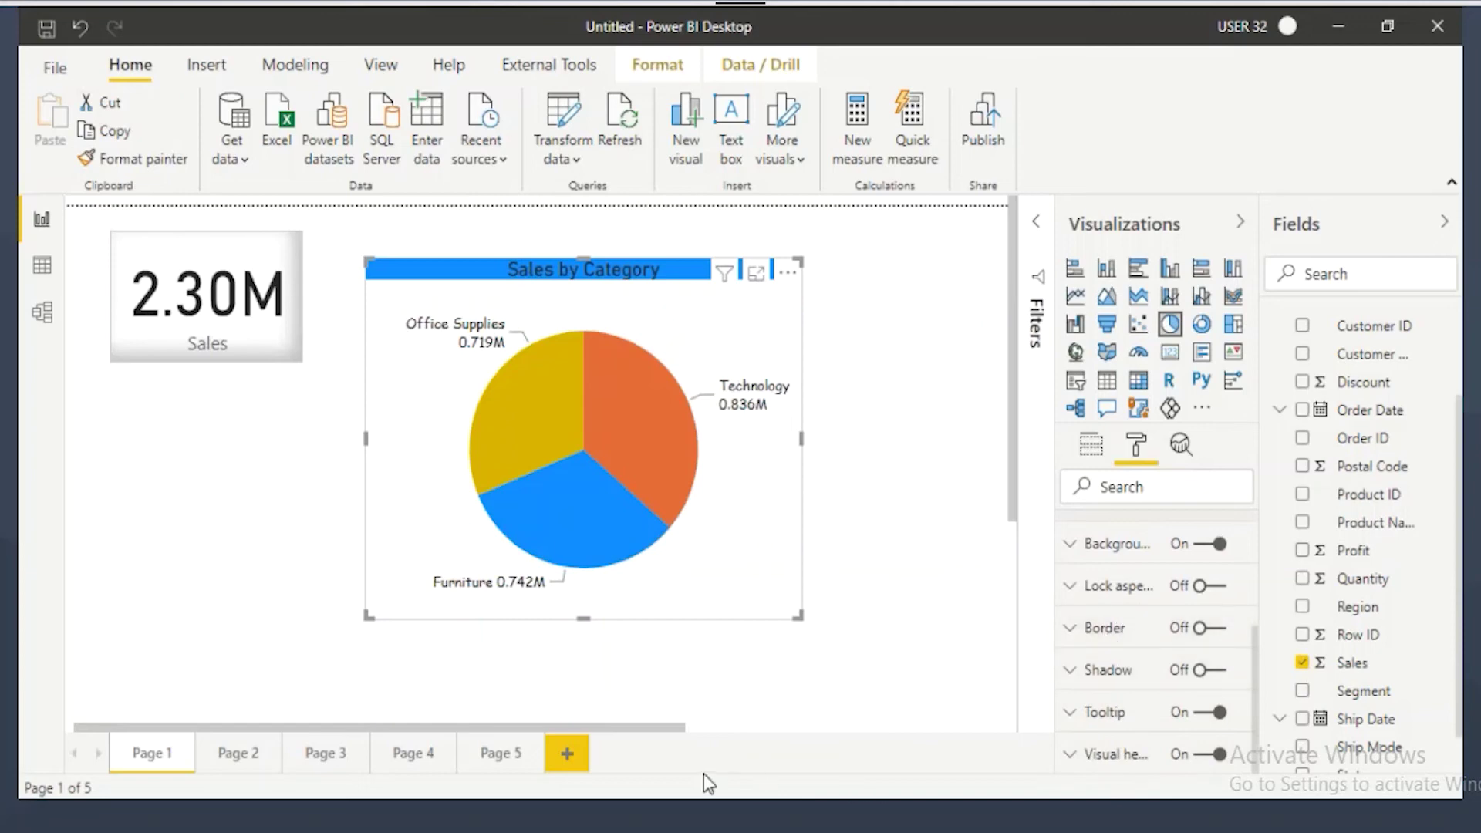
{"action": "left_click", "coordinate": [501, 760]}
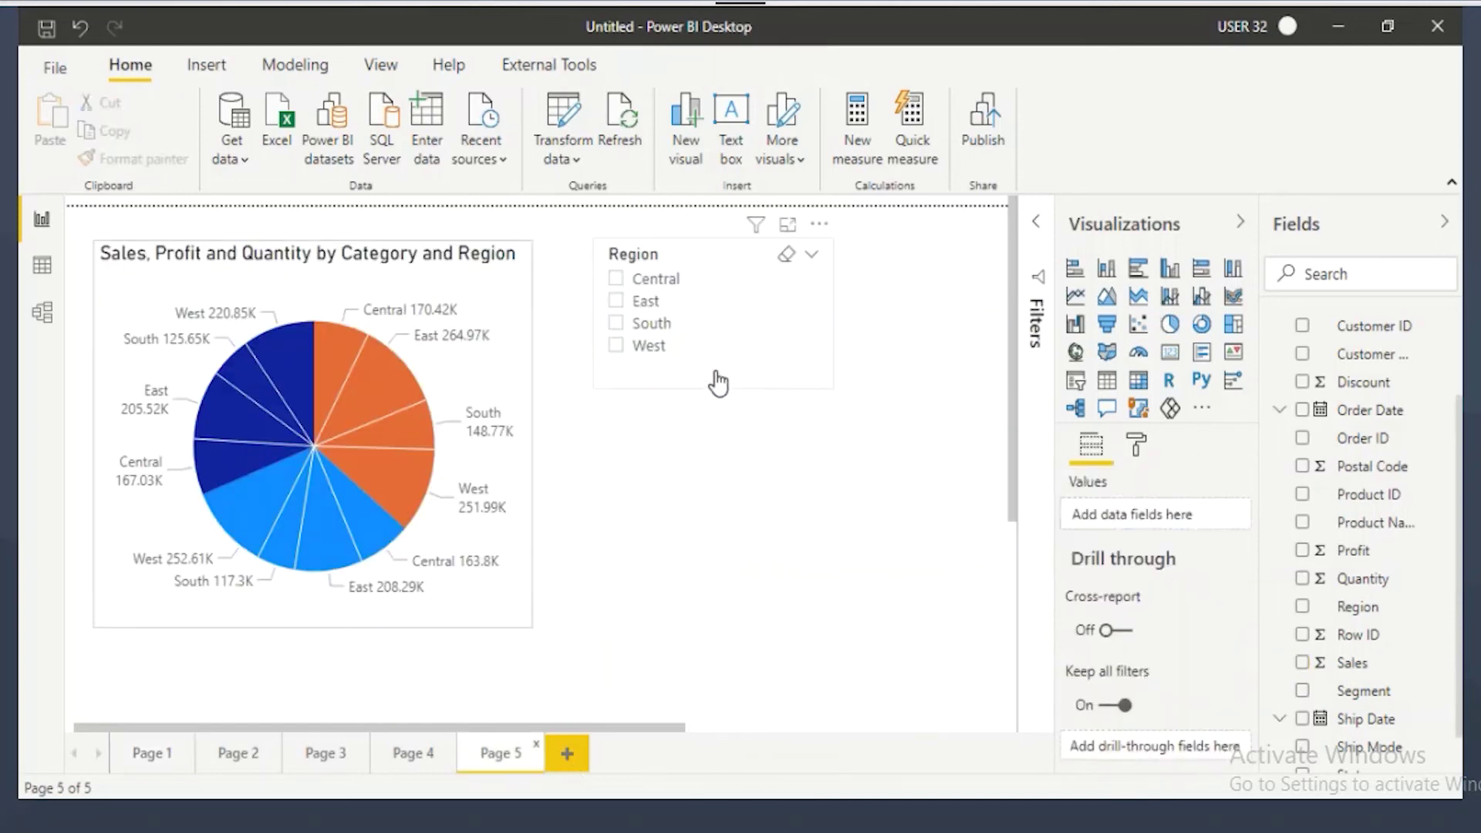
{"action": "left_click", "coordinate": [717, 378]}
{"action": "left_click", "coordinate": [1136, 446]}
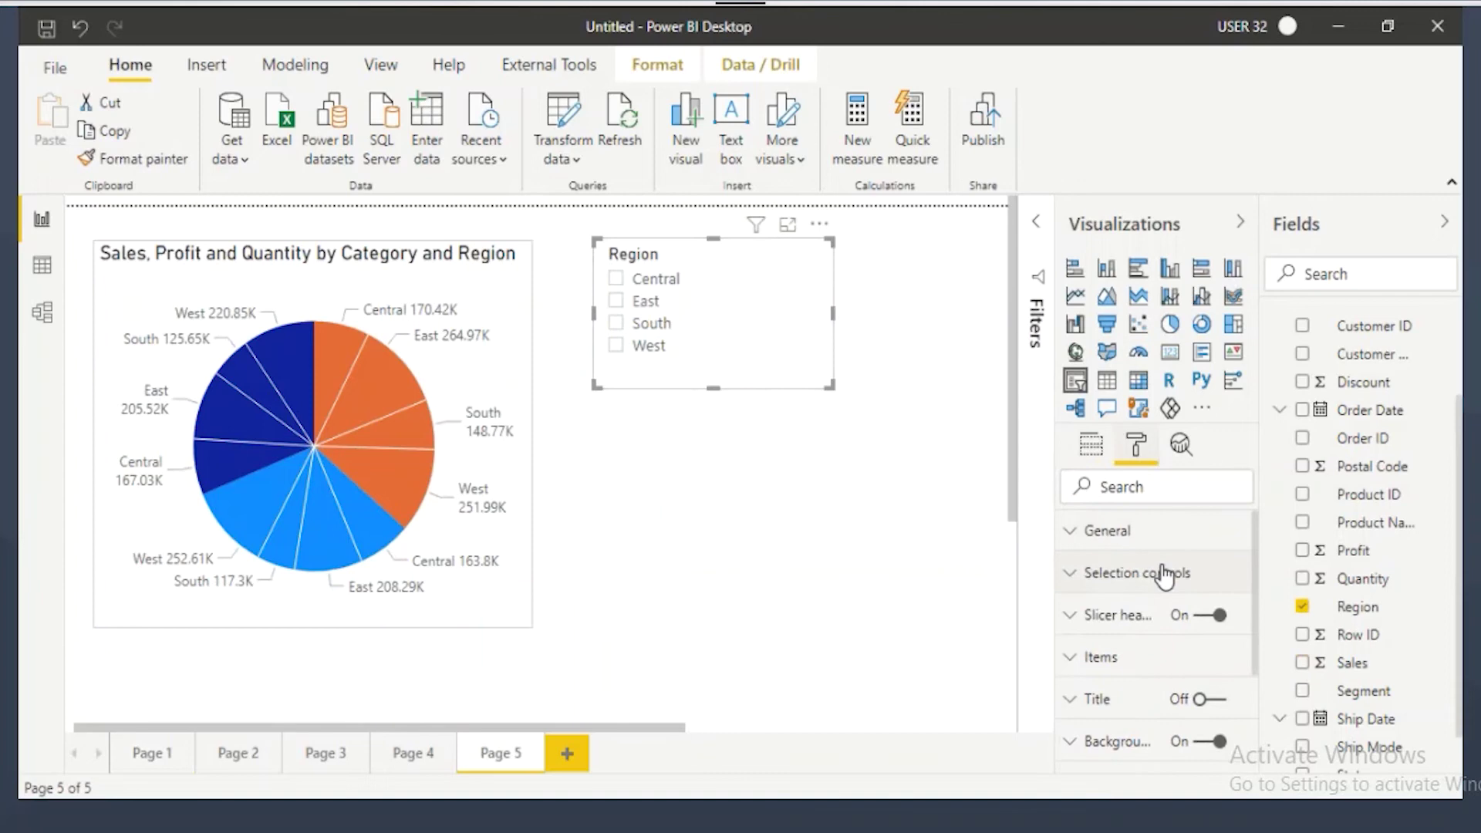
{"action": "scroll", "coordinate": [1165, 579], "scroll_direction": "down", "scroll_amount": 2}
{"action": "left_click_drag", "start_coordinate": [1062, 603], "coordinate": [1164, 577]}
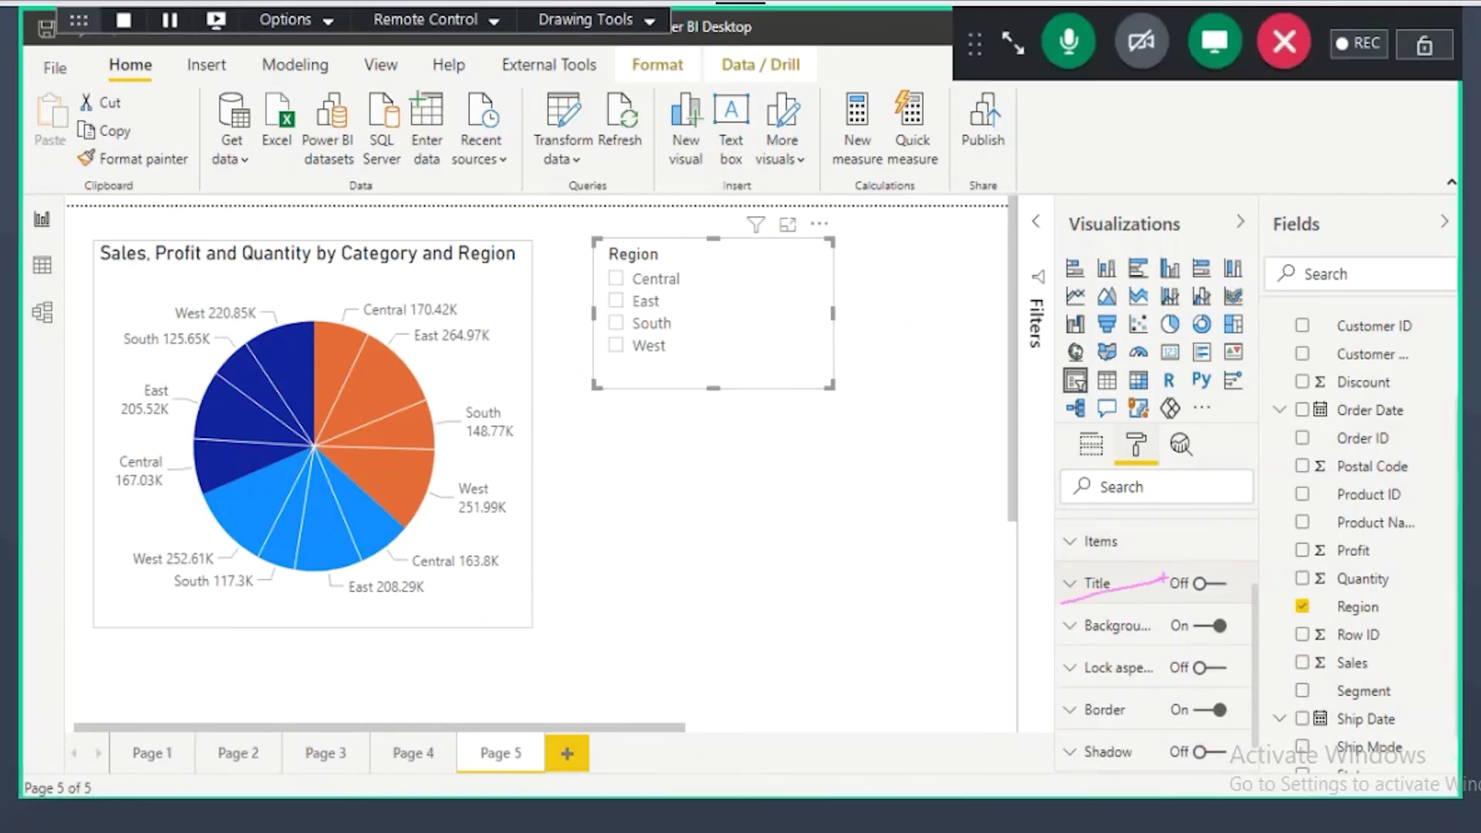
{"action": "left_click_drag", "start_coordinate": [1099, 639], "coordinate": [1184, 642]}
{"action": "left_click_drag", "start_coordinate": [1085, 686], "coordinate": [1224, 666]}
{"action": "left_click_drag", "start_coordinate": [1083, 724], "coordinate": [1158, 719]}
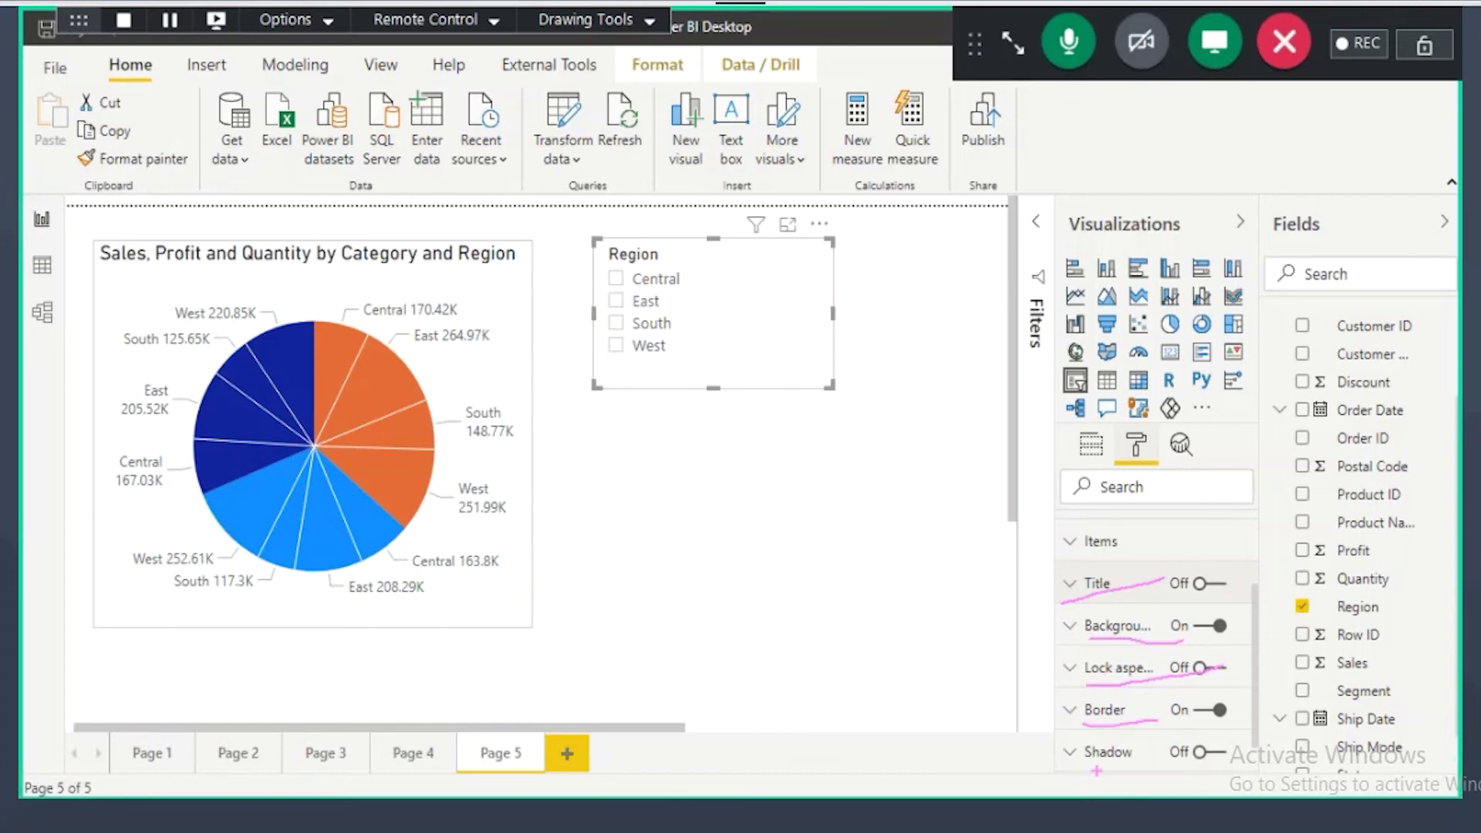
{"action": "left_click_drag", "start_coordinate": [1080, 775], "coordinate": [1148, 770]}
{"action": "mouse_move", "coordinate": [1161, 574]}
{"action": "left_mouse_down"}
{"action": "mouse_move", "coordinate": [1058, 570]}
{"action": "mouse_move", "coordinate": [1003, 737]}
{"action": "mouse_move", "coordinate": [1192, 778]}
{"action": "mouse_move", "coordinate": [1149, 572]}
{"action": "mouse_move", "coordinate": [1156, 343]}
{"action": "left_mouse_up"}
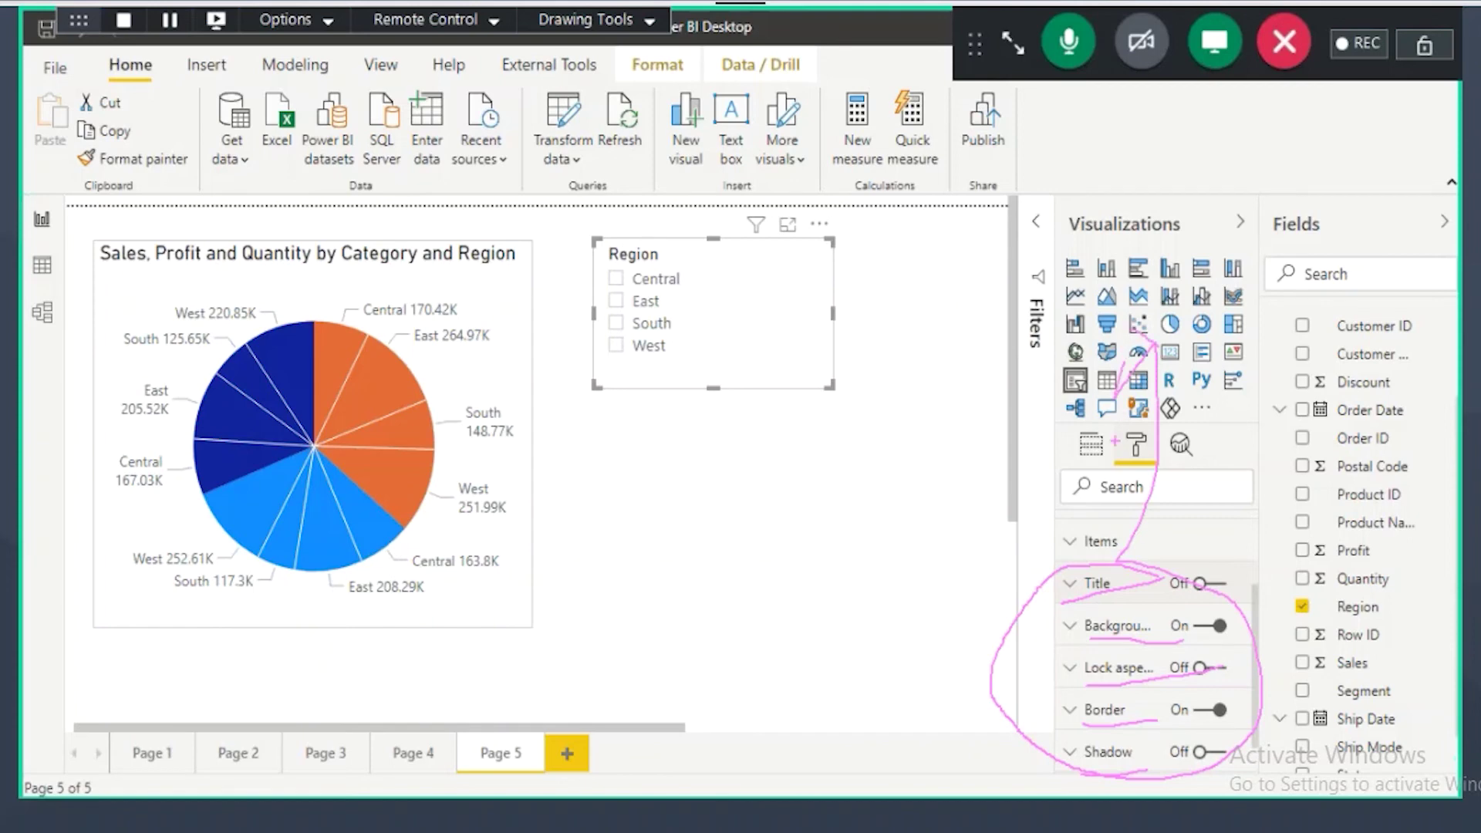
{"action": "left_click_drag", "start_coordinate": [1104, 648], "coordinate": [1166, 637]}
{"action": "left_click_drag", "start_coordinate": [1104, 698], "coordinate": [1175, 679]}
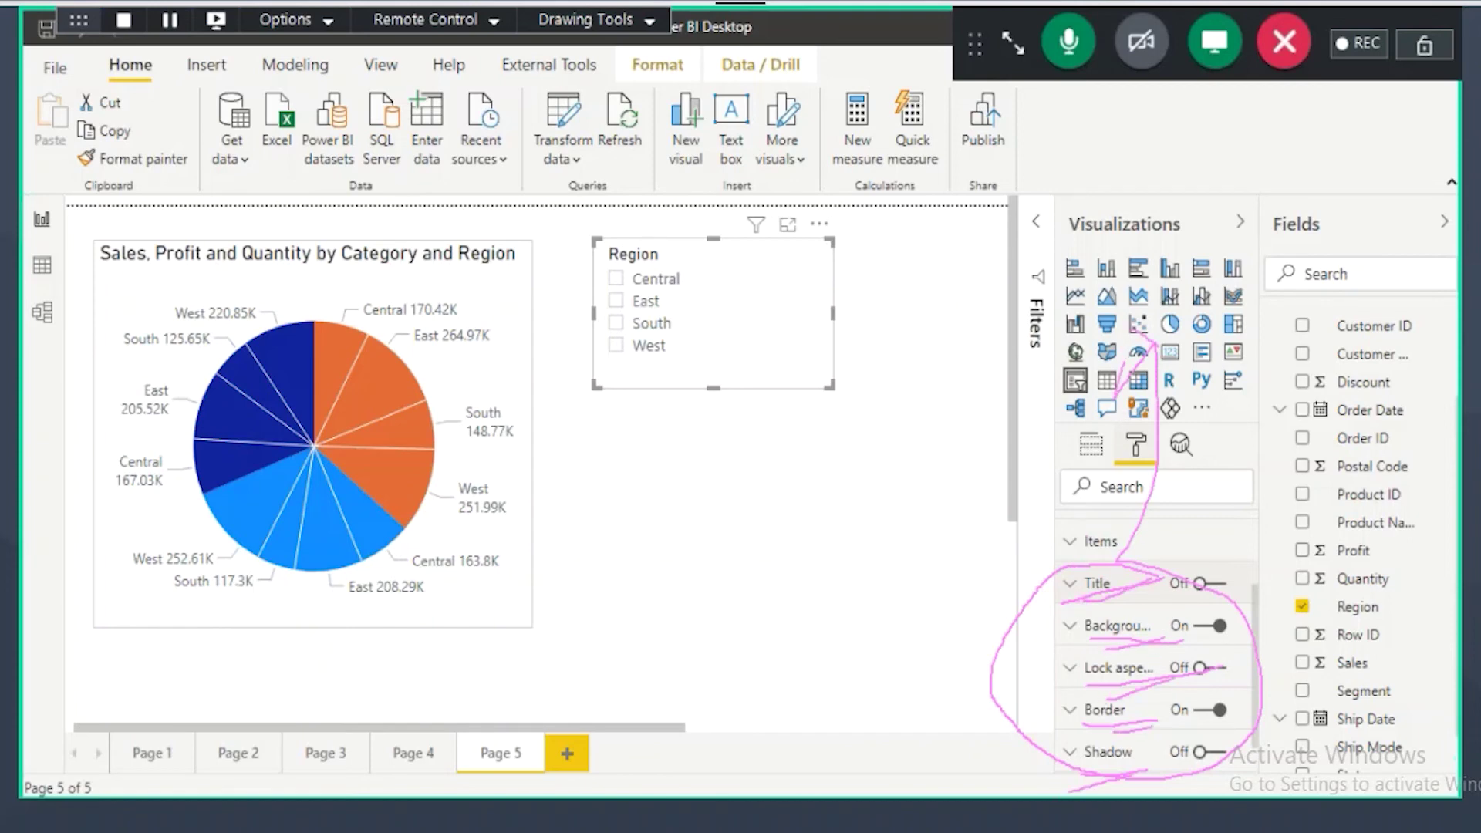
{"action": "scroll", "coordinate": [1103, 760], "scroll_direction": "down", "scroll_amount": 1}
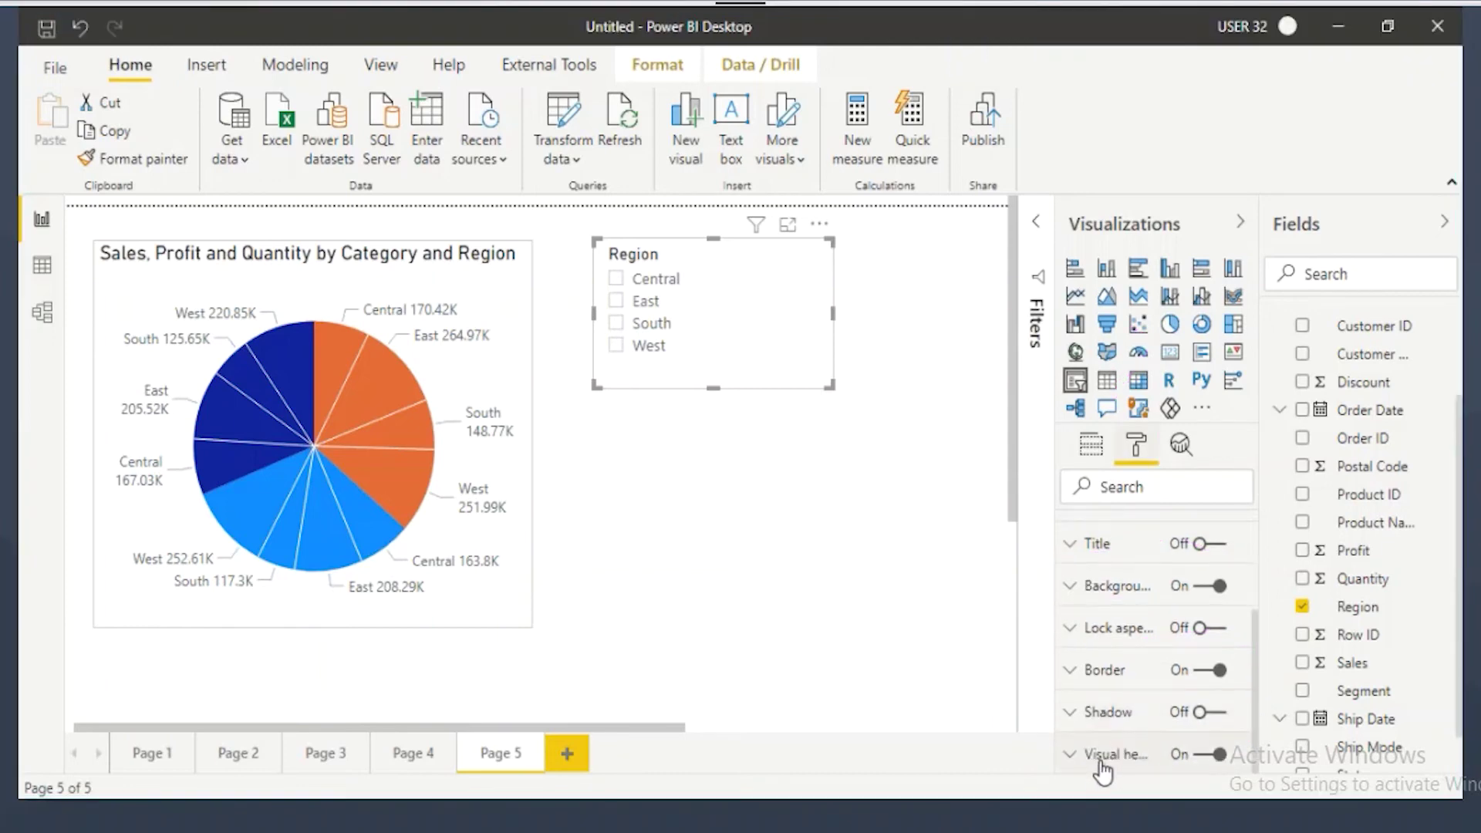
{"action": "left_click_drag", "start_coordinate": [1061, 525], "coordinate": [1234, 786]}
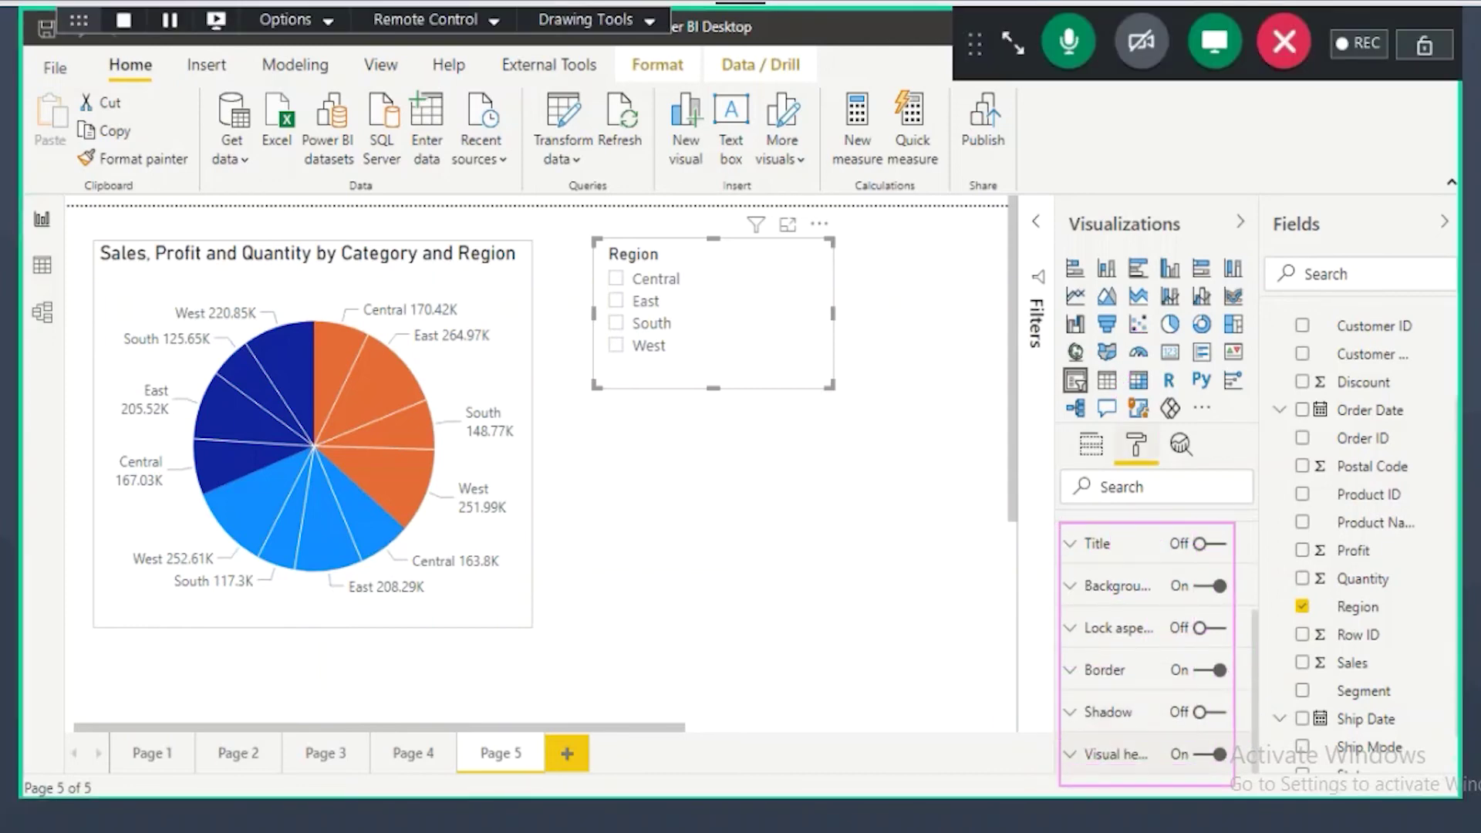
{"action": "mouse_move", "coordinate": [1148, 472]}
{"action": "left_mouse_down"}
{"action": "mouse_move", "coordinate": [1149, 349]}
{"action": "mouse_move", "coordinate": [1192, 426]}
{"action": "left_mouse_up"}
{"action": "left_click_drag", "start_coordinate": [1053, 564], "coordinate": [1147, 573]}
{"action": "left_click_drag", "start_coordinate": [1074, 622], "coordinate": [1212, 610]}
{"action": "left_click_drag", "start_coordinate": [1095, 690], "coordinate": [1167, 673]}
{"action": "left_click_drag", "start_coordinate": [1083, 737], "coordinate": [1163, 725]}
{"action": "left_click_drag", "start_coordinate": [1088, 797], "coordinate": [1167, 774]}
{"action": "left_click_drag", "start_coordinate": [1098, 732], "coordinate": [1148, 716]}
{"action": "left_click_drag", "start_coordinate": [1089, 772], "coordinate": [1181, 761]}
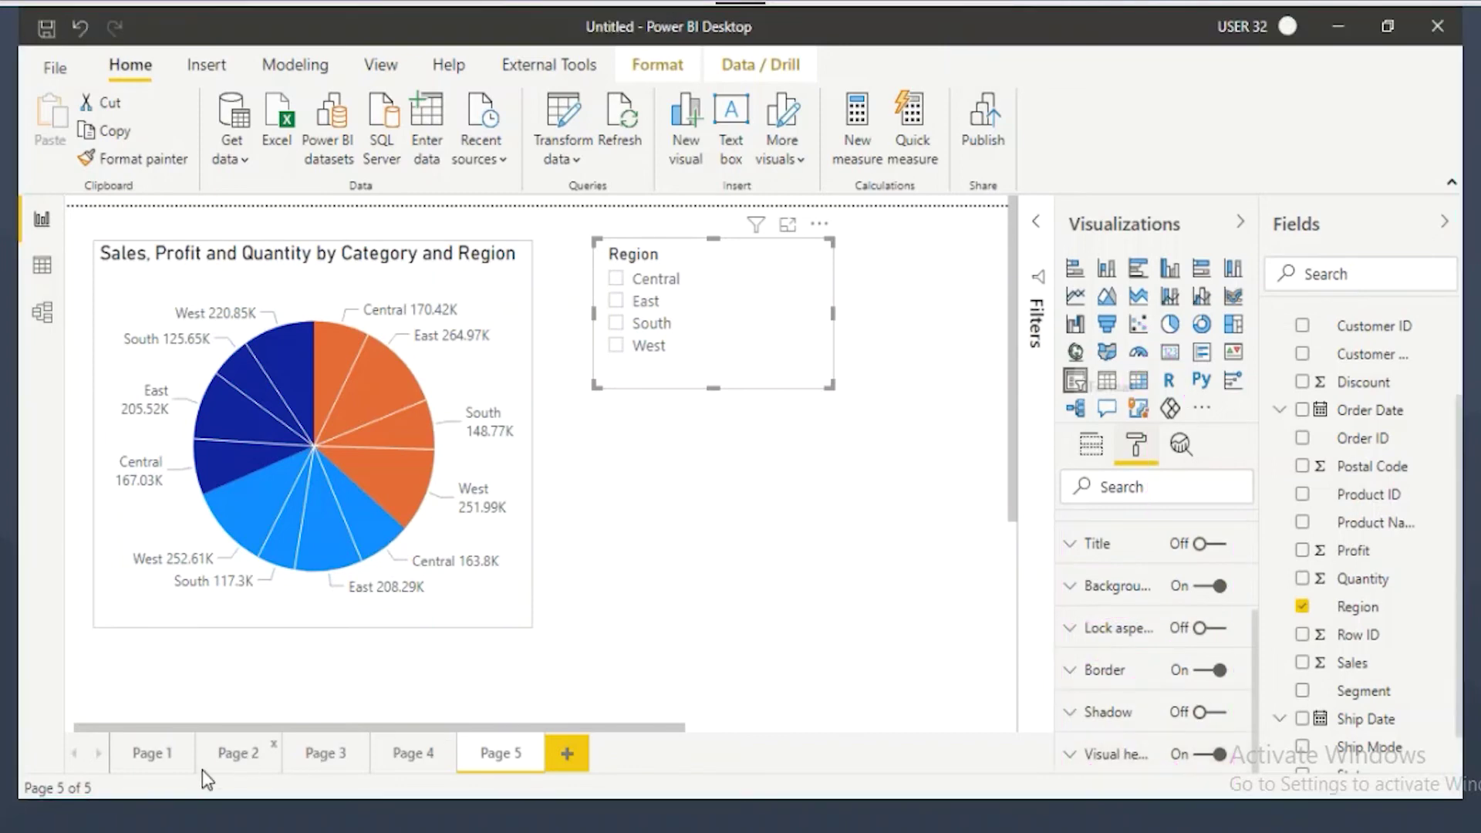
Step: Go to Page 2 and select the Sales and Profit by Category pie chart
{"action": "left_click", "coordinate": [172, 752]}
{"action": "left_click", "coordinate": [226, 758]}
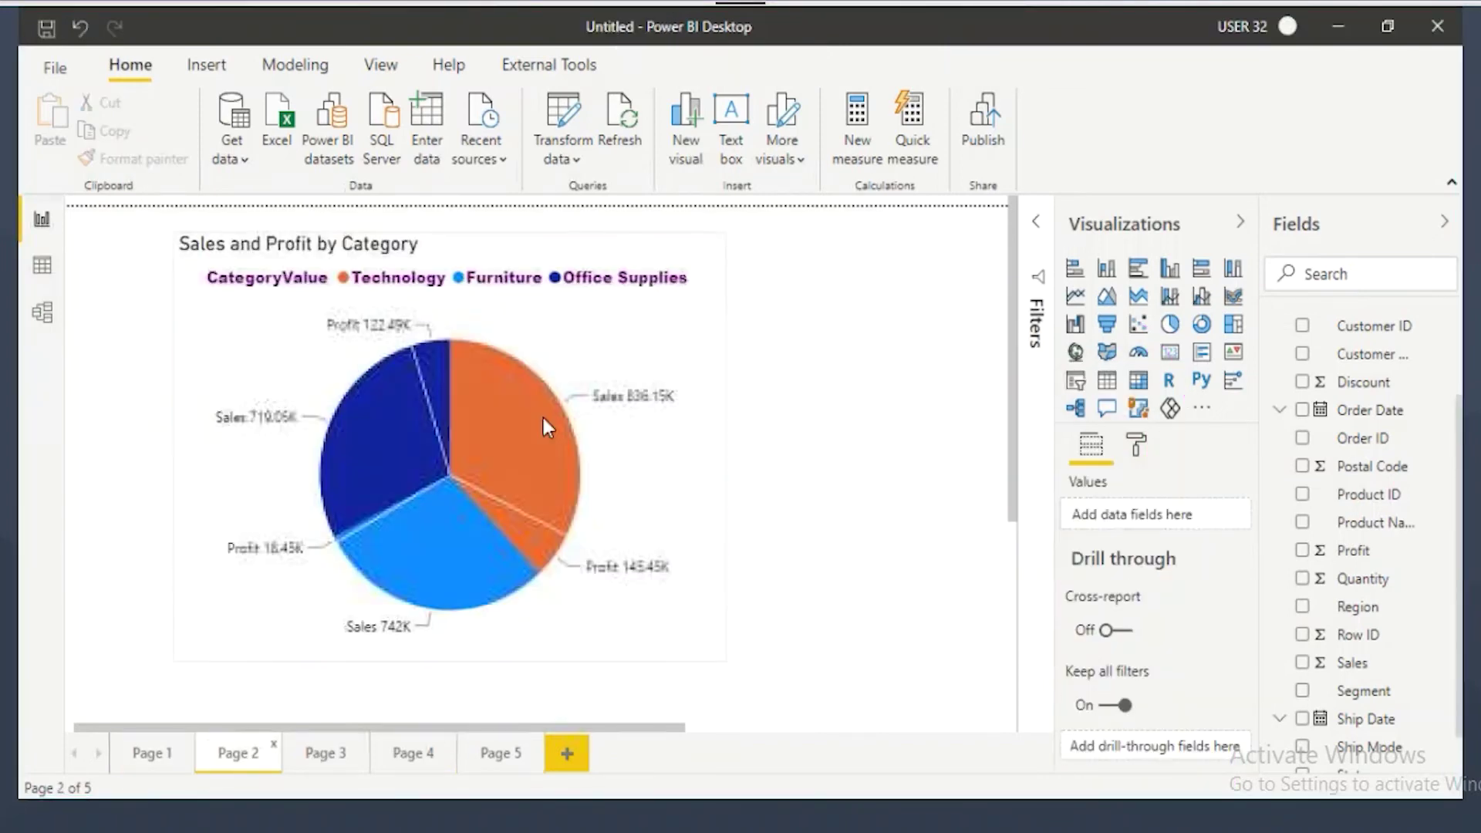
{"action": "left_click", "coordinate": [555, 313]}
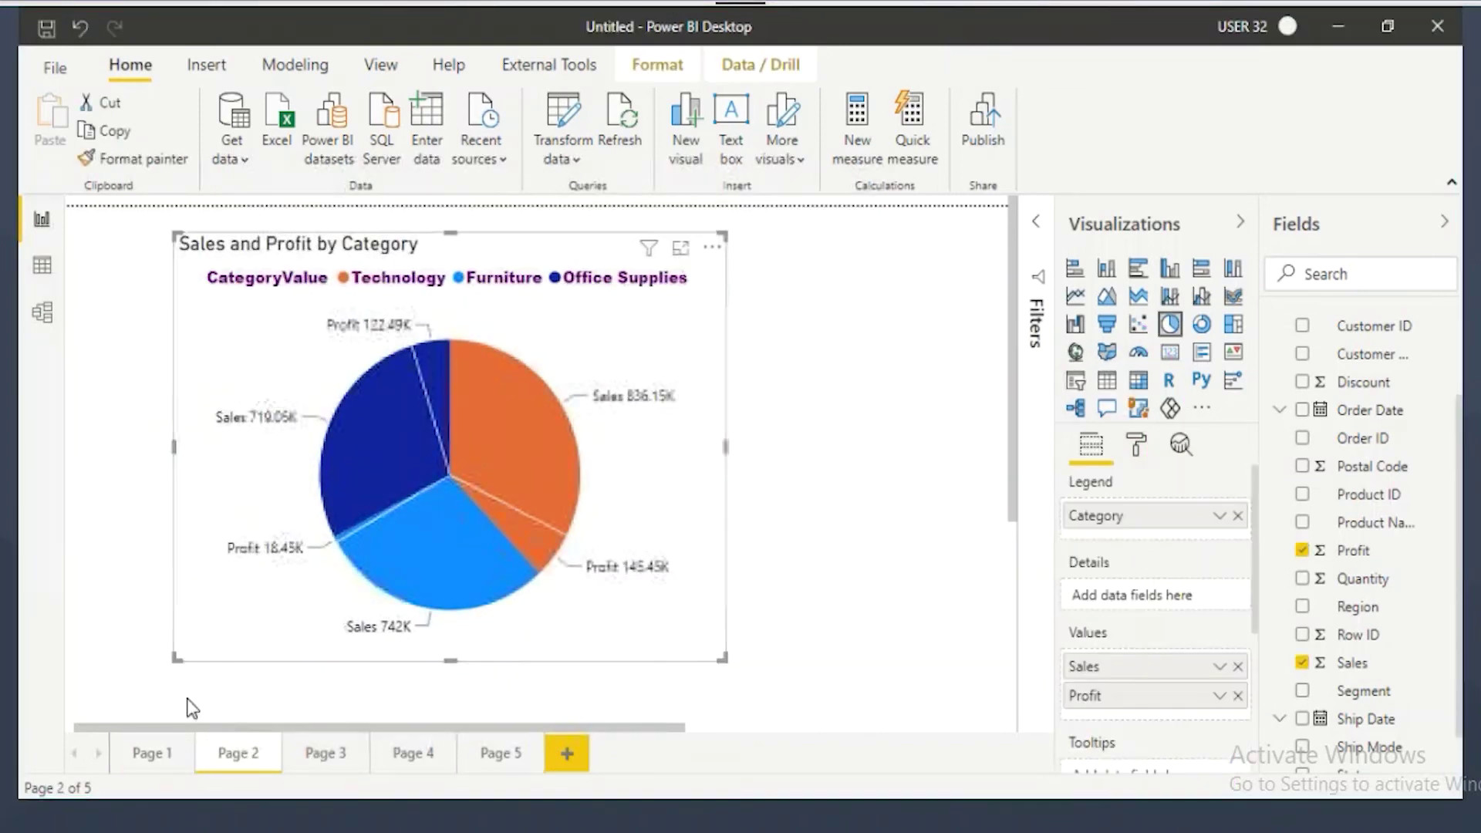
Step: Return to the pie chart on Page 1, find its Tooltip format option and view the Technology slice's tooltip
{"action": "left_click", "coordinate": [154, 754]}
{"action": "left_click", "coordinate": [553, 304]}
{"action": "left_click", "coordinate": [1137, 445]}
{"action": "scroll", "coordinate": [1114, 605], "scroll_direction": "down", "scroll_amount": 3}
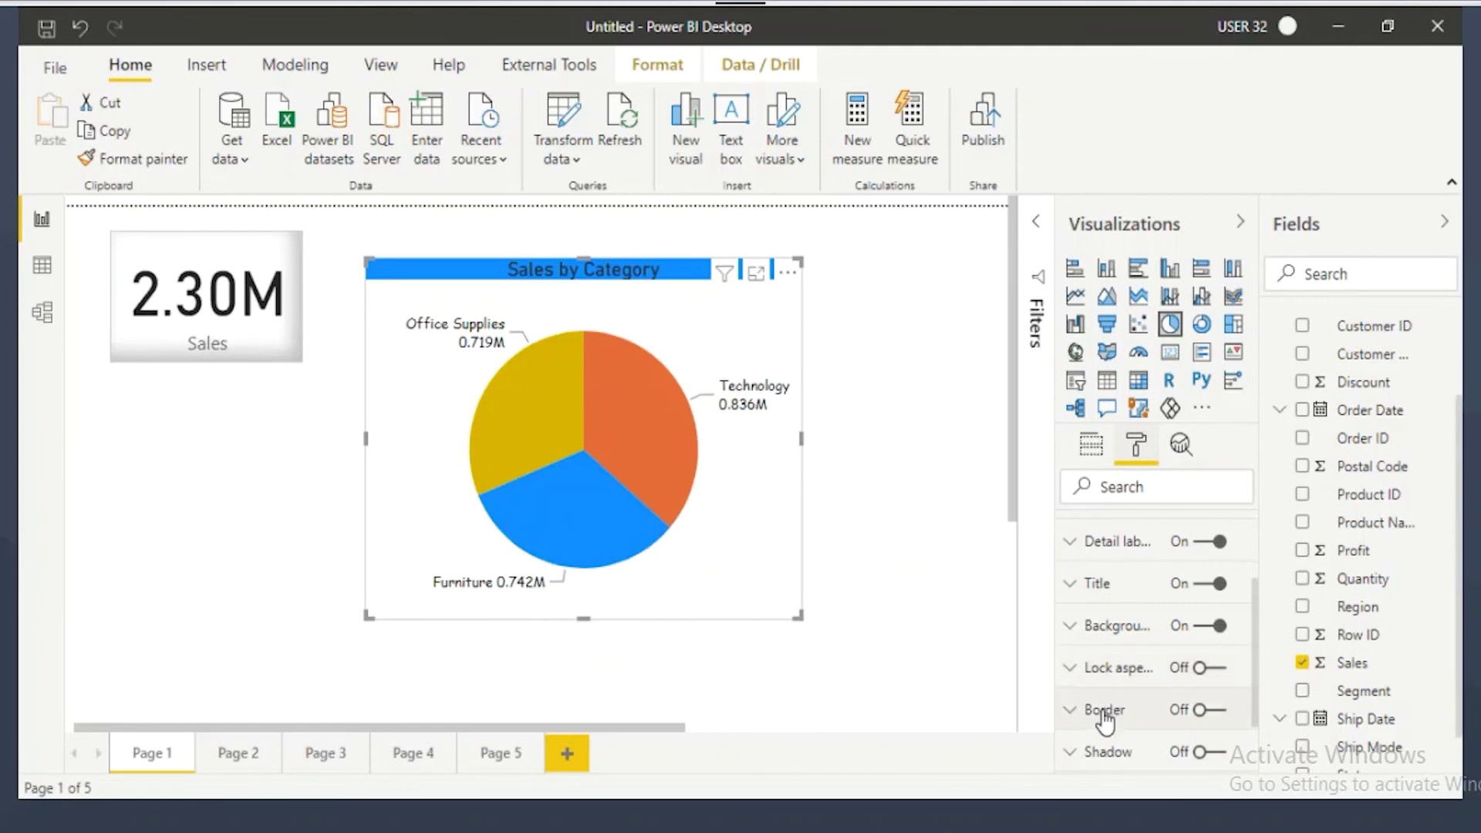
{"action": "scroll", "coordinate": [1108, 724], "scroll_direction": "down", "scroll_amount": 2}
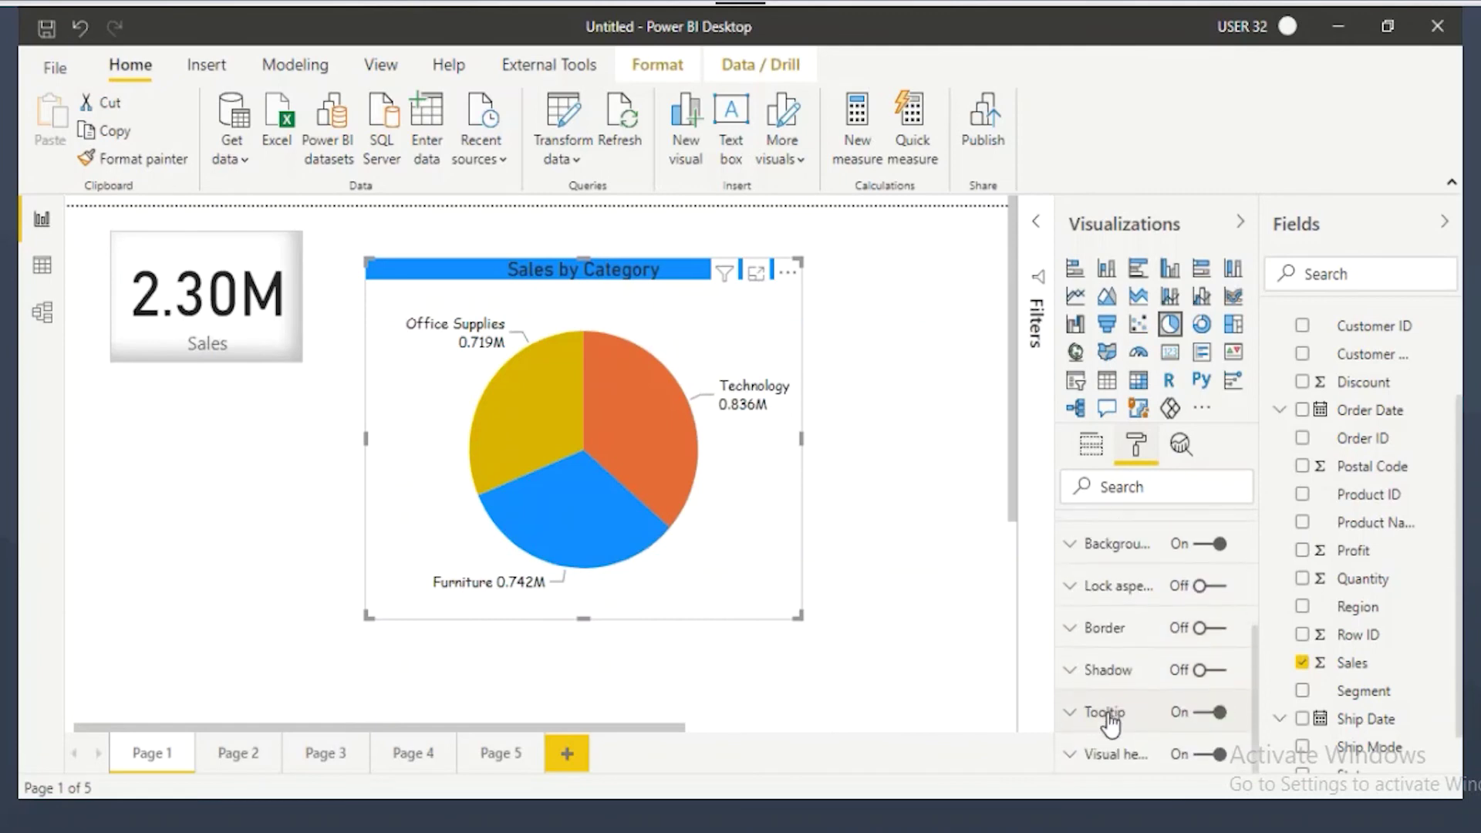
{"action": "mouse_move", "coordinate": [1065, 700]}
{"action": "left_mouse_down"}
{"action": "mouse_move", "coordinate": [1146, 733]}
{"action": "mouse_move", "coordinate": [1287, 740]}
{"action": "left_mouse_up"}
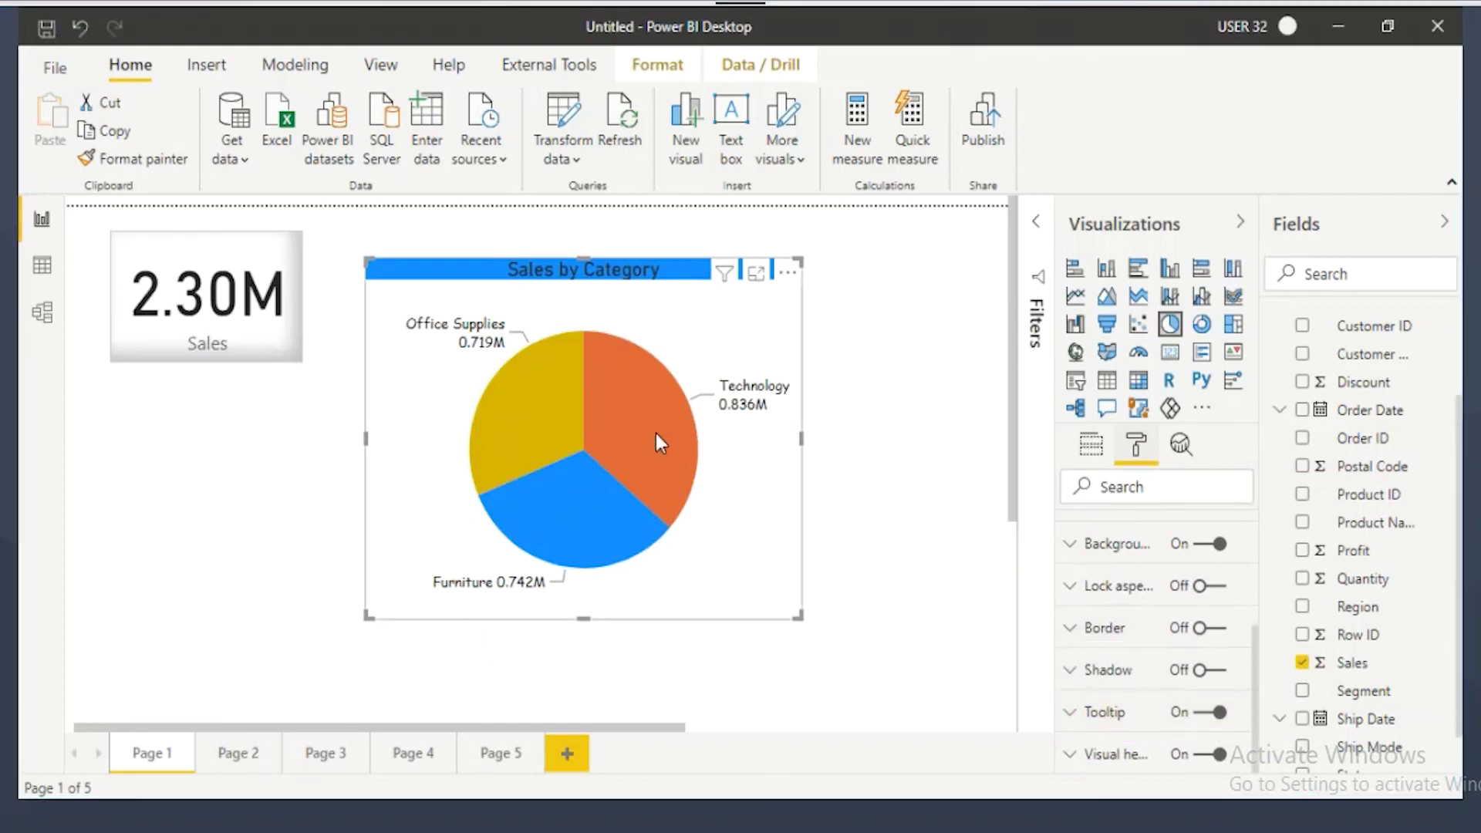
{"action": "mouse_move", "coordinate": [656, 433]}
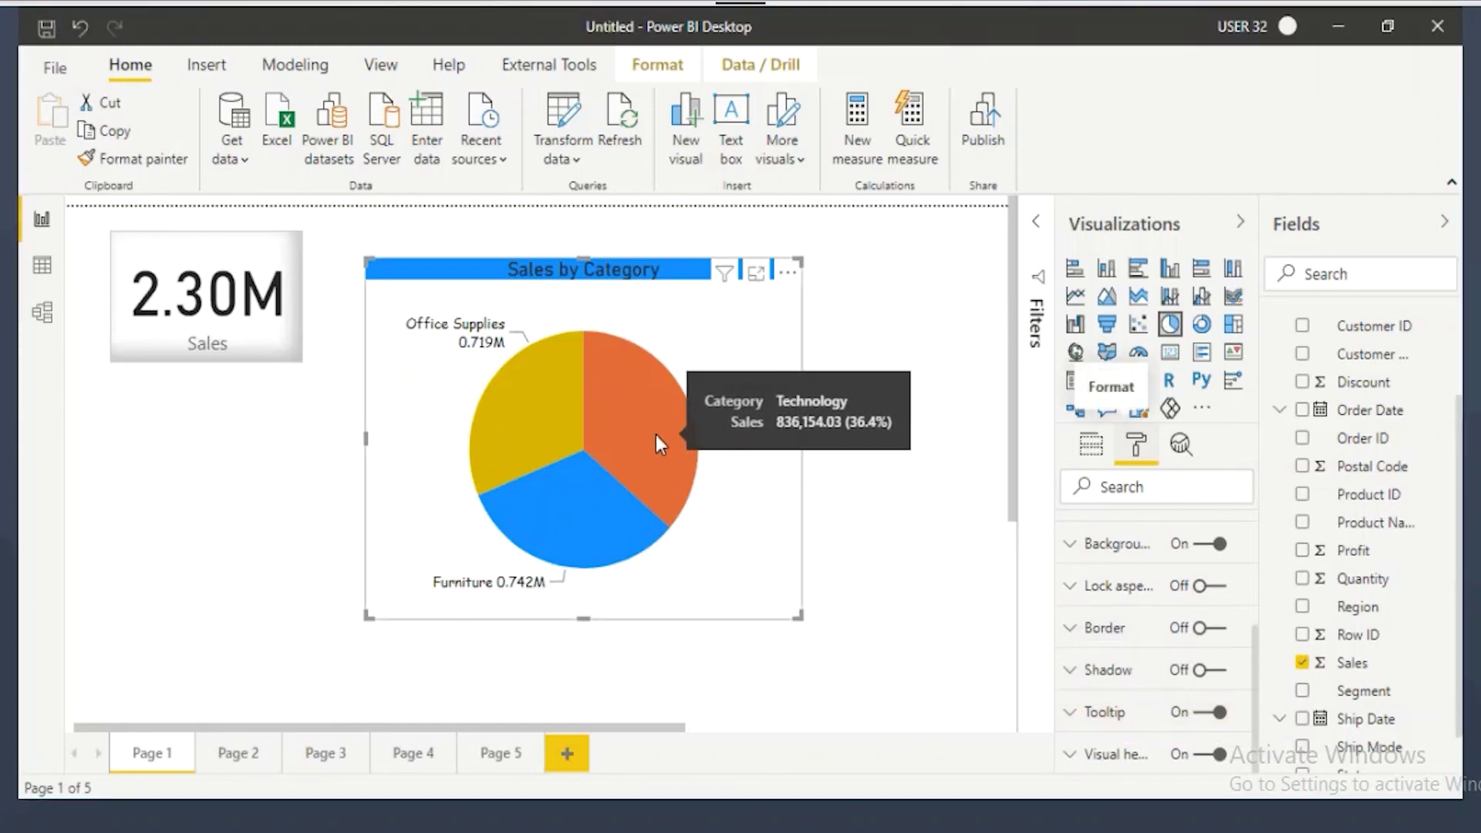
{"action": "mouse_move", "coordinate": [707, 433]}
{"action": "left_mouse_down"}
{"action": "mouse_move", "coordinate": [878, 452]}
{"action": "mouse_move", "coordinate": [896, 376]}
{"action": "mouse_move", "coordinate": [699, 373]}
{"action": "mouse_move", "coordinate": [737, 441]}
{"action": "left_mouse_up"}
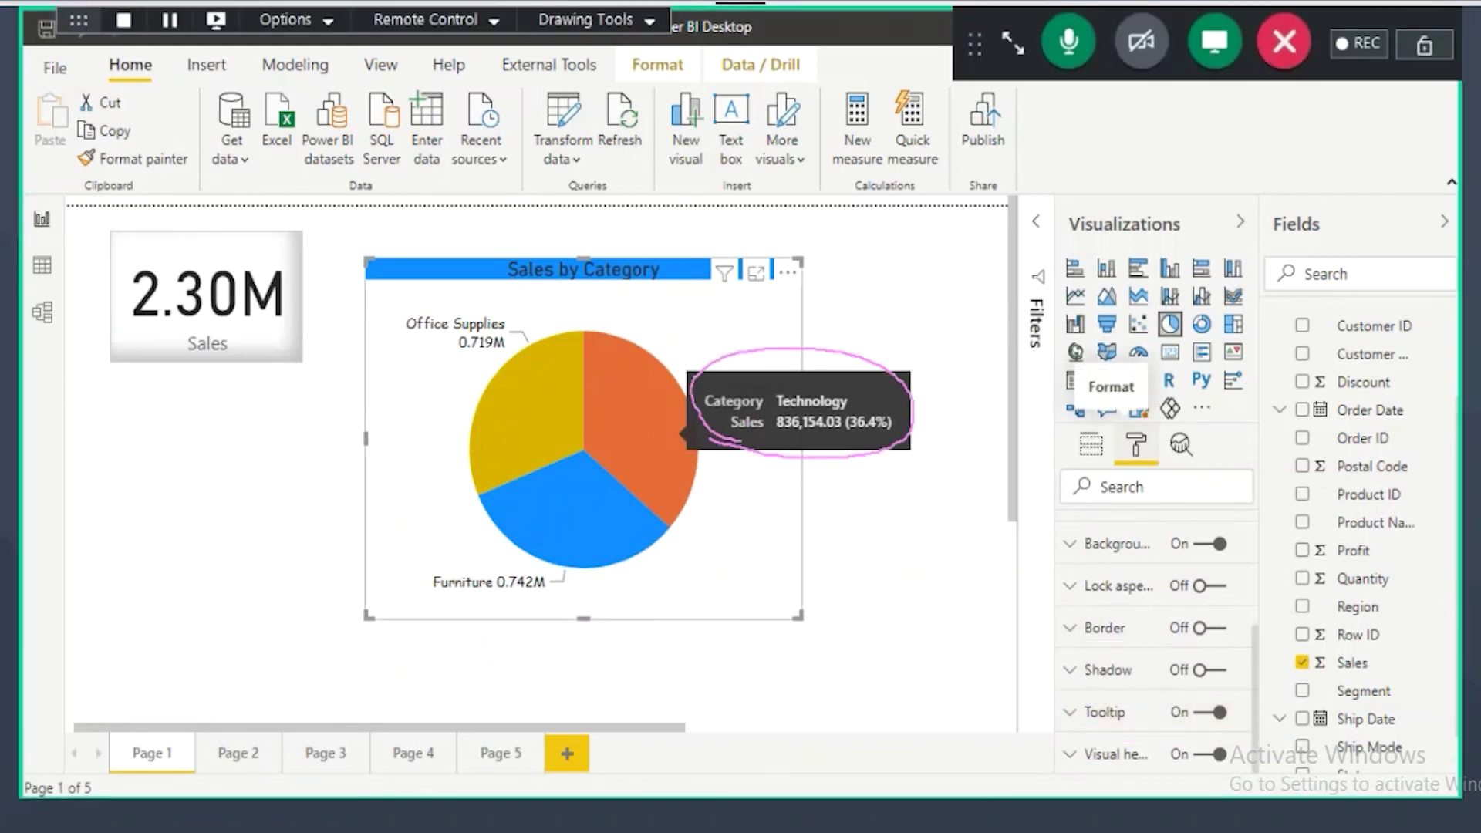
Step: Open the Tooltip format settings of the Sales by Category pie chart
{"action": "left_click_drag", "start_coordinate": [741, 325], "coordinate": [744, 378]}
{"action": "key", "text": "Escape"}
{"action": "left_click", "coordinate": [1119, 710]}
{"action": "scroll", "coordinate": [1118, 706], "scroll_direction": "down", "scroll_amount": 3}
Step: Switch the pie chart's tooltip type to Report page and back to Default
{"action": "left_click", "coordinate": [1117, 549]}
{"action": "left_click", "coordinate": [1107, 574]}
{"action": "left_click", "coordinate": [1112, 553]}
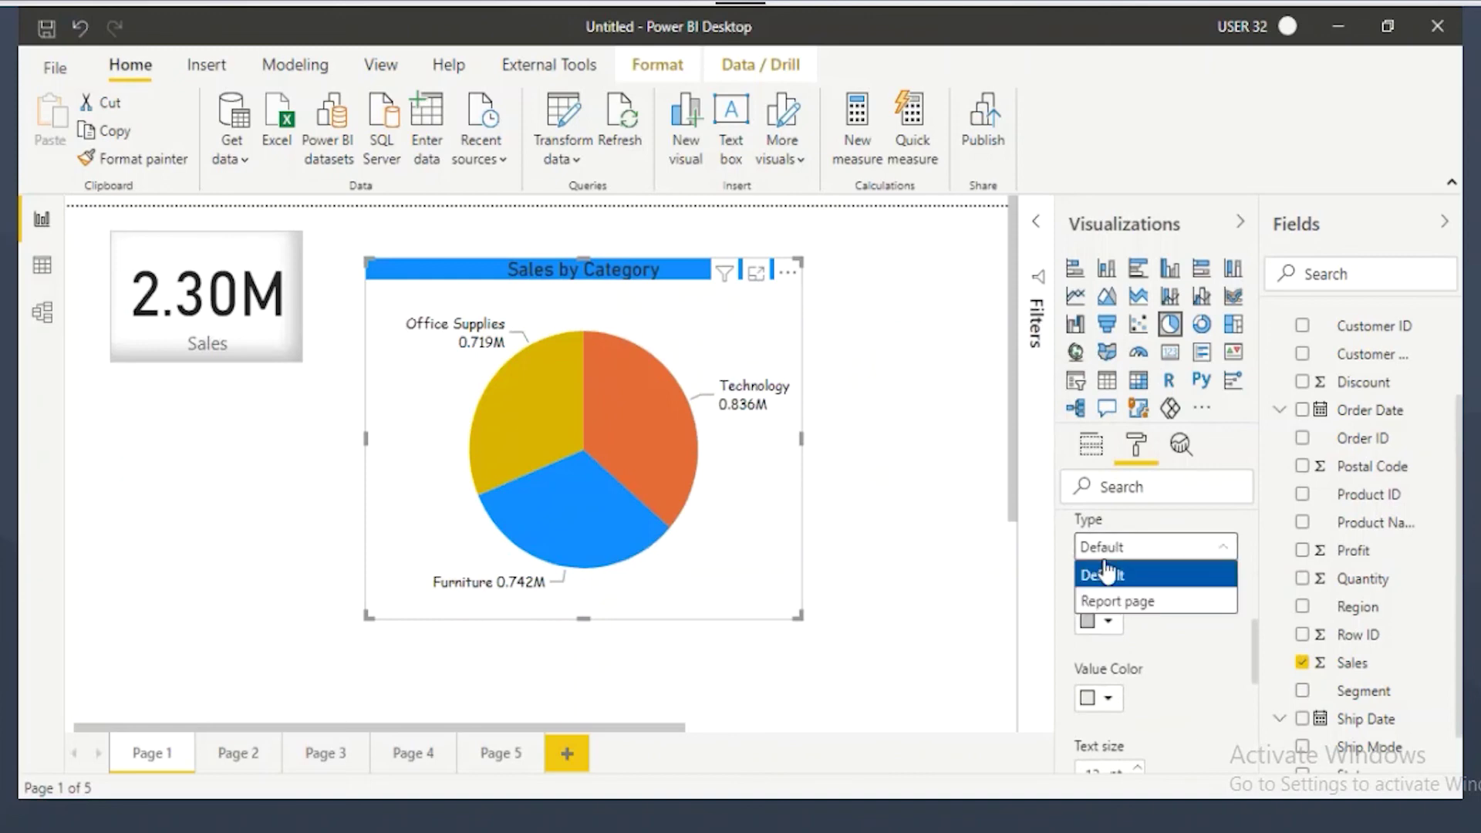
{"action": "left_click", "coordinate": [1111, 601]}
{"action": "left_click", "coordinate": [1104, 549]}
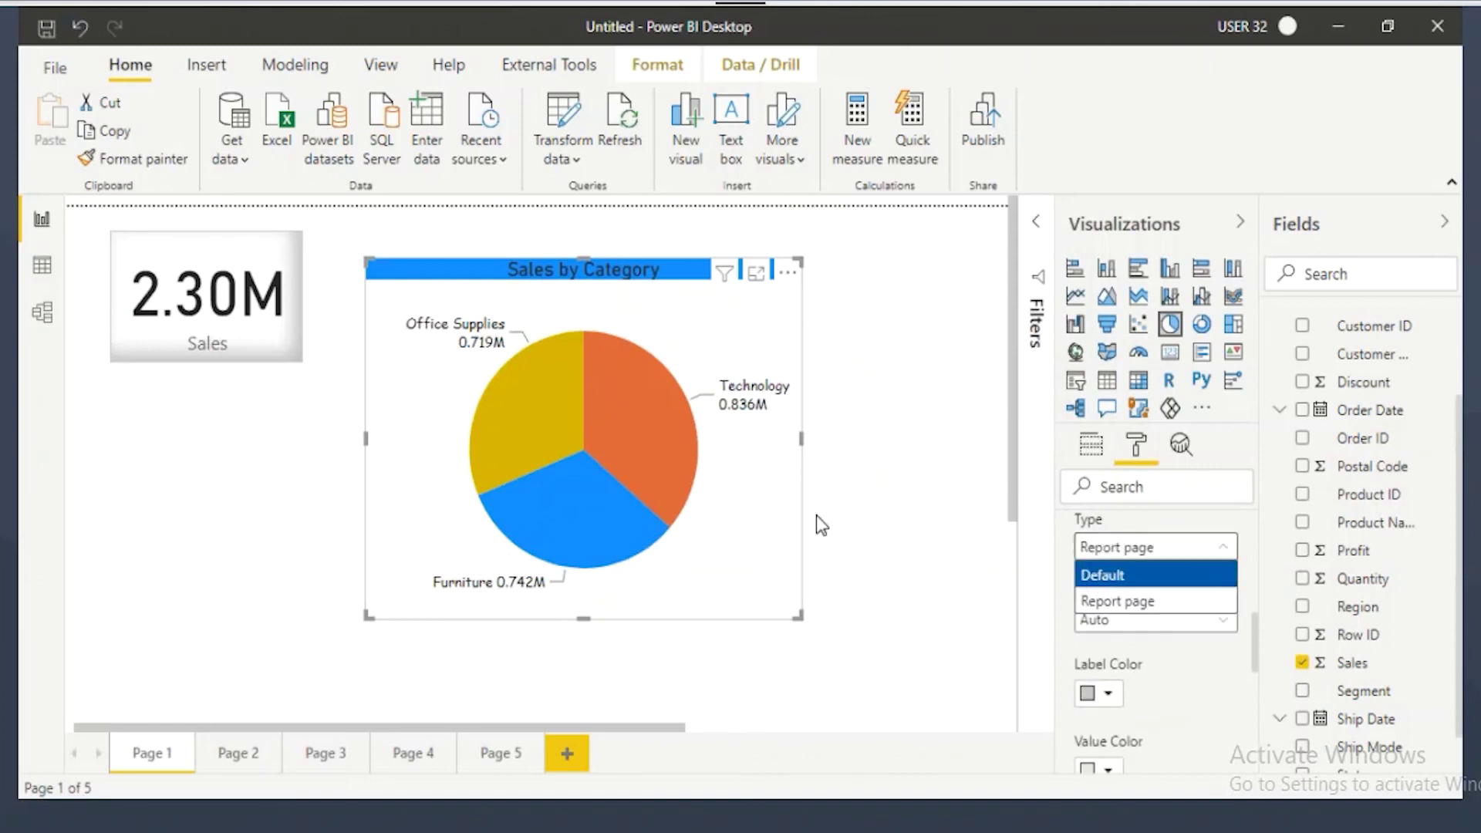
{"action": "key", "text": "Return"}
Step: Examine the Technology slice's tooltip and compare its text with the tooltip's Type, Label Color and Value Color settings
{"action": "mouse_move", "coordinate": [636, 437]}
{"action": "mouse_move", "coordinate": [852, 395]}
{"action": "left_mouse_down"}
{"action": "mouse_move", "coordinate": [831, 371]}
{"action": "mouse_move", "coordinate": [717, 367]}
{"action": "mouse_move", "coordinate": [676, 424]}
{"action": "mouse_move", "coordinate": [802, 465]}
{"action": "mouse_move", "coordinate": [872, 417]}
{"action": "mouse_move", "coordinate": [776, 355]}
{"action": "mouse_move", "coordinate": [811, 376]}
{"action": "mouse_move", "coordinate": [860, 361]}
{"action": "left_mouse_up"}
{"action": "left_click_drag", "start_coordinate": [1080, 566], "coordinate": [1092, 564]}
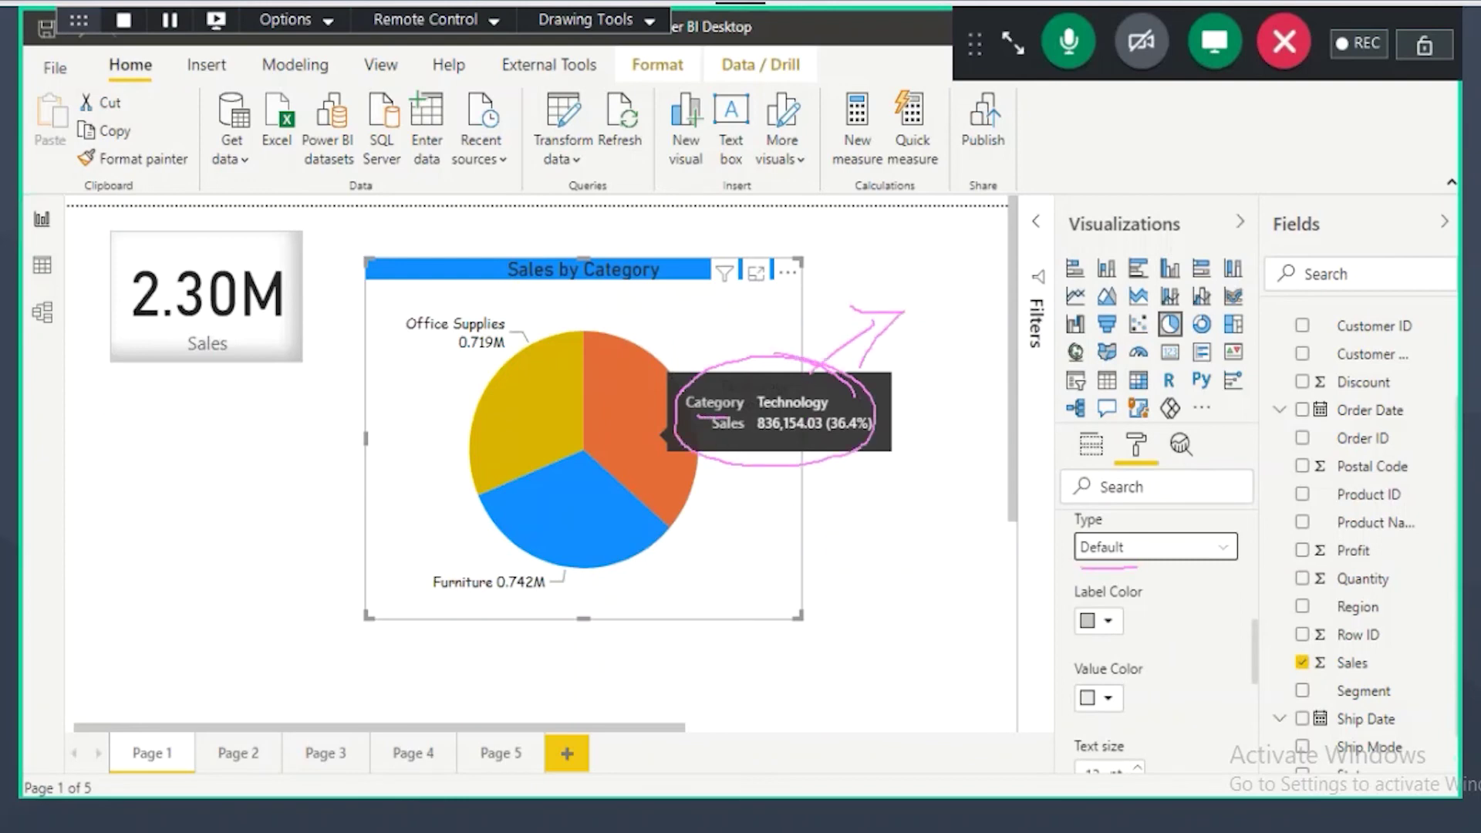
{"action": "mouse_move", "coordinate": [1111, 591]}
{"action": "left_mouse_down"}
{"action": "mouse_move", "coordinate": [1046, 591]}
{"action": "mouse_move", "coordinate": [1169, 610]}
{"action": "mouse_move", "coordinate": [1134, 582]}
{"action": "left_mouse_up"}
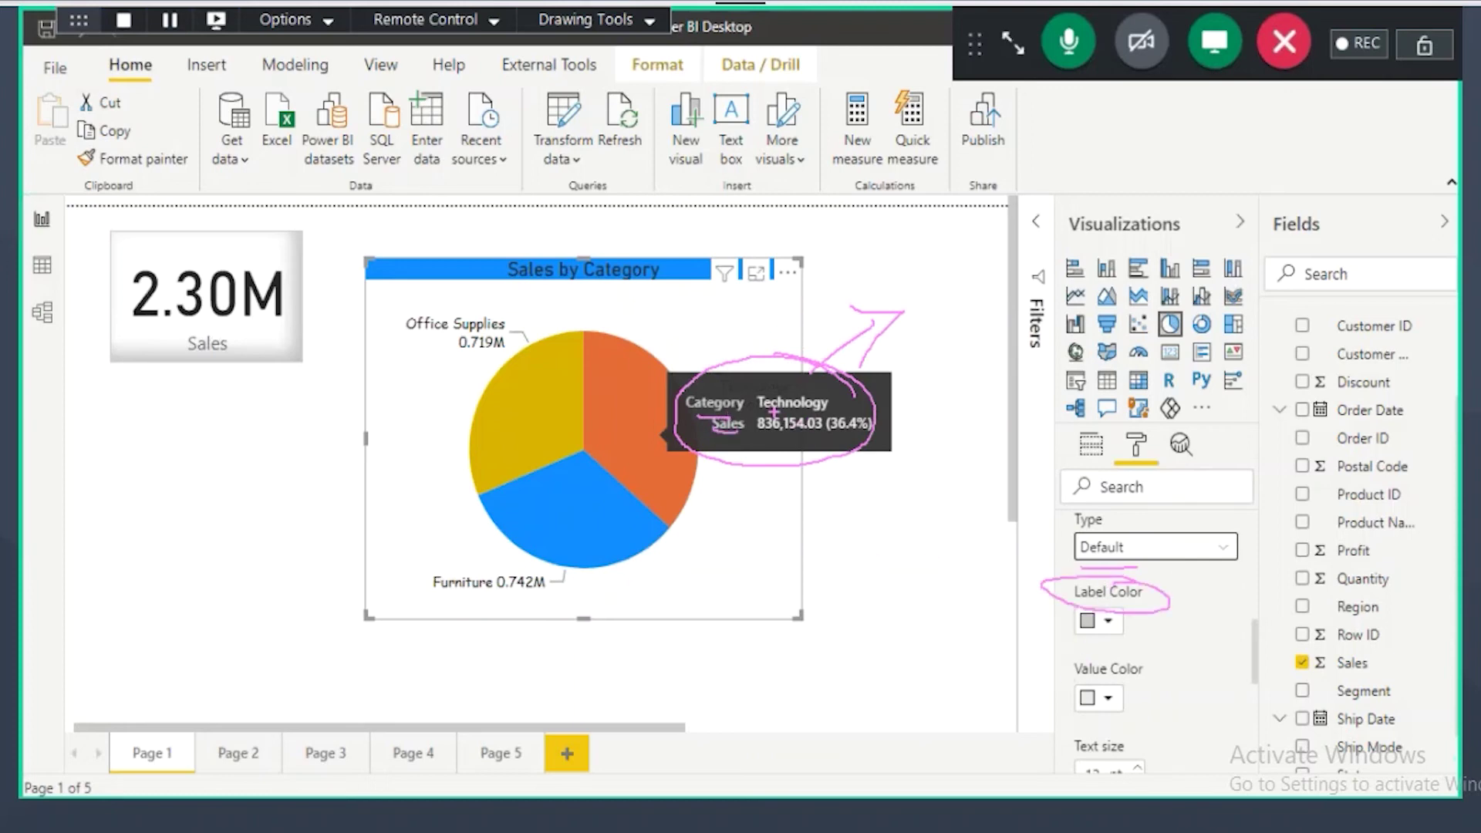
{"action": "mouse_move", "coordinate": [1161, 673]}
{"action": "left_mouse_down"}
{"action": "mouse_move", "coordinate": [1132, 654]}
{"action": "mouse_move", "coordinate": [1157, 694]}
{"action": "left_mouse_up"}
{"action": "mouse_move", "coordinate": [1123, 626]}
{"action": "left_mouse_down"}
{"action": "mouse_move", "coordinate": [1190, 605]}
{"action": "mouse_move", "coordinate": [1197, 625]}
{"action": "left_mouse_up"}
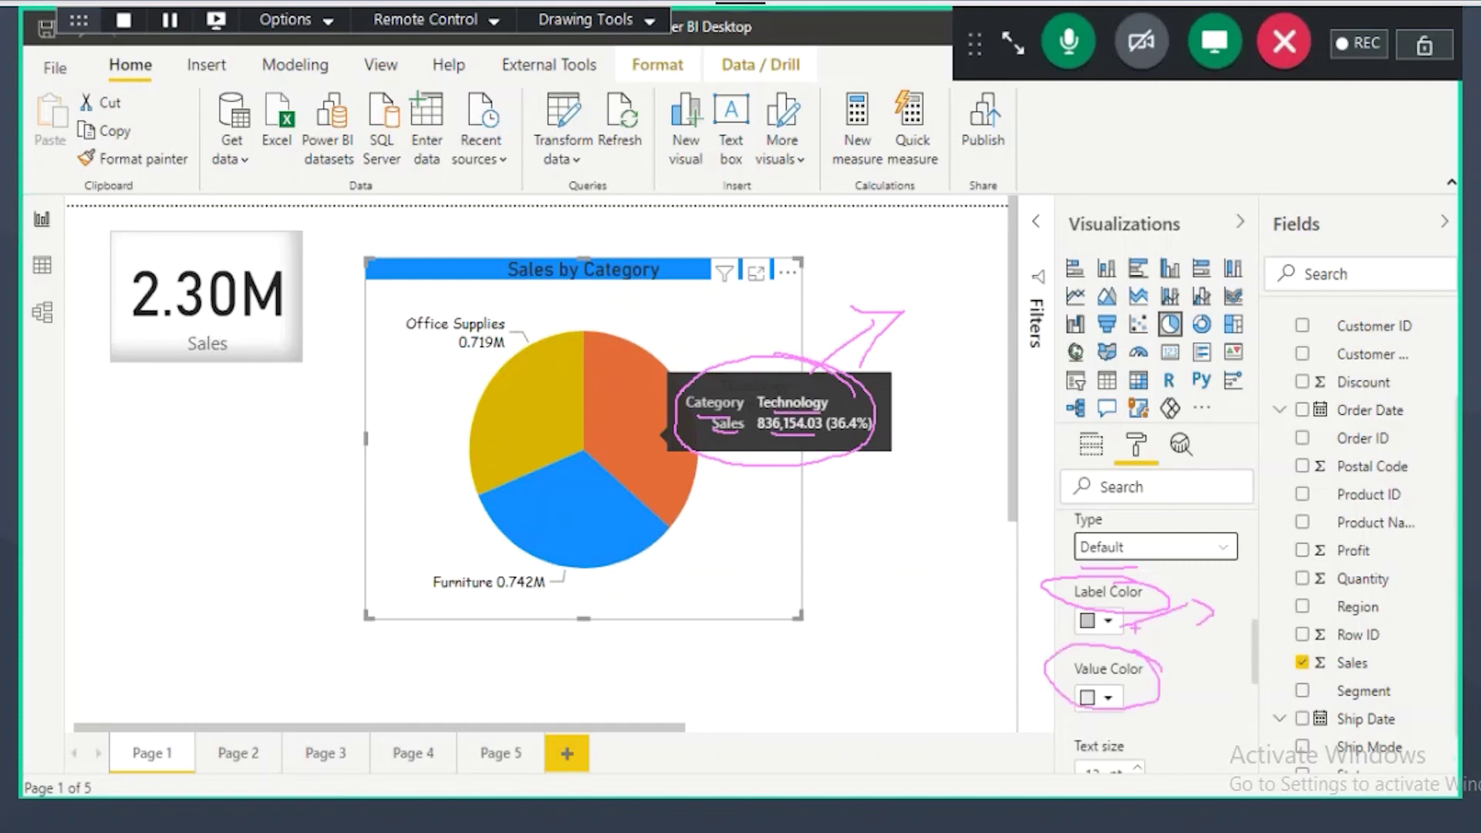
{"action": "key", "text": "Escape"}
Step: Set the tooltip's label color to gold and its value color to blue
{"action": "left_click", "coordinate": [1104, 622]}
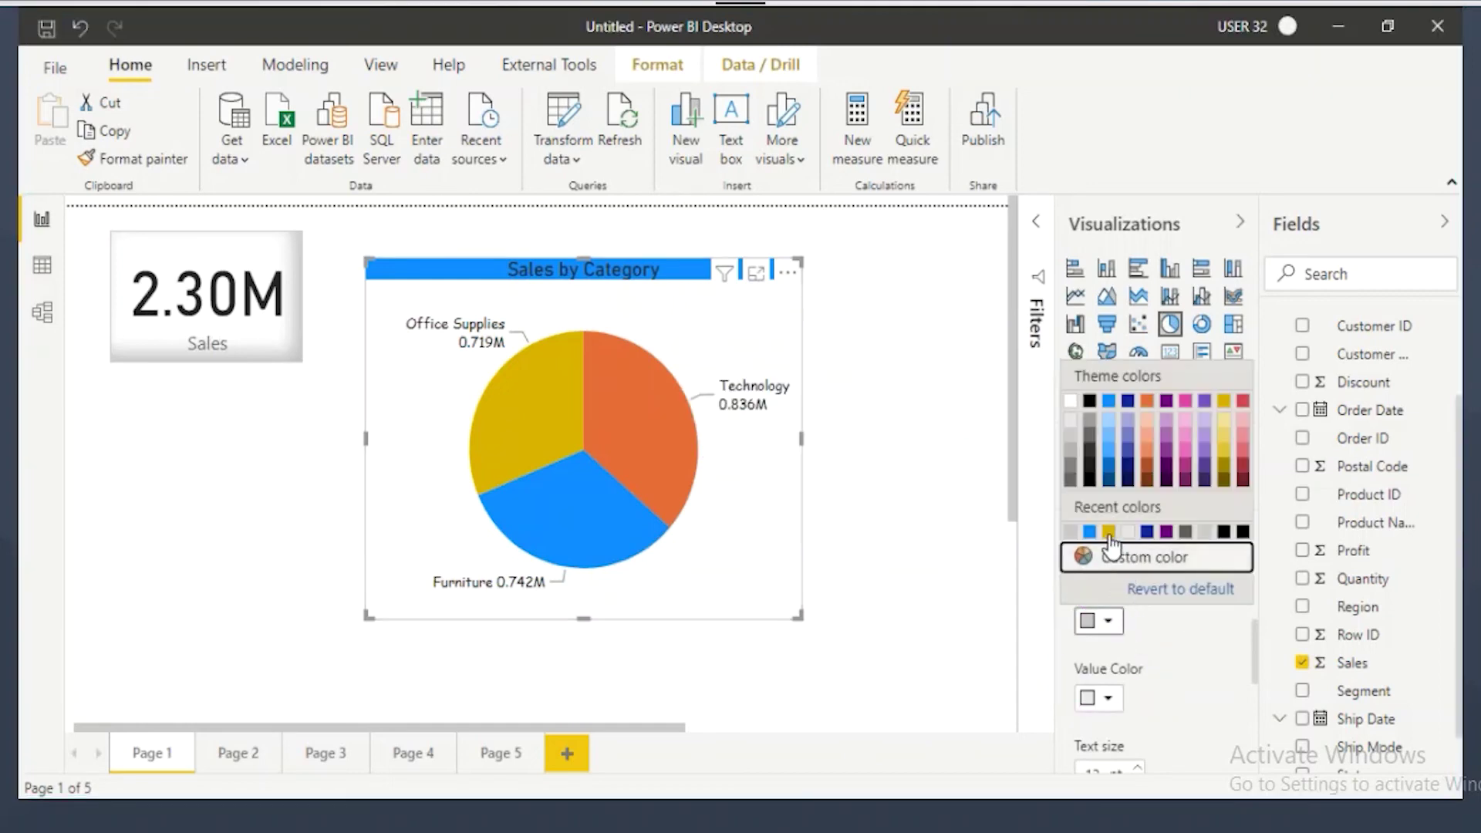
{"action": "left_click", "coordinate": [1109, 534]}
{"action": "left_click", "coordinate": [1094, 698]}
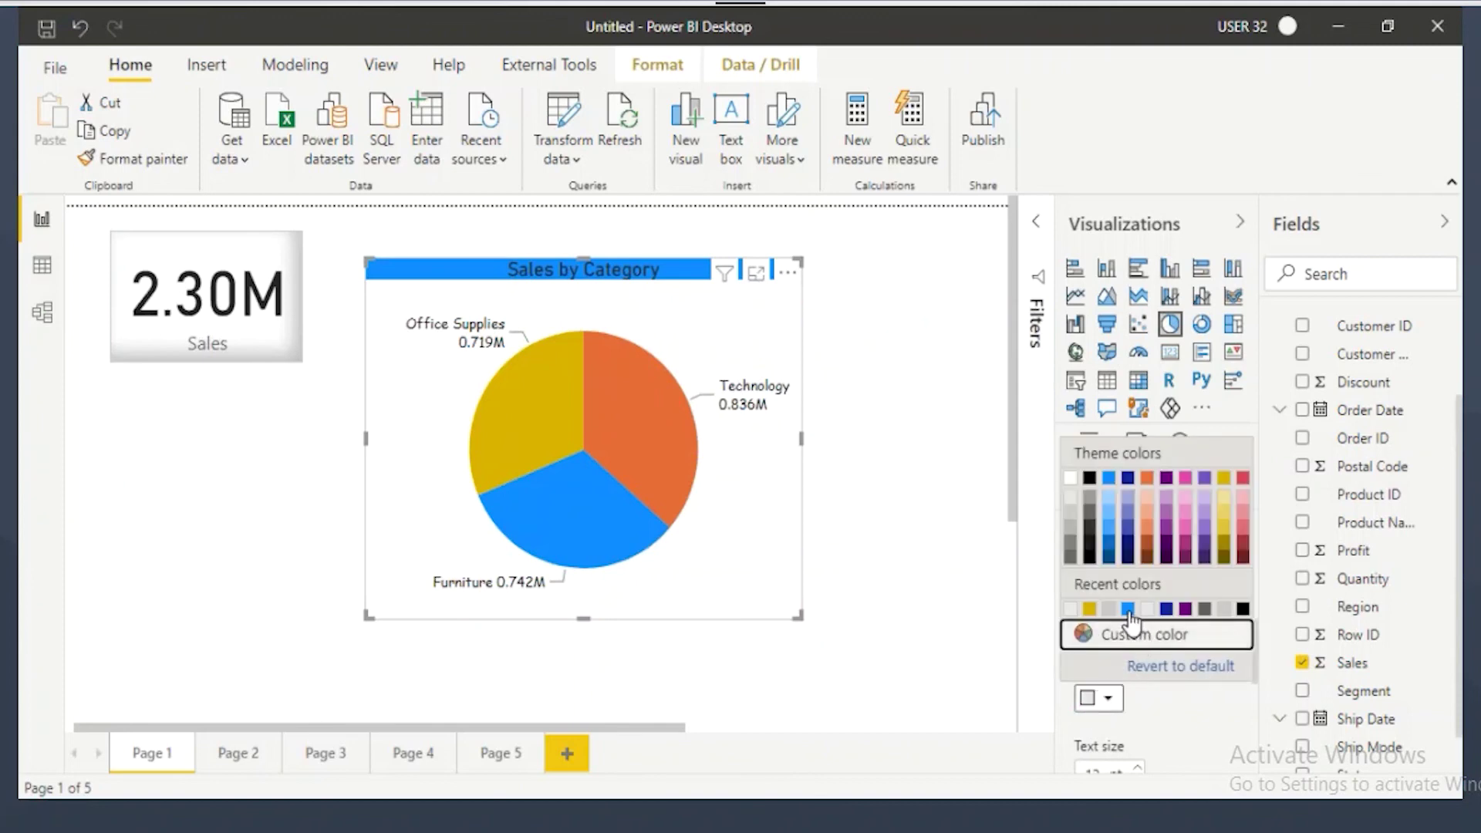
{"action": "left_click", "coordinate": [1126, 615]}
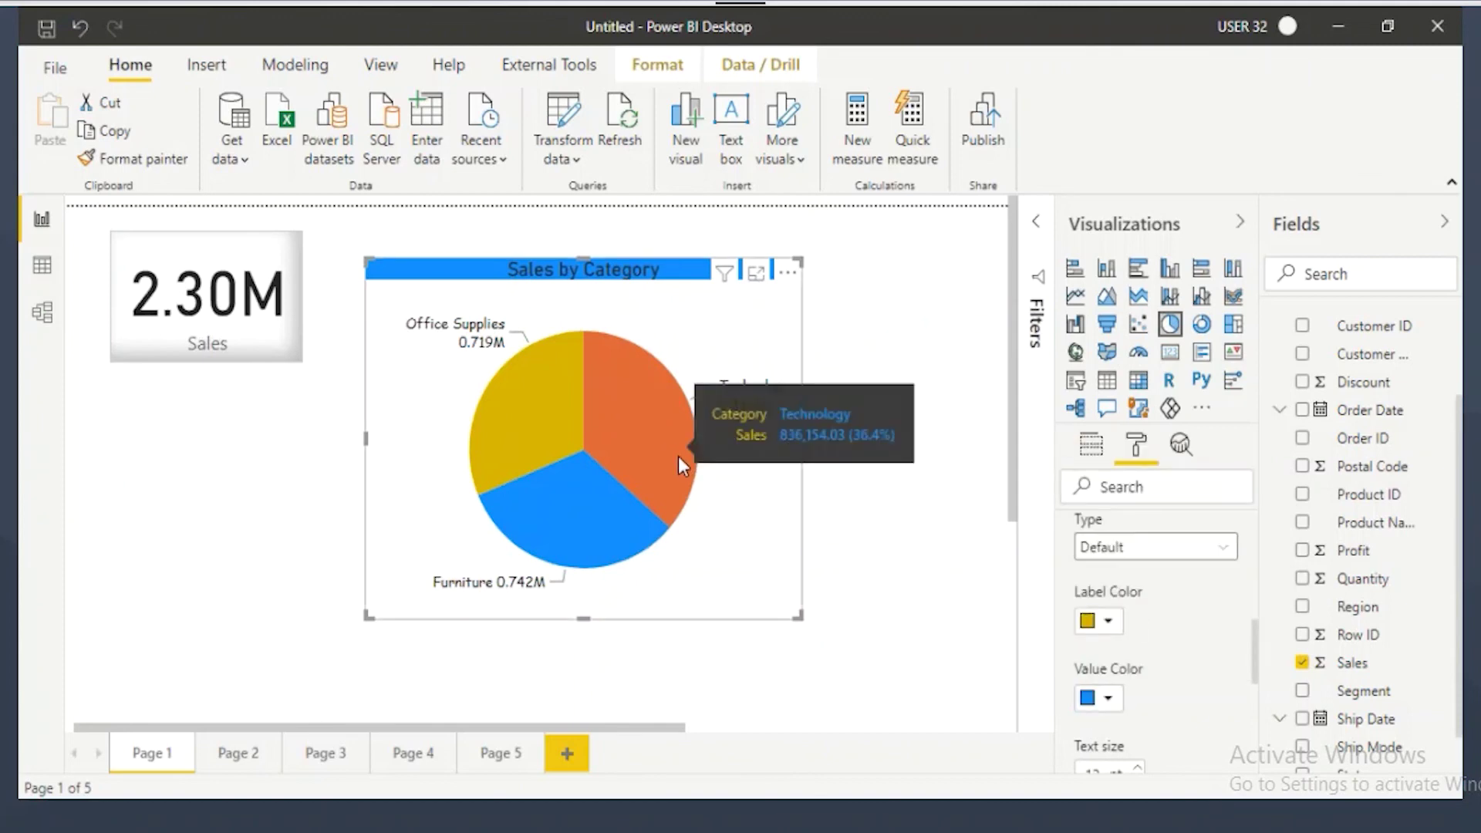
Step: Set the tooltip's text size to 15 pt and font family to Arial, and check it on the Technology slice
{"action": "scroll", "coordinate": [1141, 678], "scroll_direction": "down", "scroll_amount": 2}
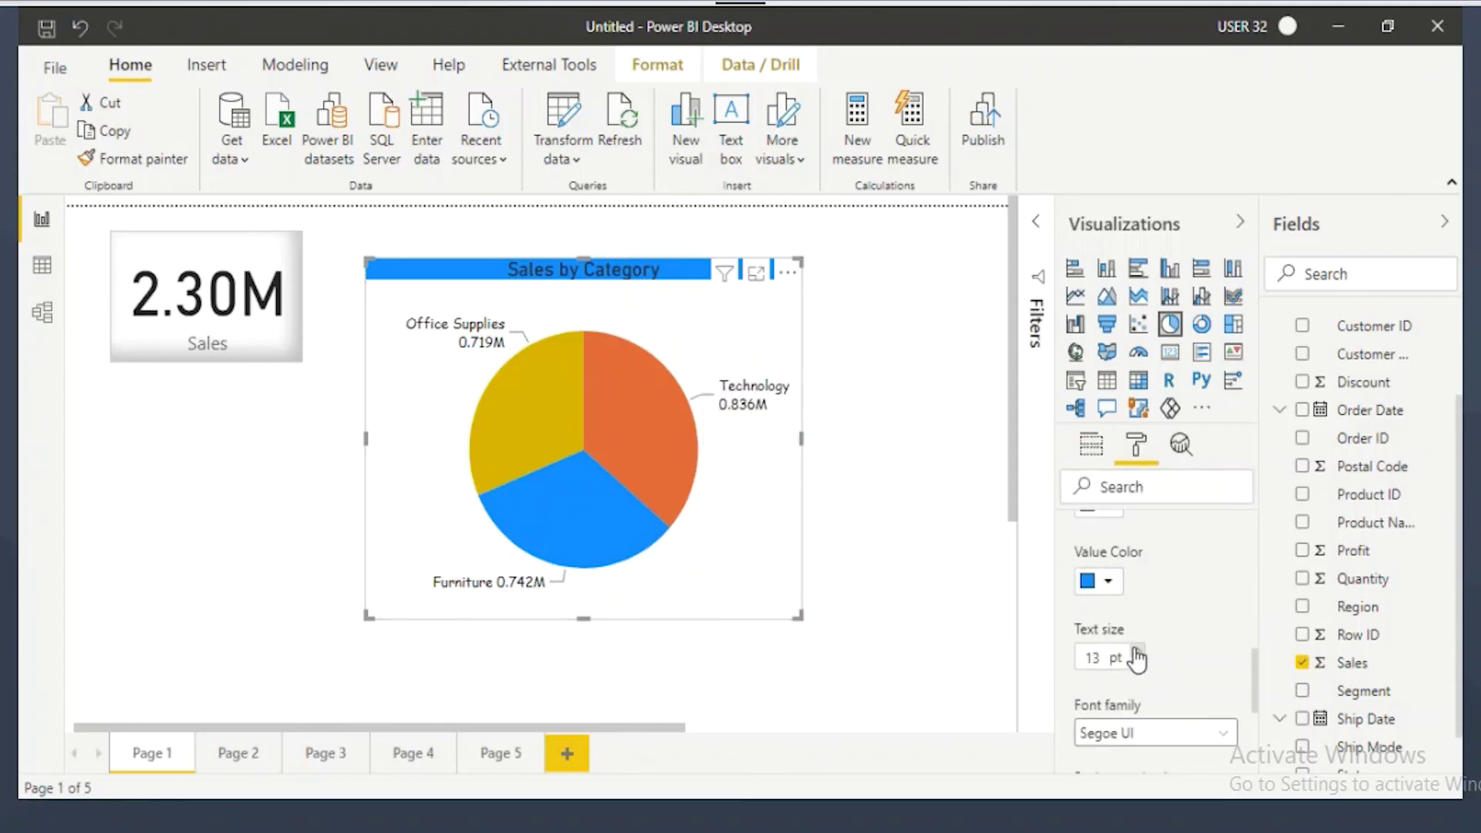
{"action": "left_click", "coordinate": [1114, 729]}
{"action": "left_click", "coordinate": [1099, 379]}
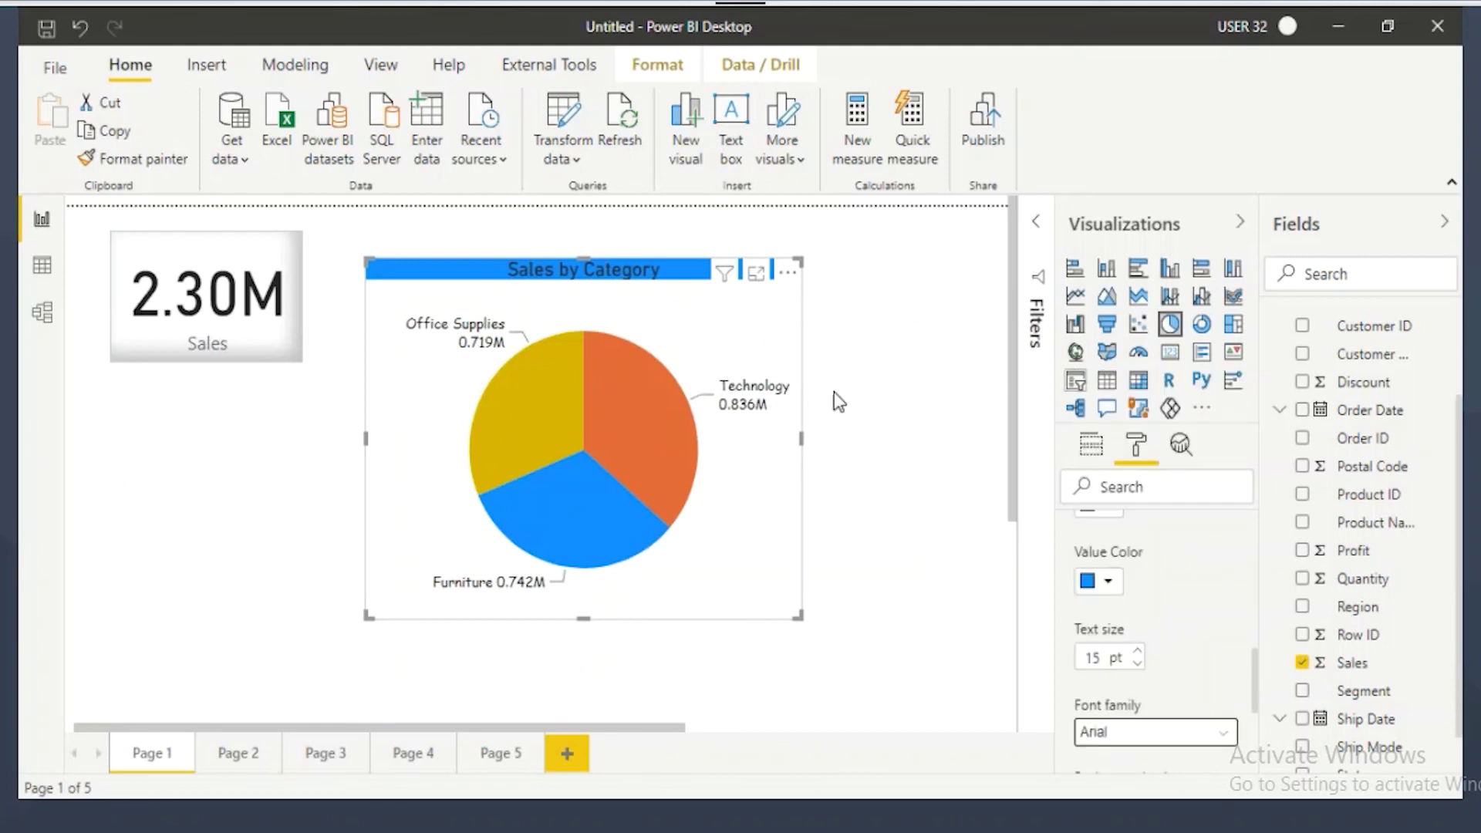
{"action": "mouse_move", "coordinate": [644, 398]}
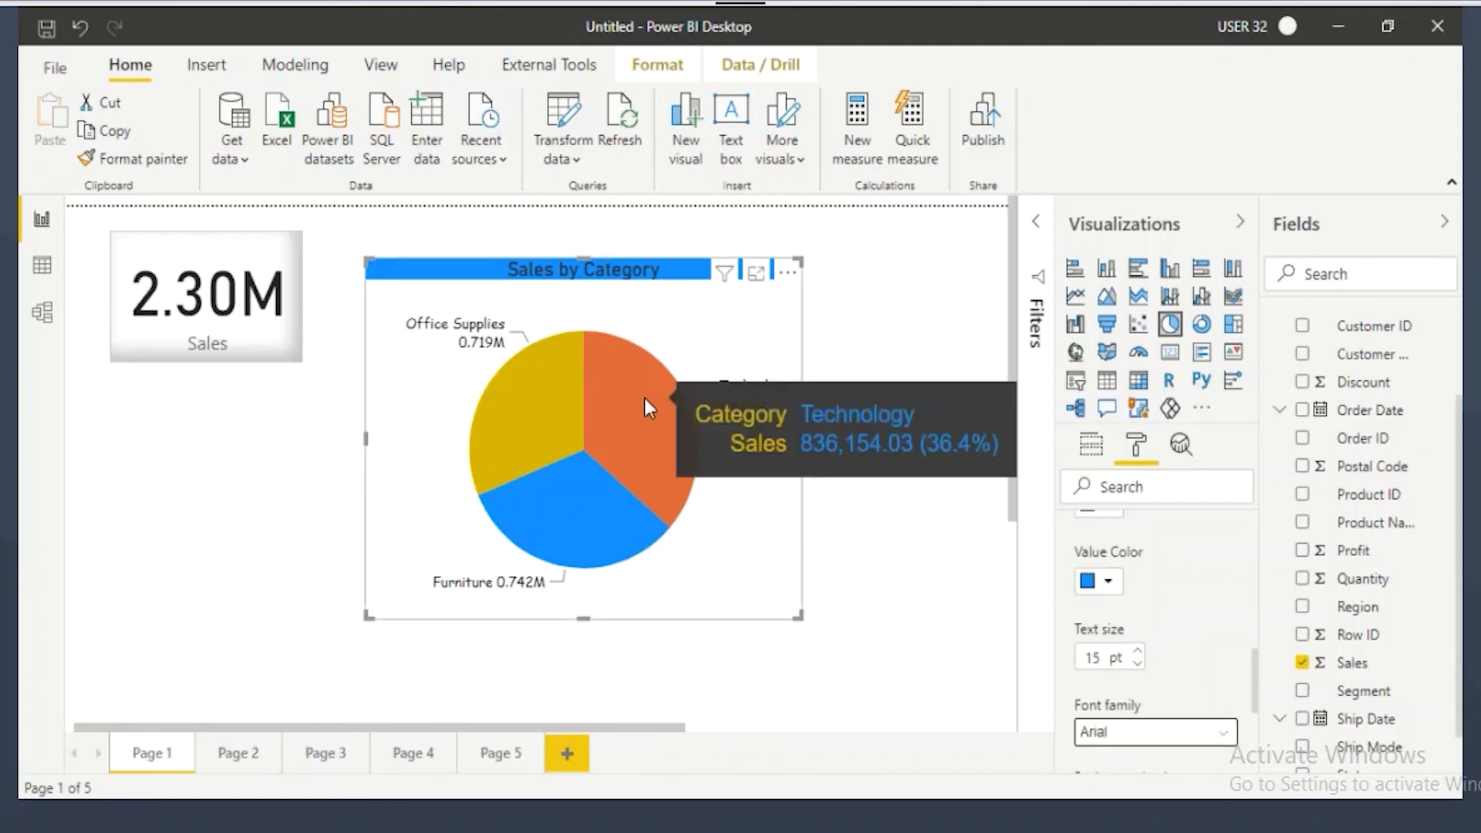
{"action": "mouse_move", "coordinate": [728, 429]}
{"action": "left_mouse_down"}
{"action": "mouse_move", "coordinate": [778, 431]}
{"action": "mouse_move", "coordinate": [797, 458]}
{"action": "mouse_move", "coordinate": [874, 429]}
{"action": "left_mouse_up"}
{"action": "left_click_drag", "start_coordinate": [827, 475], "coordinate": [890, 474]}
{"action": "key", "text": "Escape"}
Step: Review the Report page choice for the tooltip type, keeping the type at Default
{"action": "scroll", "coordinate": [1097, 619], "scroll_direction": "up", "scroll_amount": 2}
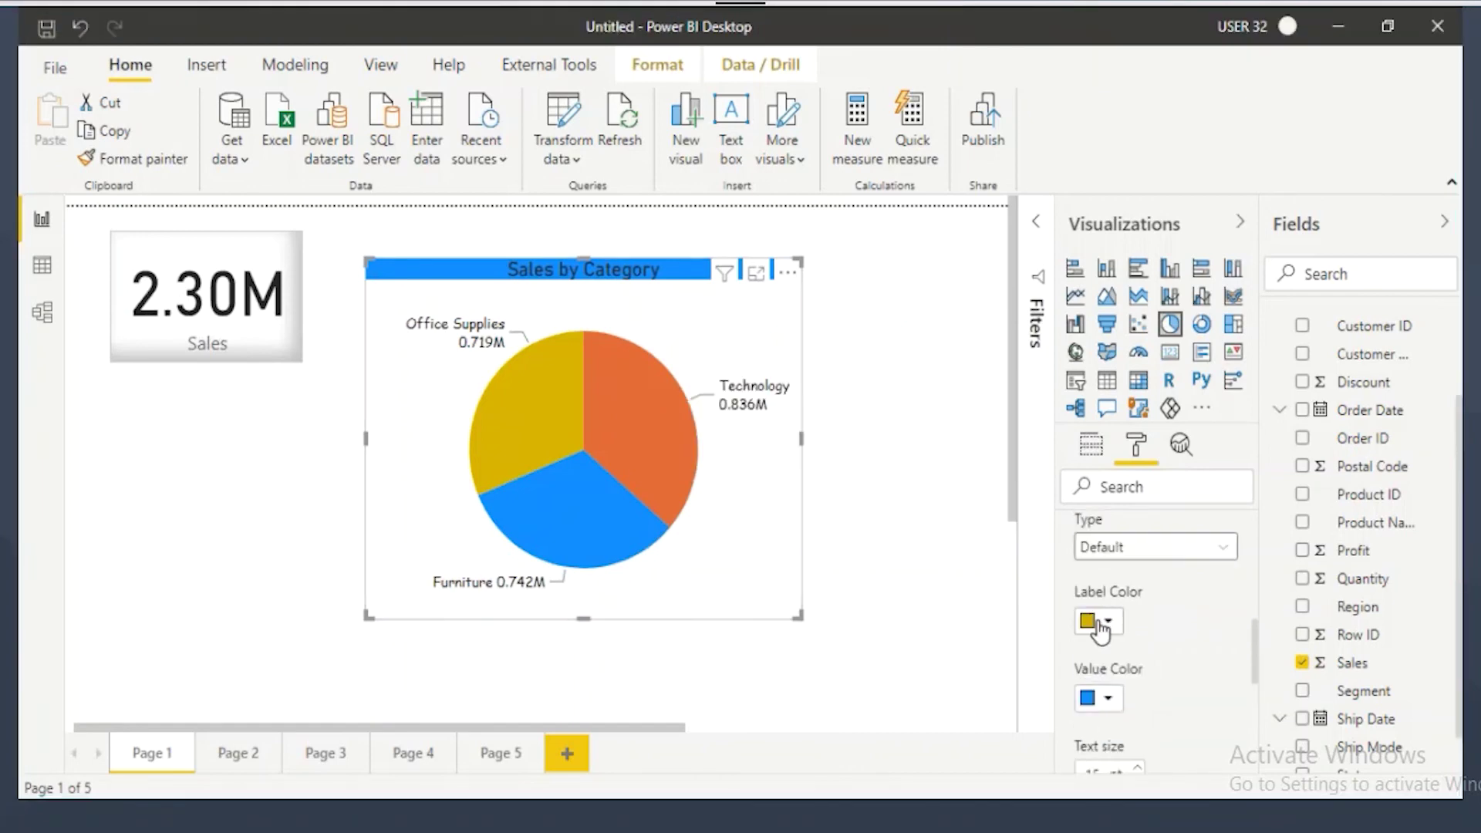
{"action": "left_click", "coordinate": [1094, 546]}
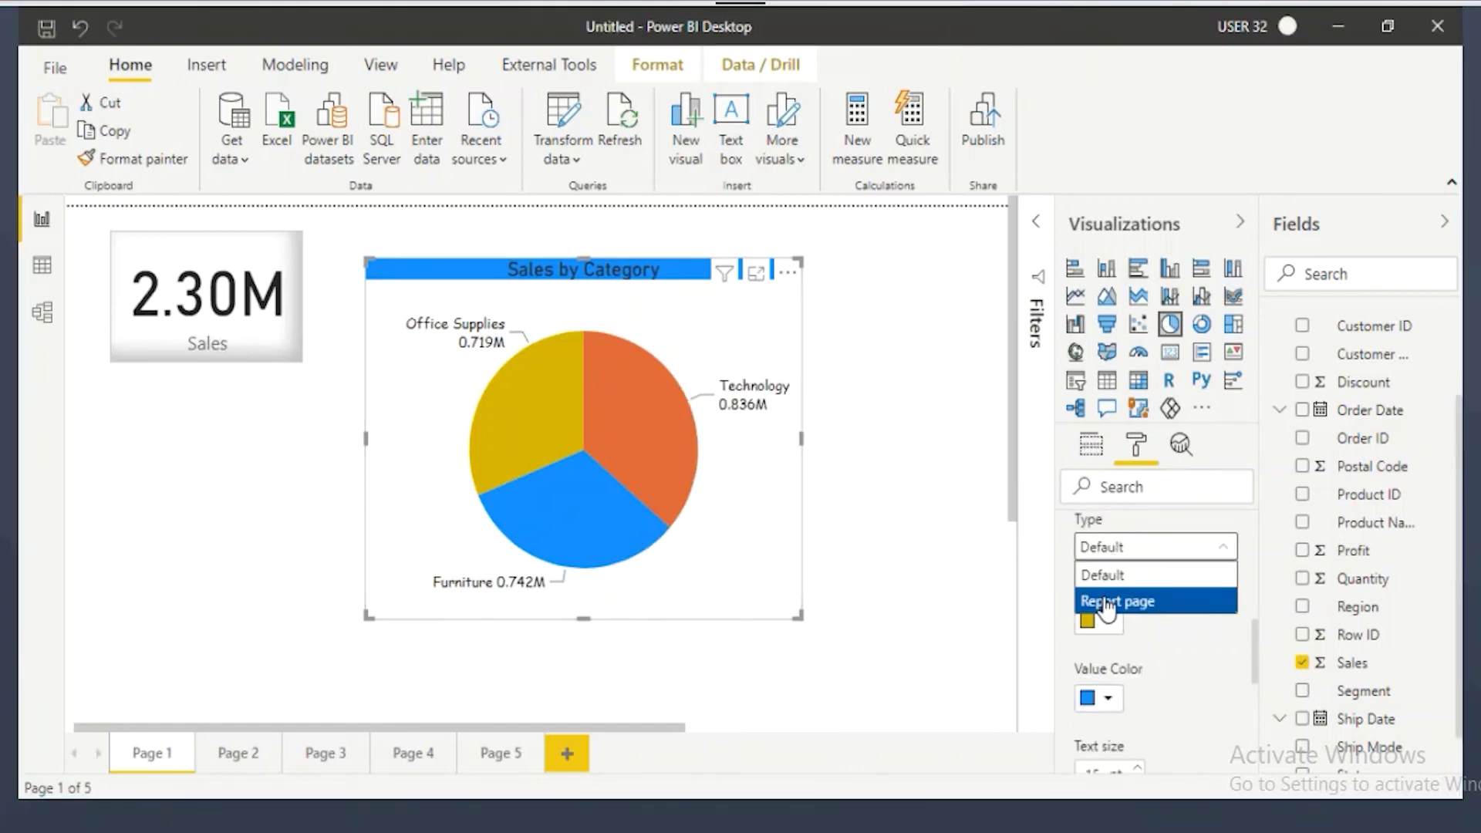
{"action": "key", "text": "ctrl+alt+d"}
{"action": "mouse_move", "coordinate": [1078, 595]}
{"action": "left_mouse_down"}
{"action": "mouse_move", "coordinate": [1180, 623]}
{"action": "mouse_move", "coordinate": [1178, 604]}
{"action": "mouse_move", "coordinate": [1273, 544]}
{"action": "mouse_move", "coordinate": [1247, 606]}
{"action": "mouse_move", "coordinate": [1297, 567]}
{"action": "left_mouse_up"}
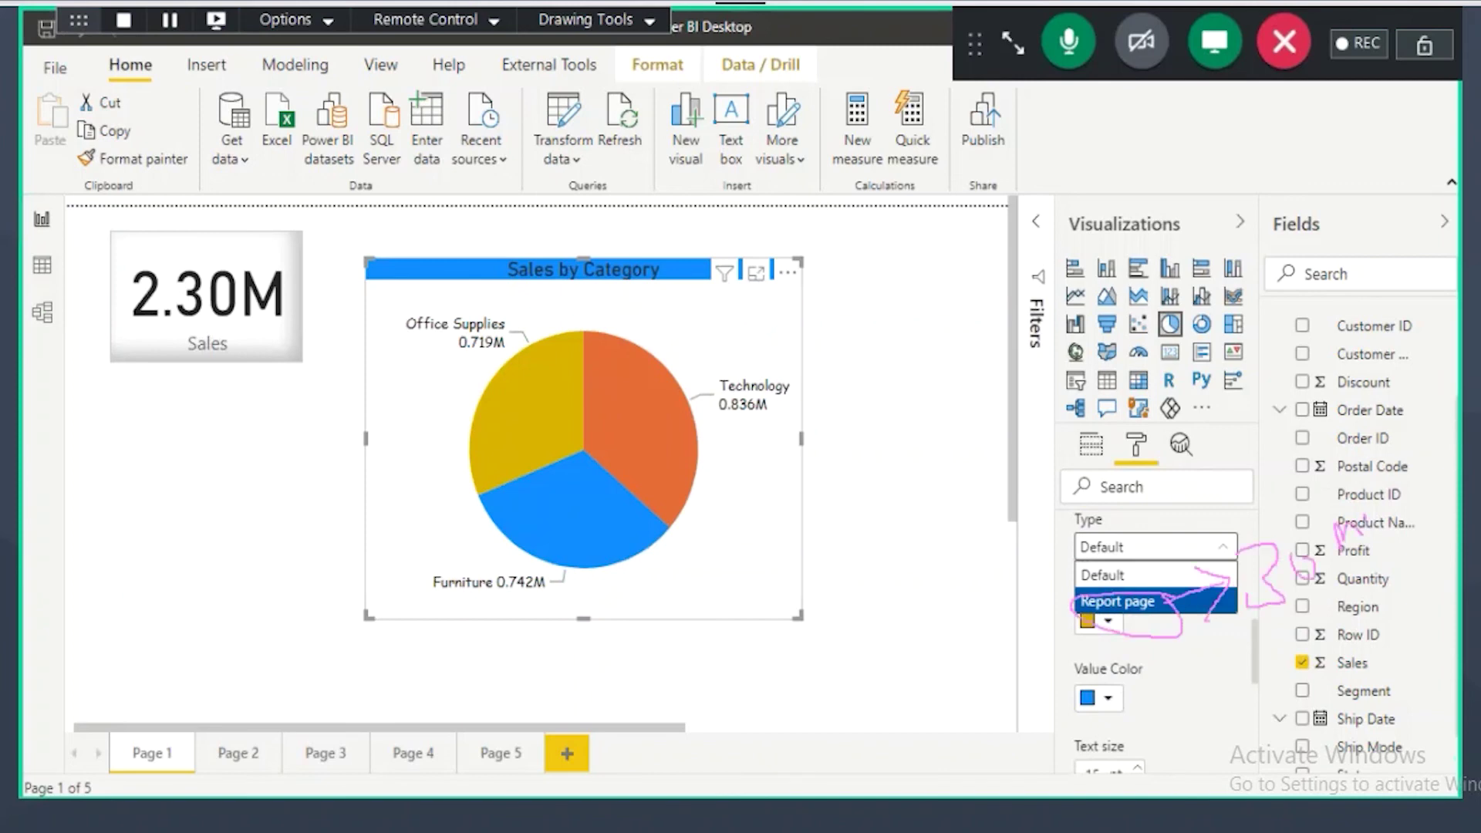
{"action": "left_click_drag", "start_coordinate": [1364, 501], "coordinate": [1412, 513]}
{"action": "key", "text": "Escape"}
{"action": "left_click", "coordinate": [1127, 573]}
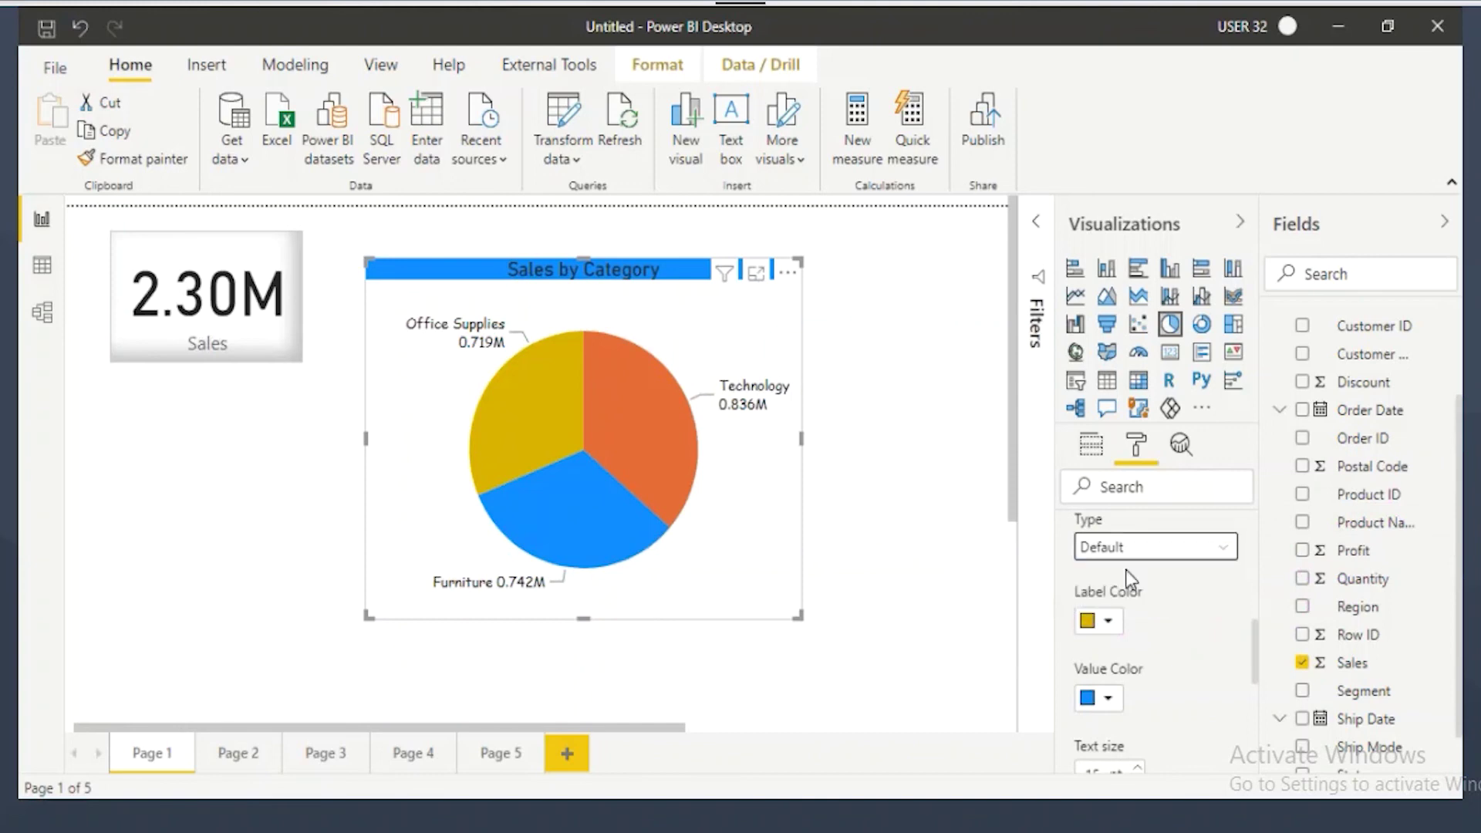
Step: View the Technology slice's formatted tooltip and collapse the Tooltip settings
{"action": "mouse_move", "coordinate": [674, 465]}
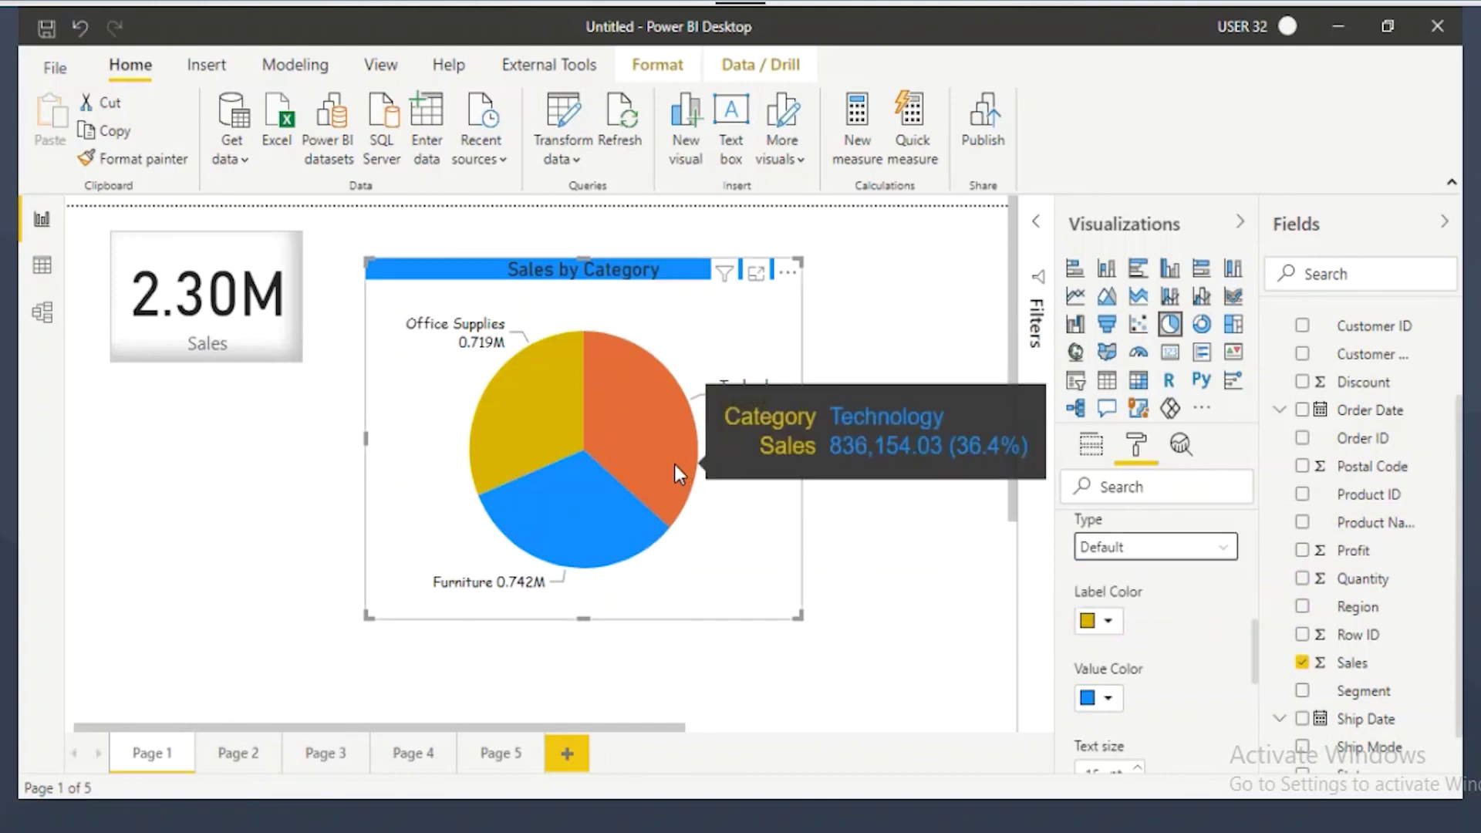
{"action": "mouse_move", "coordinate": [959, 392]}
{"action": "left_mouse_down"}
{"action": "mouse_move", "coordinate": [825, 359]}
{"action": "mouse_move", "coordinate": [735, 490]}
{"action": "mouse_move", "coordinate": [972, 502]}
{"action": "mouse_move", "coordinate": [957, 373]}
{"action": "mouse_move", "coordinate": [860, 363]}
{"action": "left_mouse_up"}
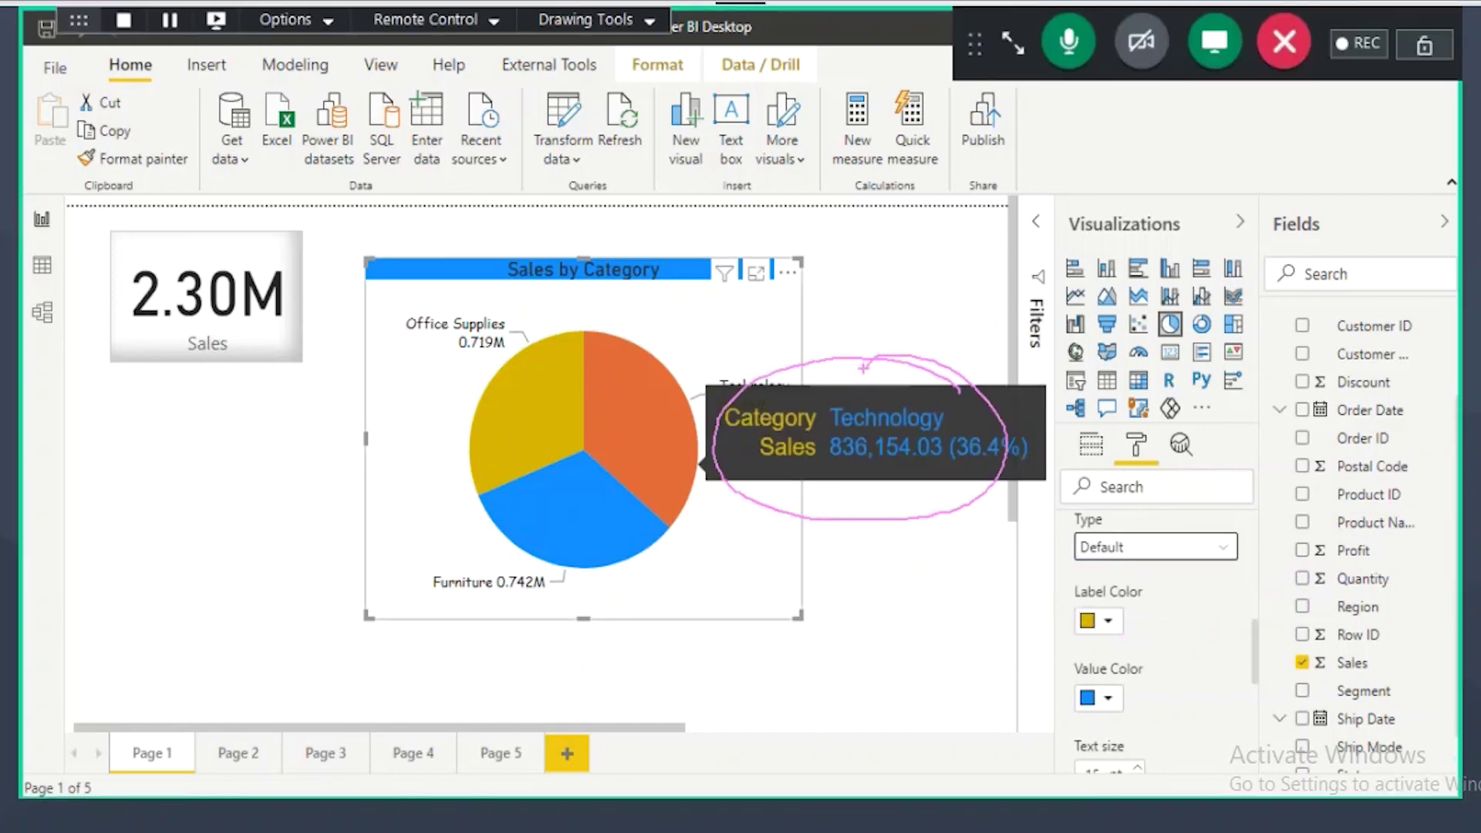
{"action": "key", "text": "Escape"}
{"action": "scroll", "coordinate": [1157, 632], "scroll_direction": "up", "scroll_amount": 4}
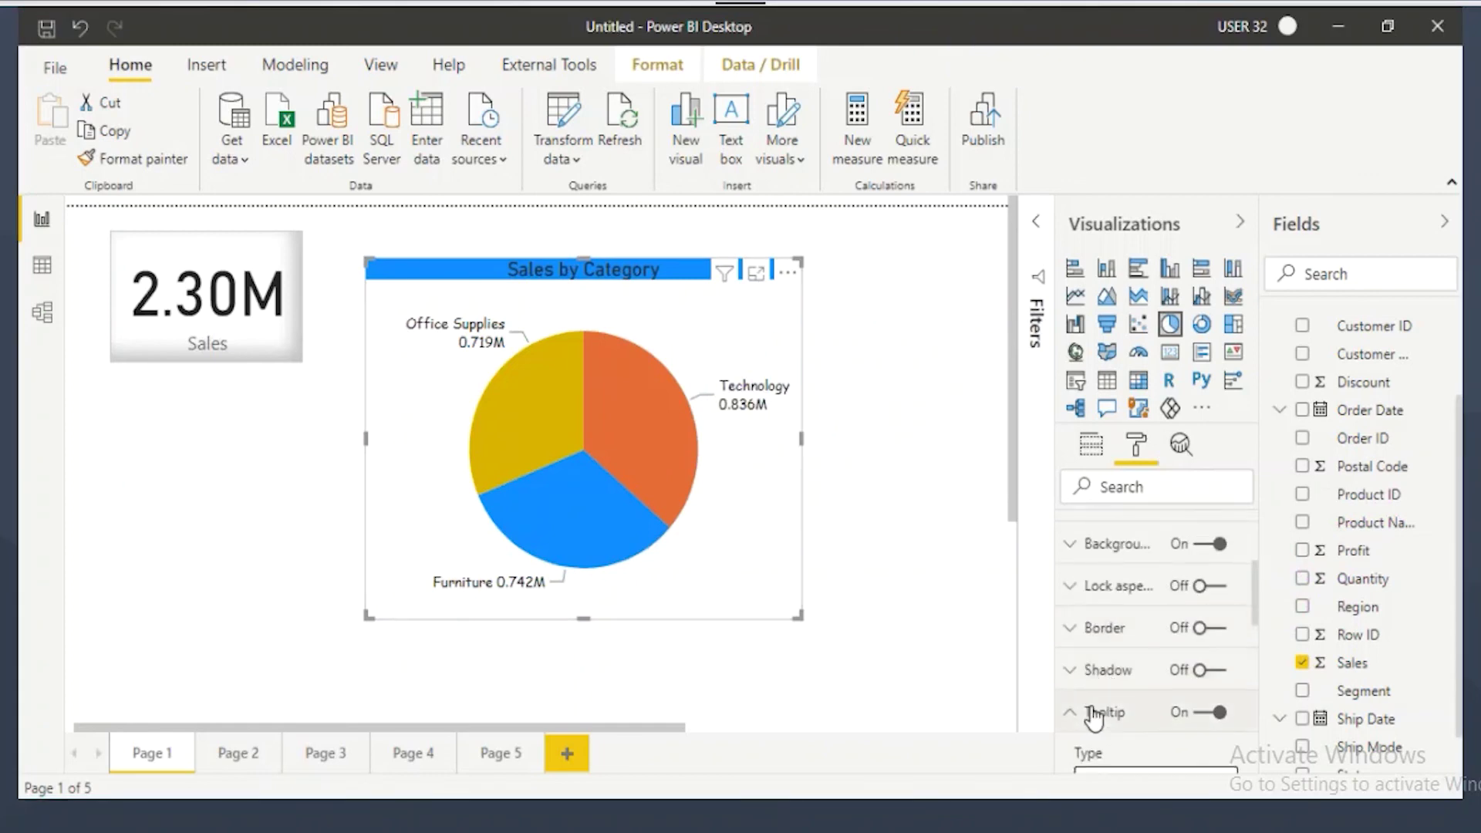
{"action": "left_click", "coordinate": [1099, 711]}
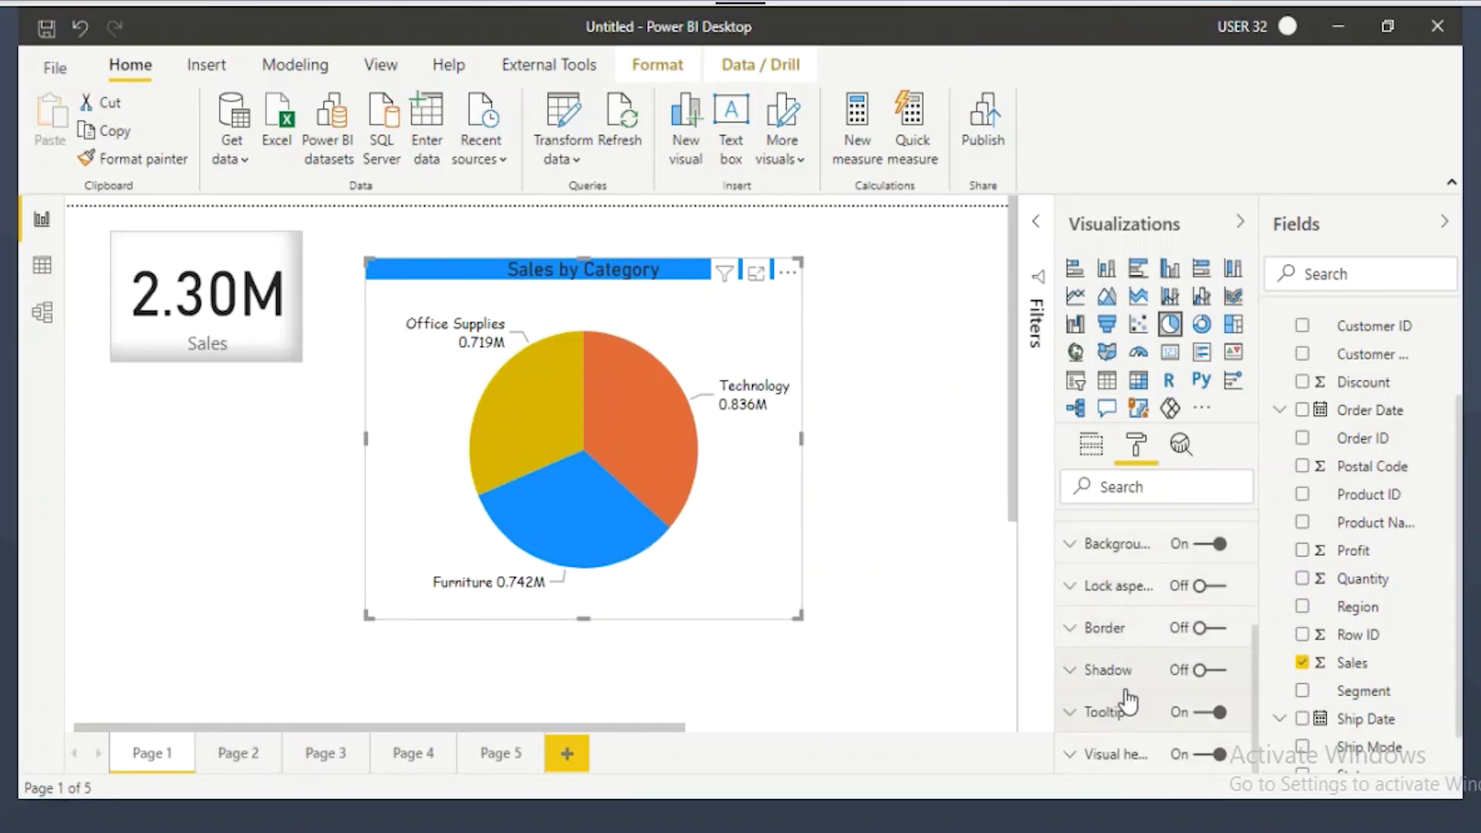
{"action": "scroll", "coordinate": [1130, 679], "scroll_direction": "up", "scroll_amount": 3}
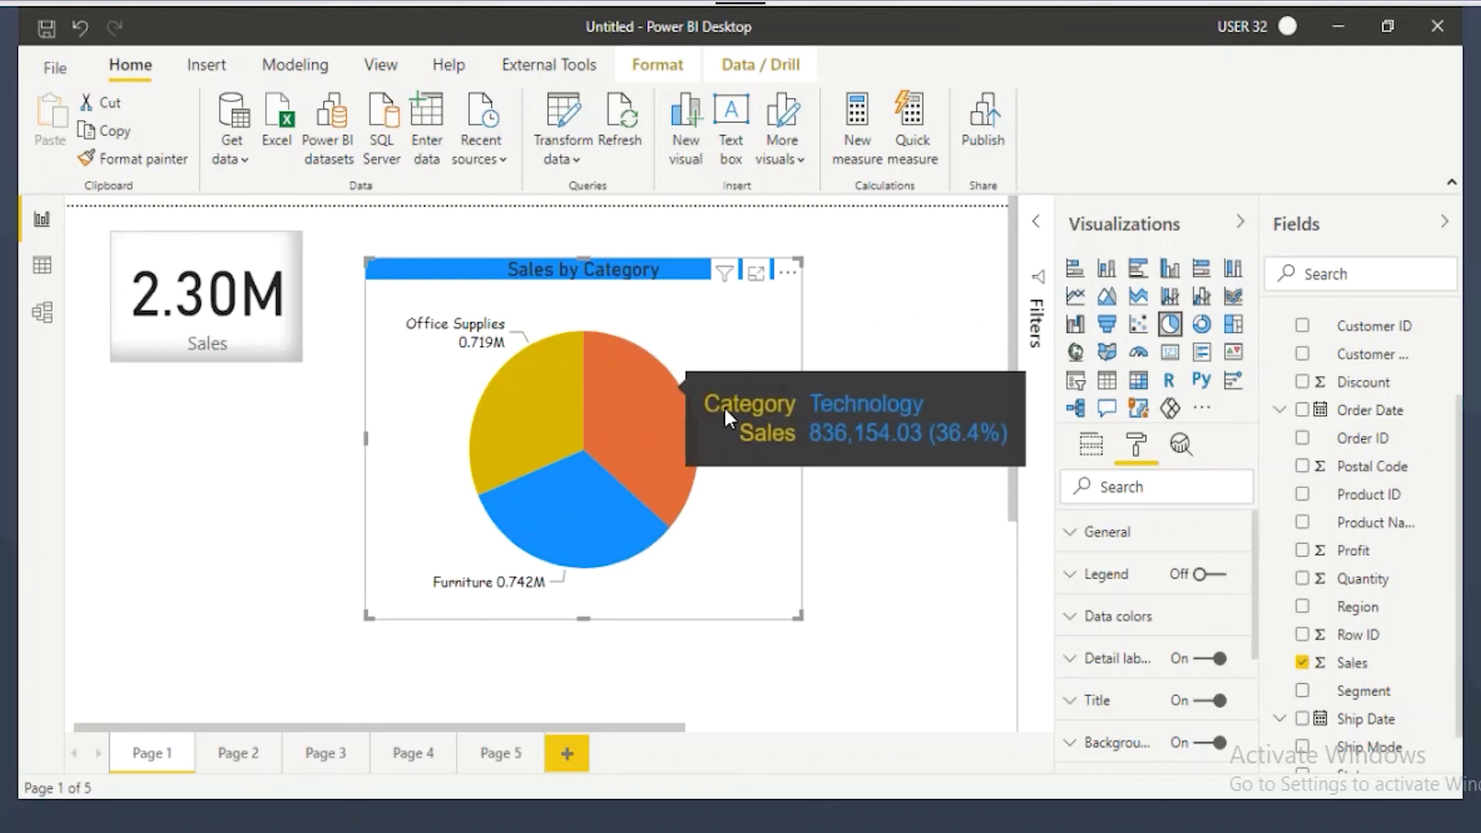
Step: Review the detail labels around the pie chart and its field wells, and return to the format options
{"action": "left_click_drag", "start_coordinate": [764, 403], "coordinate": [881, 349]}
{"action": "left_click_drag", "start_coordinate": [443, 627], "coordinate": [551, 557]}
{"action": "left_click_drag", "start_coordinate": [447, 369], "coordinate": [529, 332]}
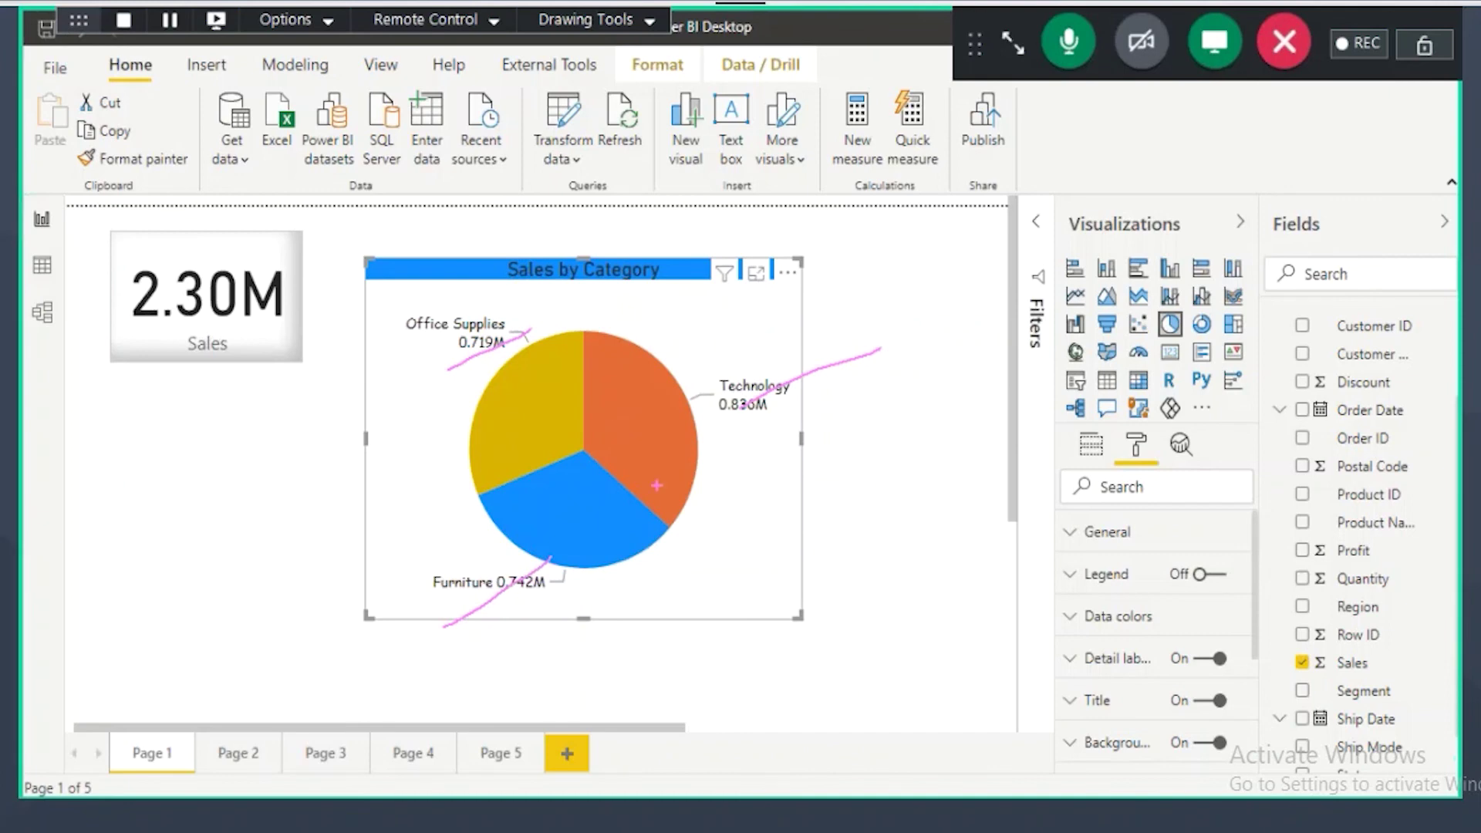
{"action": "left_click", "coordinate": [1091, 445]}
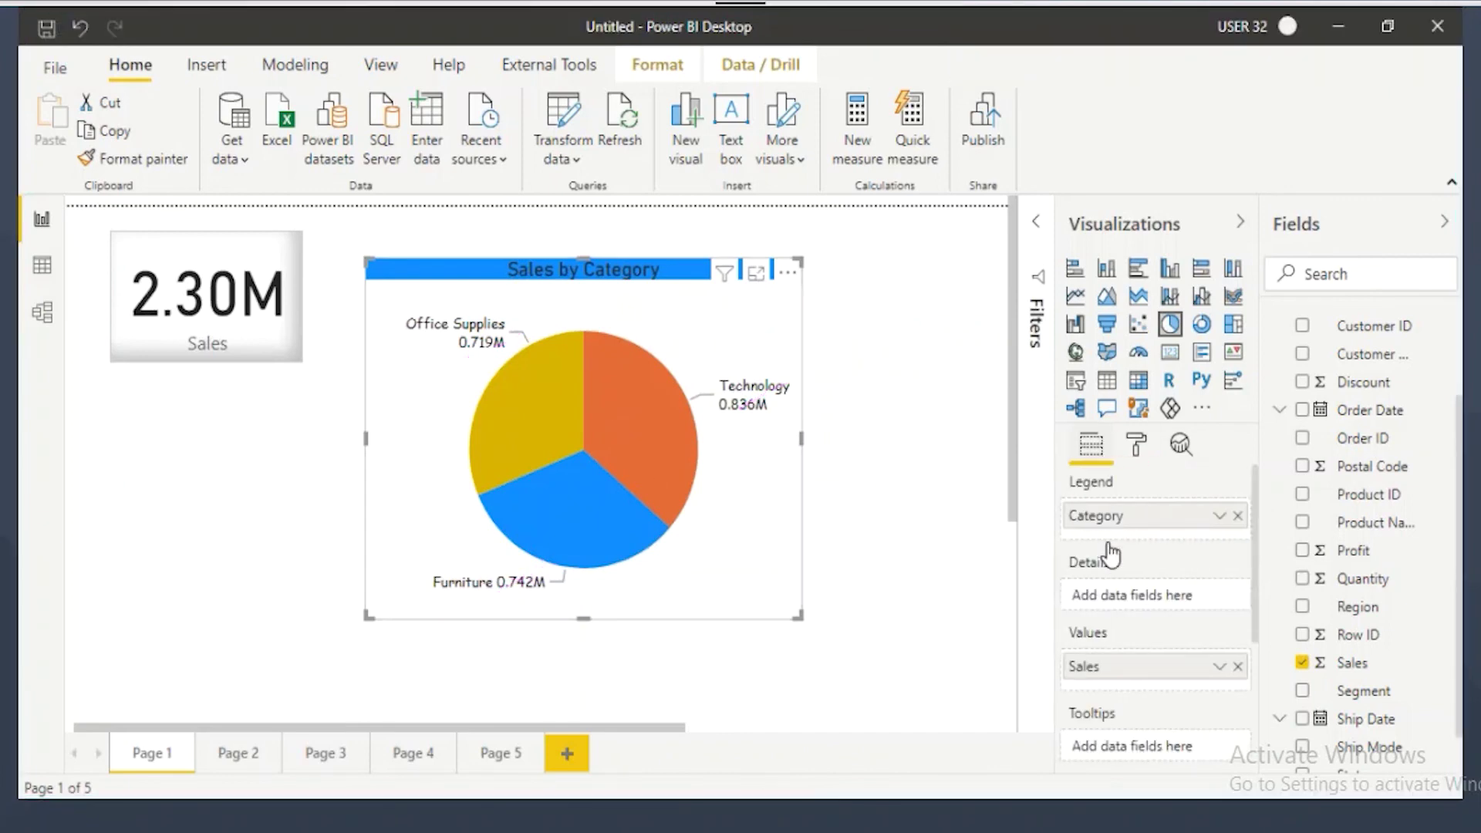
{"action": "left_click", "coordinate": [1134, 447]}
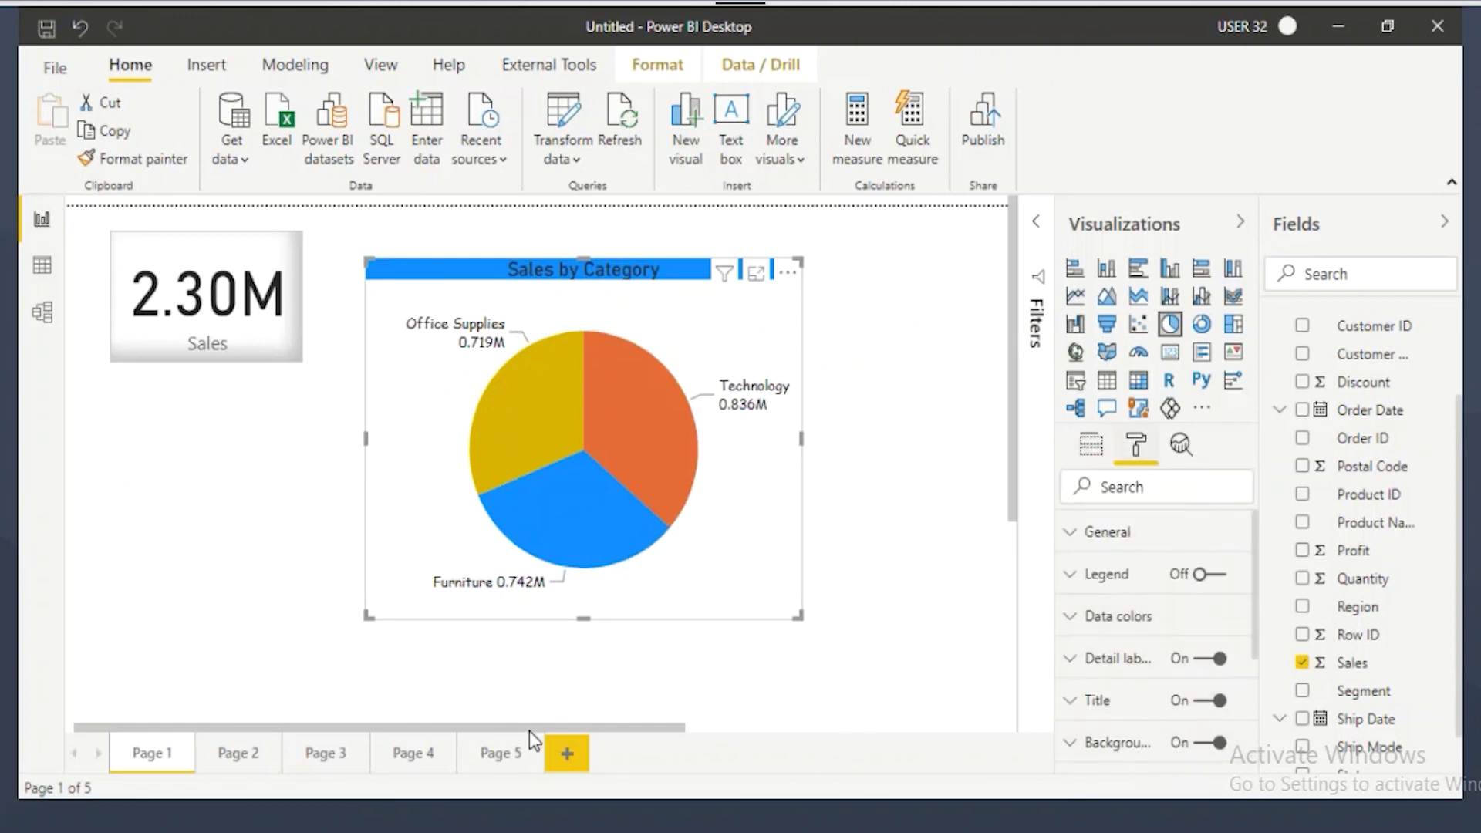
Step: Switch to the Notepad notes and add a dashed separator line below the last category and region scenario
{"action": "key", "text": "alt+Tab"}
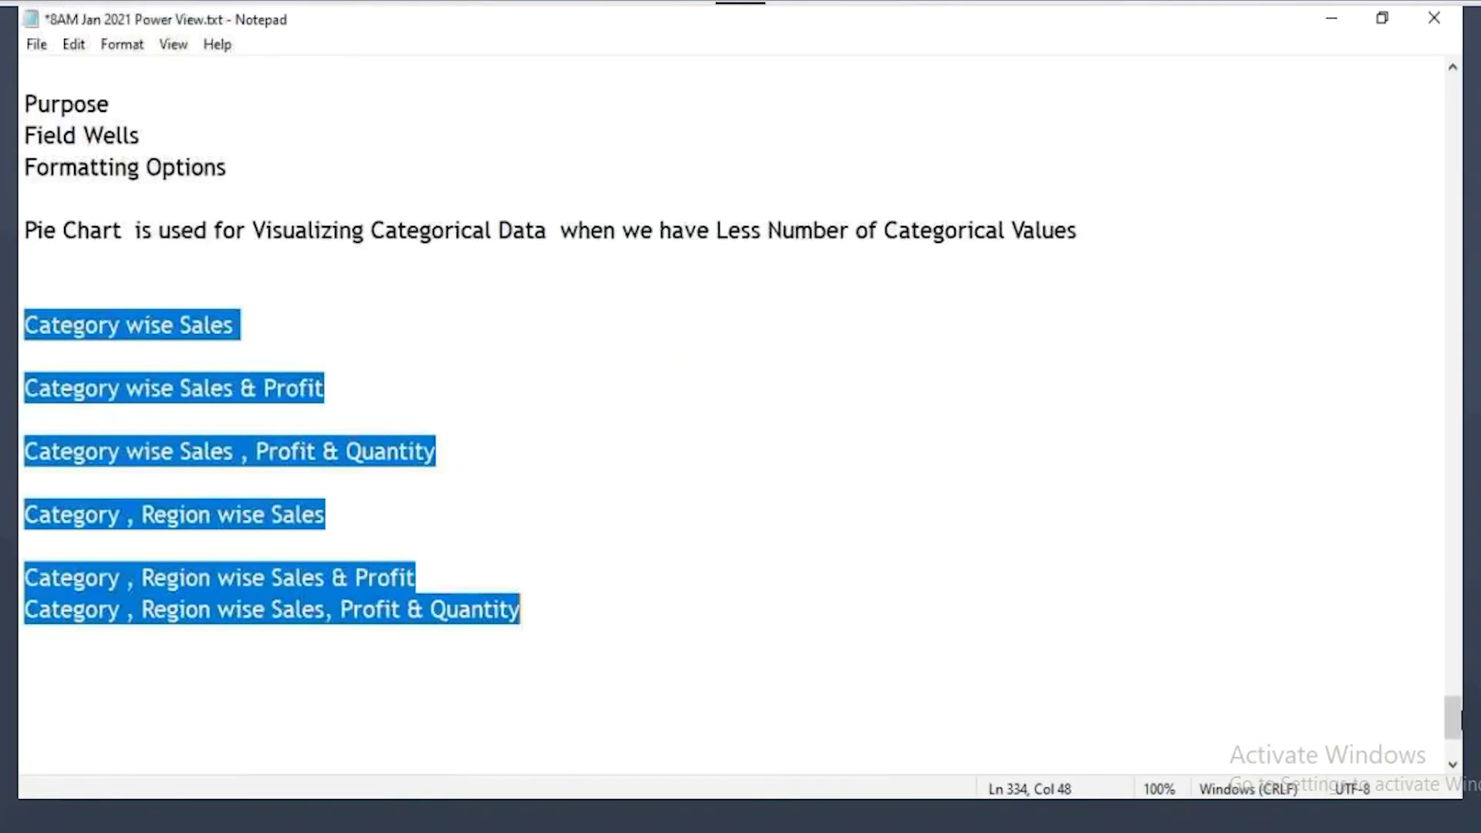
{"action": "scroll", "coordinate": [486, 540], "scroll_direction": "down", "scroll_amount": 2}
{"action": "left_click", "coordinate": [584, 455]}
{"action": "key", "text": "Return"}
{"action": "key", "text": "Return"}
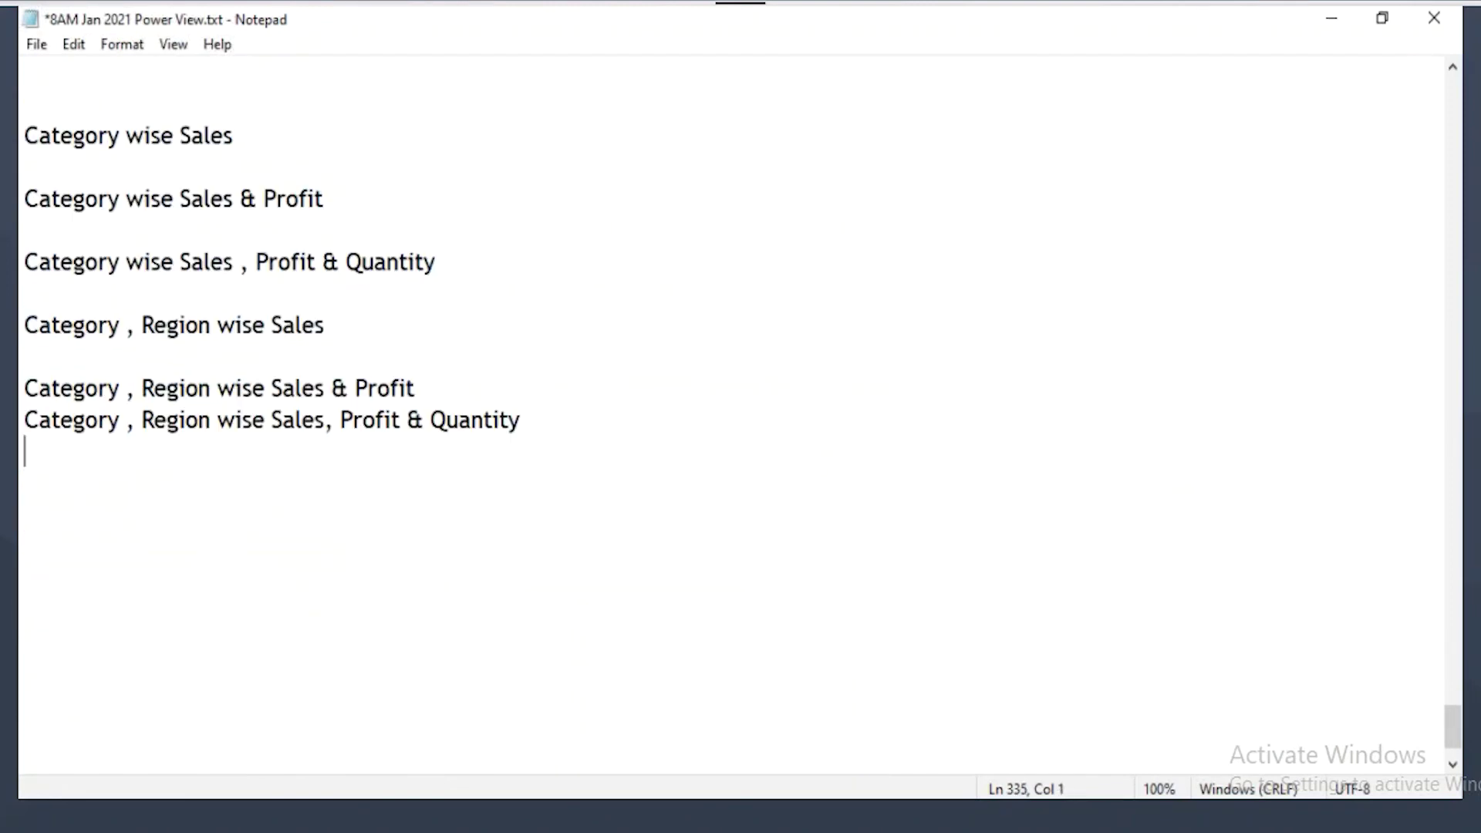
{"action": "type", "text": "----------------------------------------------"}
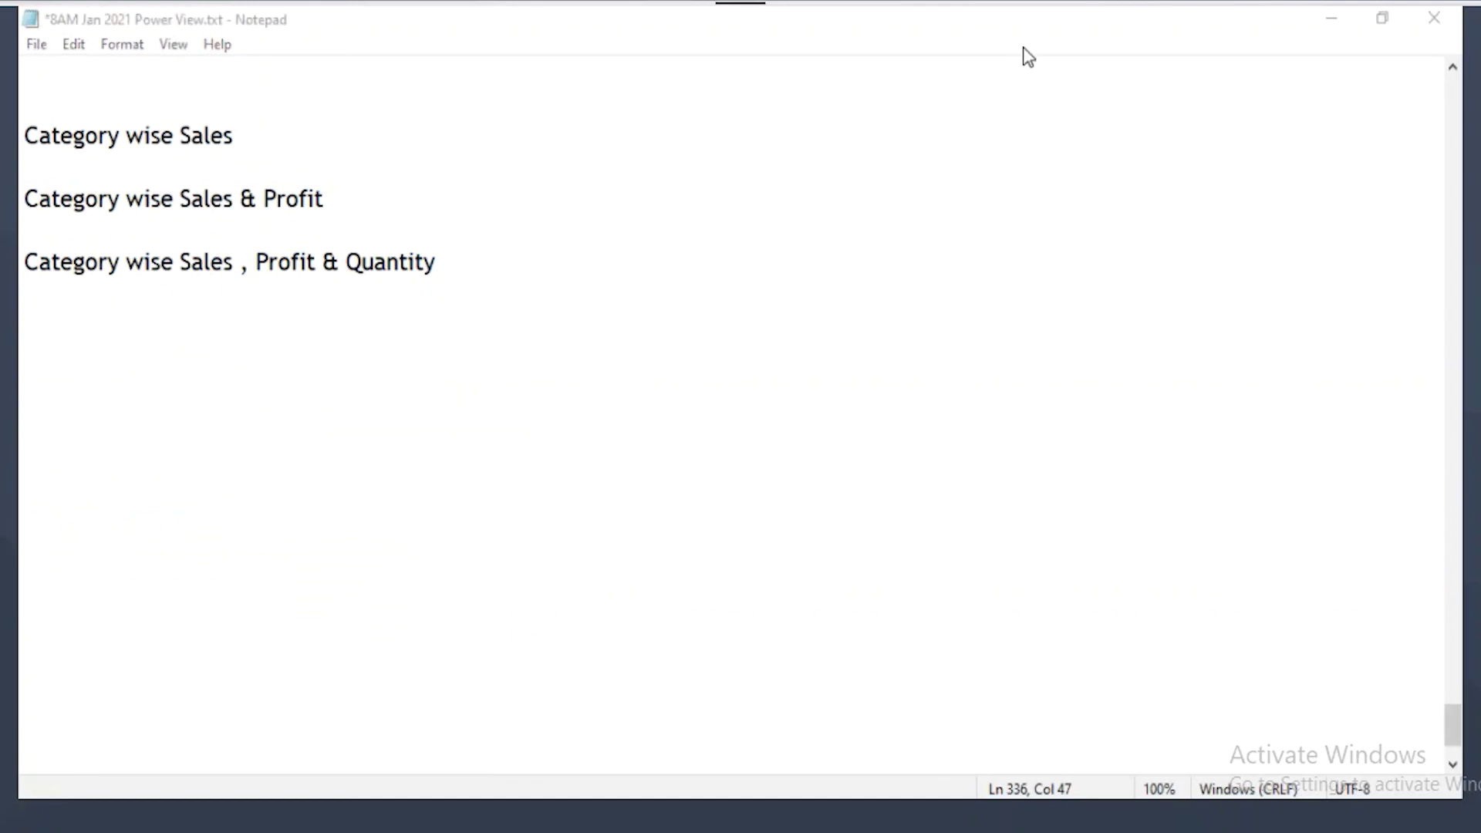
Step: Add the heading "Donut Chart" beneath the dashed separator
{"action": "left_click", "coordinate": [102, 527]}
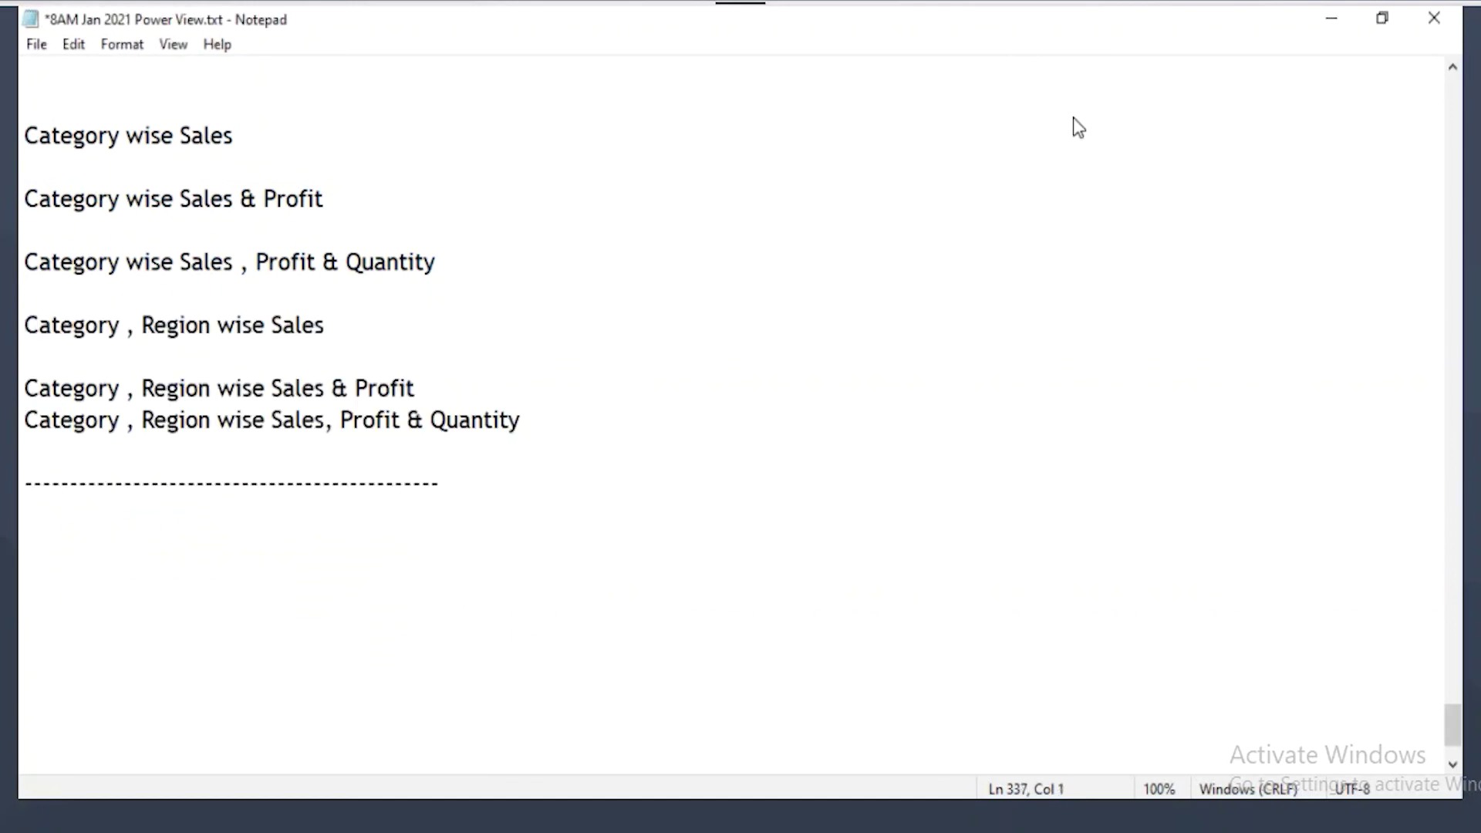
{"action": "left_click", "coordinate": [56, 525]}
{"action": "type", "text": "Donut "}
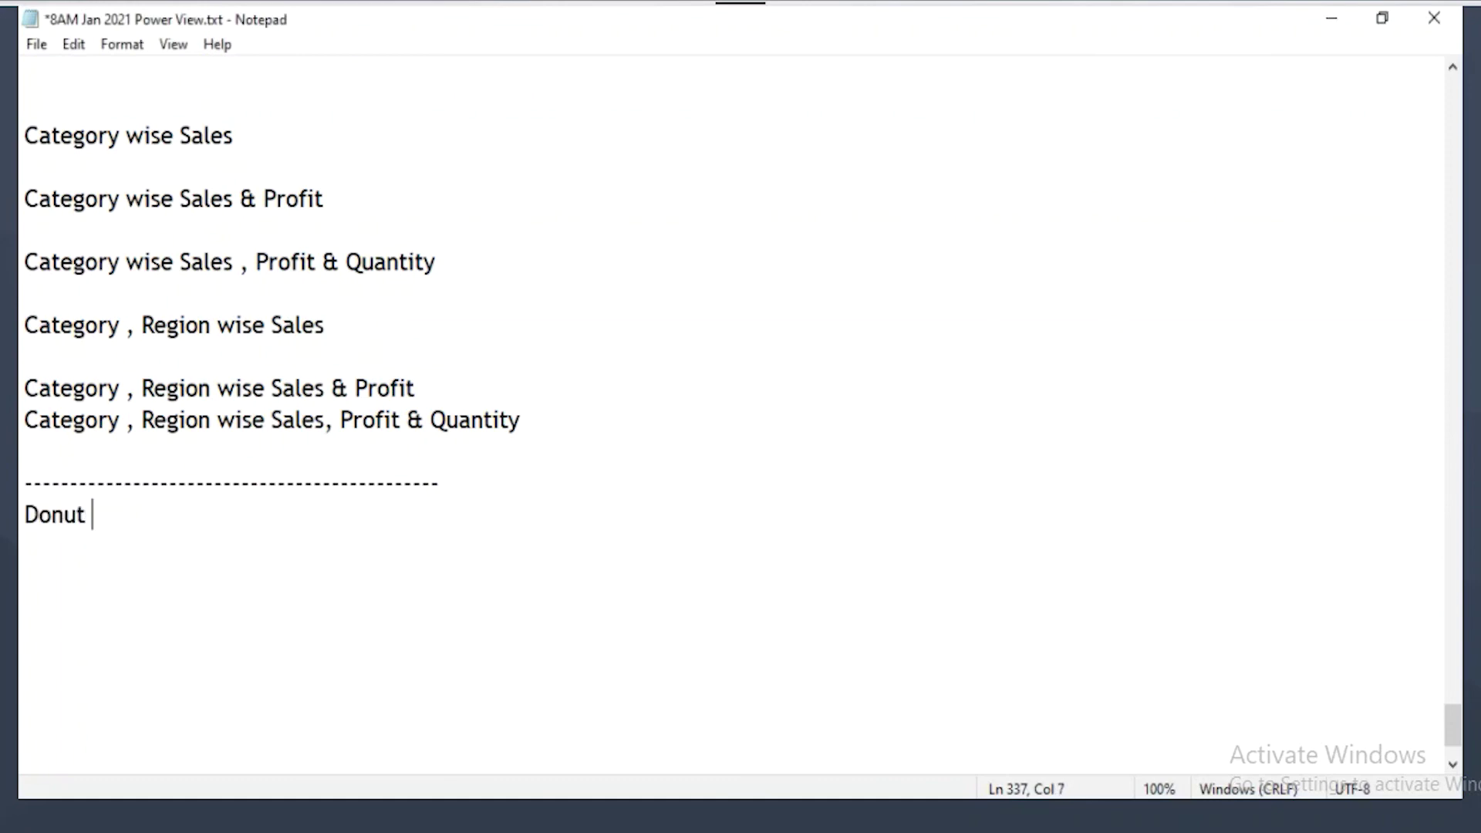
{"action": "type", "text": "Chart"}
Step: Switch to Power BI Desktop and move the Sales by Category pie chart slightly up and to the right on Page 1
{"action": "key", "text": "alt+Tab"}
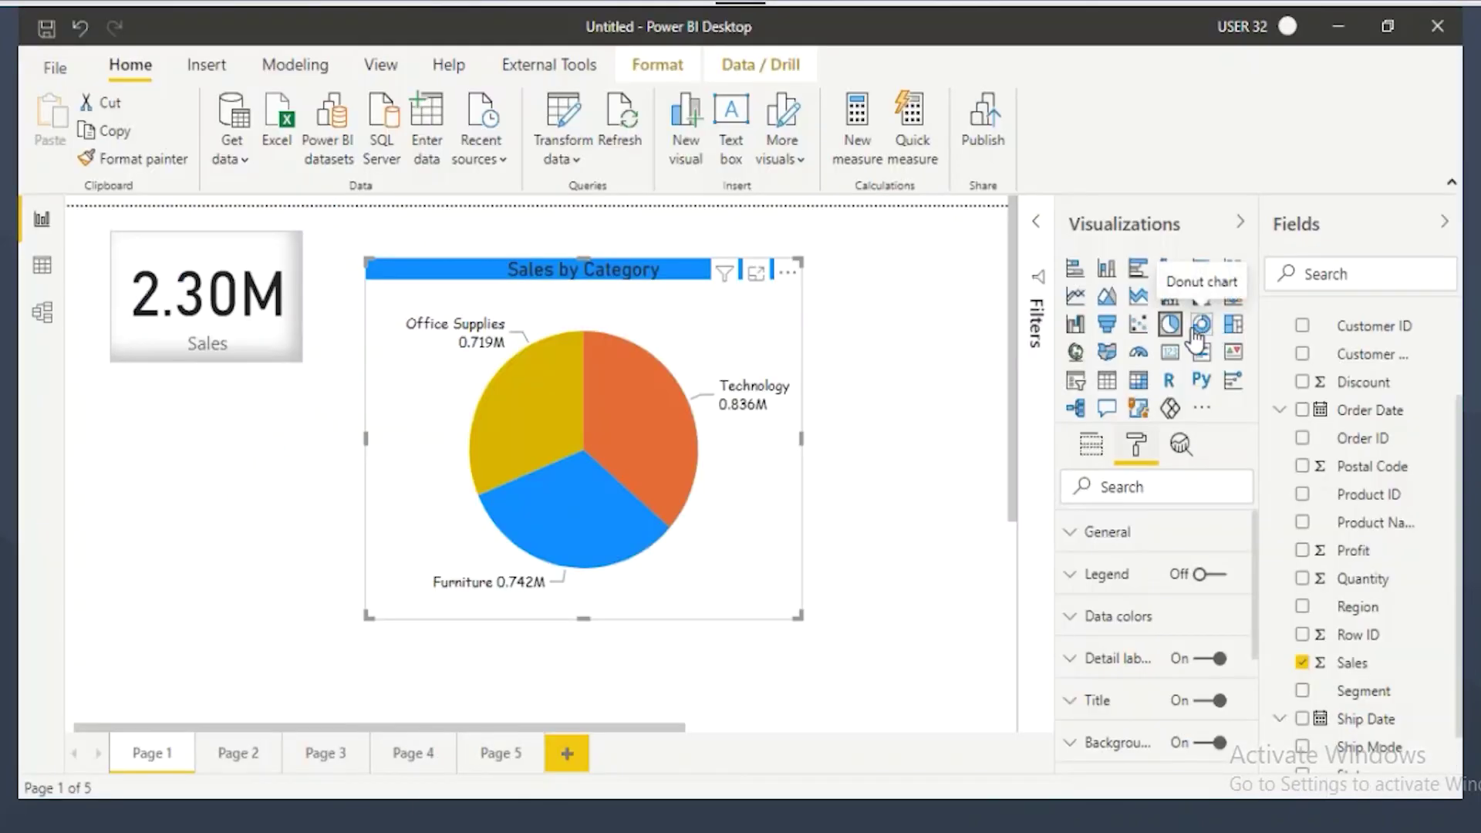
{"action": "left_click_drag", "start_coordinate": [679, 382], "coordinate": [725, 311]}
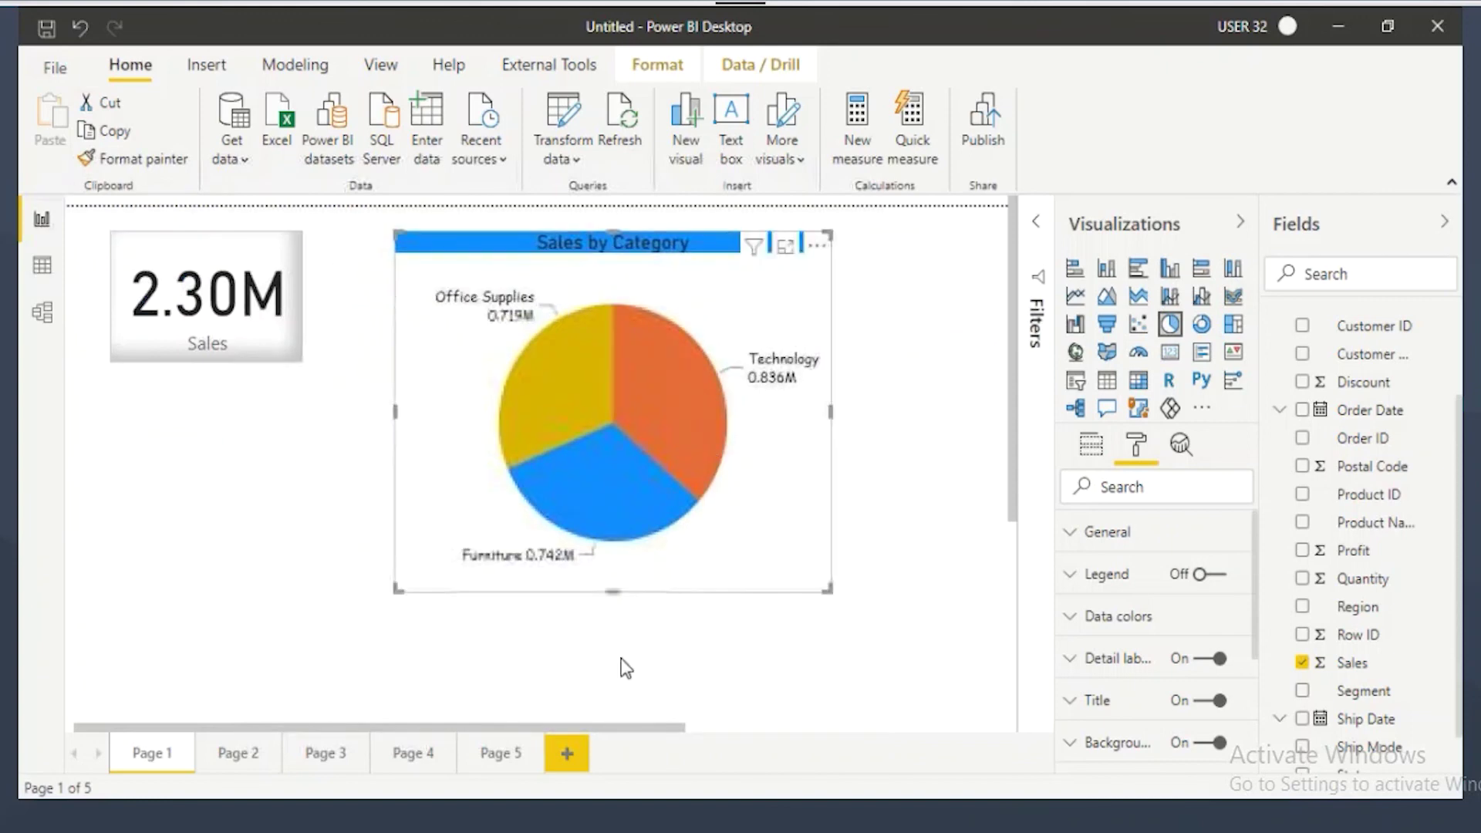
Step: Add a new report page and set its page view to Actual size
{"action": "left_click", "coordinate": [567, 753]}
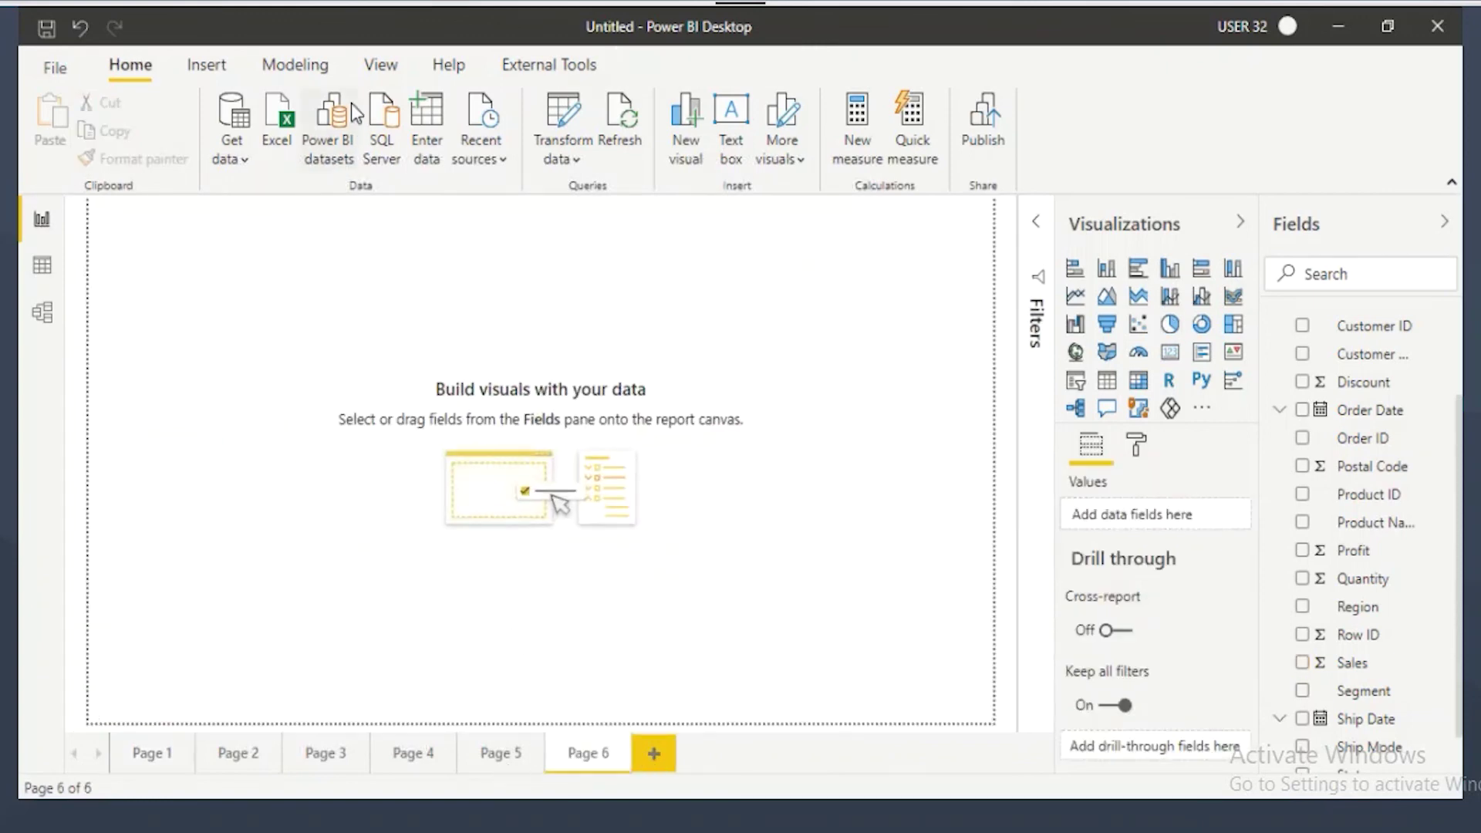
{"action": "left_click", "coordinate": [381, 65]}
{"action": "left_click", "coordinate": [613, 148]}
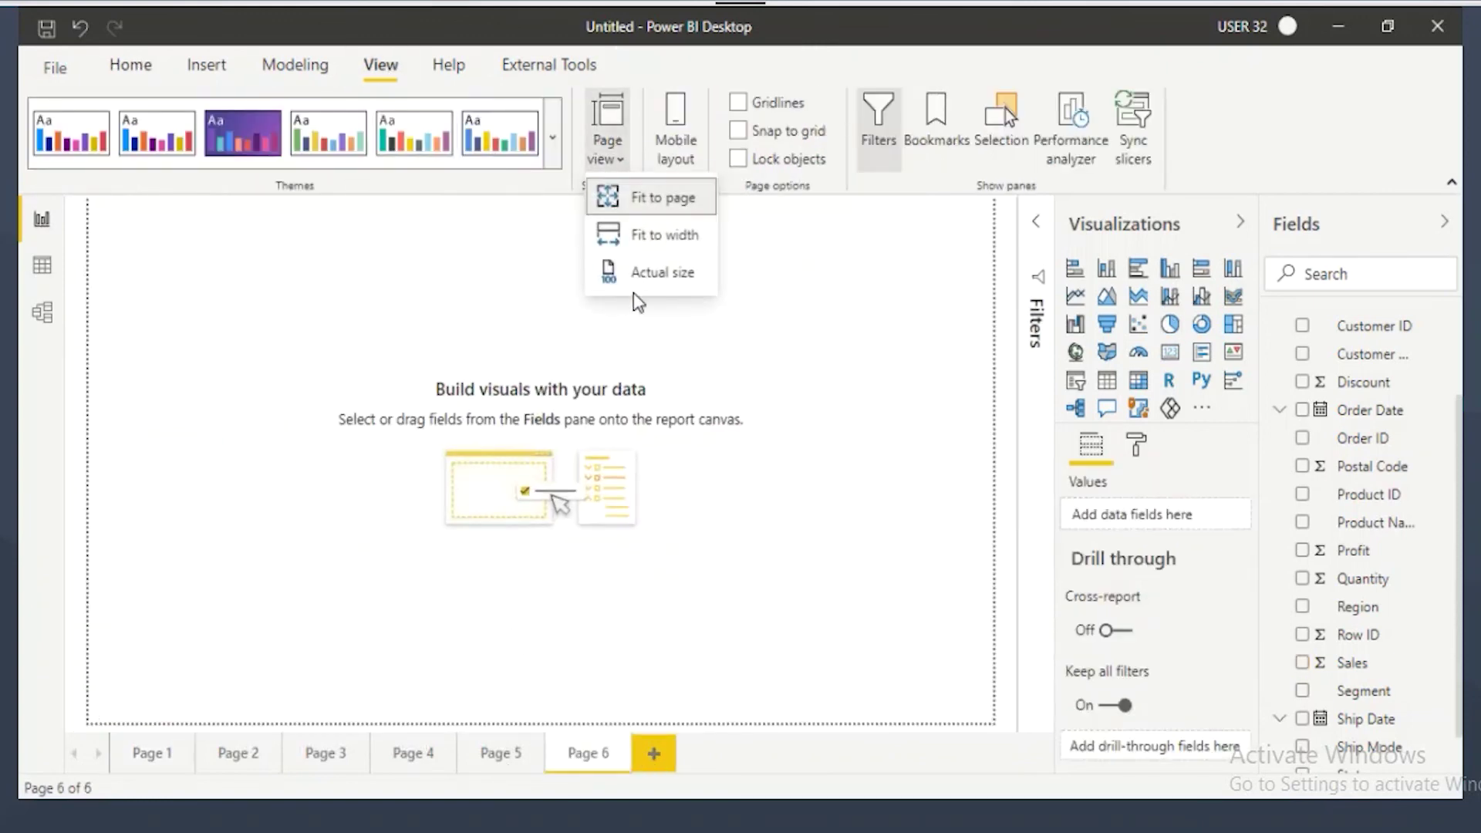
{"action": "left_click", "coordinate": [660, 274]}
Step: Switch to the Notepad notes and extend the heading line to read "Donut Chart - Donut Chart"
{"action": "key", "text": "alt+Tab"}
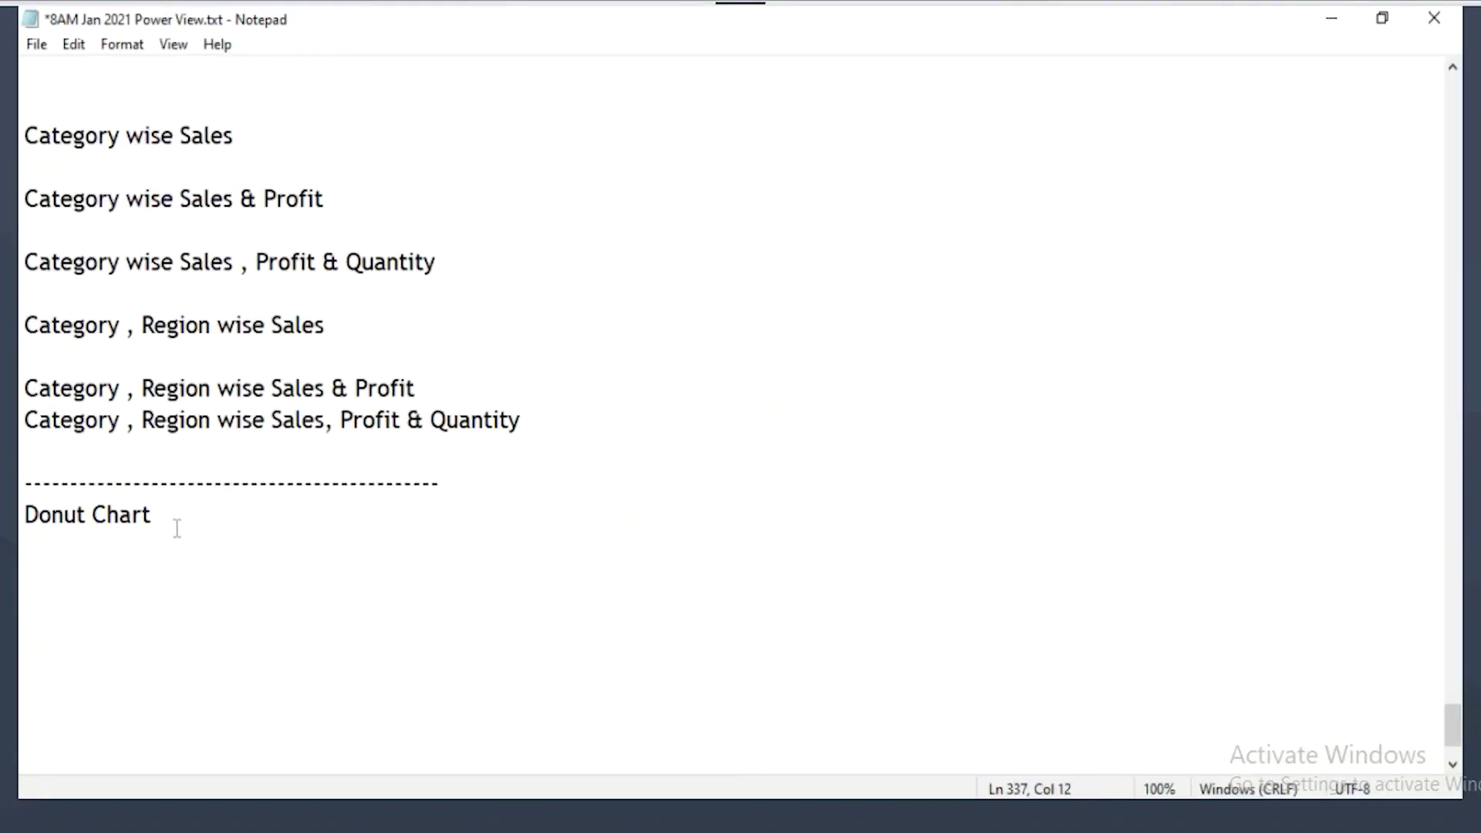
{"action": "left_click_drag", "start_coordinate": [25, 515], "coordinate": [152, 516]}
{"action": "key", "text": "ctrl+c"}
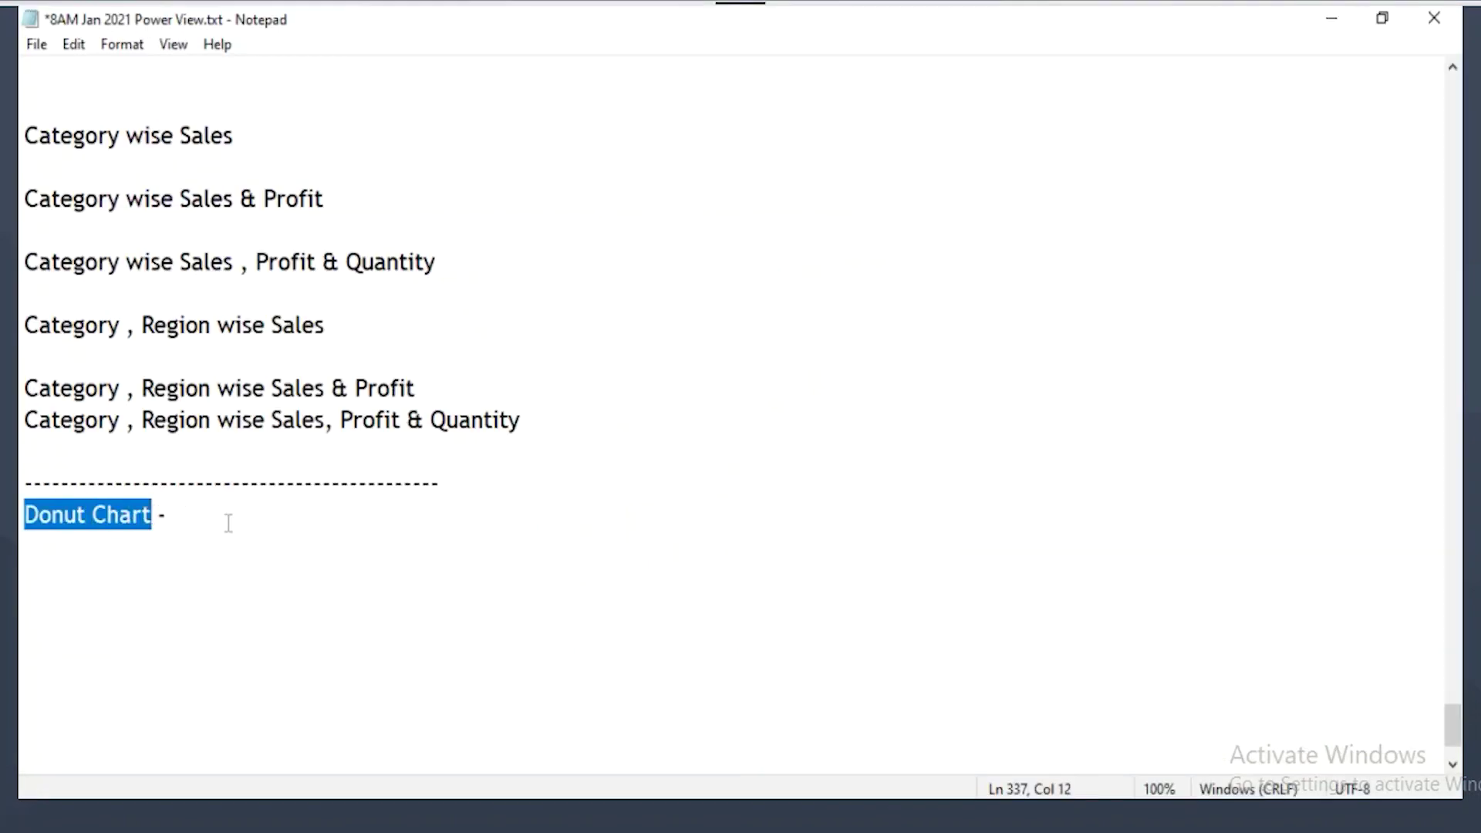
{"action": "left_click", "coordinate": [228, 517]}
{"action": "key", "text": "ctrl+v"}
{"action": "scroll", "coordinate": [137, 230], "scroll_direction": "up", "scroll_amount": 2}
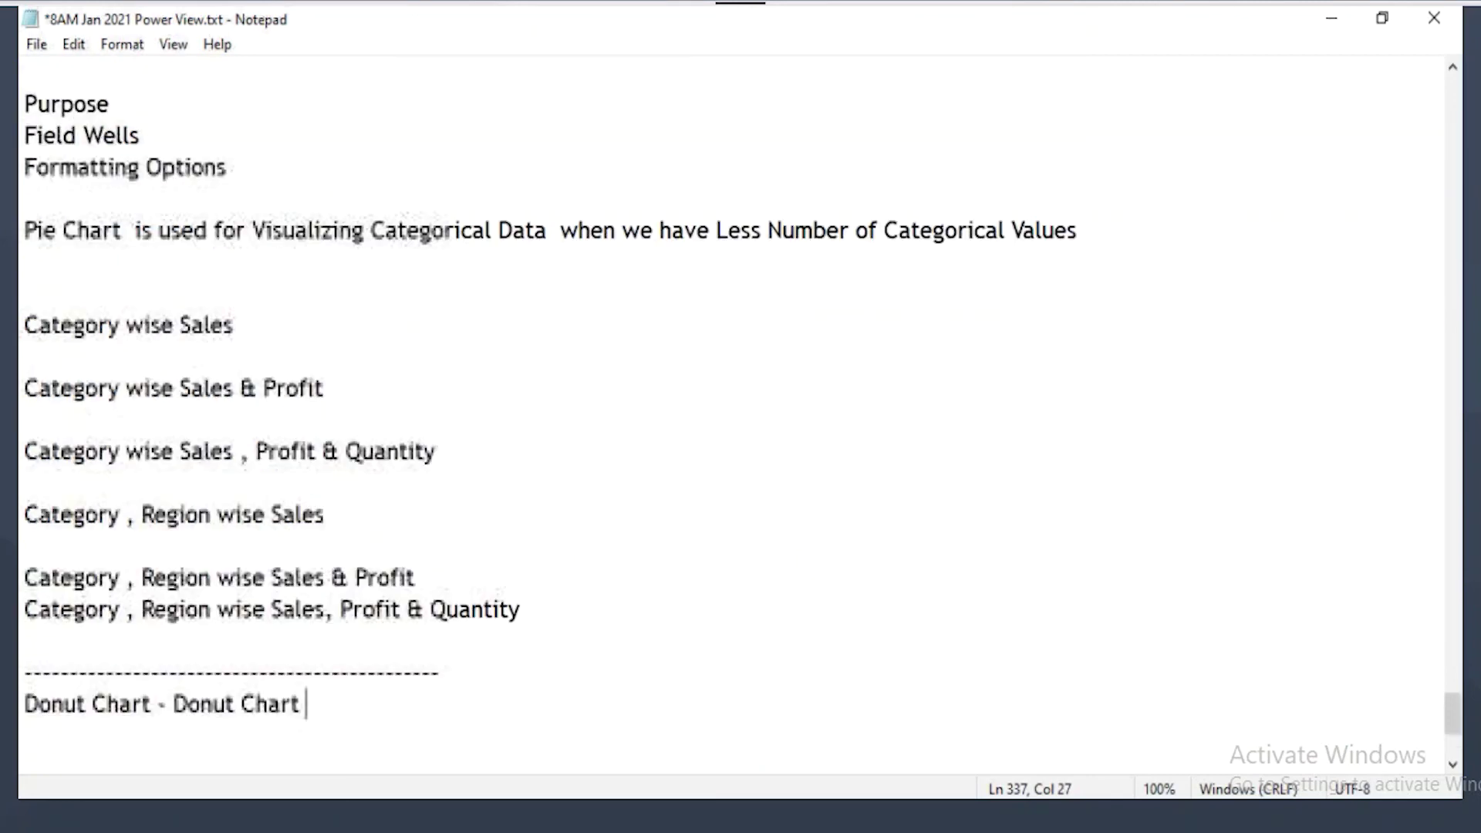